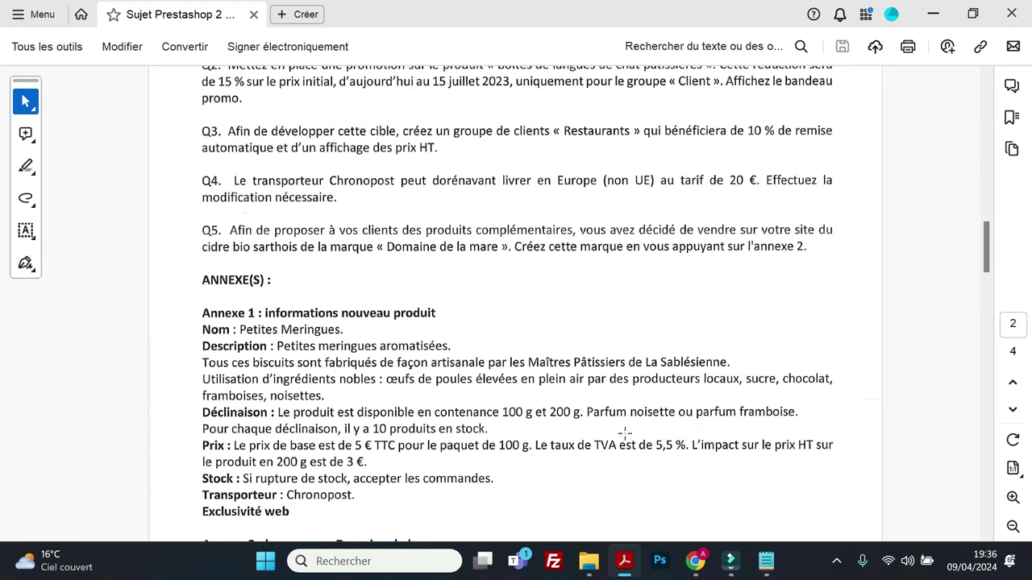
# Step: Check the product variations in the PDF brief, then set the new attribute's name and public name to Parfum
pyautogui.click(933, 14)
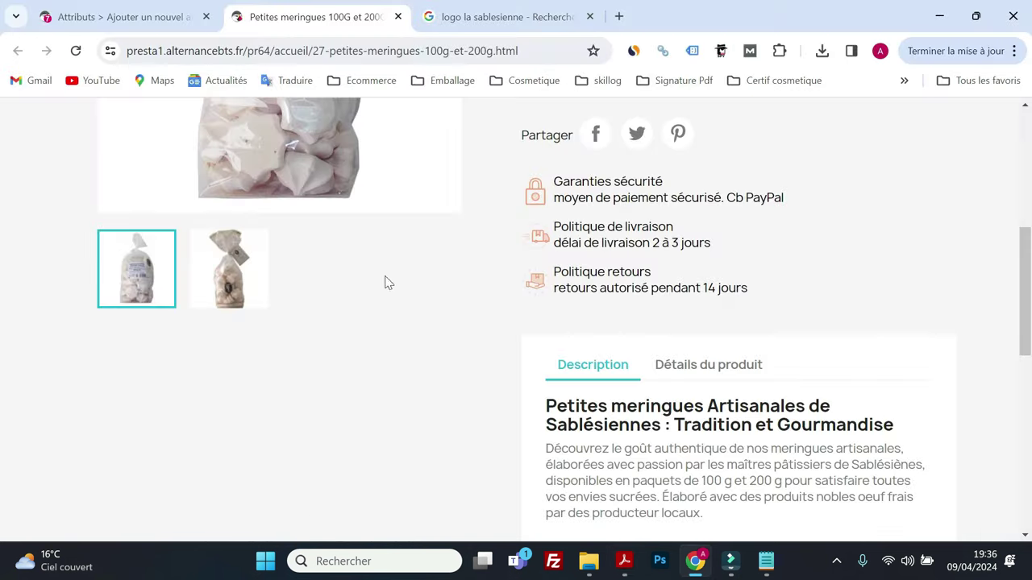
pyautogui.click(625, 561)
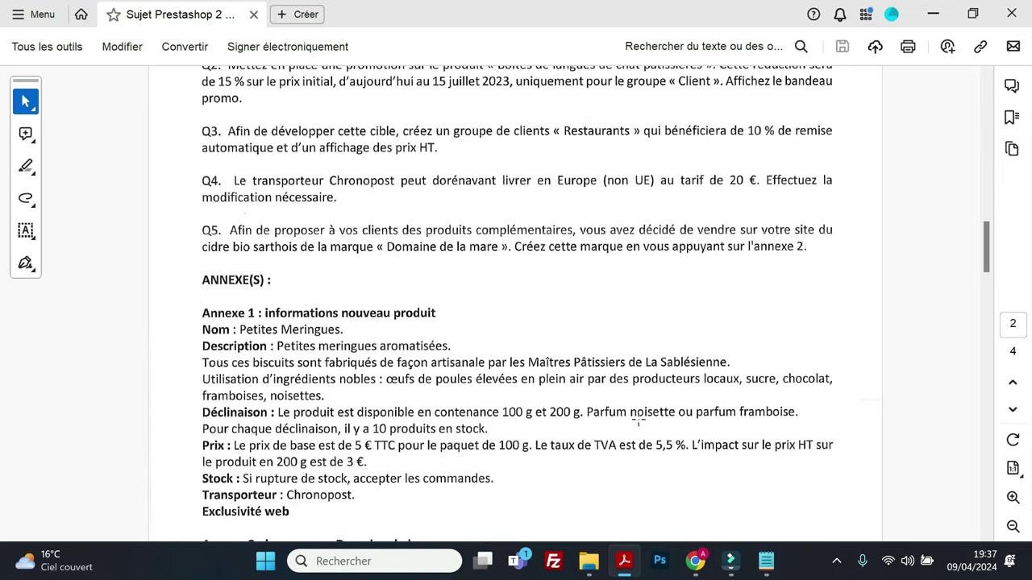
pyautogui.click(944, 20)
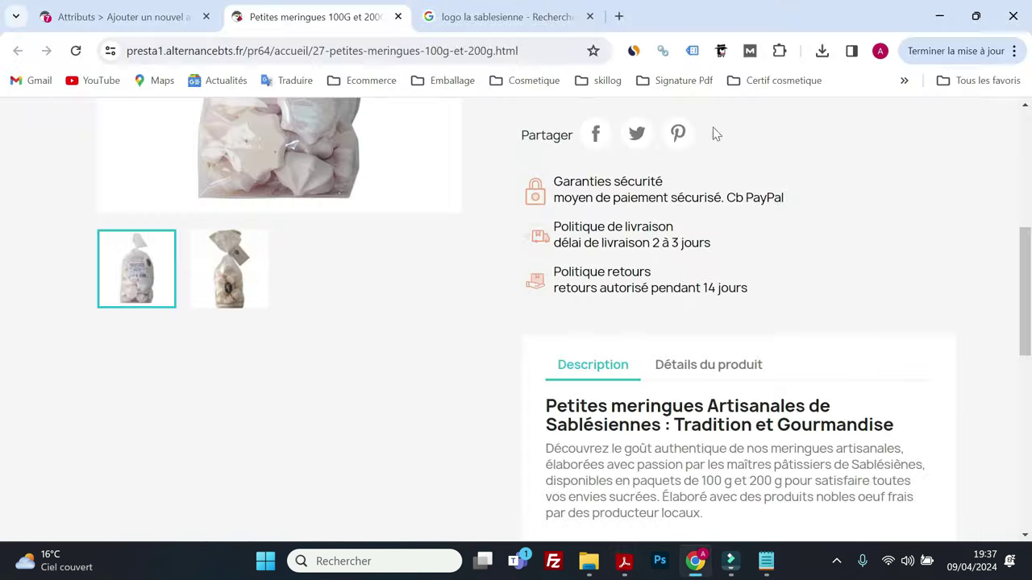
pyautogui.click(145, 17)
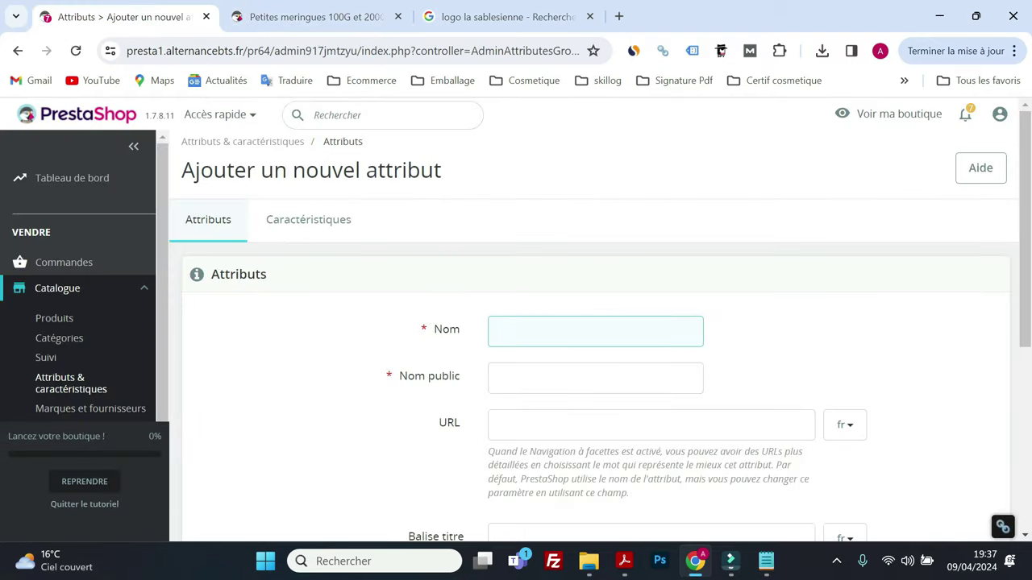
pyautogui.write('Pa')
pyautogui.doubleClick(555, 333)
pyautogui.rightClick(508, 330)
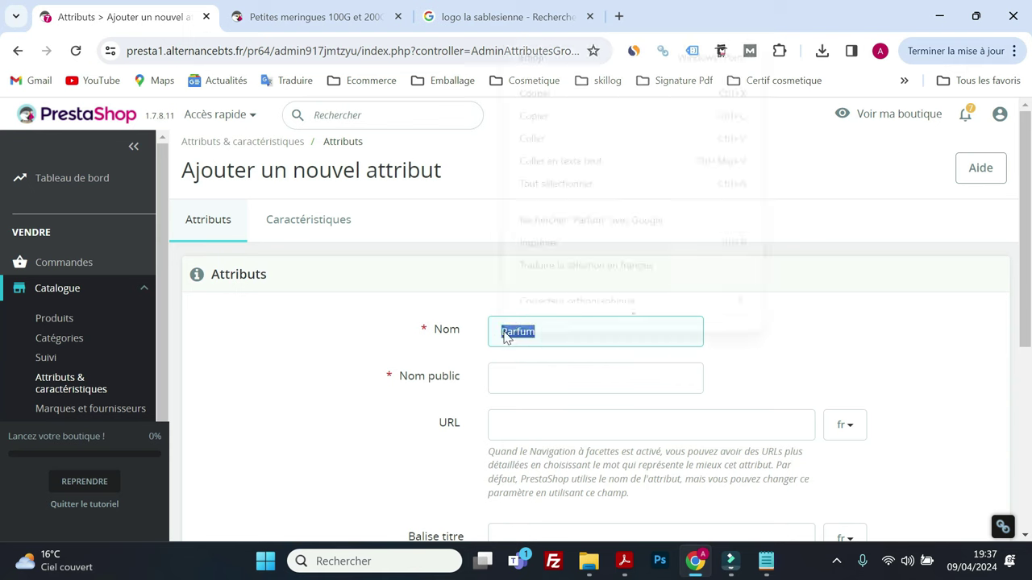
pyautogui.click(547, 134)
pyautogui.click(518, 380)
pyautogui.rightClick(518, 380)
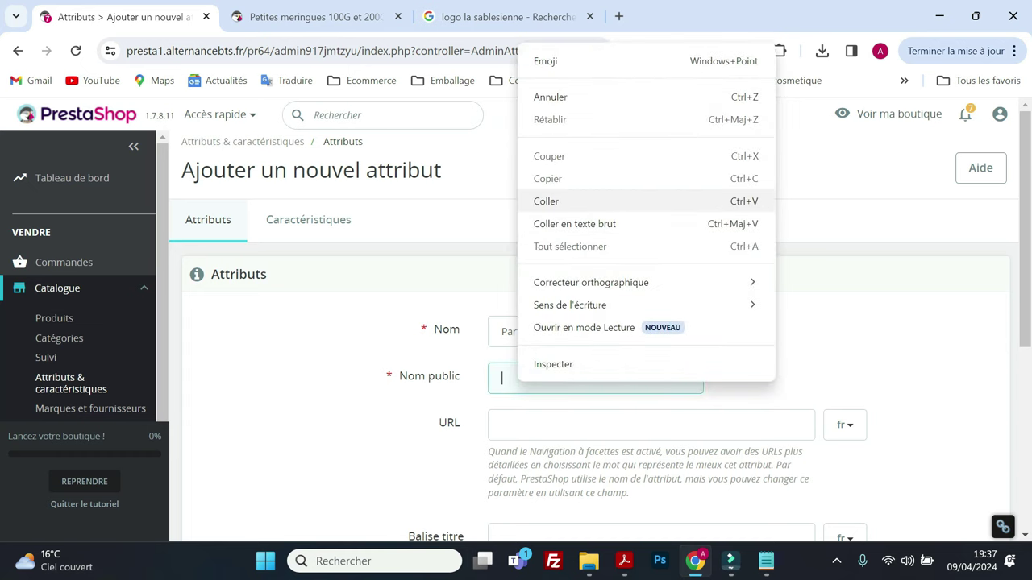
pyautogui.click(564, 200)
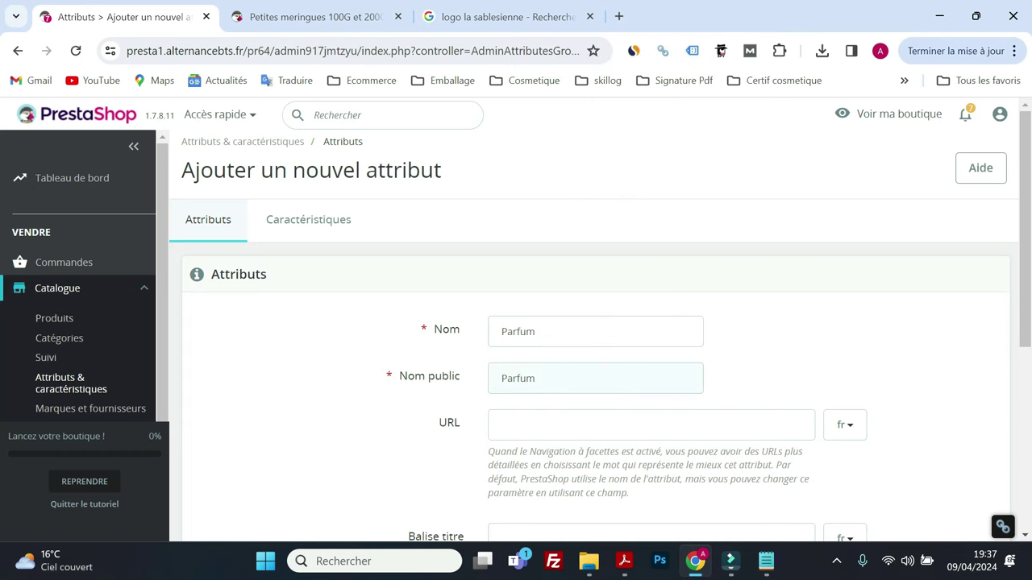
# Step: Make the Parfum attribute indexable and save it with URL and title tag left empty
pyautogui.press('Tab')
pyautogui.scroll(-1, 594, 387)
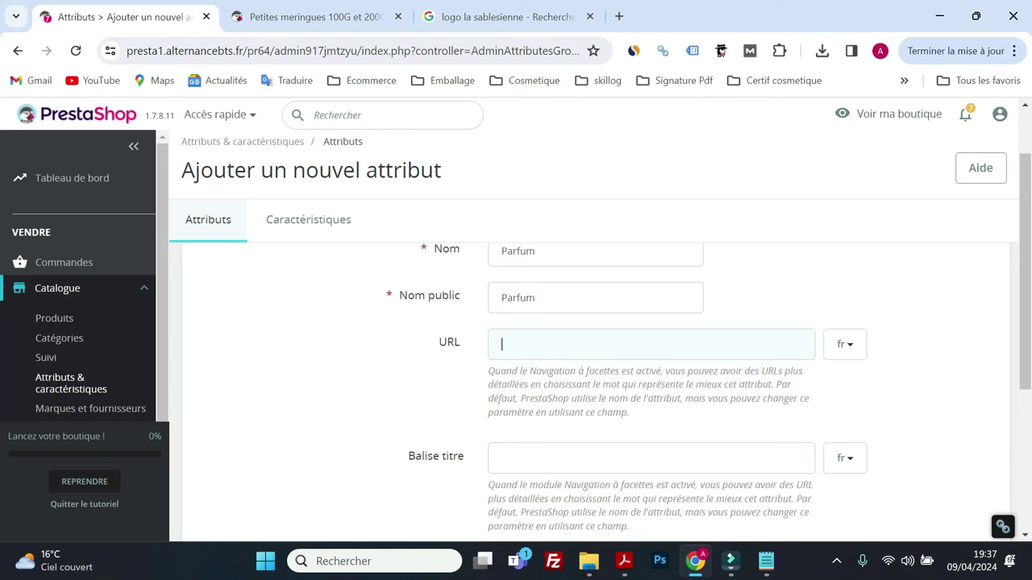
pyautogui.click(524, 458)
pyautogui.click(406, 423)
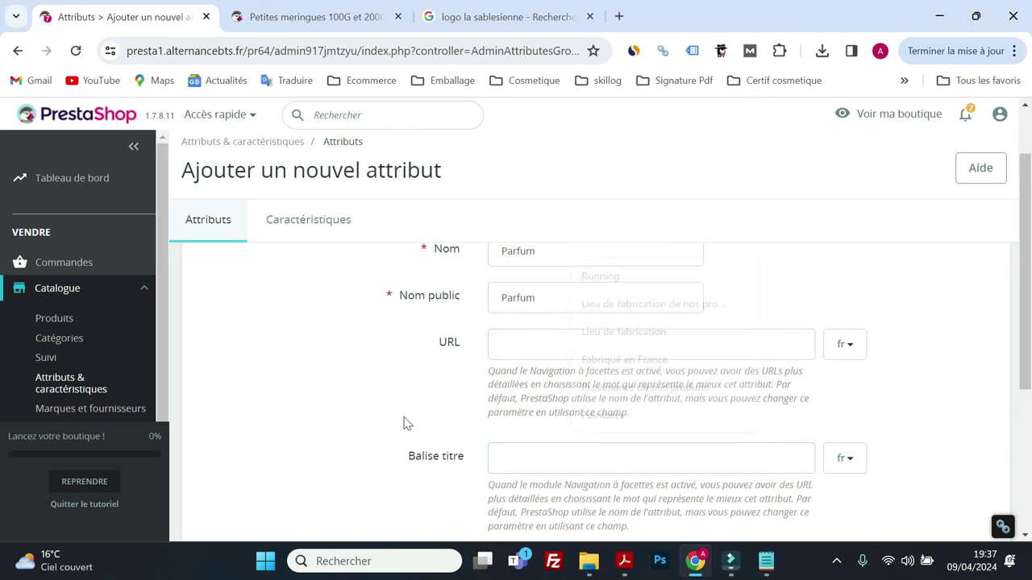
pyautogui.scroll(-3, 465, 420)
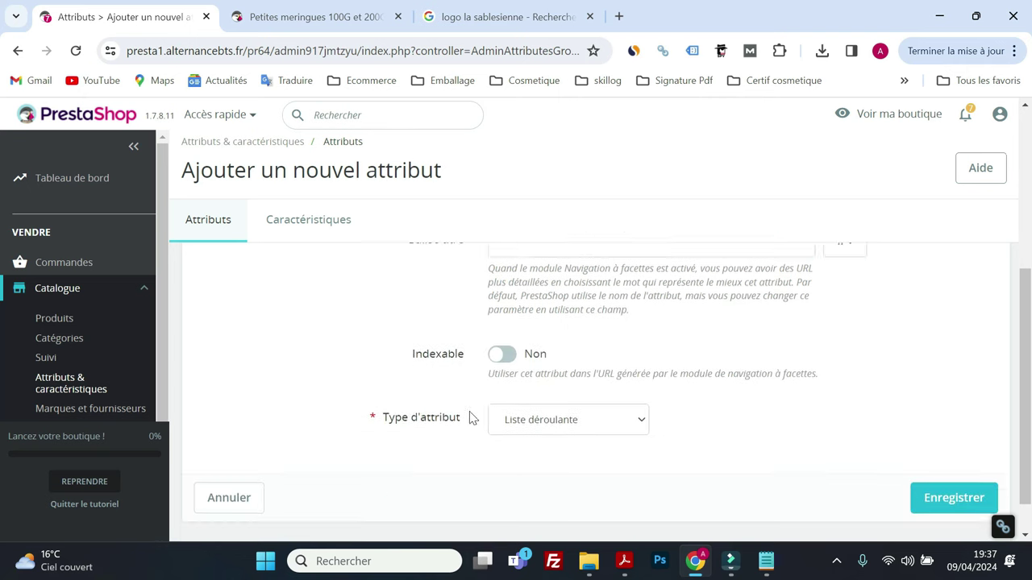
pyautogui.click(501, 329)
pyautogui.scroll(-1, 476, 390)
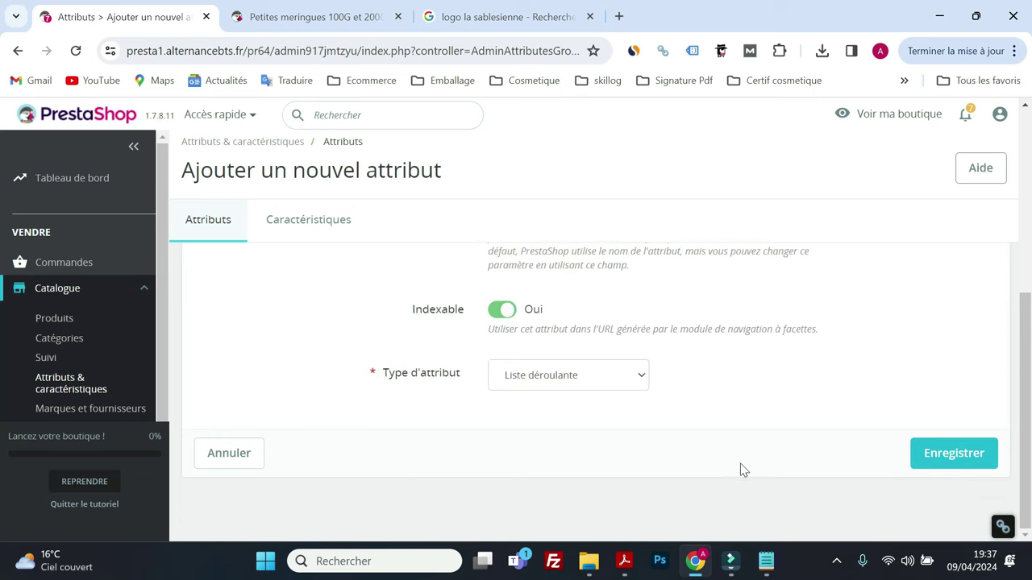
pyautogui.click(938, 466)
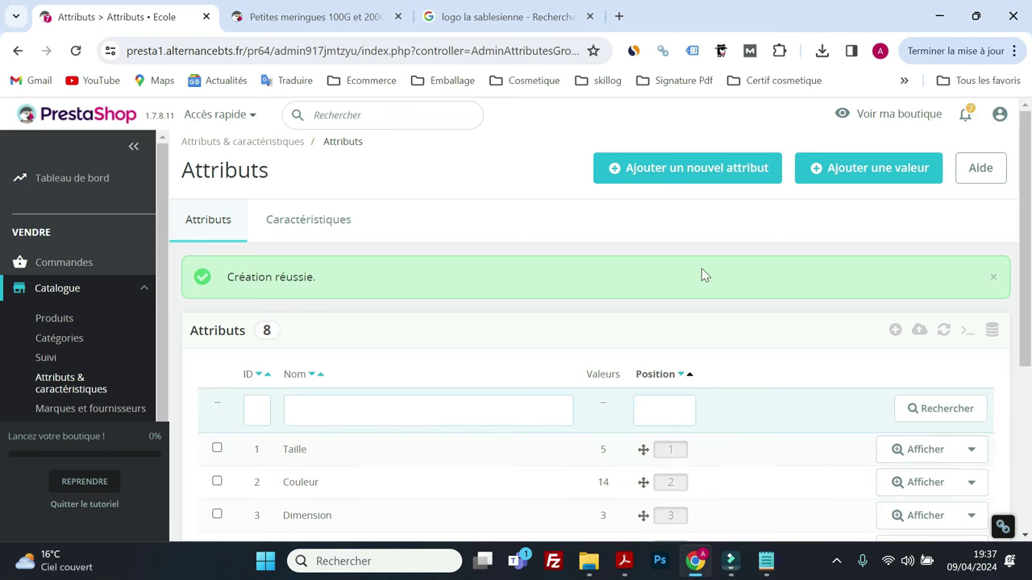
# Step: Add the value Noisette to the Parfum attribute, checking the PDF brief, and save it to continue with another value
pyautogui.click(859, 168)
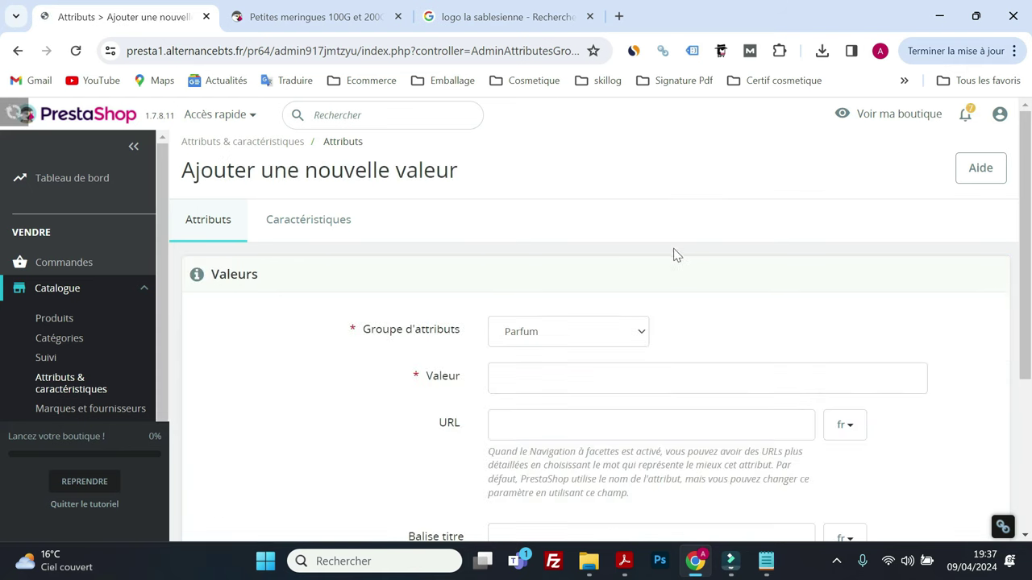
pyautogui.click(529, 382)
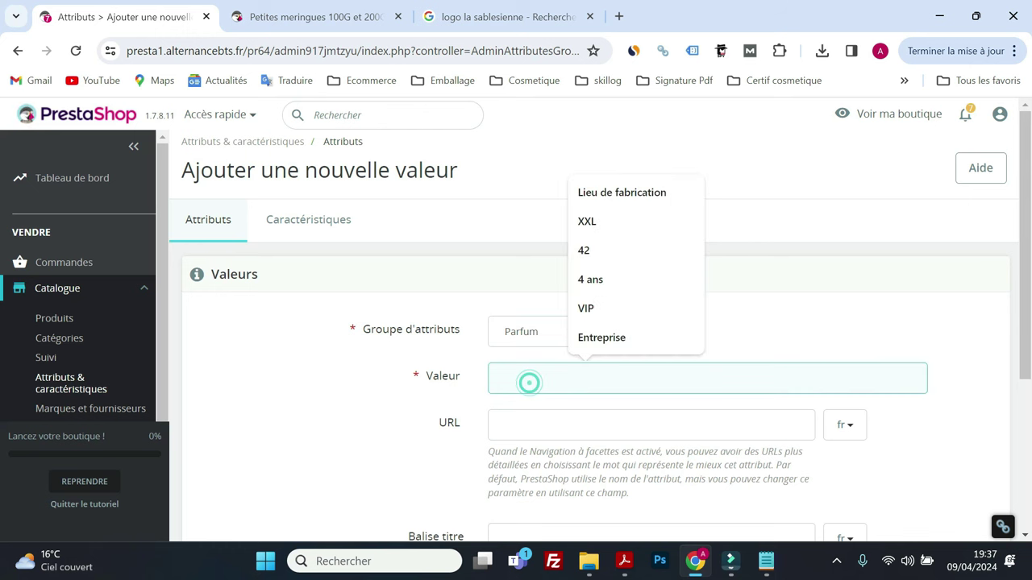
pyautogui.click(619, 570)
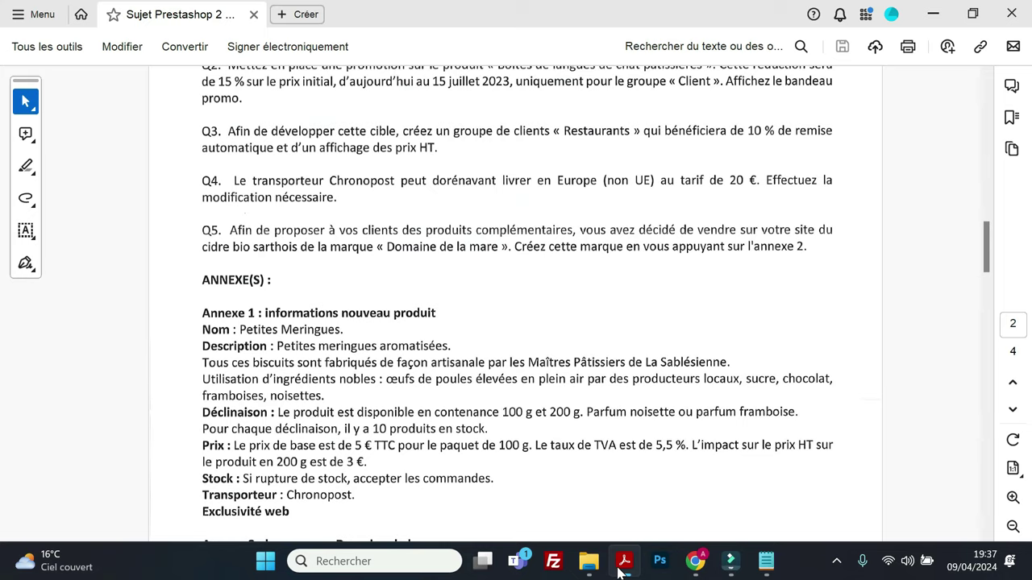
pyautogui.click(619, 569)
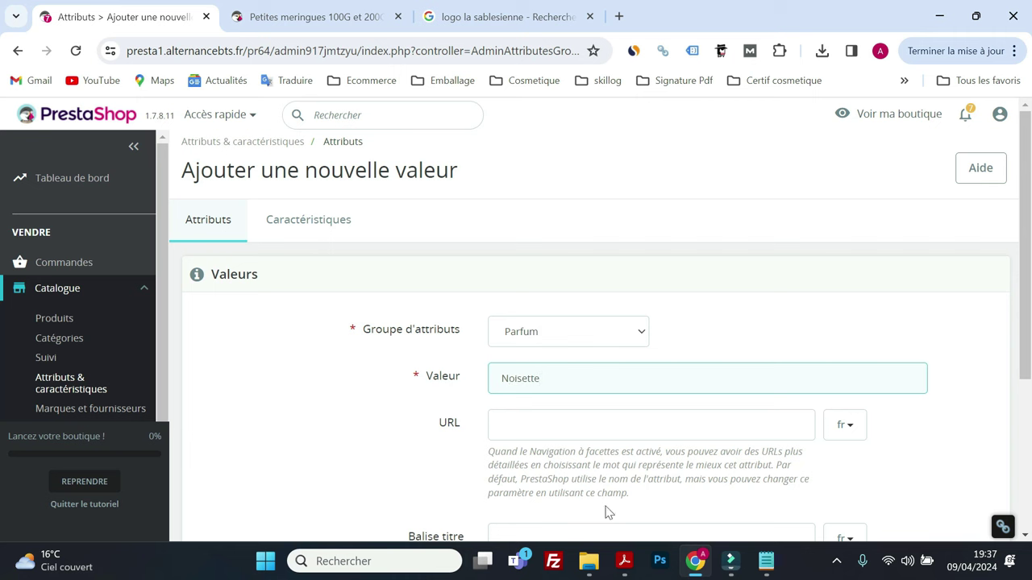
pyautogui.click(625, 567)
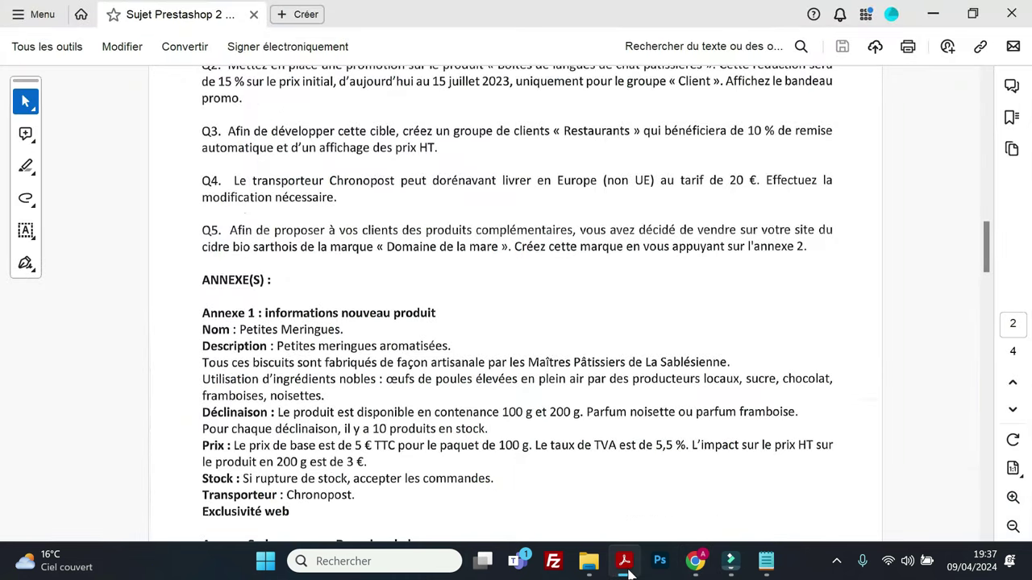
pyautogui.click(625, 566)
pyautogui.scroll(-3, 692, 377)
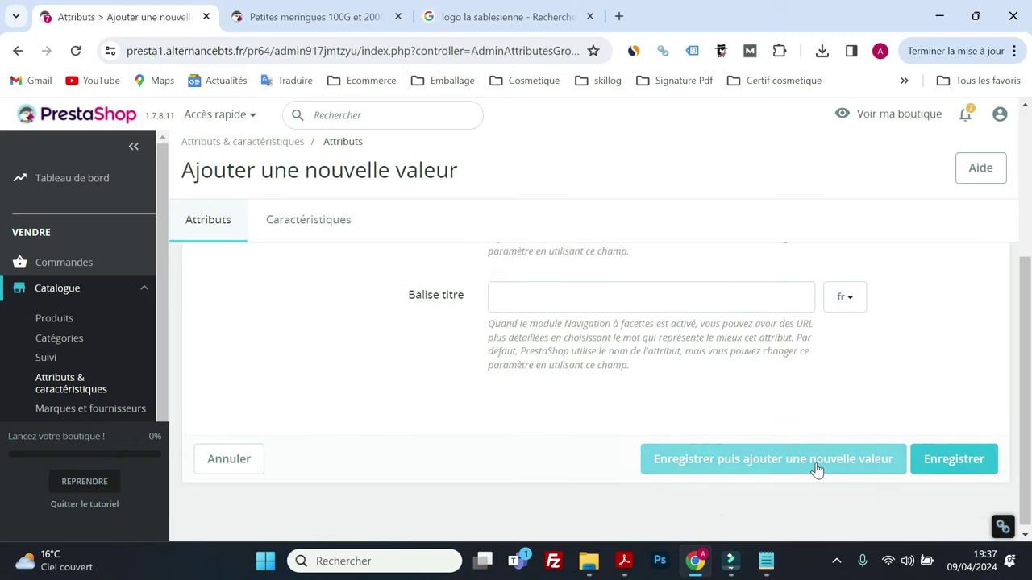
pyautogui.click(817, 466)
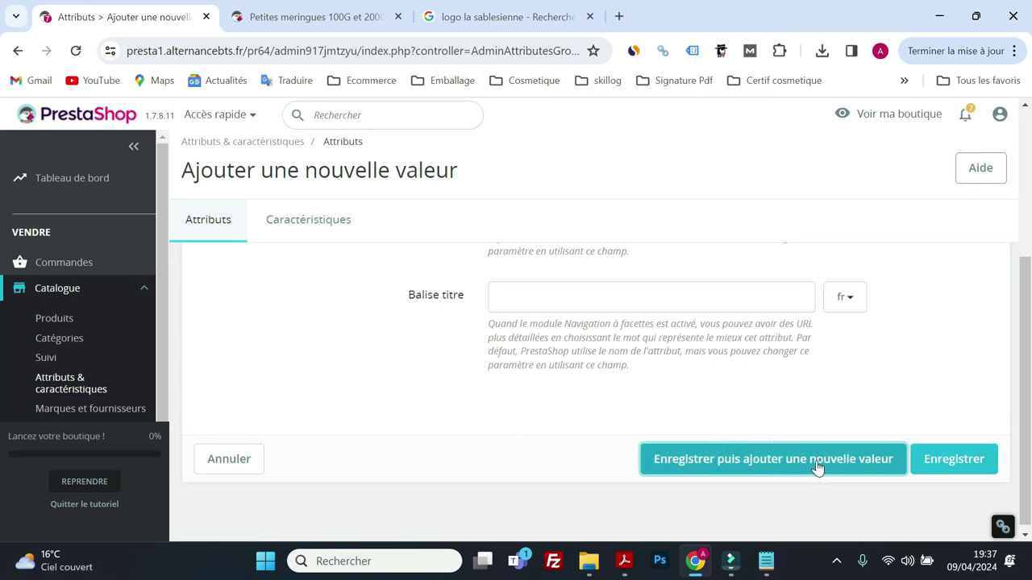
# Step: Add framboise as a second value of the Parfum attribute and save it
pyautogui.scroll(-2, 573, 417)
pyautogui.click(566, 356)
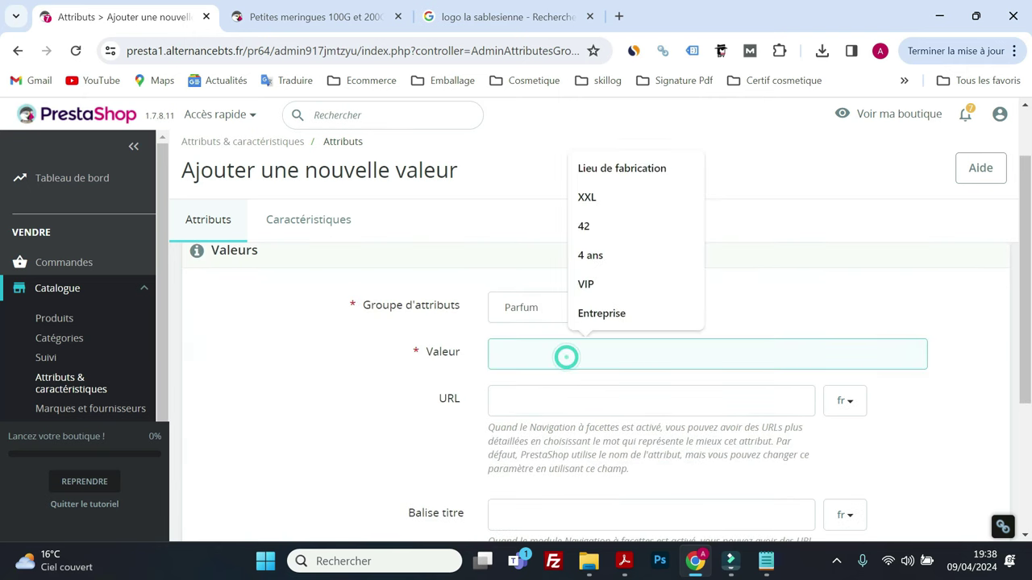
pyautogui.write('framboise')
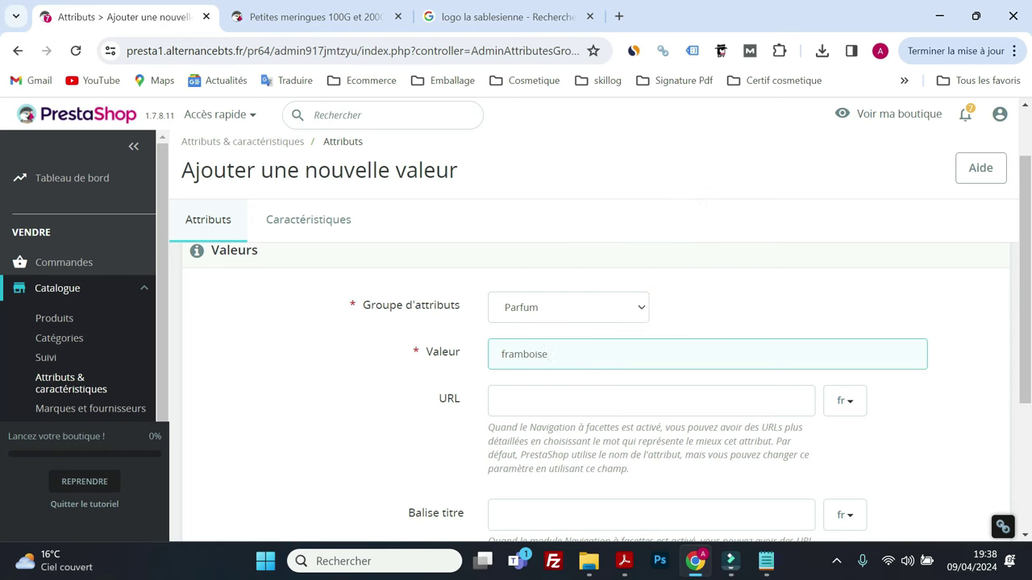
pyautogui.scroll(-3, 604, 392)
pyautogui.click(947, 461)
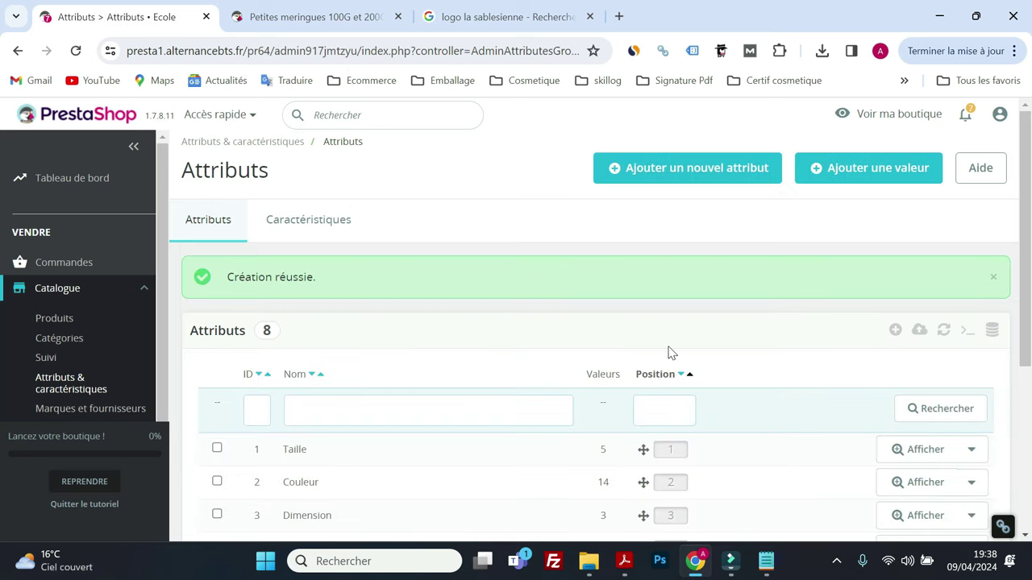
# Step: Start another new attribute and enter Poids as its name
pyautogui.click(675, 175)
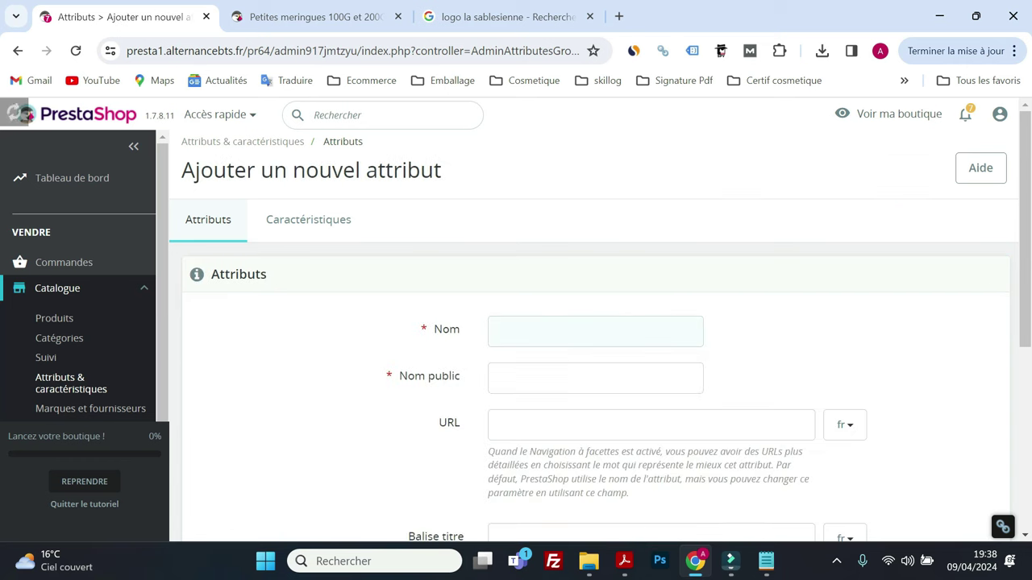
pyautogui.click(570, 322)
pyautogui.write('p')
pyautogui.press('BackSpace')
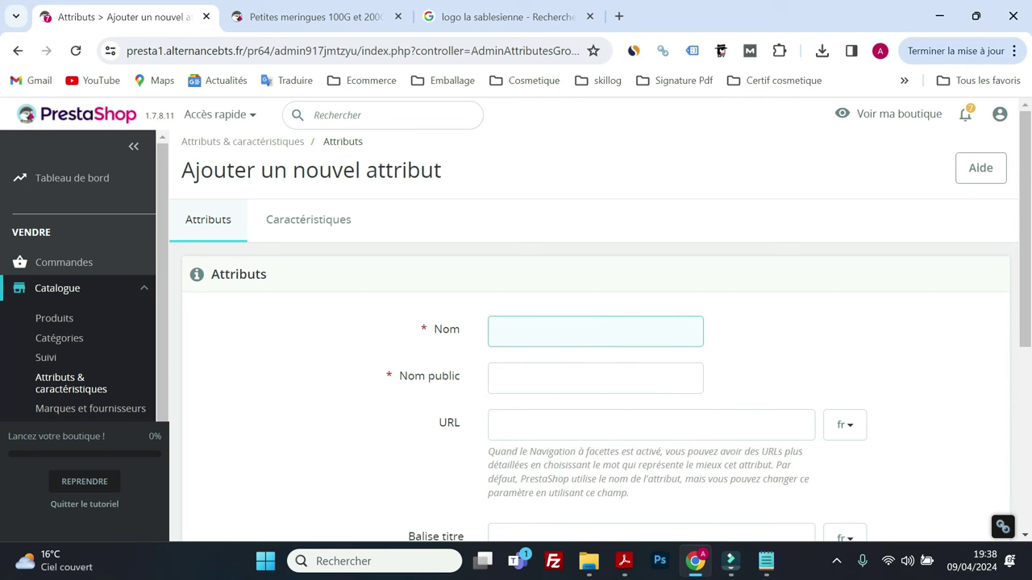
pyautogui.write('Poids')
pyautogui.click(540, 376)
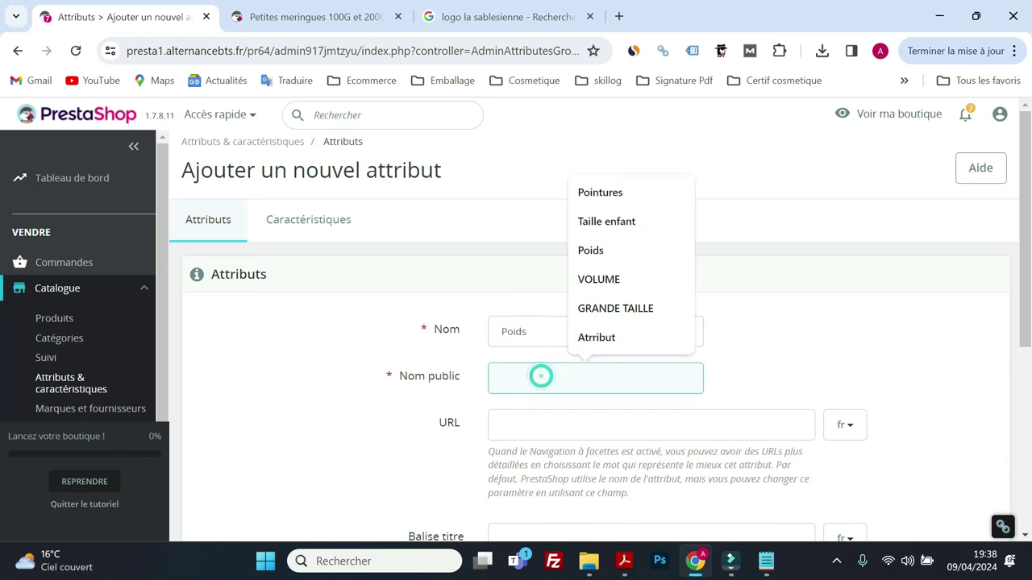
# Step: Check the wording in the PDF brief and replace the new attribute's name with Contenance
pyautogui.click(624, 561)
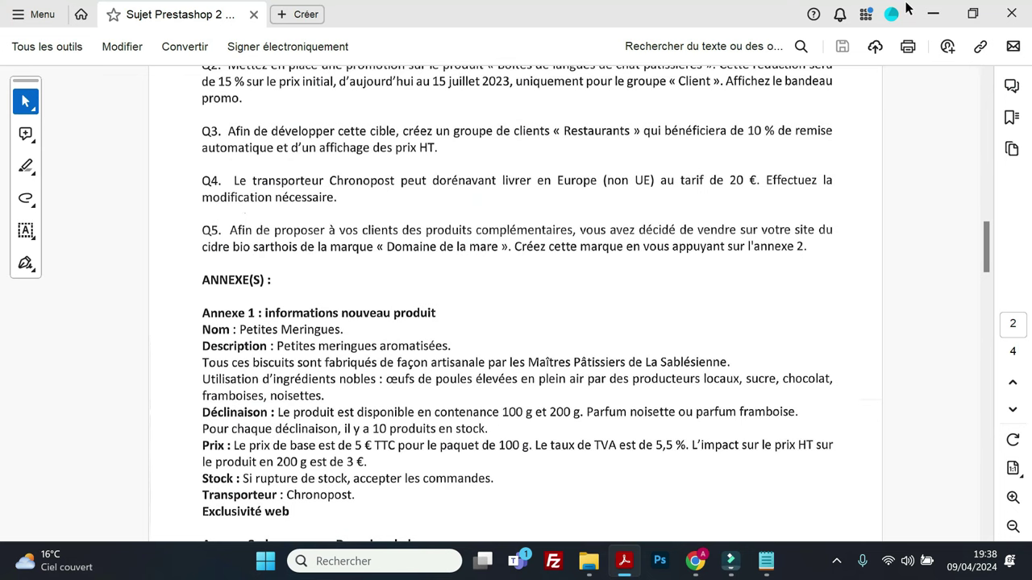
pyautogui.click(930, 14)
pyautogui.moveTo(553, 319); pyautogui.dragTo(480, 328)
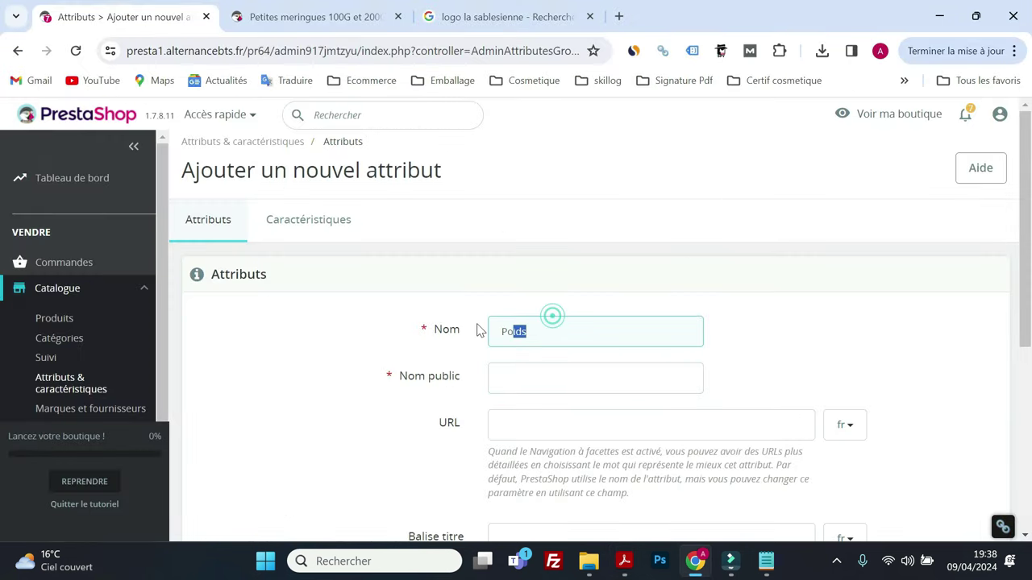
pyautogui.write('Contenance')
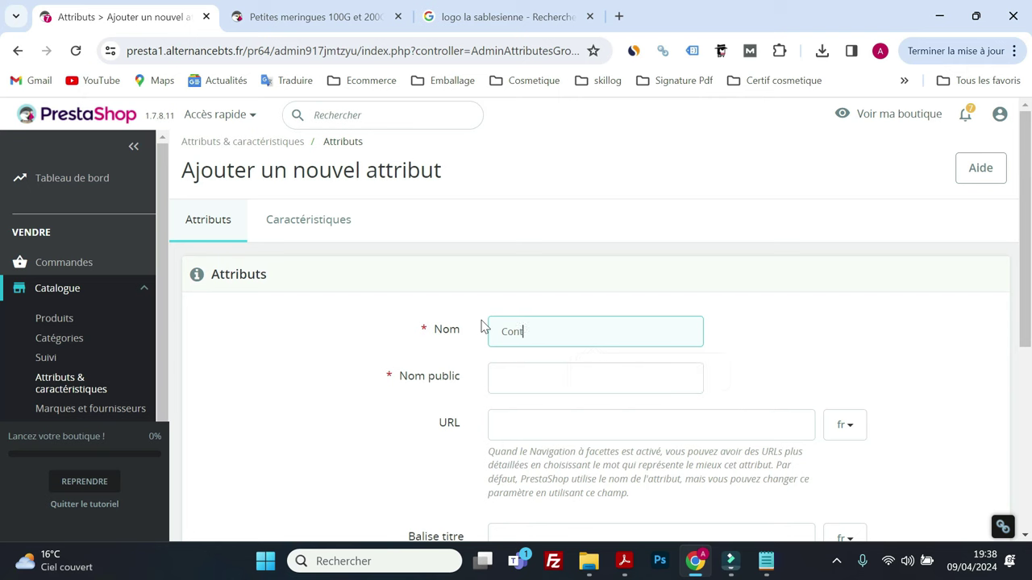
# Step: Reuse Contenance as the attribute's public name and save the new attribute as a Liste déroulante
pyautogui.doubleClick(597, 338)
pyautogui.hotkey('ctrl', 'c')
pyautogui.rightClick(597, 338)
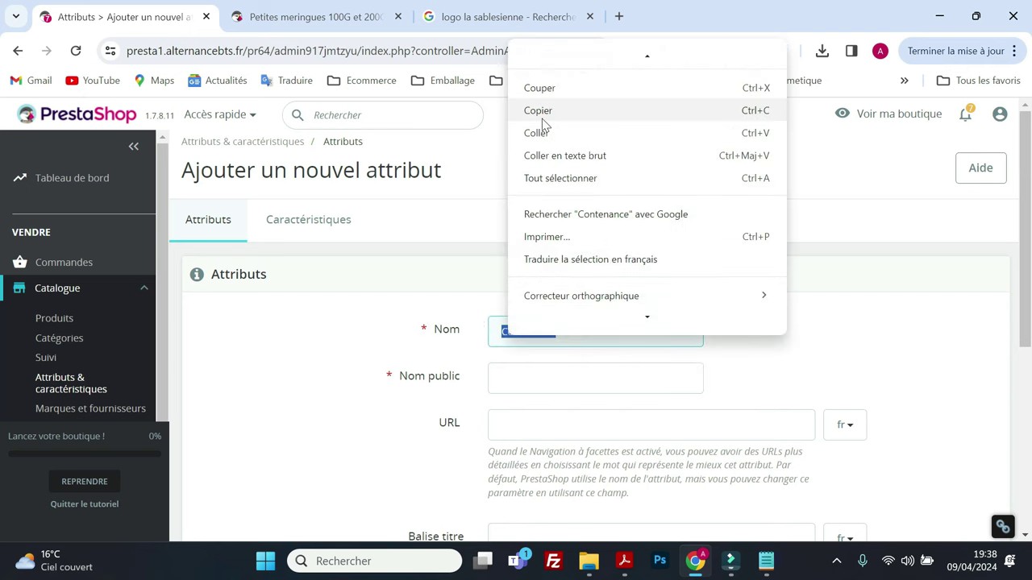
pyautogui.click(540, 111)
pyautogui.click(518, 379)
pyautogui.rightClick(518, 378)
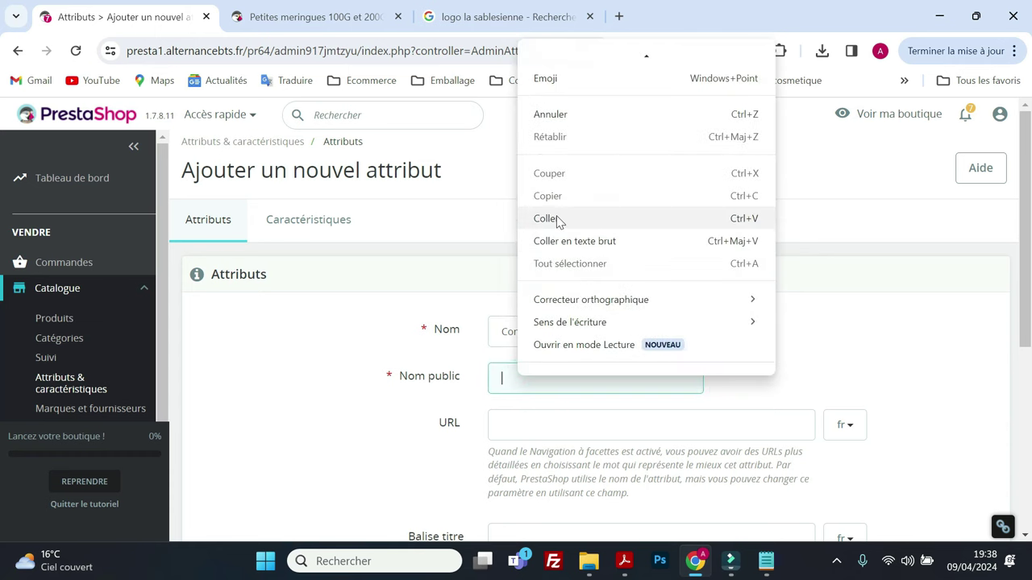
pyautogui.click(556, 219)
pyautogui.scroll(-4, 579, 390)
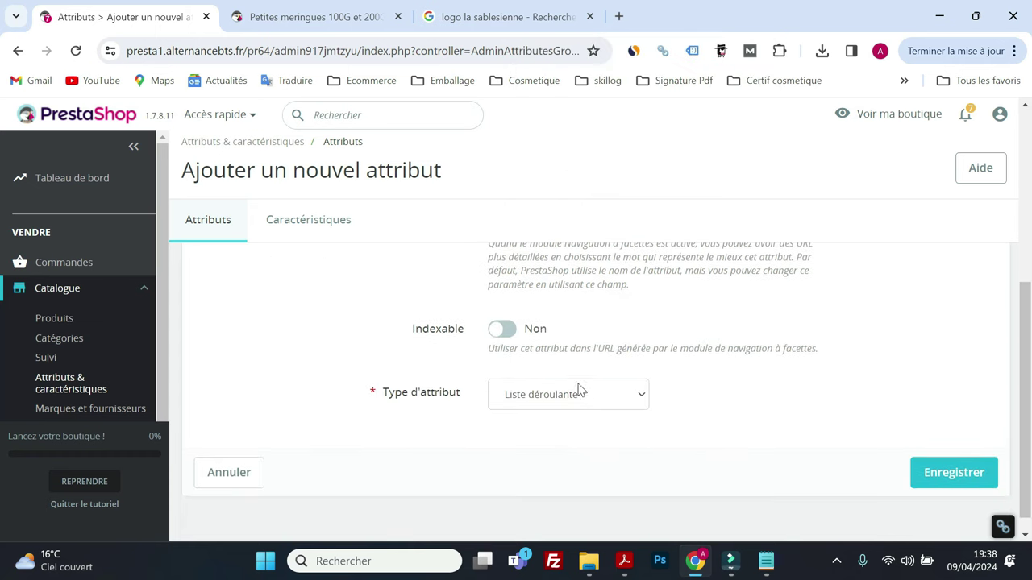
pyautogui.scroll(5, 701, 421)
pyautogui.scroll(-5, 702, 426)
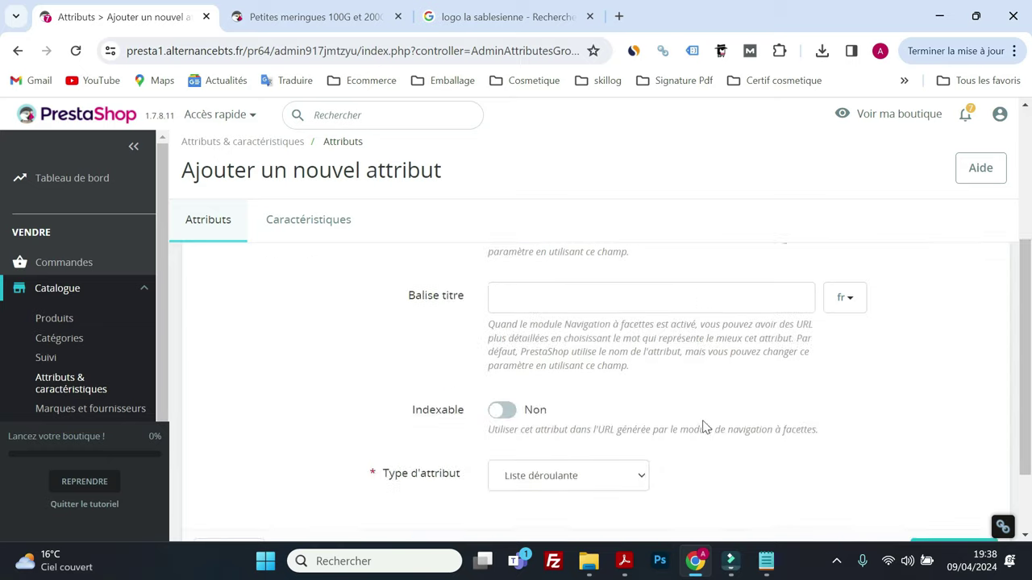
pyautogui.click(953, 453)
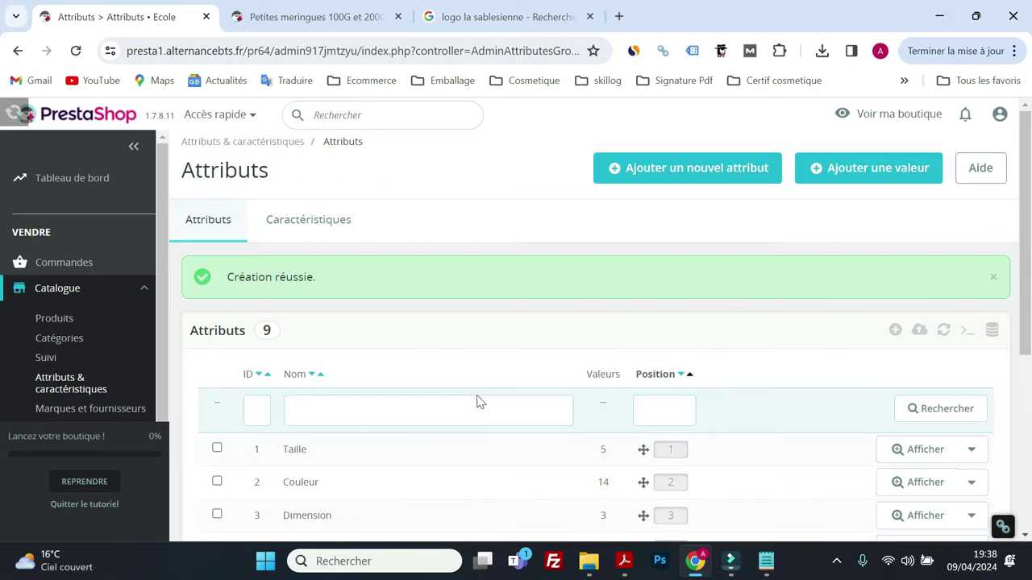
# Step: Open the Contenance attribute for editing from the attribute list
pyautogui.scroll(-3, 500, 454)
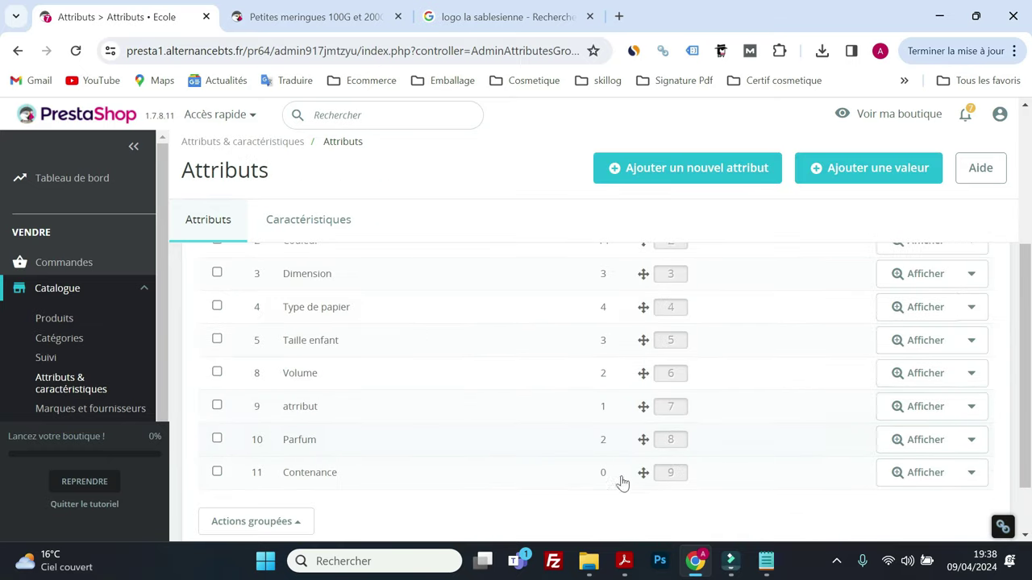
pyautogui.click(971, 472)
pyautogui.click(932, 501)
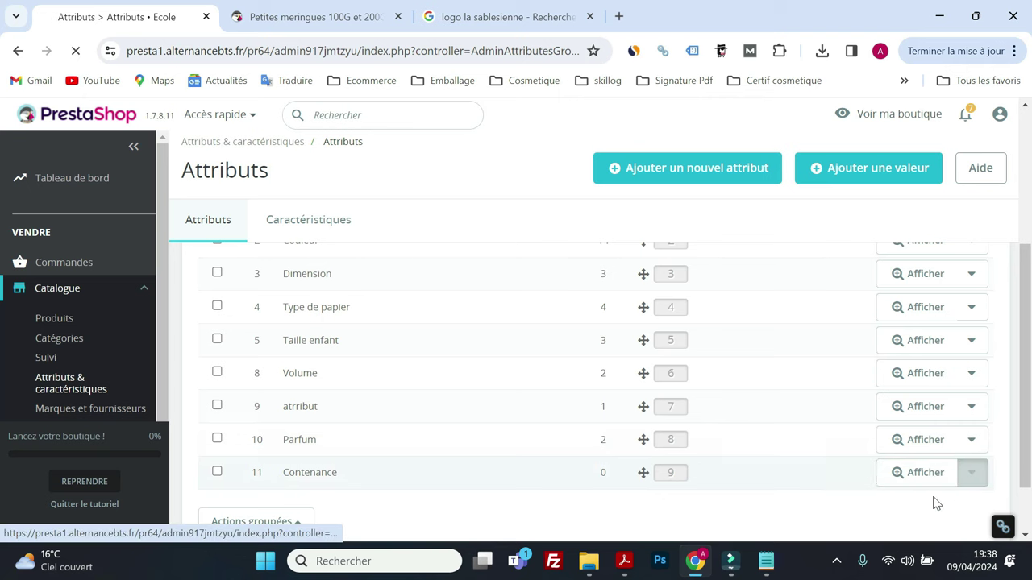
# Step: Set the Contenance attribute's Indexable option to Oui and save the attribute
pyautogui.scroll(-3, 564, 407)
pyautogui.click(503, 412)
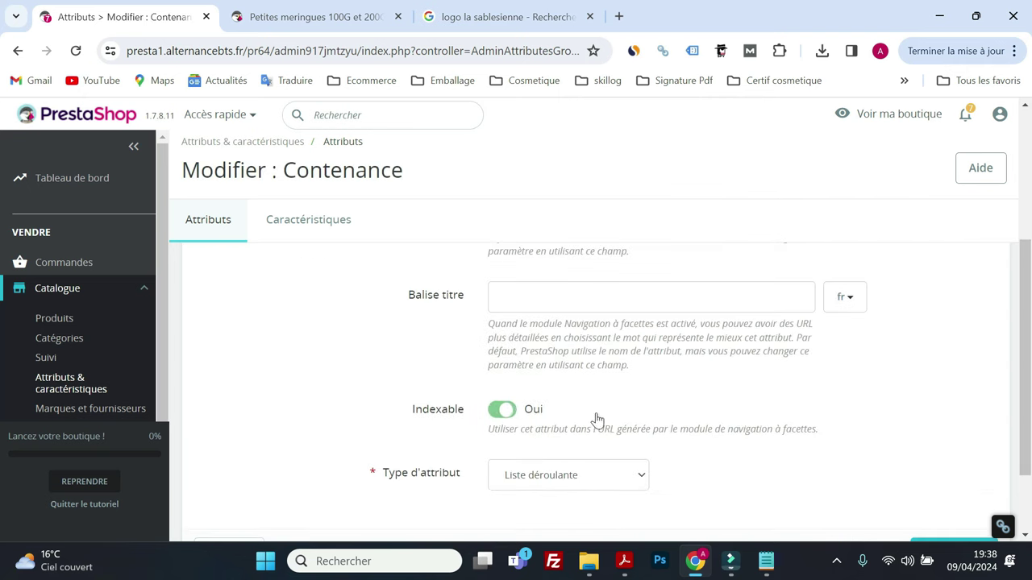
pyautogui.scroll(-2, 725, 436)
pyautogui.click(916, 456)
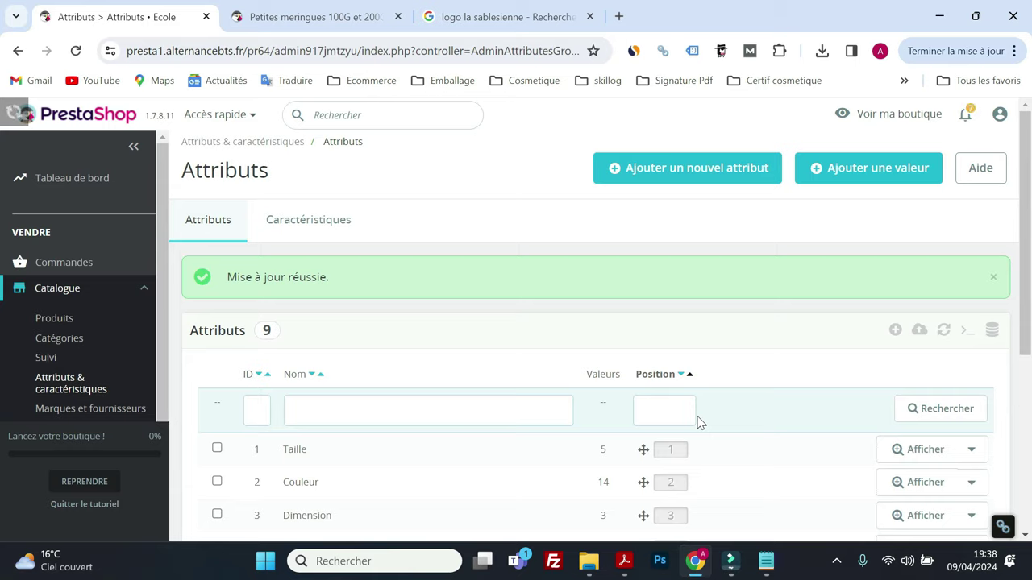
# Step: Add the value 100 G to the Contenance attribute group and save it
pyautogui.scroll(-2, 502, 417)
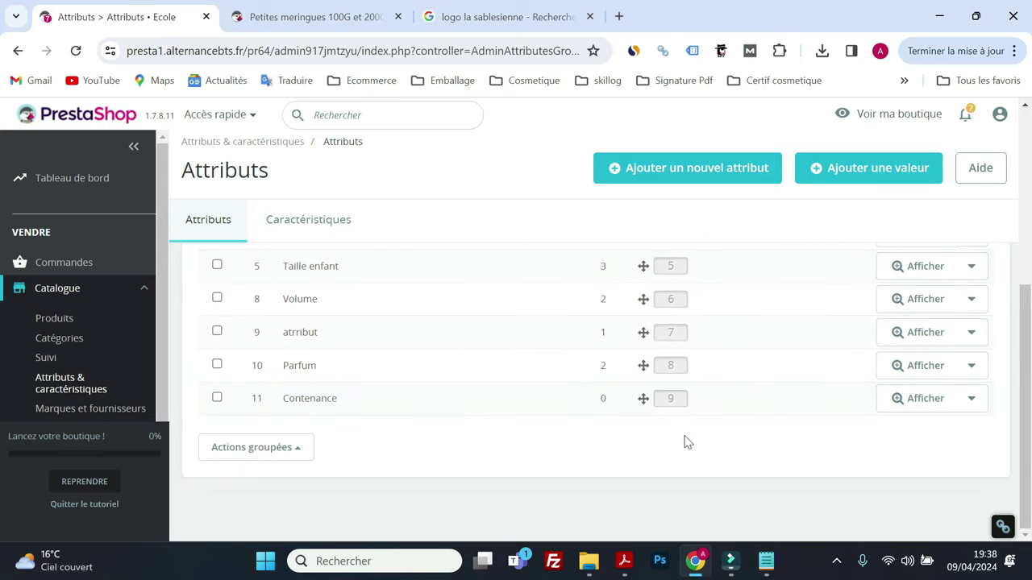
pyautogui.scroll(5, 539, 438)
pyautogui.click(874, 173)
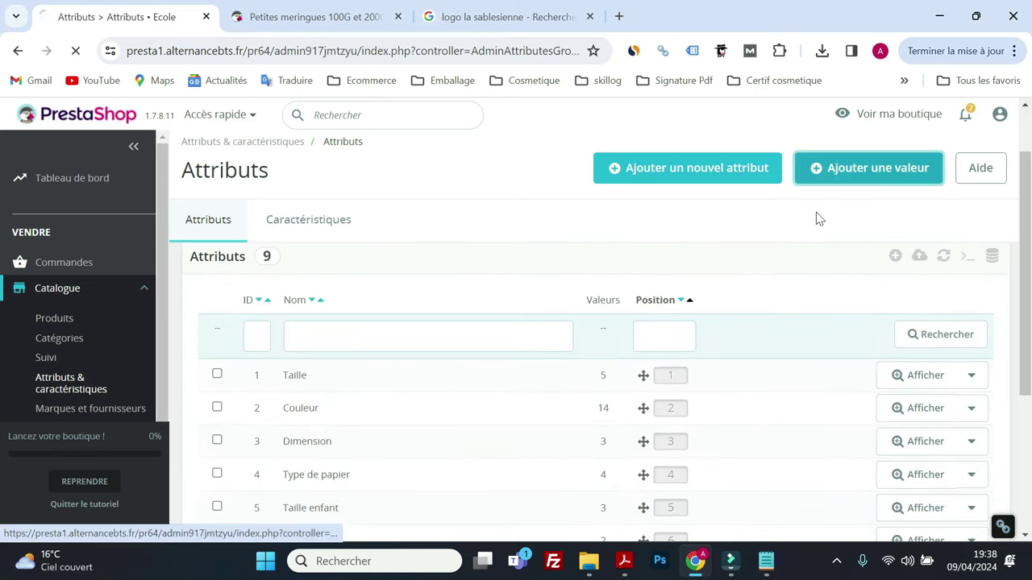
pyautogui.click(562, 370)
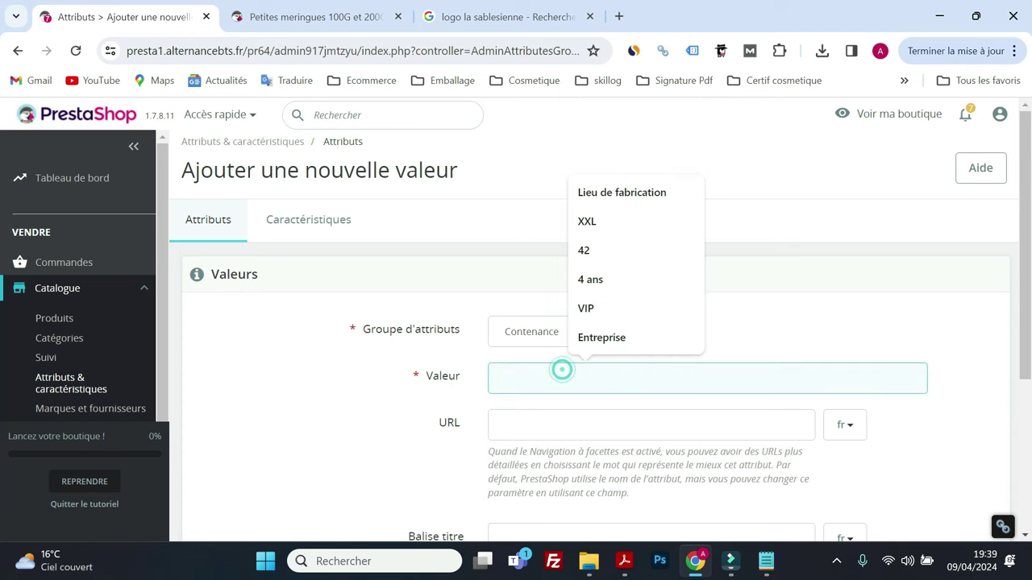
pyautogui.write('100')
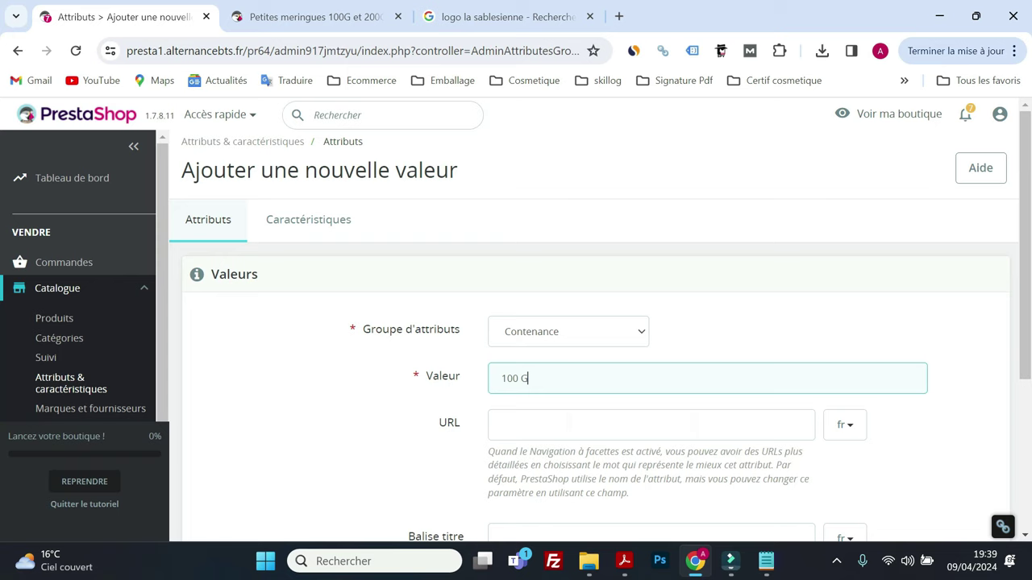
pyautogui.write(' G')
pyautogui.scroll(-3, 596, 387)
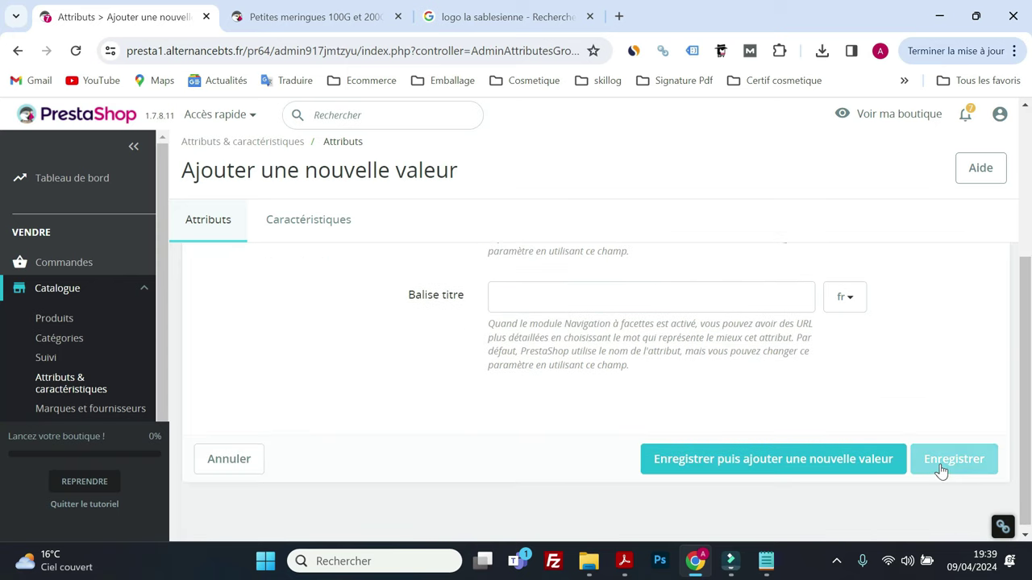
pyautogui.click(942, 470)
# Step: Add a second value, 200 g, to the Contenance attribute group and save it
pyautogui.scroll(-3, 528, 427)
pyautogui.scroll(-2, 532, 427)
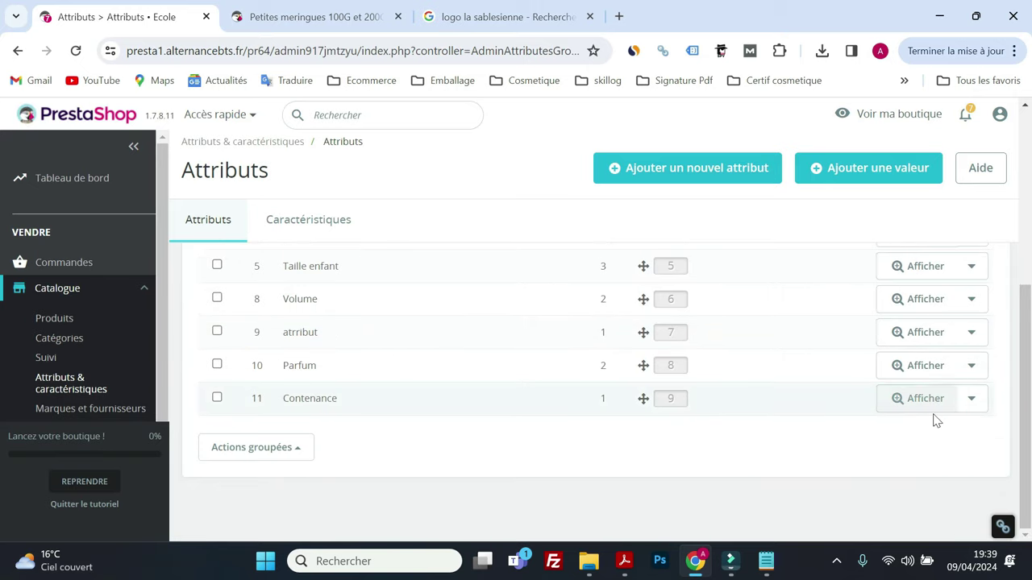
pyautogui.moveTo(605, 351); pyautogui.dragTo(571, 337)
pyautogui.click(848, 179)
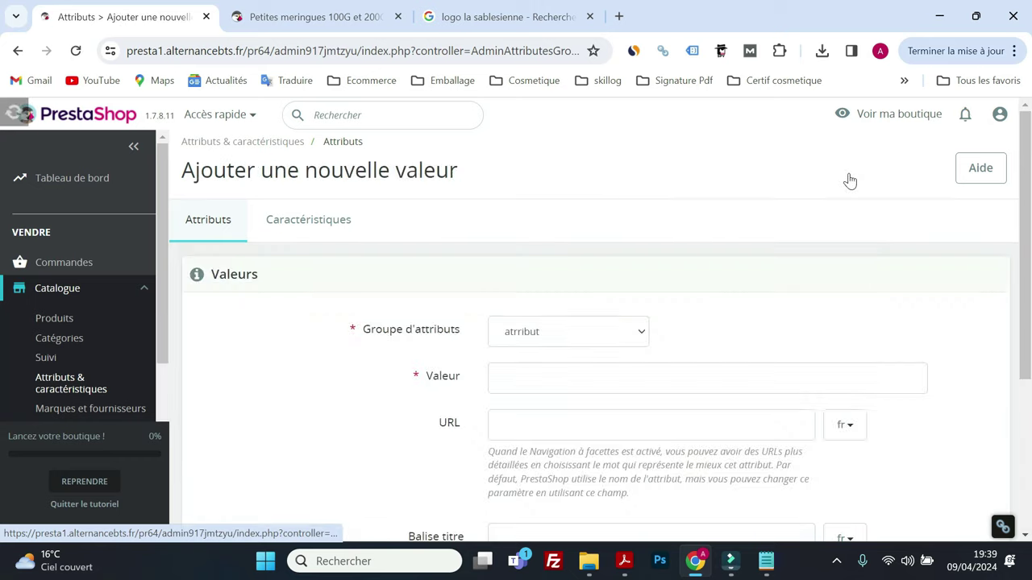
pyautogui.click(576, 330)
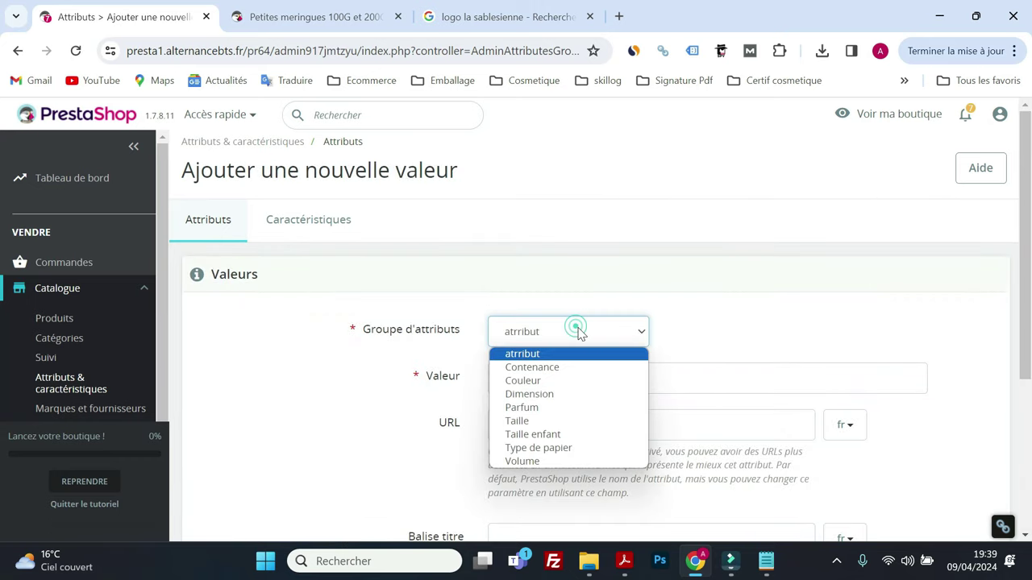
pyautogui.click(568, 367)
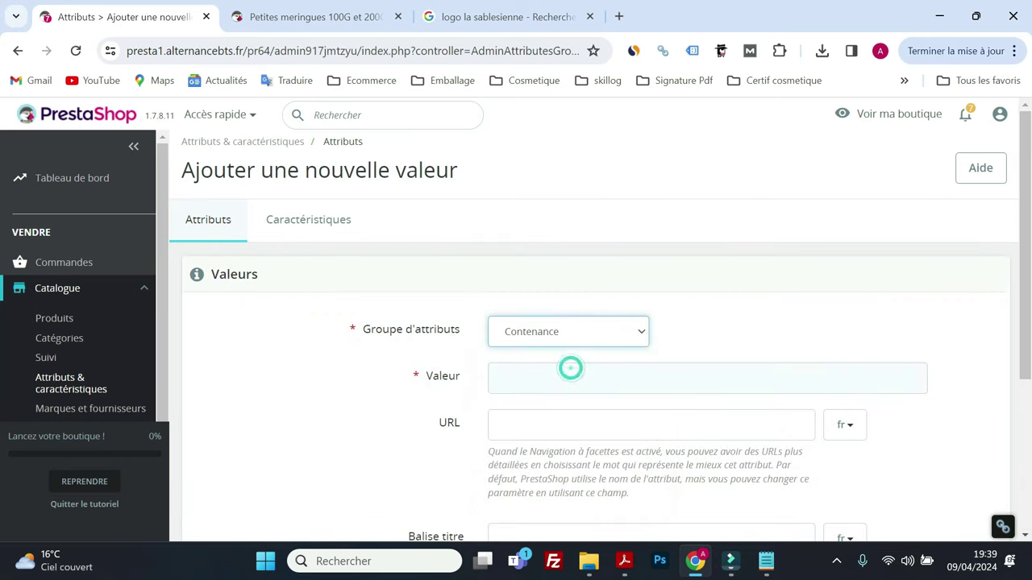
pyautogui.click(564, 374)
pyautogui.write('20')
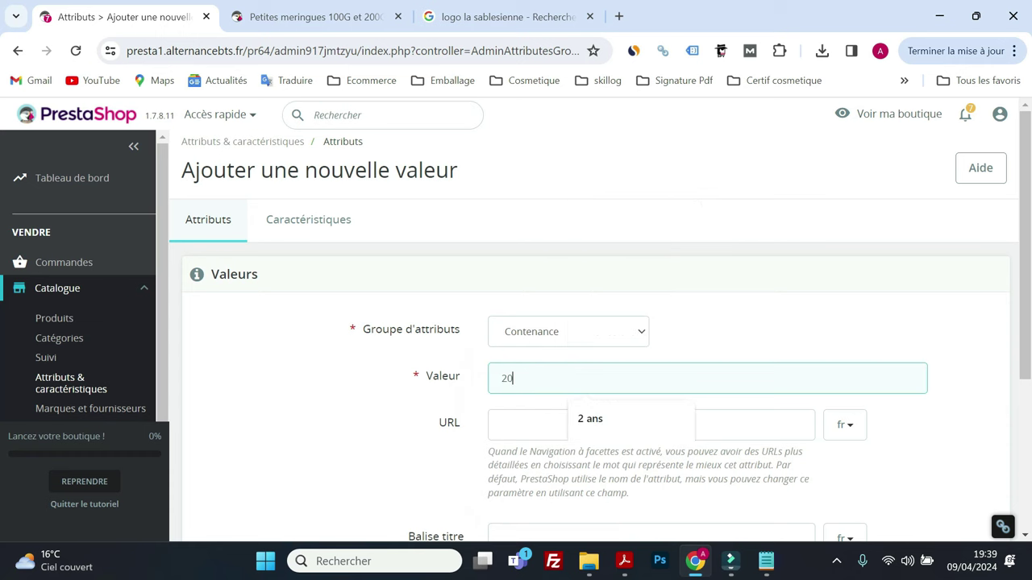
pyautogui.write('0 g')
pyautogui.scroll(-2, 564, 359)
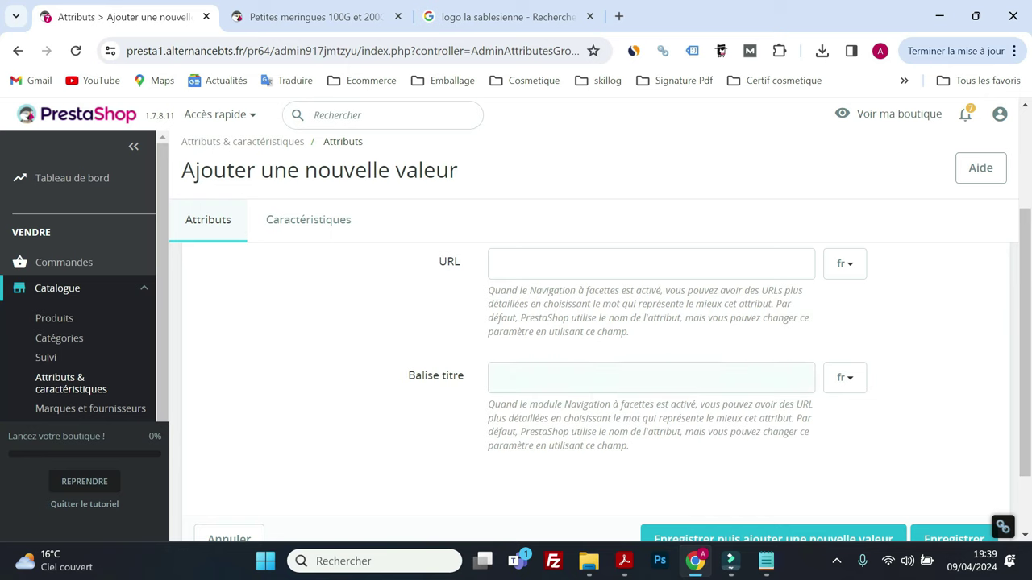
pyautogui.scroll(-1, 675, 451)
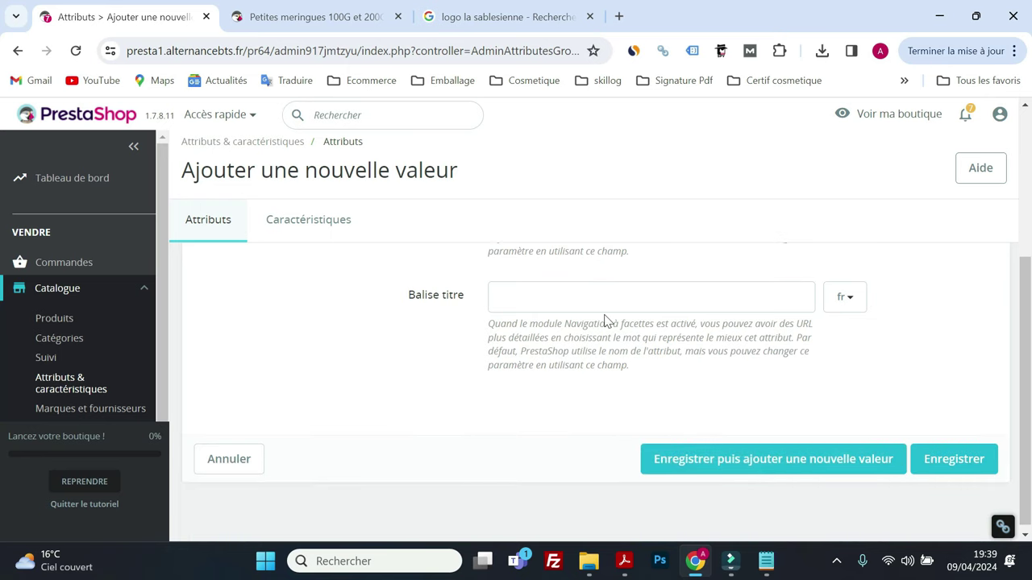
pyautogui.click(952, 462)
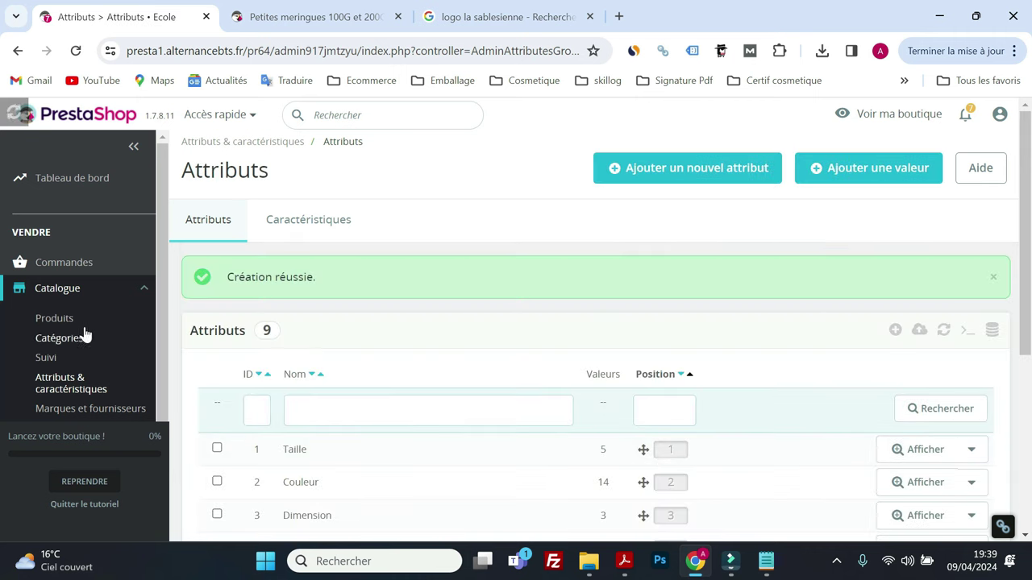
# Step: Open the product Petites meringues 100G et 200G, switch it to Produit avec déclinaisons and go to its variation settings
pyautogui.click(75, 319)
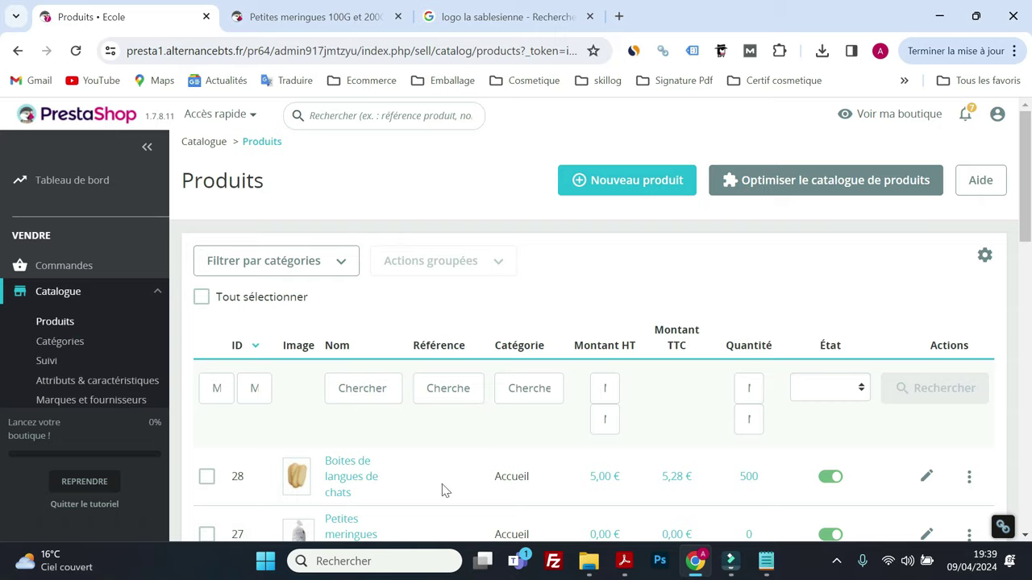
pyautogui.scroll(-2, 357, 387)
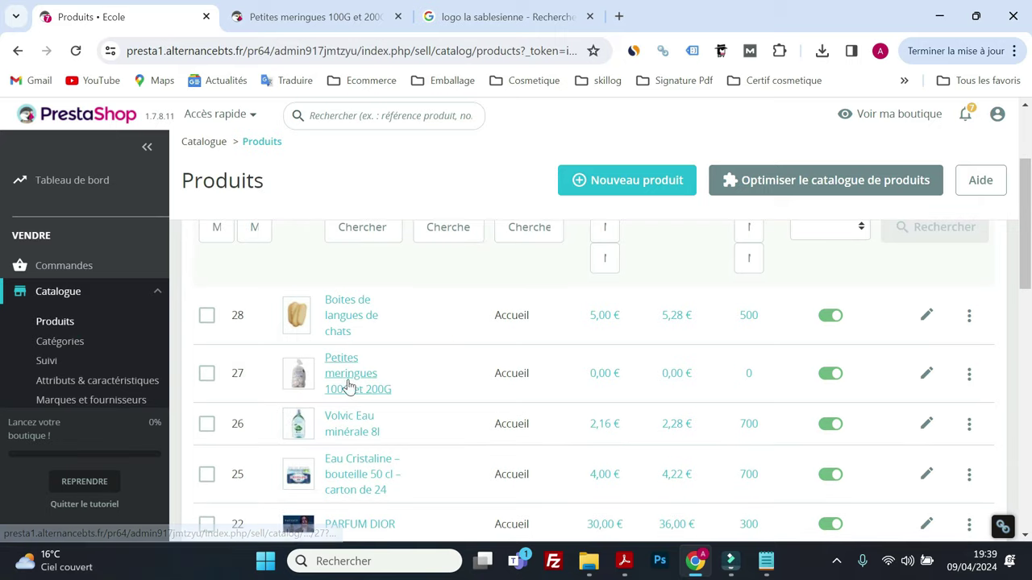
pyautogui.click(350, 385)
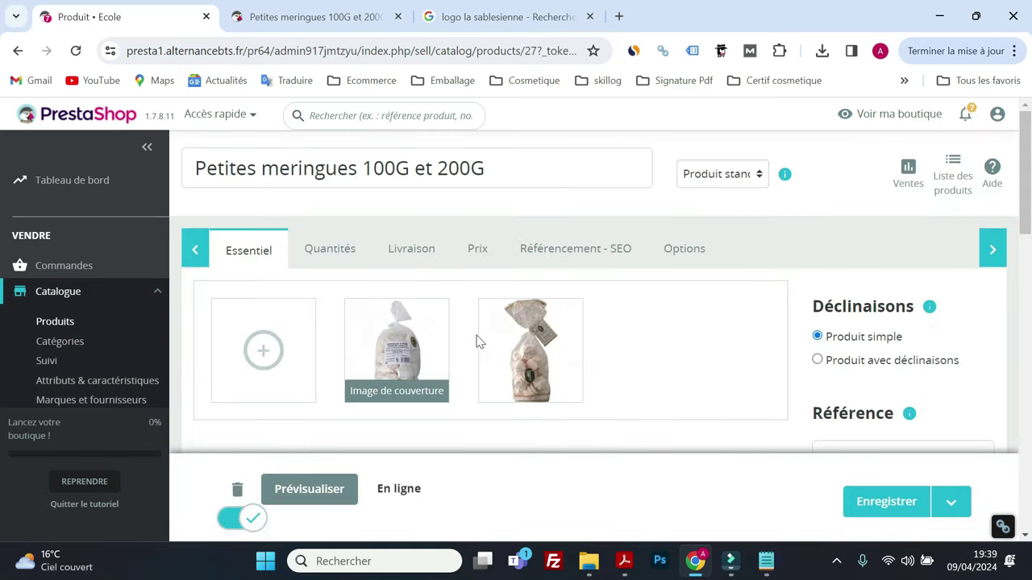
pyautogui.click(817, 360)
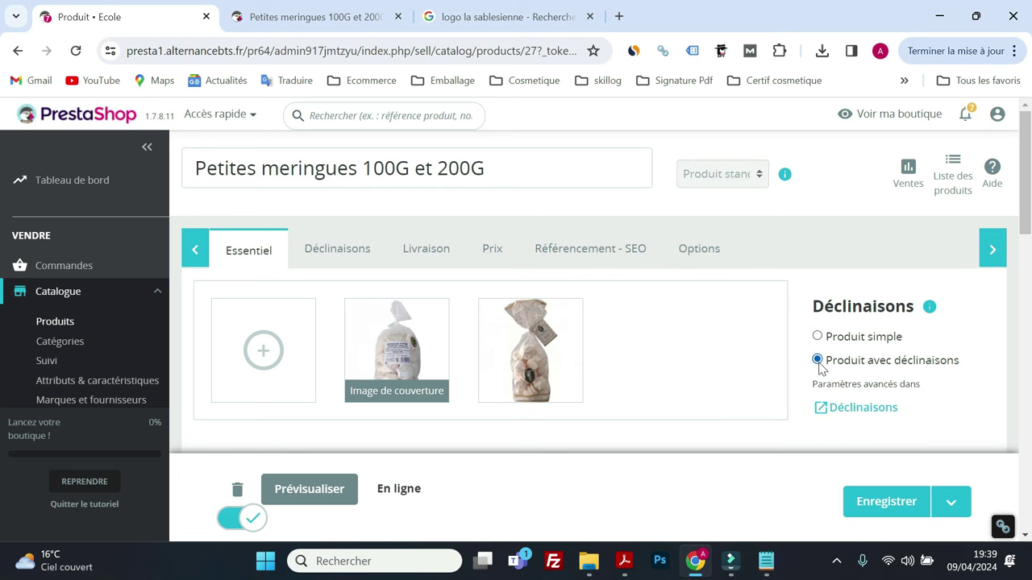
pyautogui.click(343, 251)
# Step: Select both Contenance values, 100 G and 200 g, for the product's variations
pyautogui.scroll(-3, 622, 352)
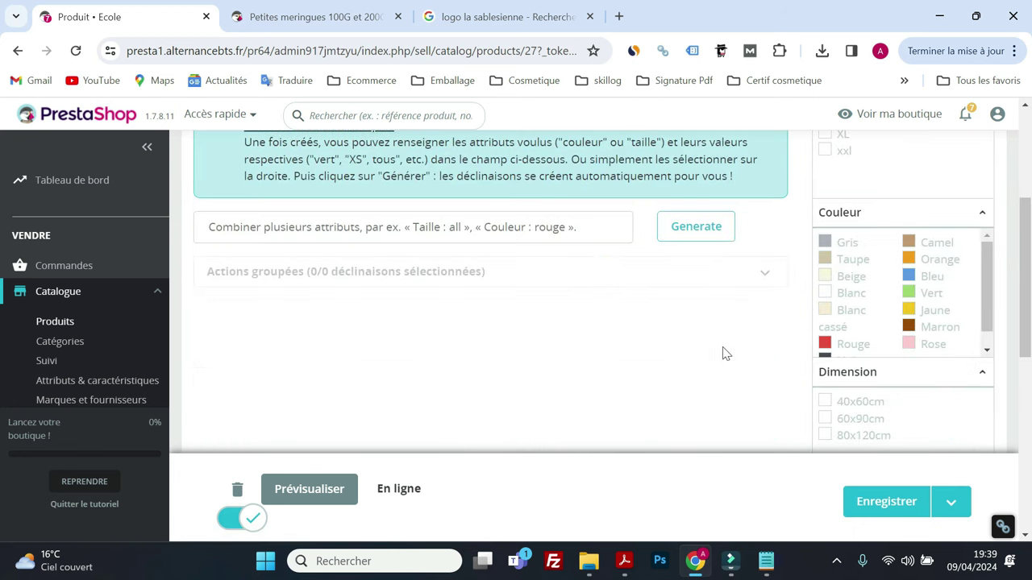
pyautogui.scroll(-4, 723, 353)
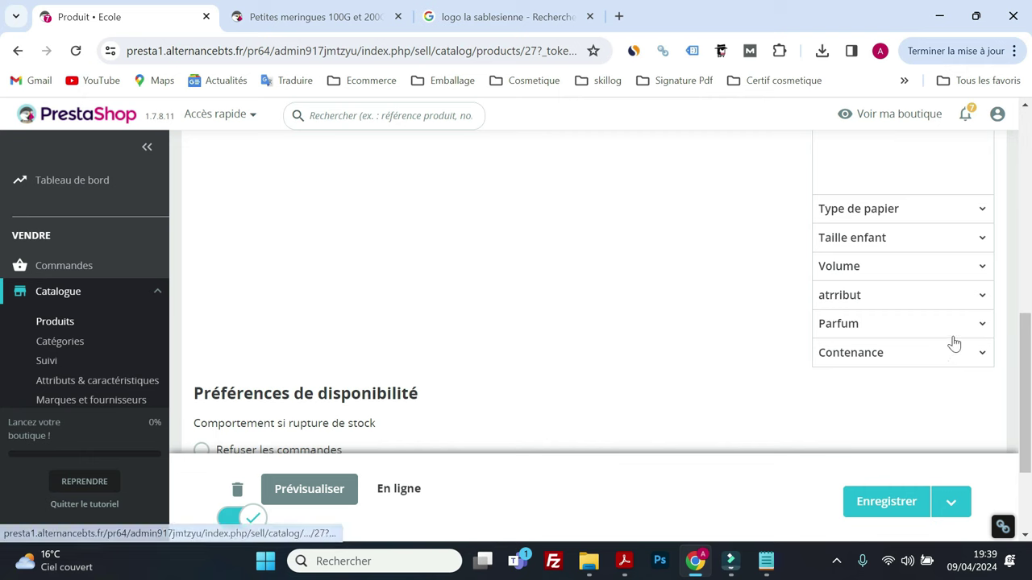
pyautogui.click(939, 362)
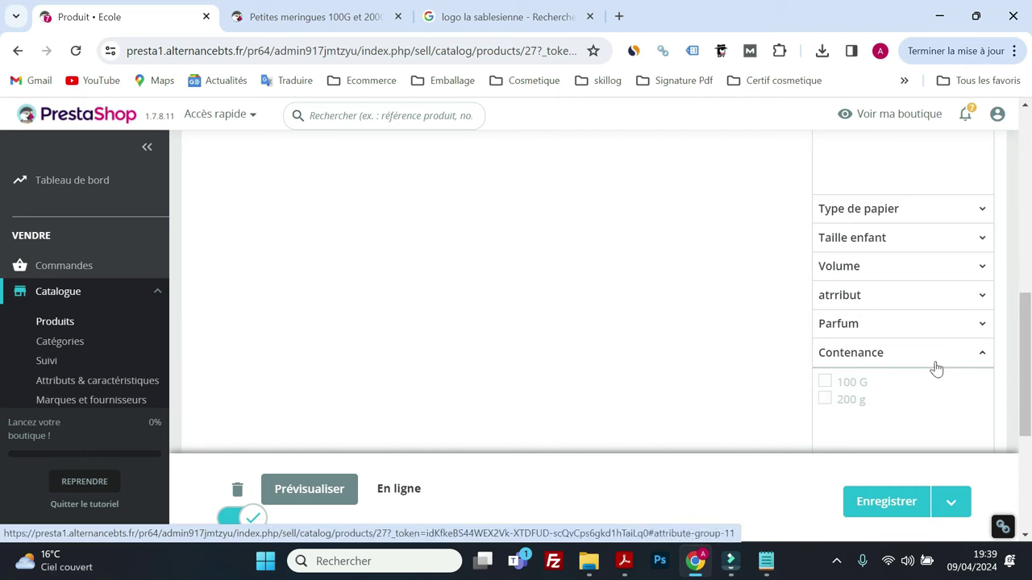
pyautogui.click(824, 381)
pyautogui.click(824, 400)
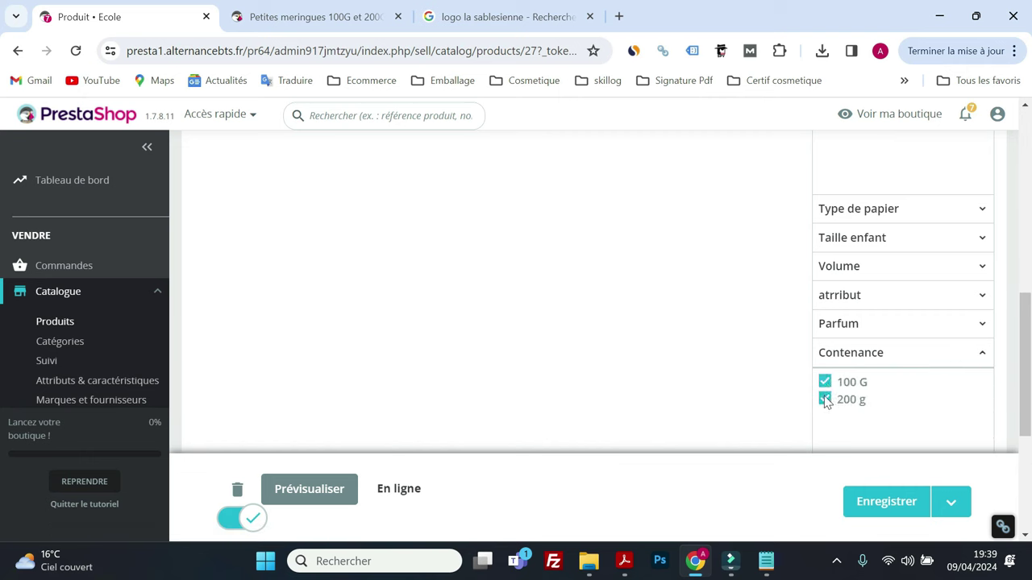
pyautogui.scroll(5, 620, 372)
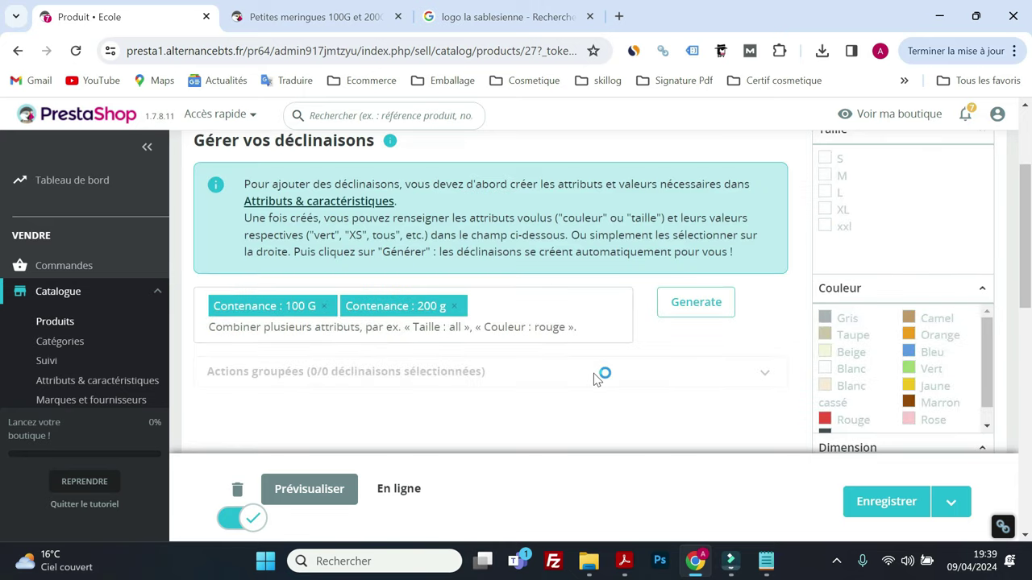
# Step: Add the Parfum values Noisette and framboise to the attributes being combined
pyautogui.scroll(-5, 620, 338)
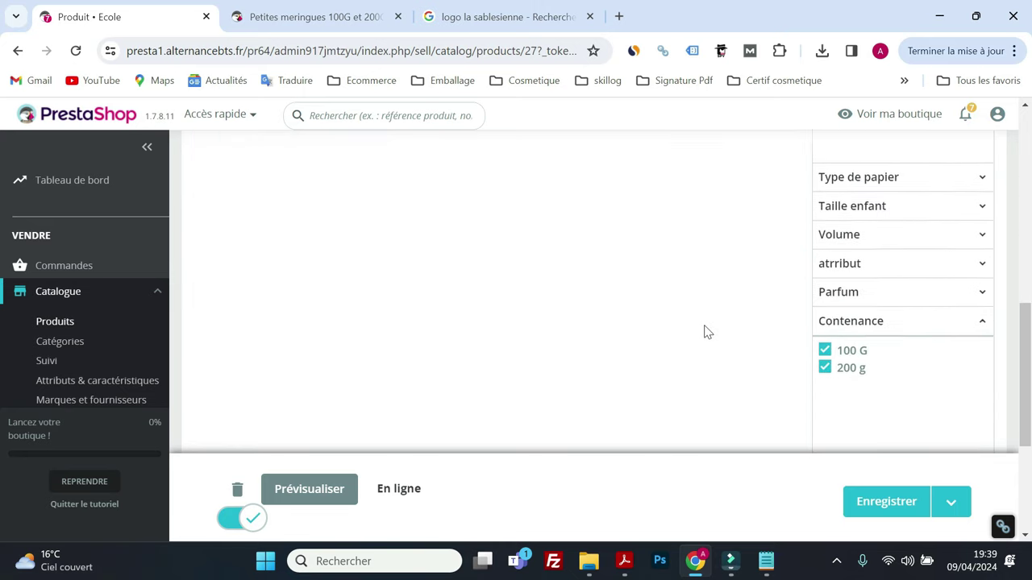
pyautogui.click(882, 256)
pyautogui.click(824, 273)
pyautogui.click(825, 290)
pyautogui.scroll(5, 569, 339)
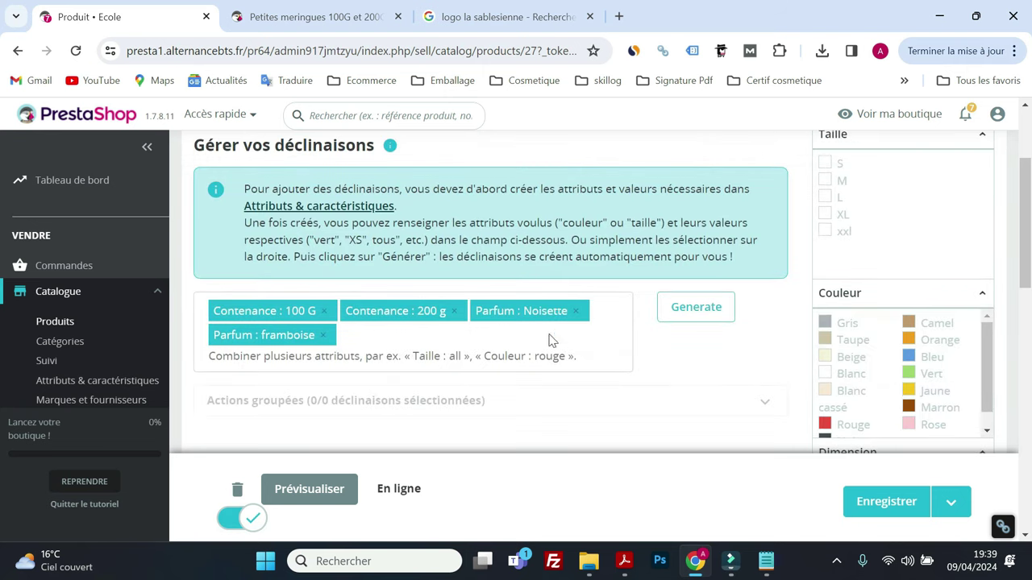
# Step: Generate the variations from the selected Contenance and Parfum values and save the product
pyautogui.click(706, 318)
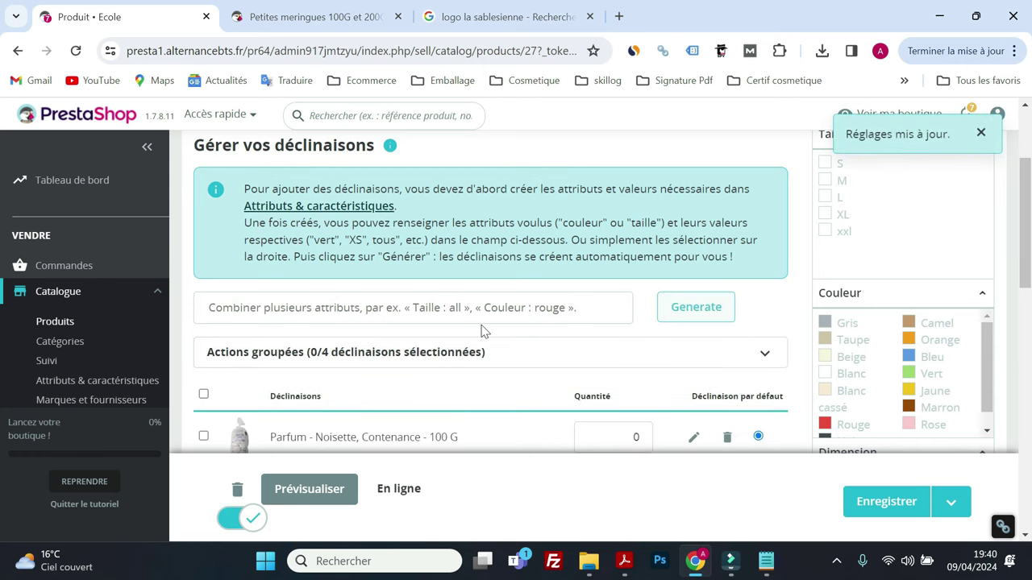
pyautogui.scroll(-5, 480, 332)
pyautogui.scroll(3, 476, 343)
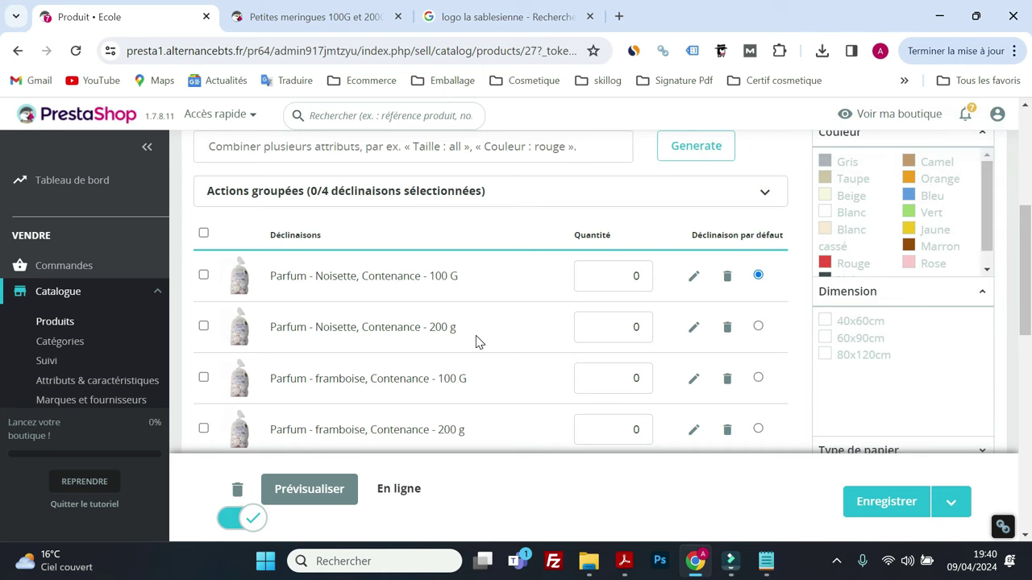
pyautogui.click(857, 502)
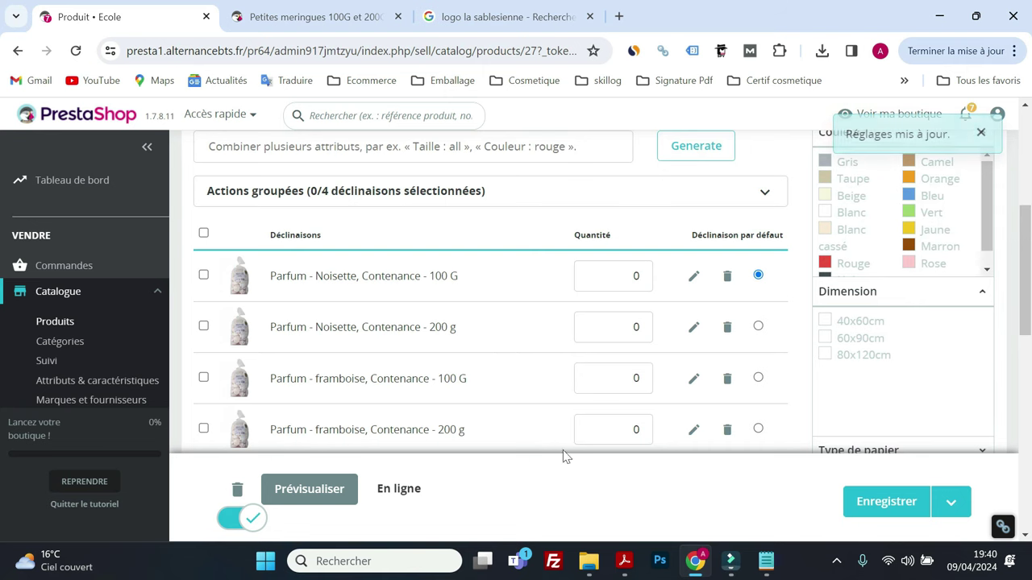
# Step: Check the stock per variation in the PDF brief, set all four variations' quantities to 10 and save the product
pyautogui.click(626, 563)
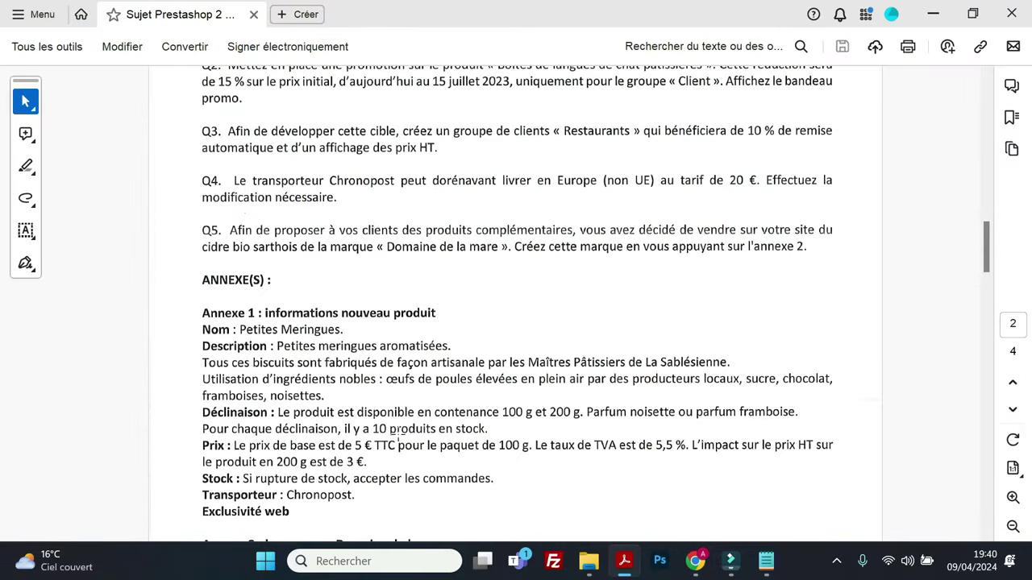
pyautogui.click(933, 14)
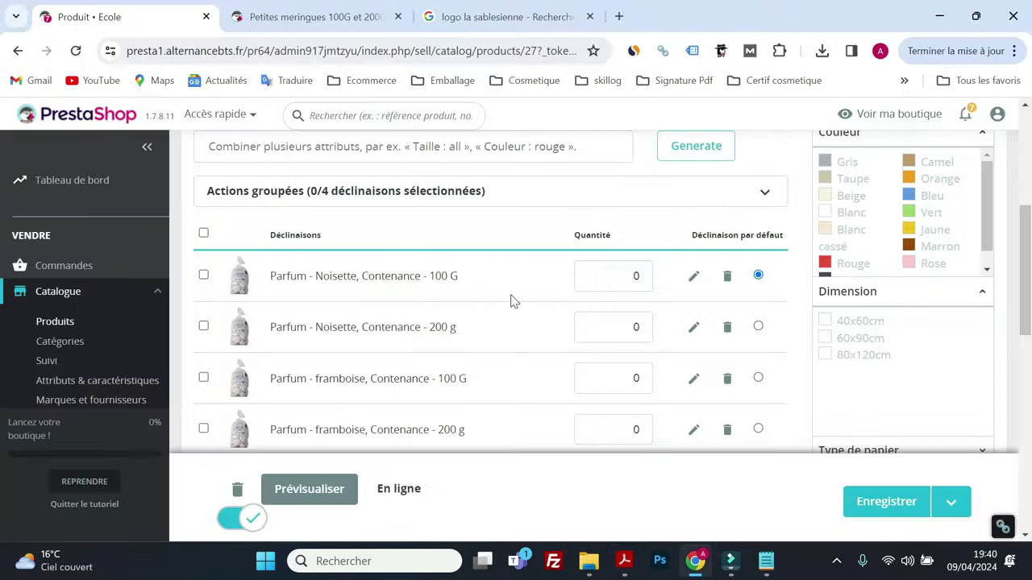
pyautogui.click(633, 275)
pyautogui.click(634, 327)
pyautogui.write('1')
pyautogui.click(633, 378)
pyautogui.write('1')
pyautogui.click(633, 429)
pyautogui.write('1')
pyautogui.scroll(-1, 625, 423)
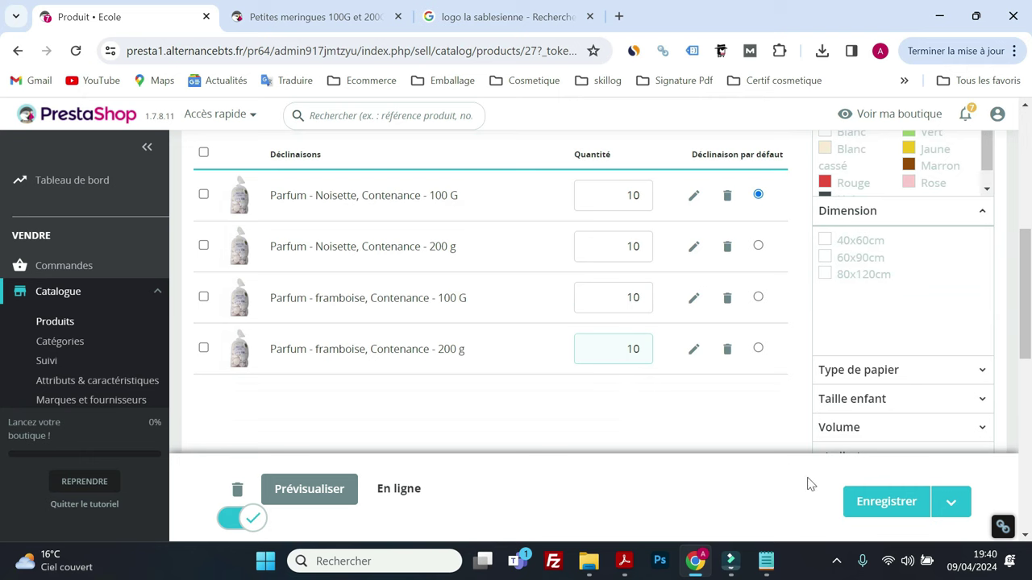
pyautogui.click(868, 503)
# Step: Assign the product's second image to the Noisette 100 G variation and save
pyautogui.click(692, 198)
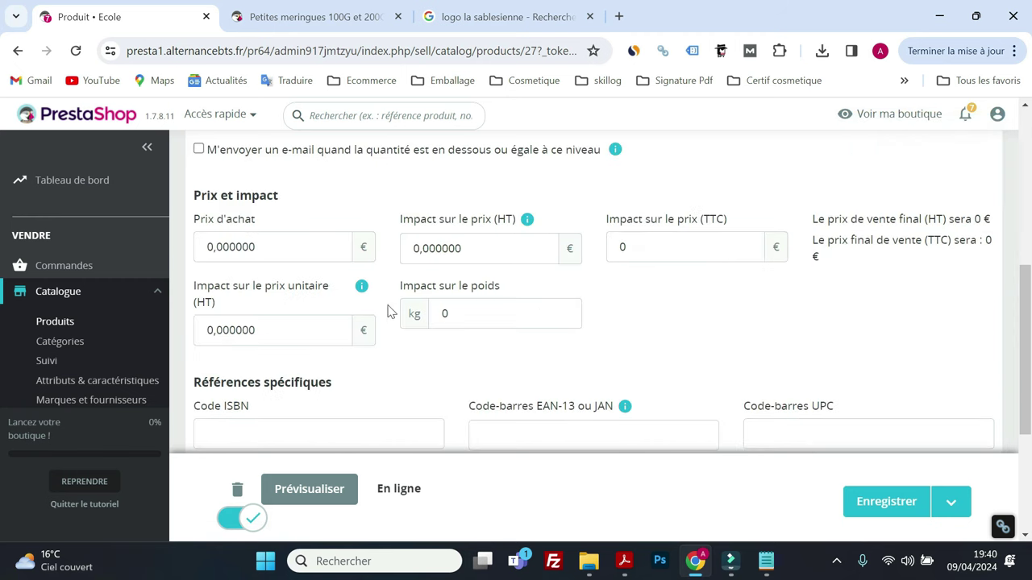
pyautogui.scroll(-4, 387, 312)
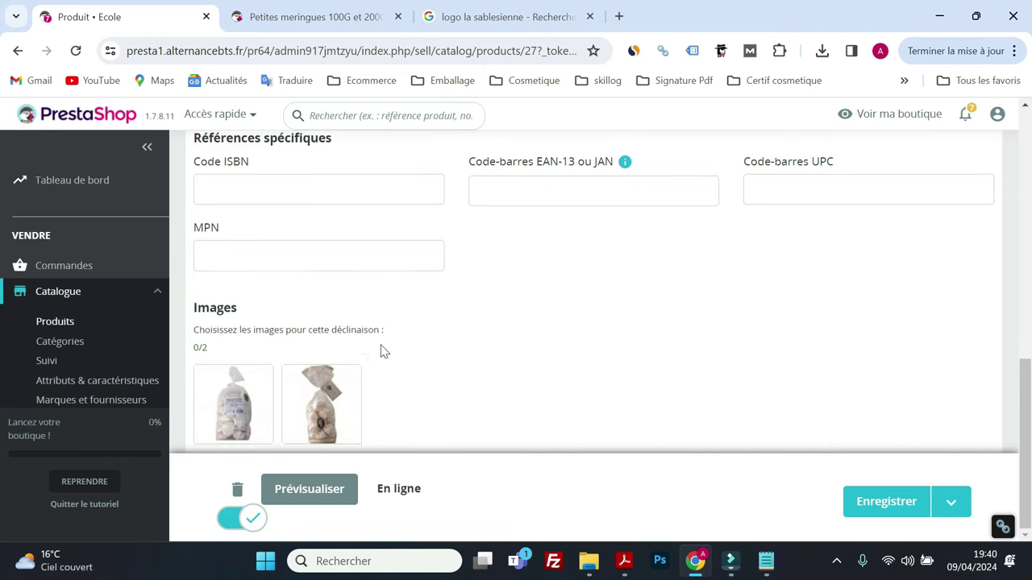
pyautogui.click(321, 422)
pyautogui.click(884, 503)
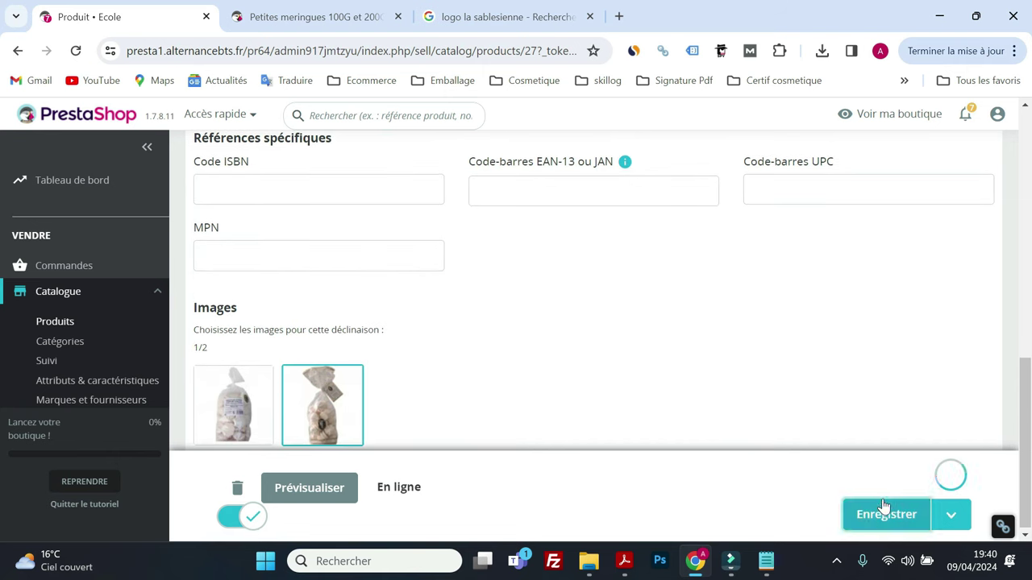
# Step: Assign the product's second image to the framboise 100 G variation and save
pyautogui.scroll(5, 426, 371)
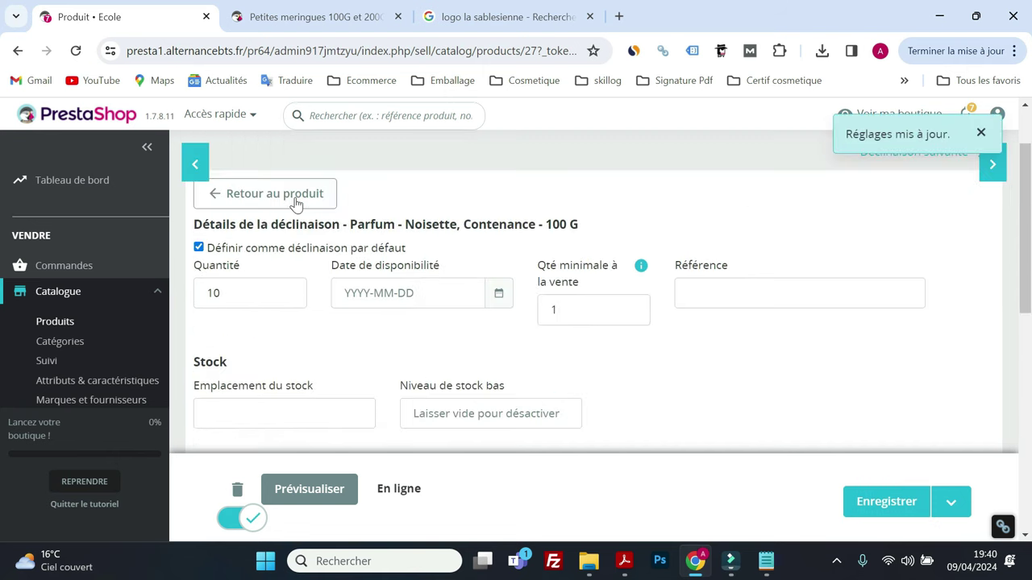
pyautogui.click(296, 203)
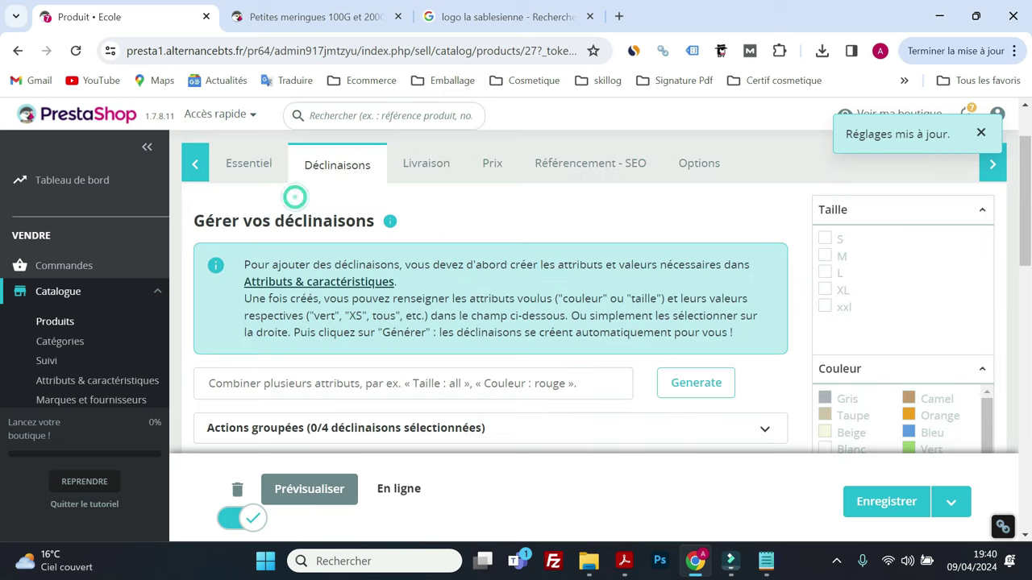
pyautogui.scroll(-6, 508, 321)
pyautogui.scroll(1, 472, 329)
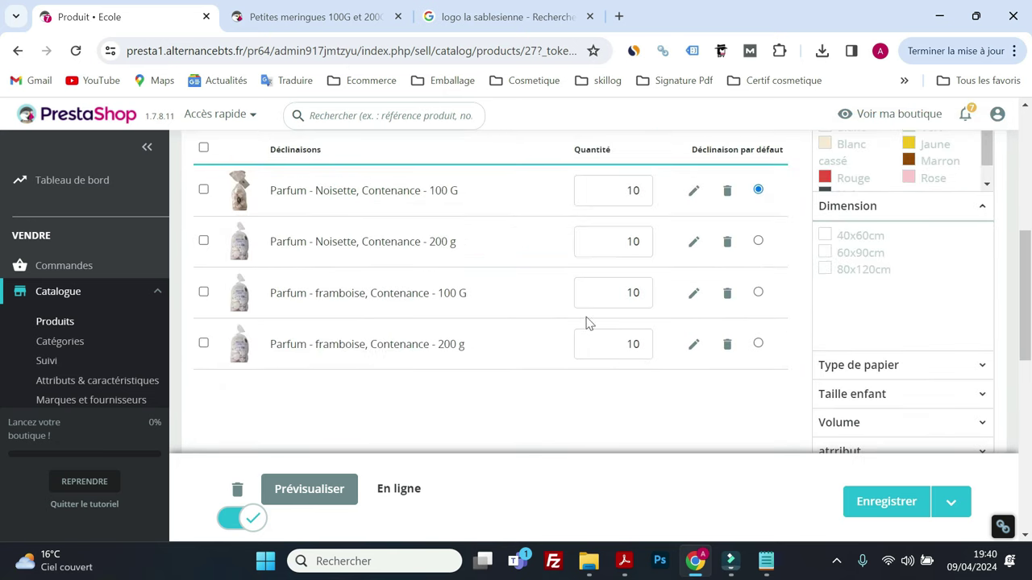
pyautogui.click(691, 295)
pyautogui.scroll(-3, 539, 313)
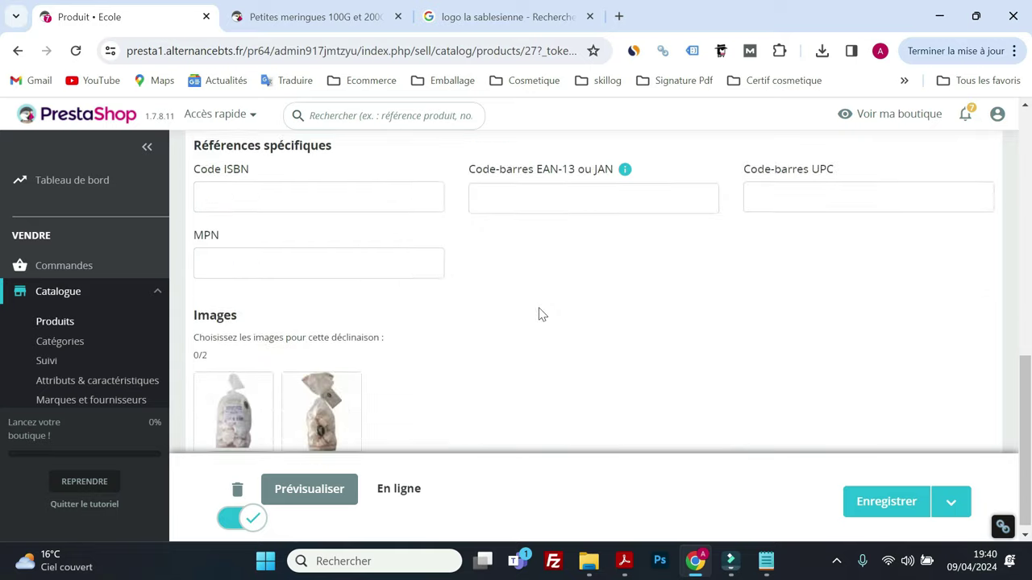
pyautogui.click(316, 427)
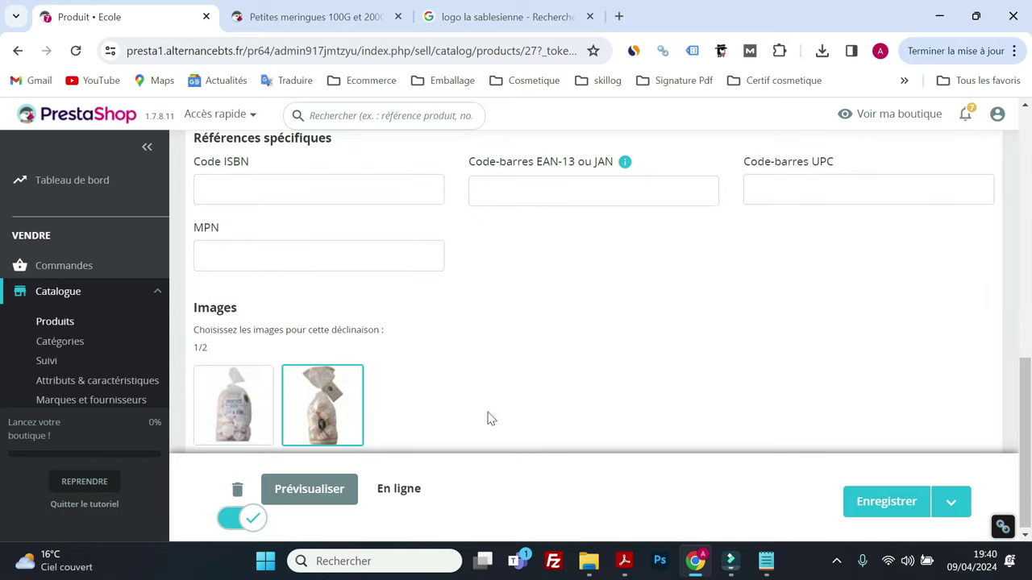
pyautogui.click(867, 504)
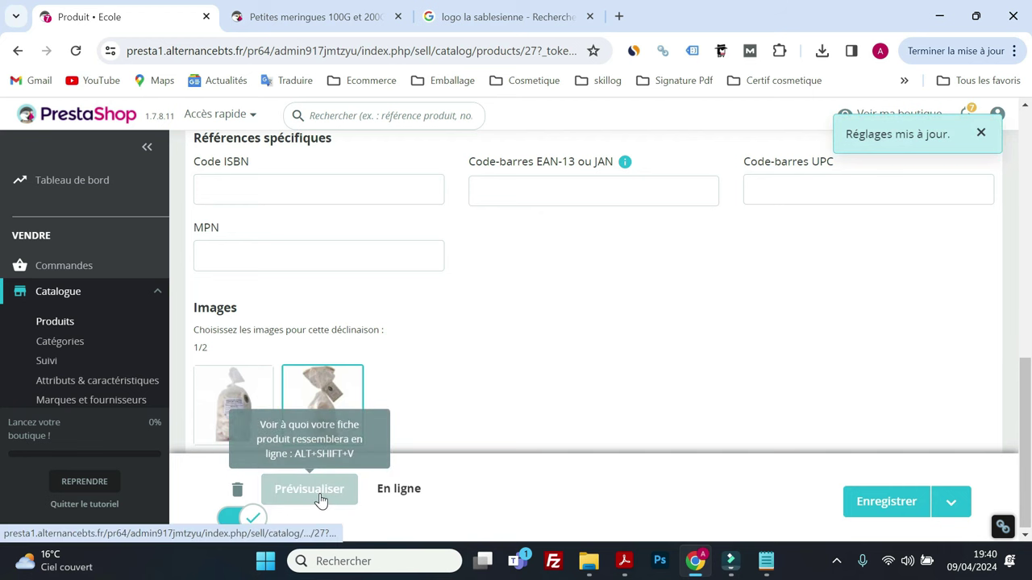
# Step: Reload the product's shop page and display the Noisette variation in 200 g
pyautogui.click(305, 19)
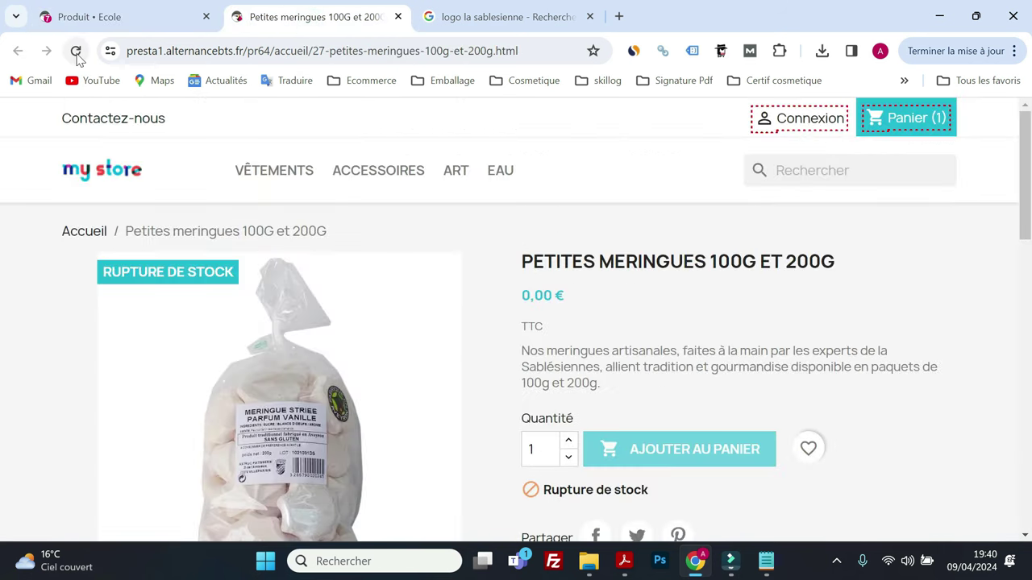
pyautogui.click(76, 51)
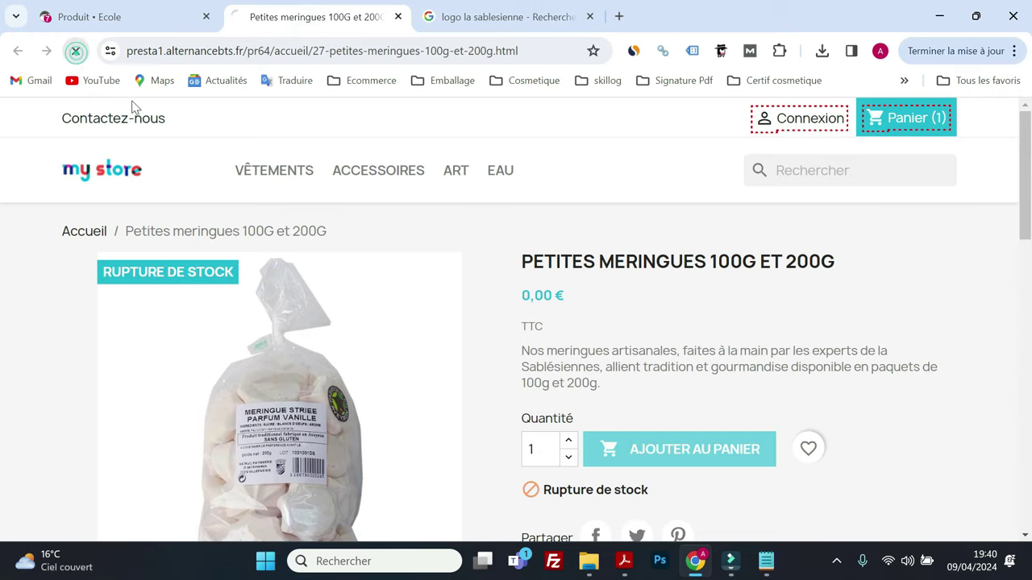
pyautogui.scroll(-1, 203, 270)
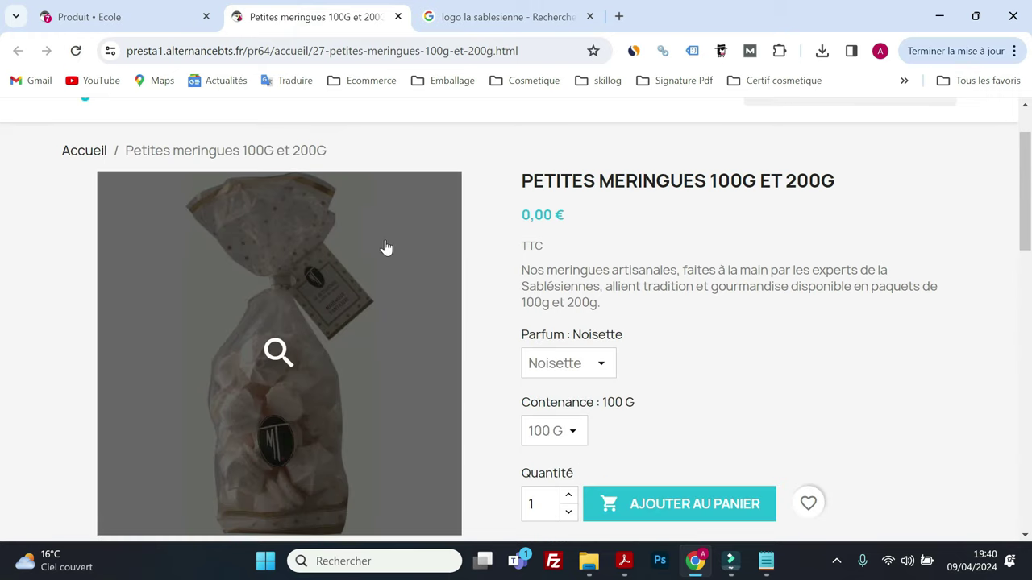
pyautogui.scroll(-1, 386, 248)
pyautogui.click(573, 286)
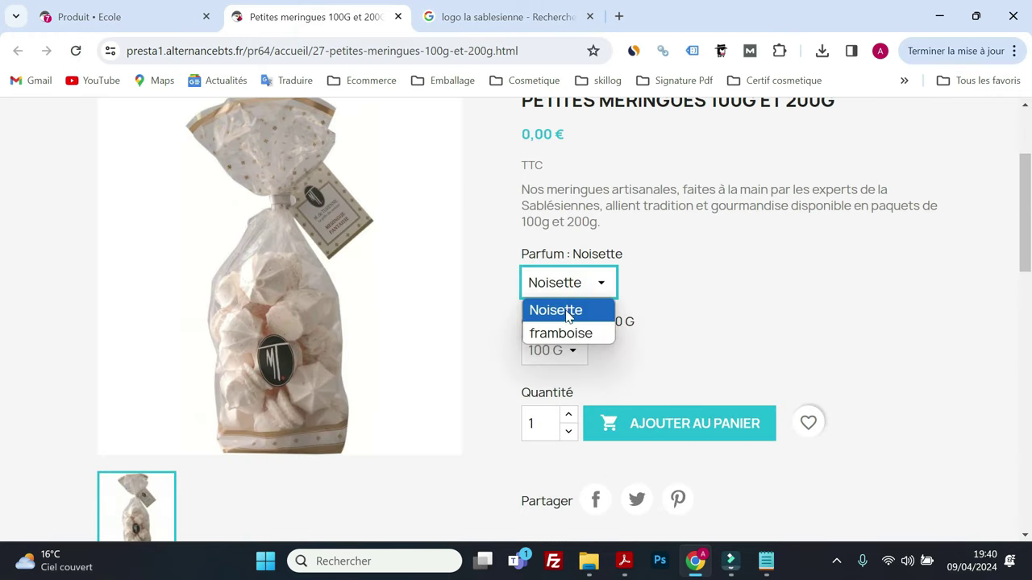
pyautogui.click(566, 313)
pyautogui.click(567, 350)
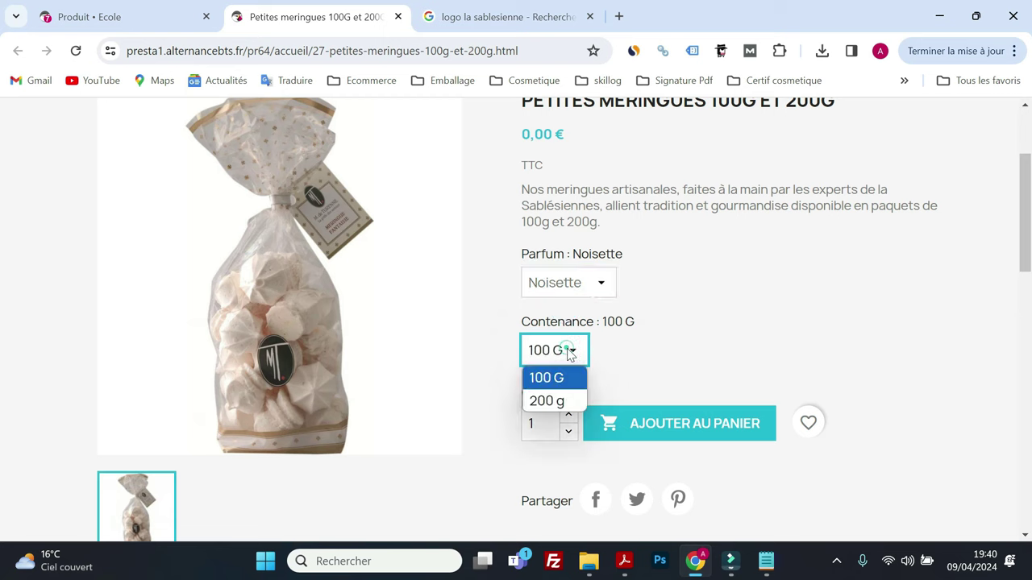
pyautogui.click(565, 401)
# Step: Alternate the Contenance between 100 G and 200 g on the shop page to compare the variations' images
pyautogui.click(543, 352)
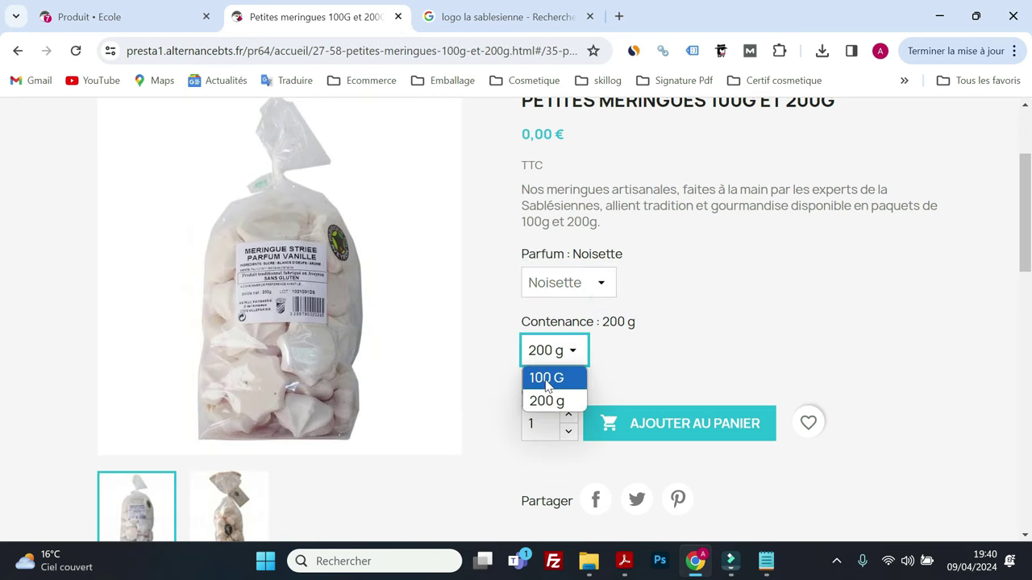
pyautogui.click(547, 378)
pyautogui.click(545, 359)
pyautogui.click(542, 400)
pyautogui.click(544, 360)
pyautogui.click(543, 378)
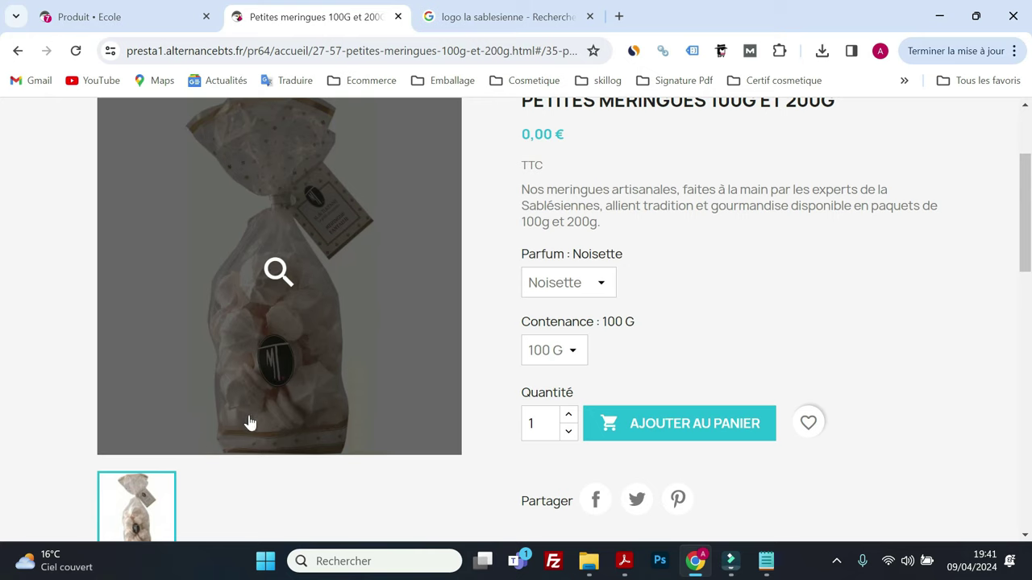
pyautogui.scroll(-1, 528, 390)
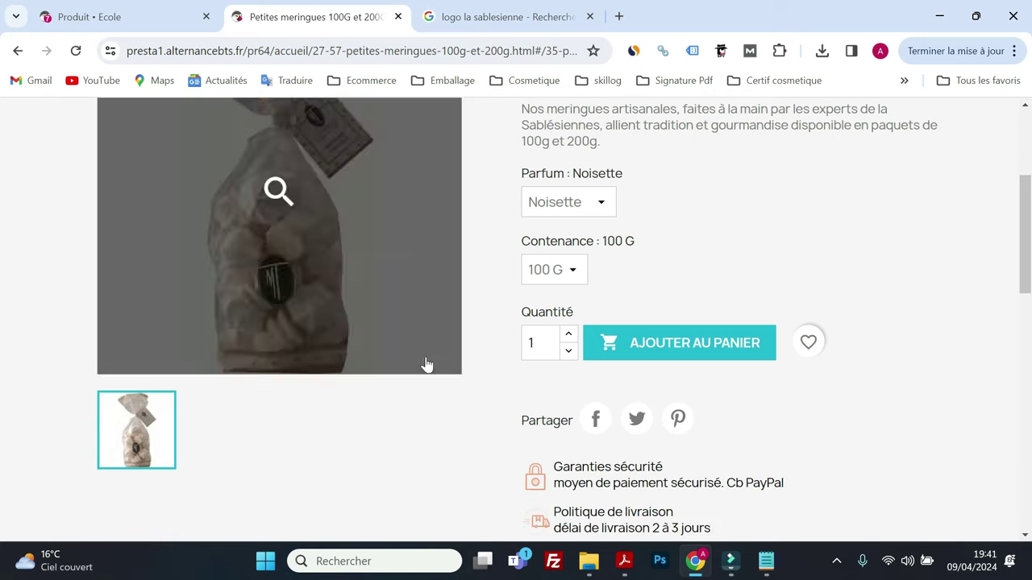
pyautogui.click(556, 276)
pyautogui.click(553, 319)
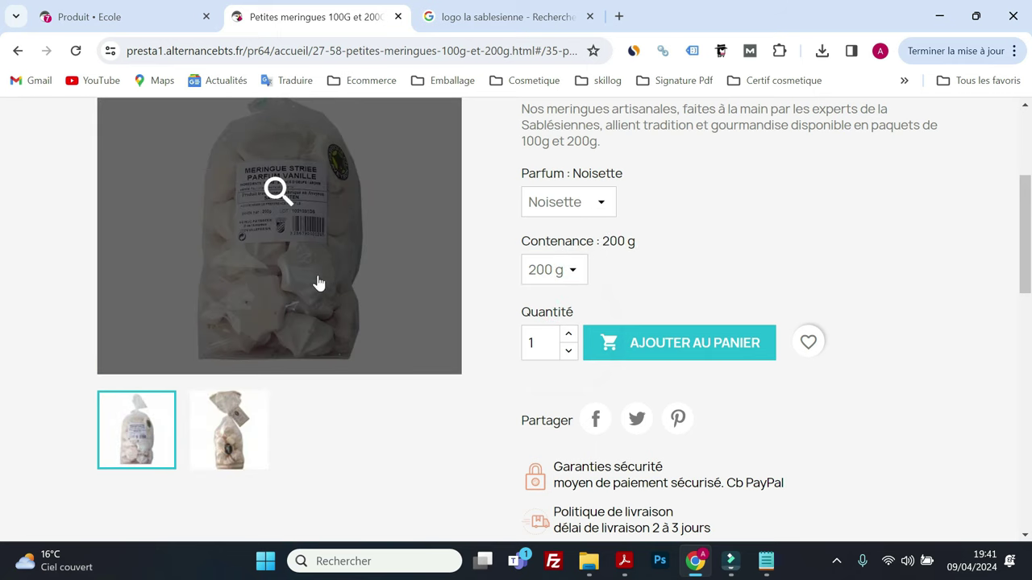
# Step: Return to the product's variations list in the back office, check the assigned images and save the product
pyautogui.click(129, 8)
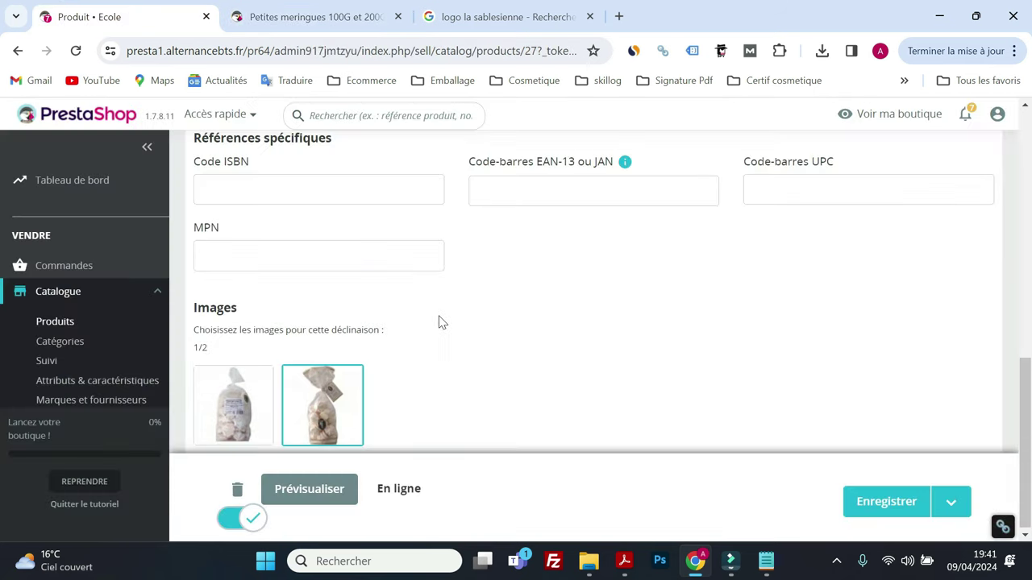
pyautogui.scroll(7, 405, 348)
pyautogui.scroll(-3, 409, 346)
pyautogui.scroll(3, 408, 346)
pyautogui.click(265, 280)
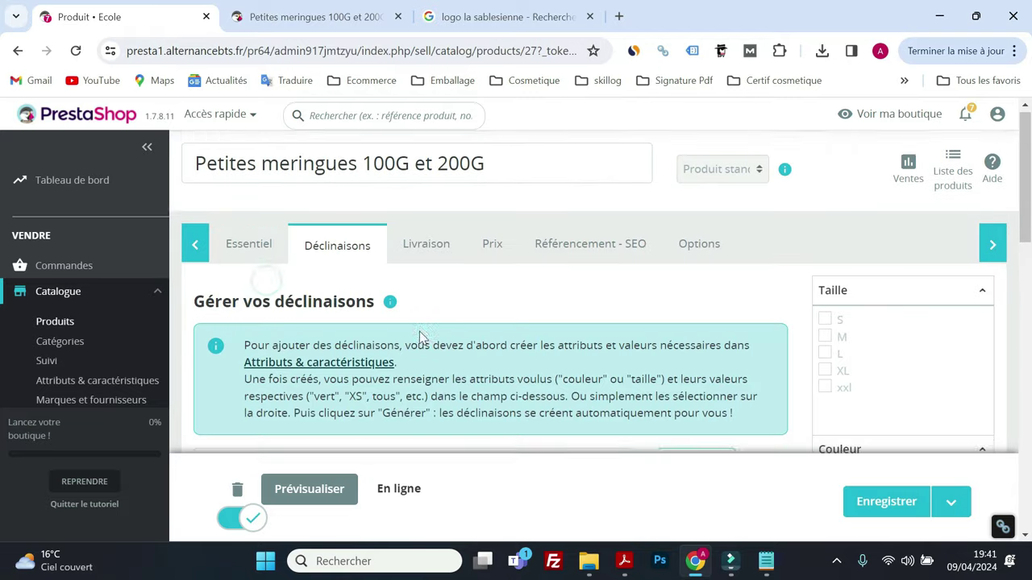
pyautogui.scroll(-5, 419, 337)
pyautogui.scroll(1, 419, 337)
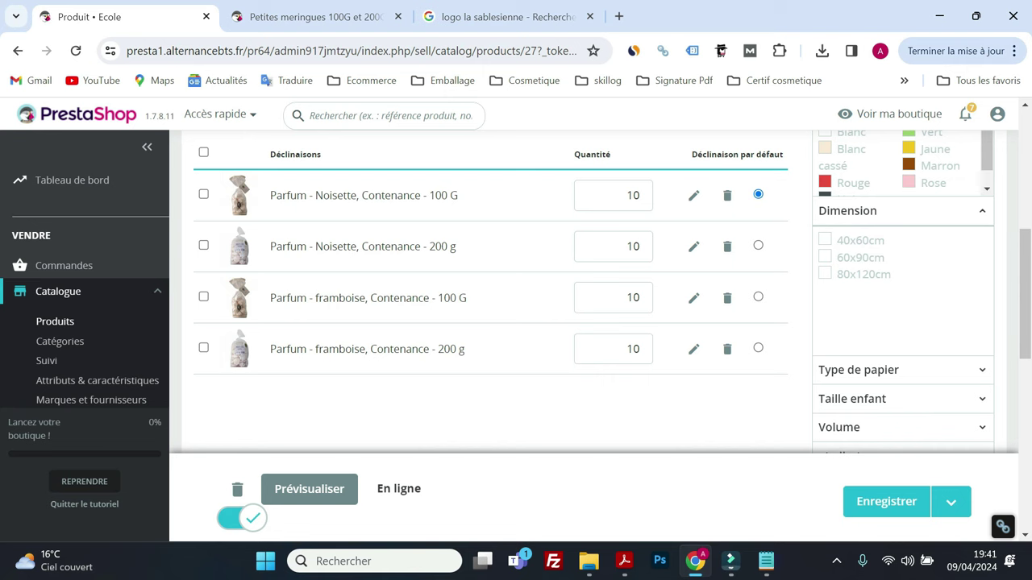
pyautogui.click(850, 512)
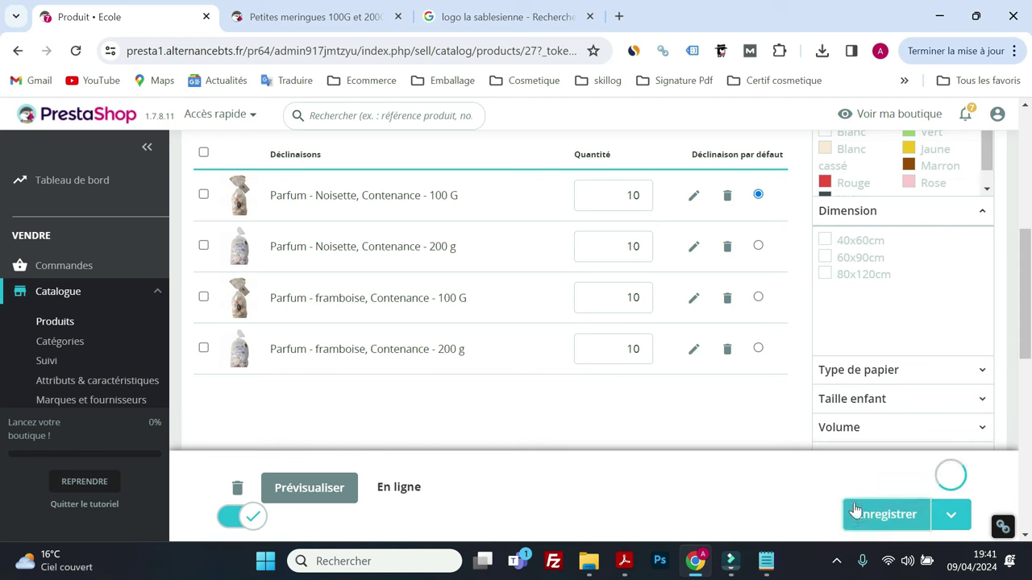
# Step: Review the Noisette 200 g variation's product page in the shop, including the reassurance blocks and description
pyautogui.click(274, 10)
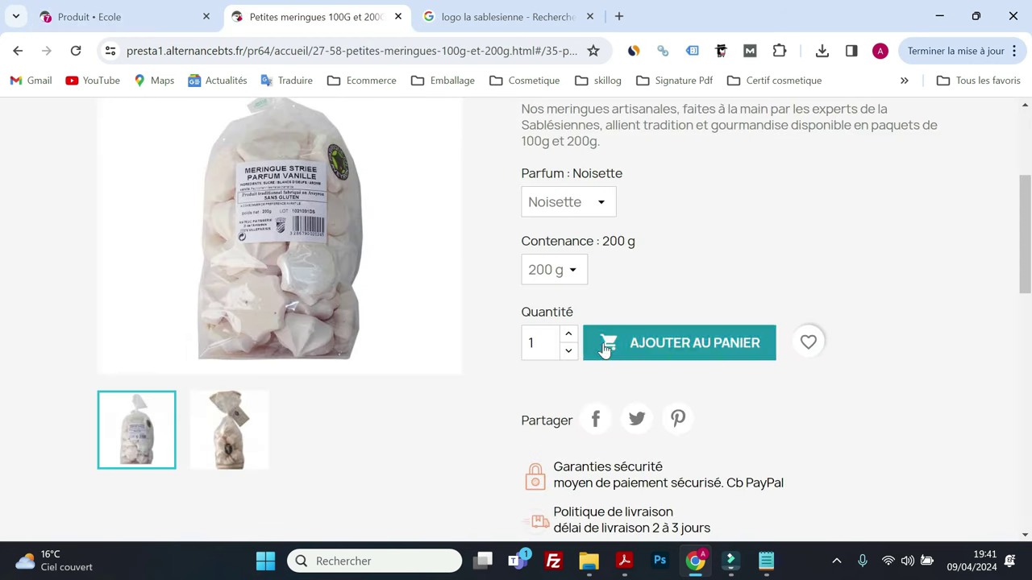
pyautogui.scroll(3, 572, 351)
pyautogui.scroll(-6, 569, 351)
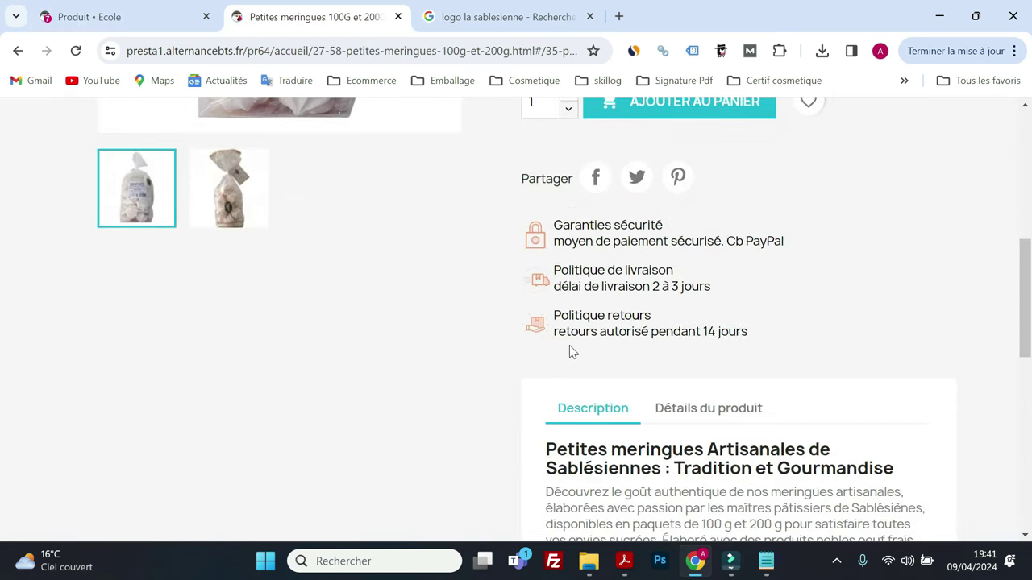
pyautogui.scroll(3, 569, 352)
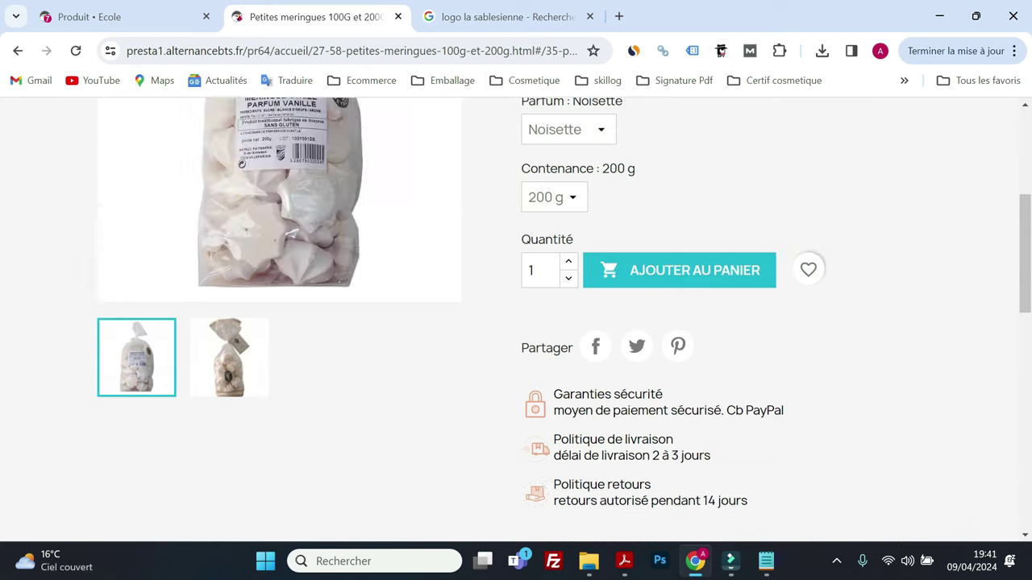
# Step: Read the Prix section of Annexe 1 in the PDF brief, then open the product's price settings in the back office
pyautogui.click(629, 570)
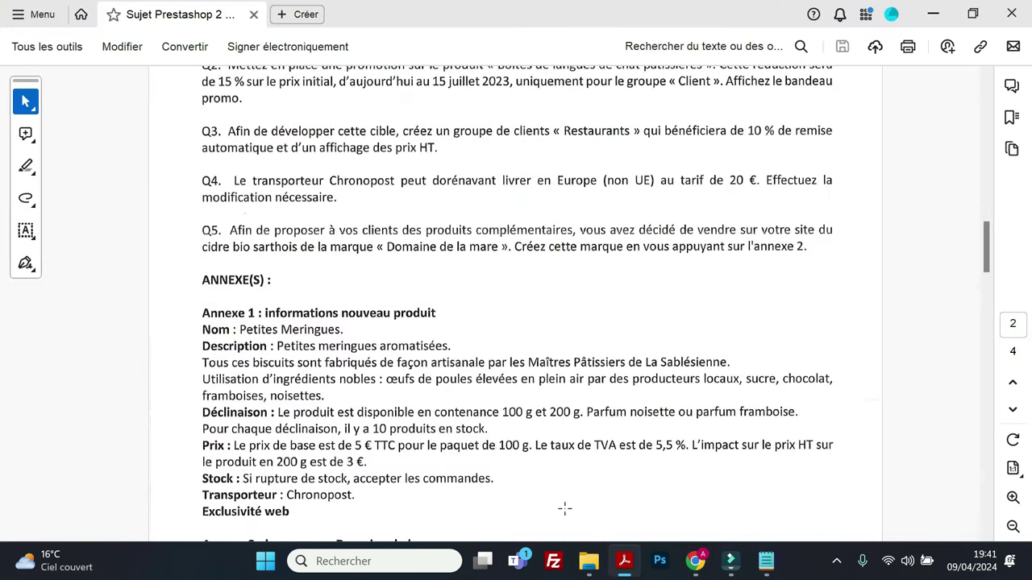
pyautogui.scroll(1, 562, 508)
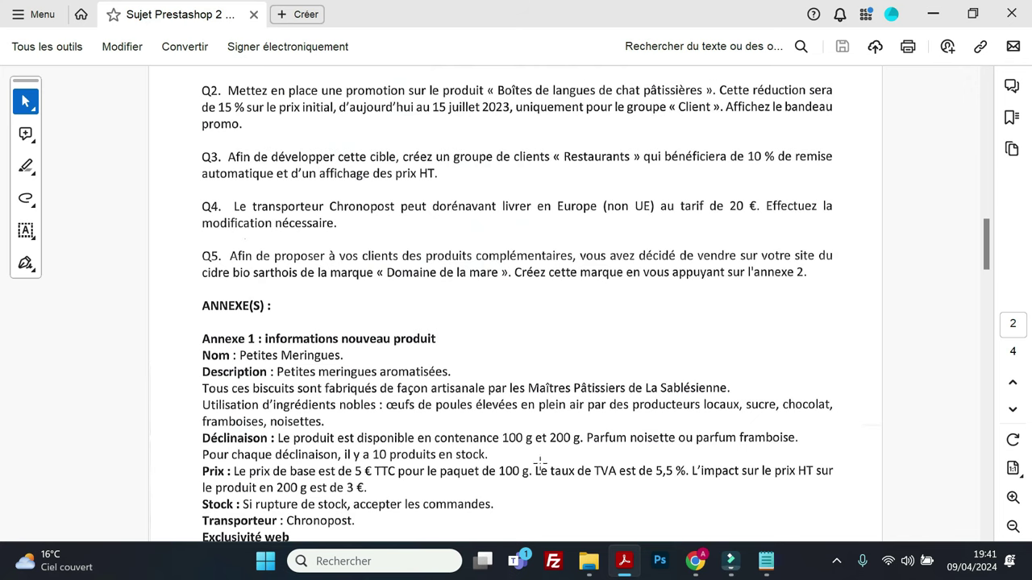
pyautogui.scroll(-1, 450, 461)
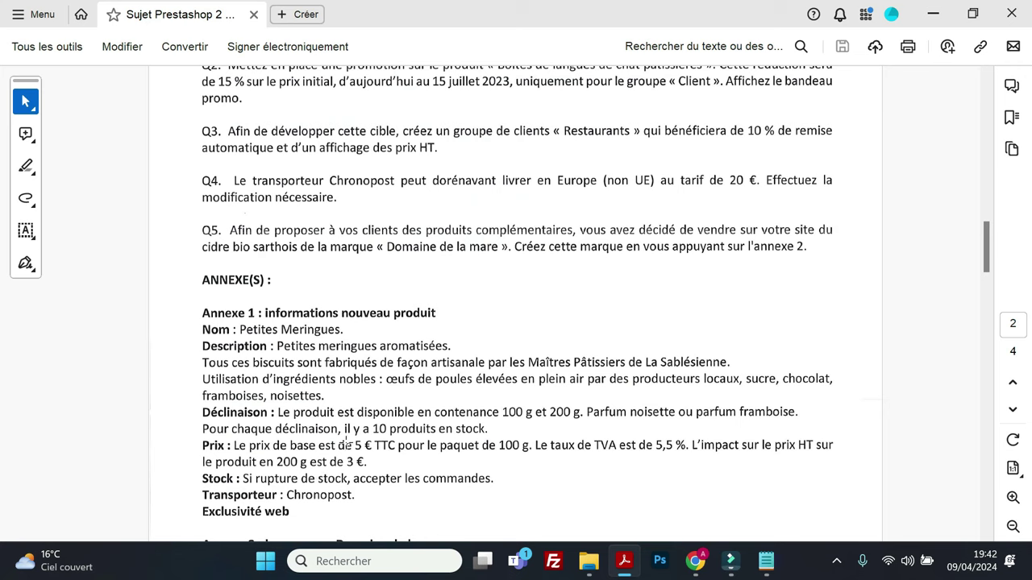
pyautogui.click(932, 14)
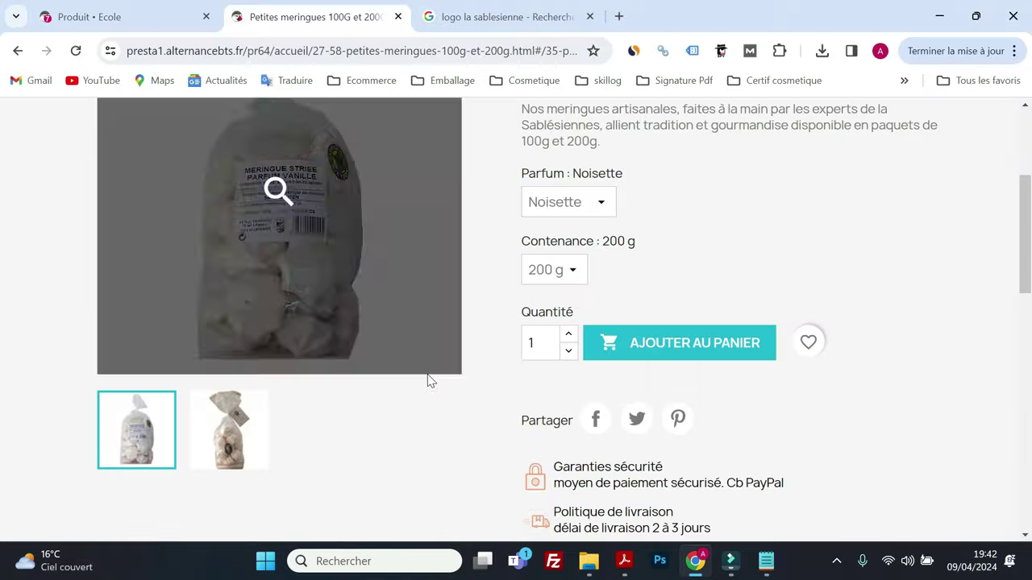
pyautogui.scroll(3, 428, 379)
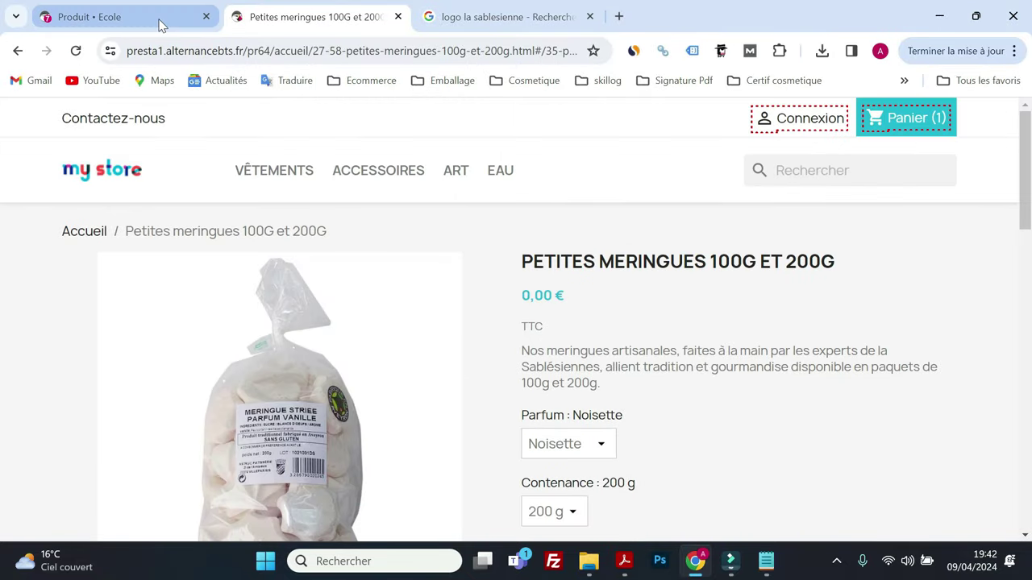
pyautogui.click(158, 18)
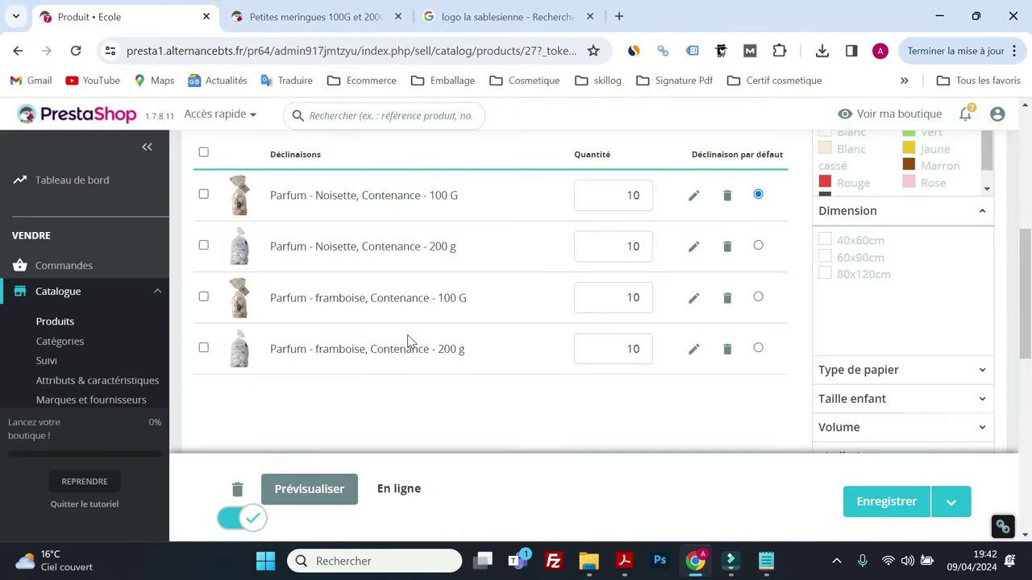
pyautogui.scroll(2, 407, 341)
pyautogui.scroll(3, 407, 341)
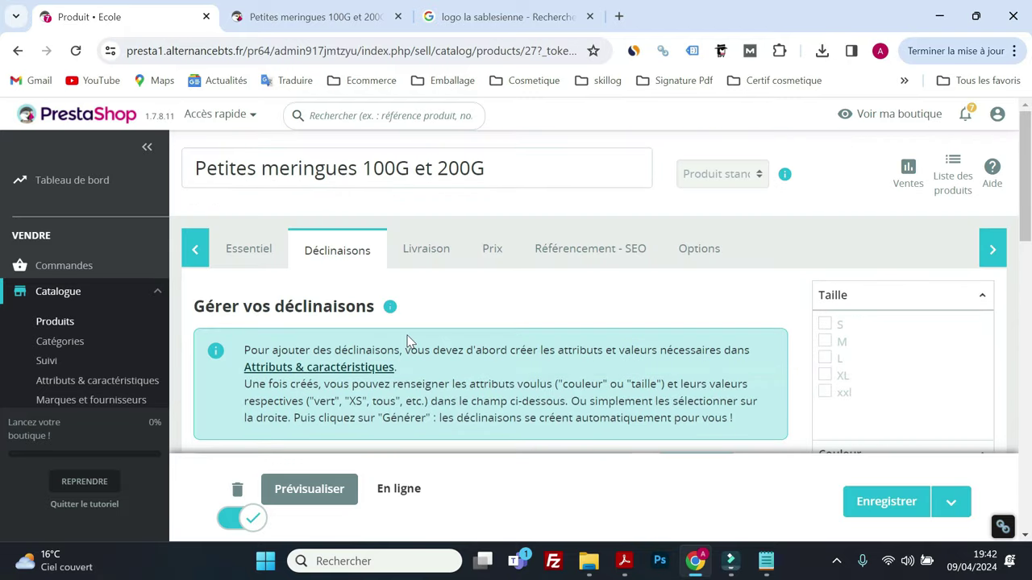
pyautogui.click(494, 251)
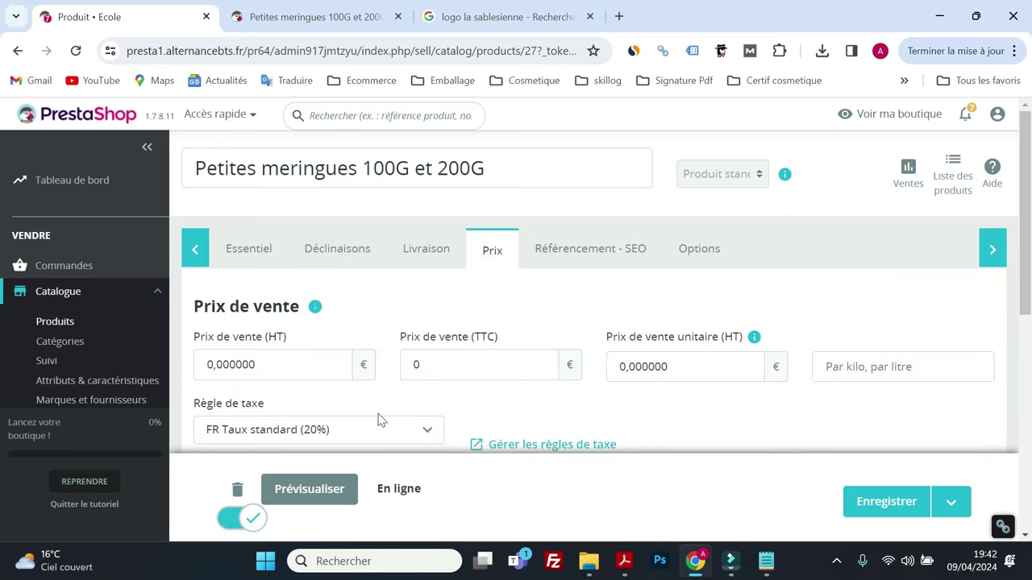
# Step: Recheck the base price in the PDF brief, set the tax-inclusive sale price (TTC) to 5 € and save the product
pyautogui.click(624, 562)
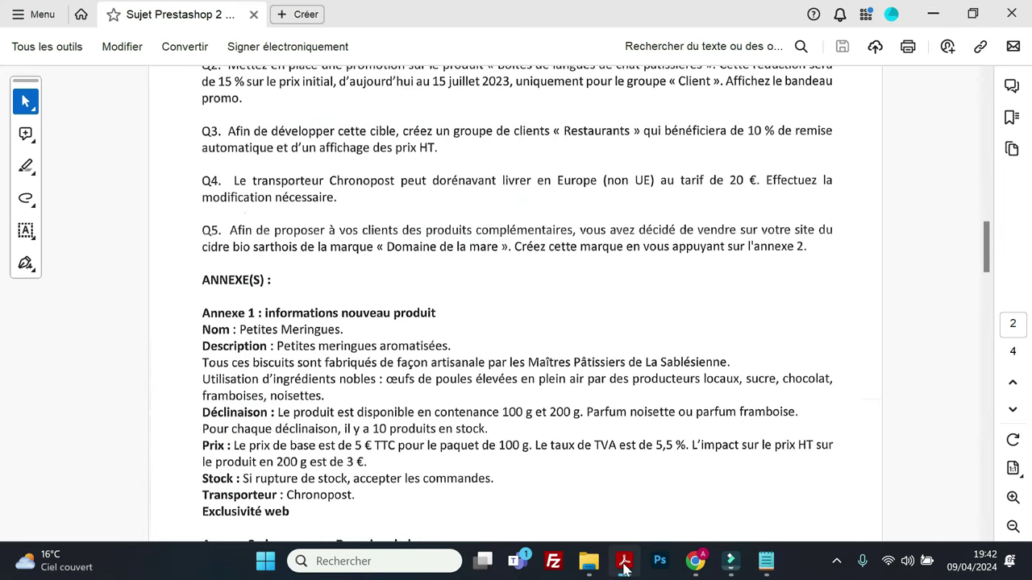
pyautogui.click(625, 562)
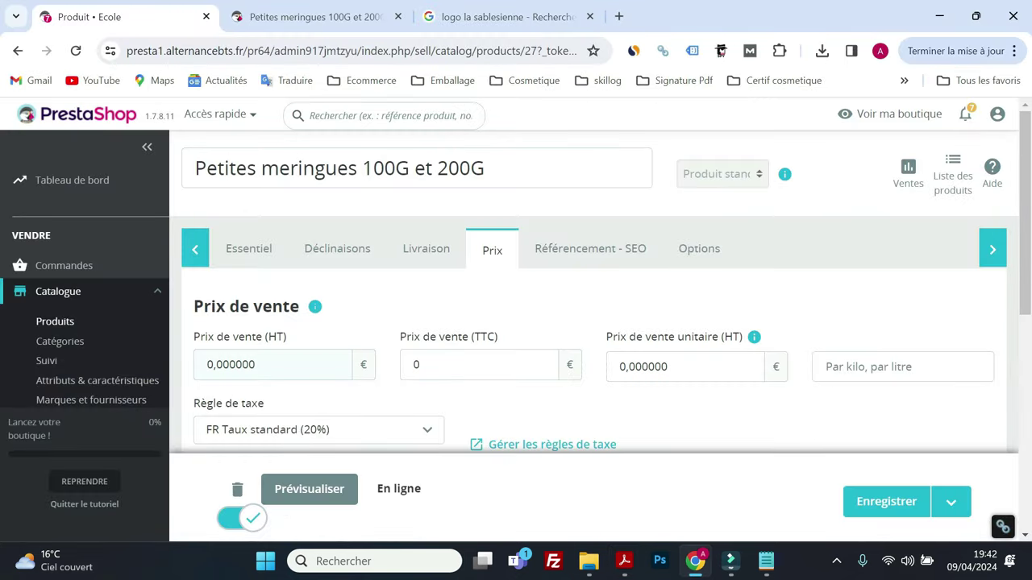
pyautogui.doubleClick(417, 364)
pyautogui.write('5')
pyautogui.click(519, 421)
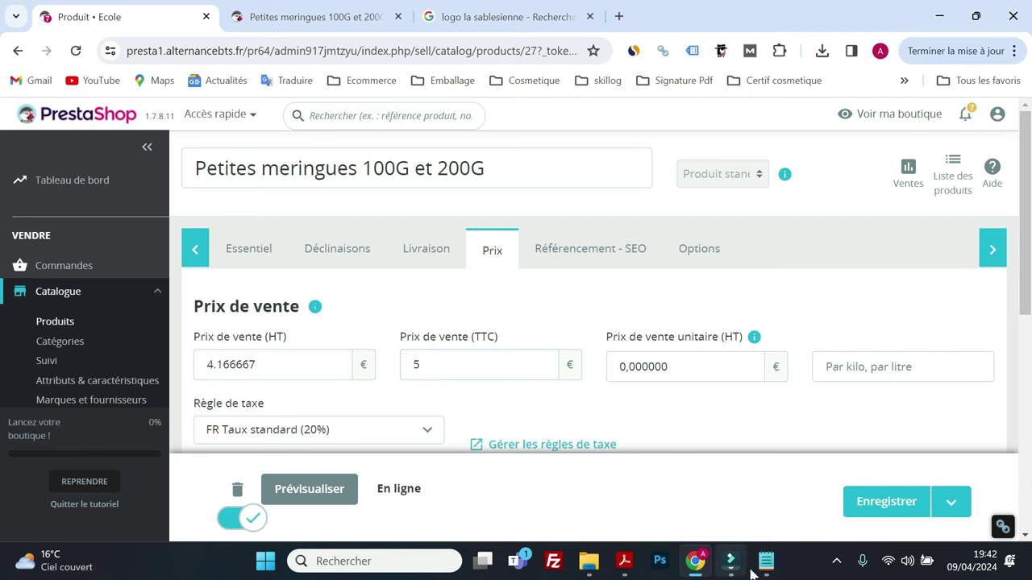
pyautogui.scroll(-1, 624, 470)
pyautogui.click(881, 500)
# Step: Check the VAT rate in the PDF brief, set the product's tax rule to FR Taux réduit (5.5%) and save the product
pyautogui.click(623, 562)
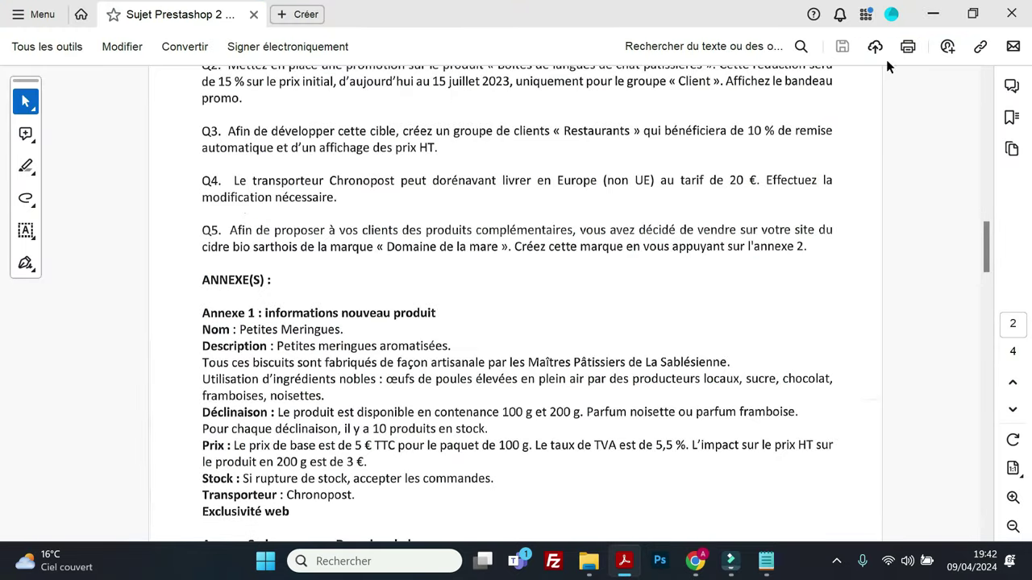
pyautogui.click(933, 13)
pyautogui.click(389, 355)
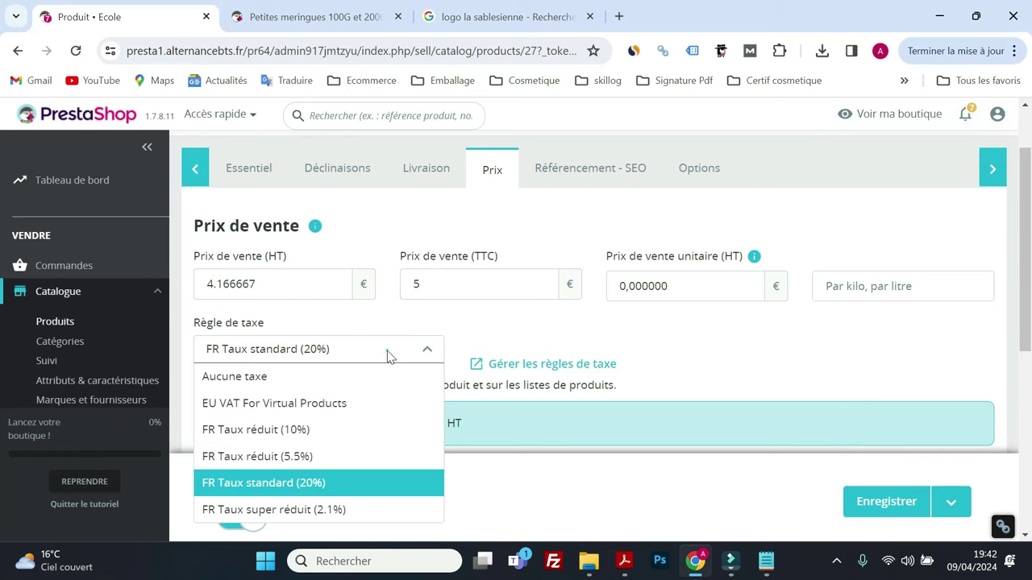
pyautogui.click(290, 456)
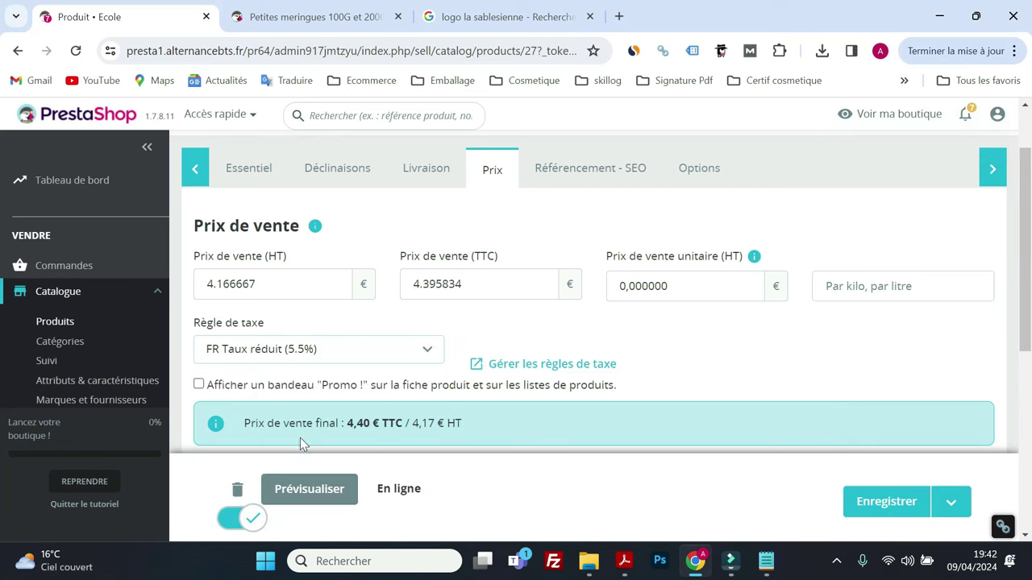
pyautogui.click(869, 516)
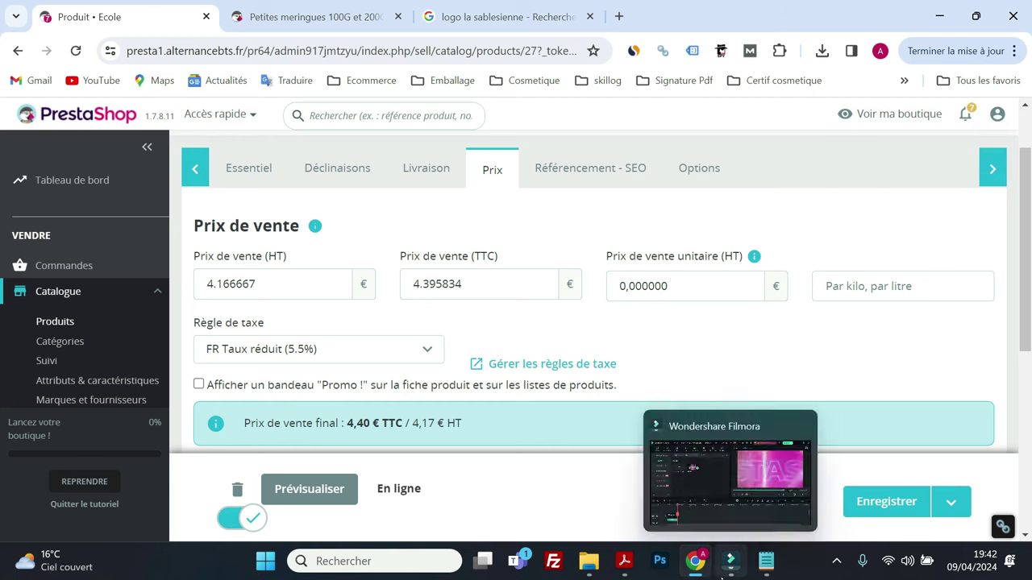
# Step: Recheck the Prix section of Annexe 1 in the PDF brief and save the product's price settings again
pyautogui.moveTo(695, 576)
pyautogui.click(624, 566)
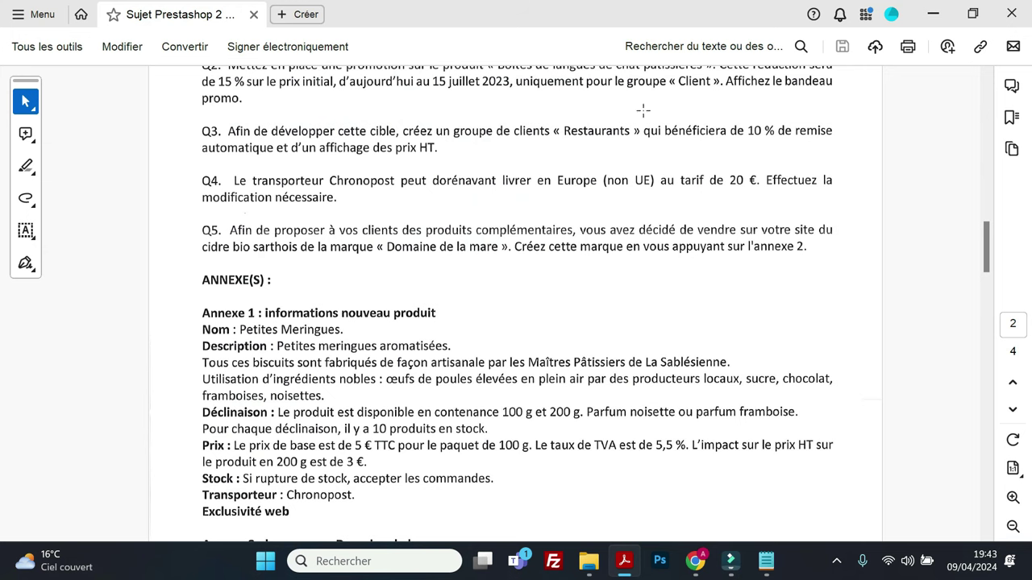
pyautogui.click(927, 19)
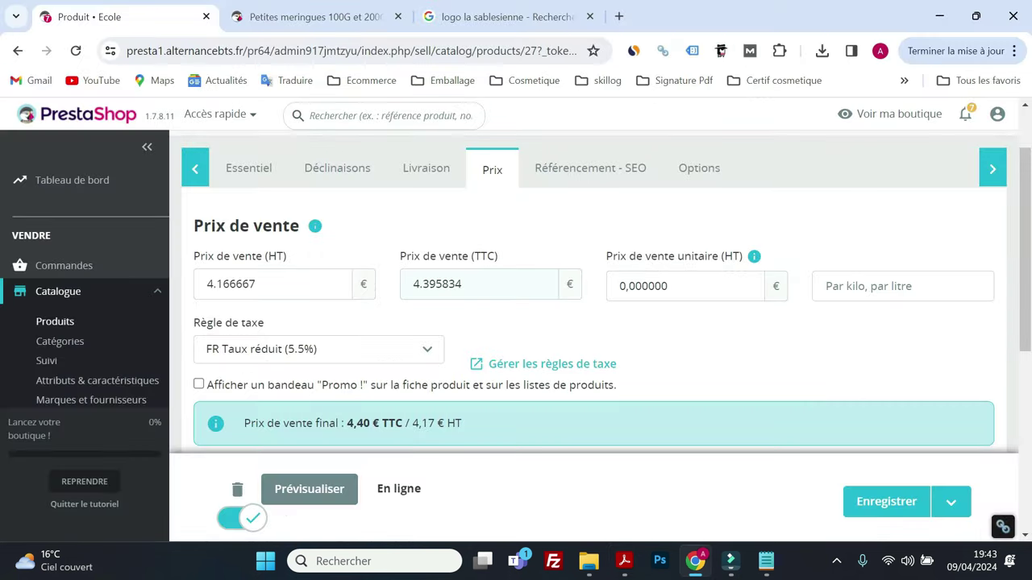
pyautogui.click(893, 511)
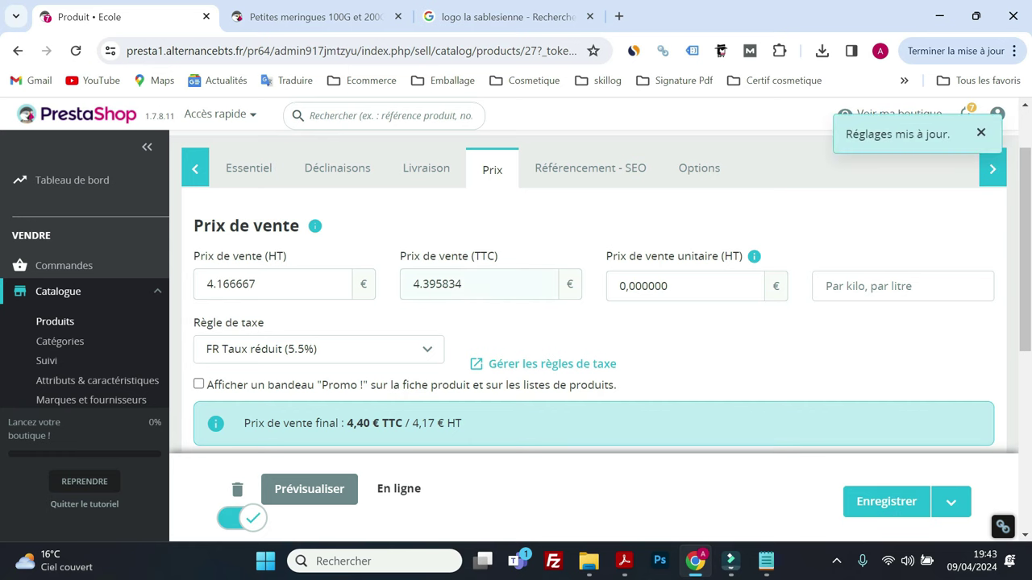
# Step: Reload the product's shop page and compare the prices of the Noisette 100 G and 200 g variations
pyautogui.click(298, 27)
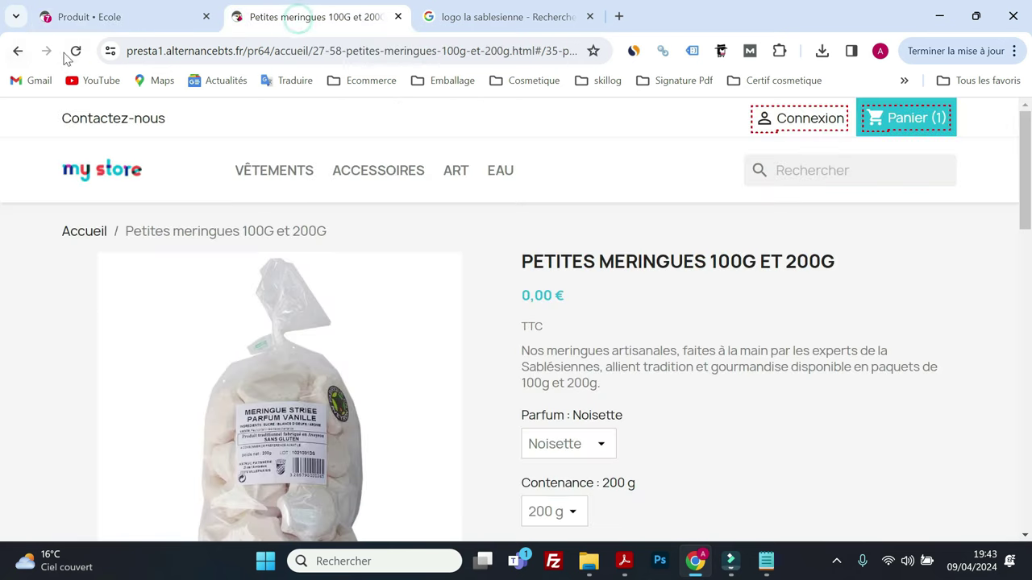
pyautogui.click(74, 51)
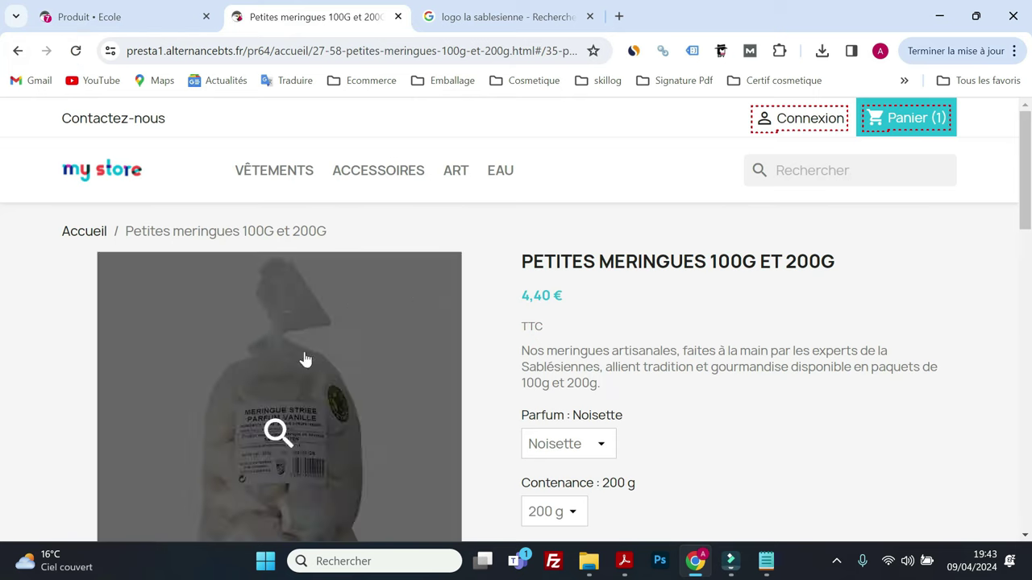
pyautogui.scroll(-1, 578, 365)
pyautogui.click(564, 429)
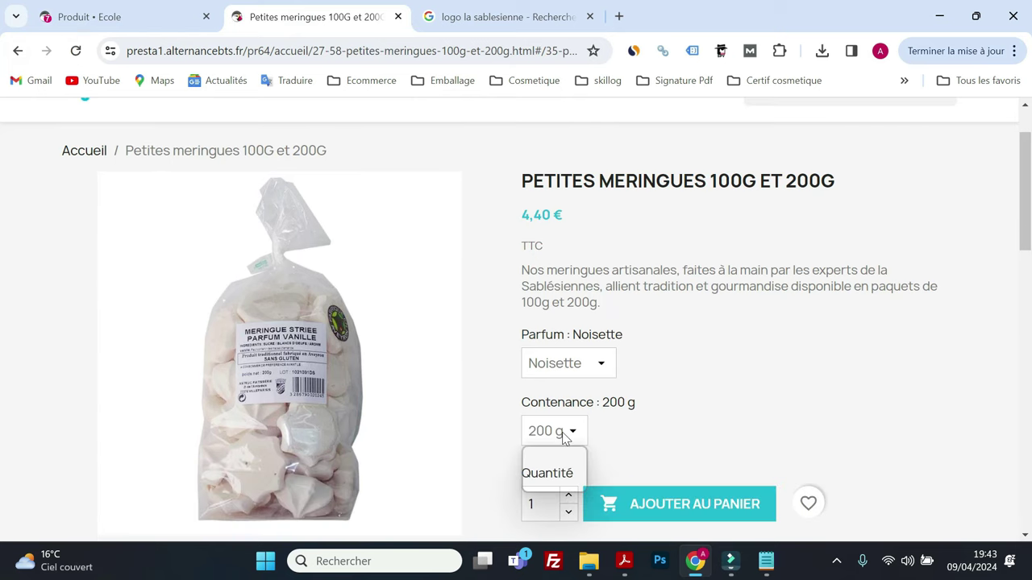
pyautogui.click(558, 459)
pyautogui.click(556, 431)
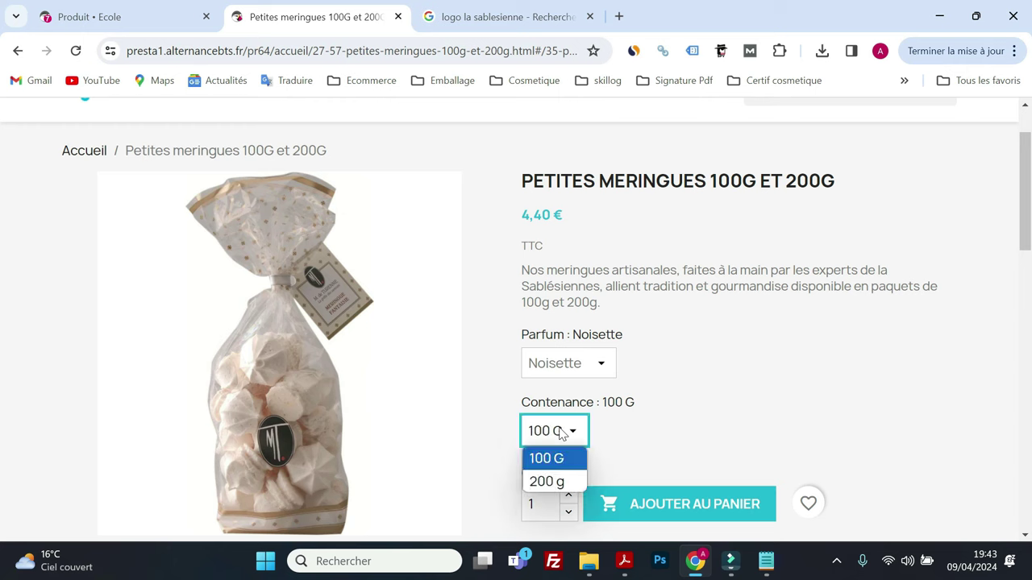
pyautogui.click(555, 482)
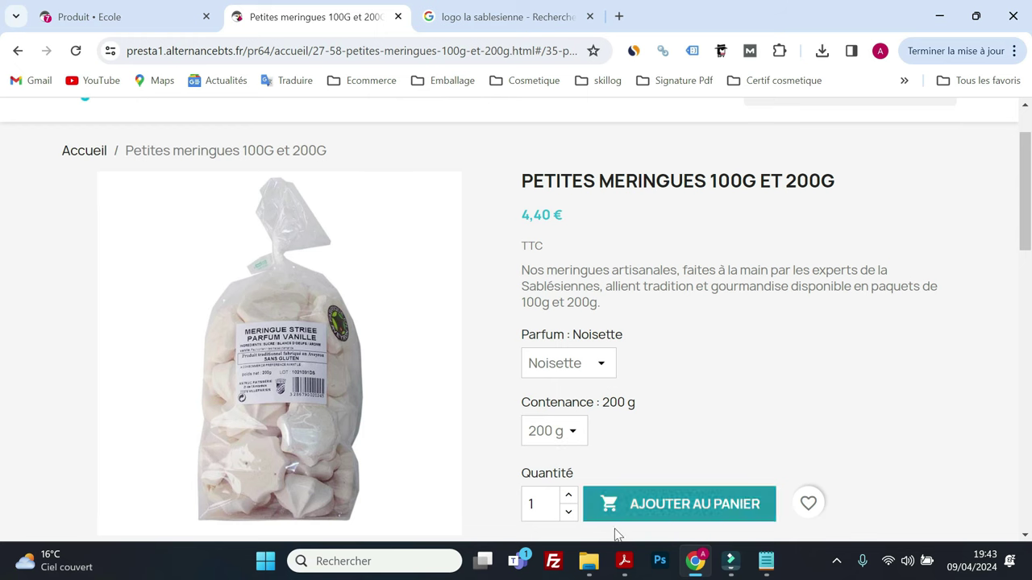
# Step: Read the 200 g price impact in the PDF brief, then return to the product's variations list in the back office
pyautogui.click(624, 561)
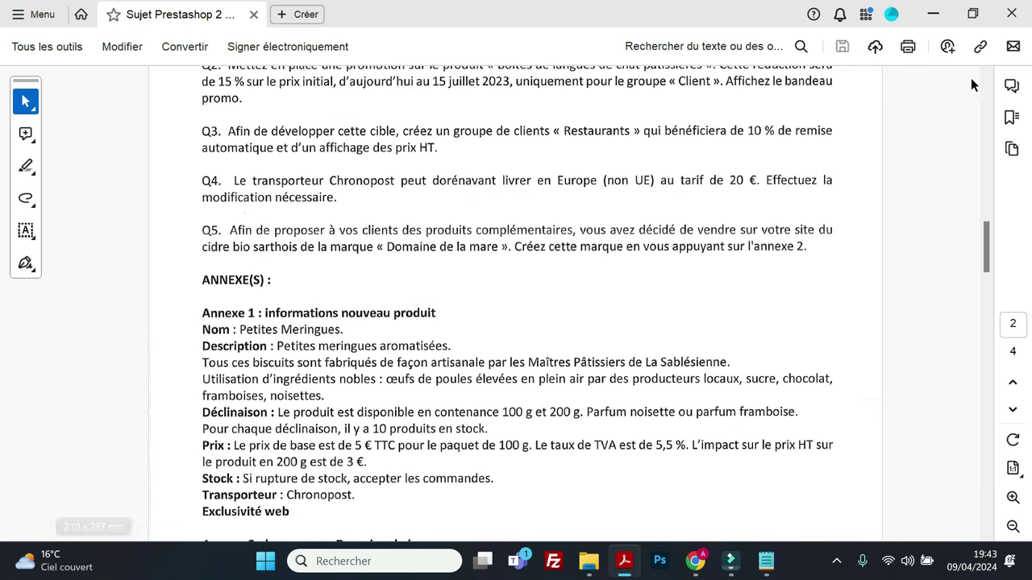
pyautogui.click(932, 13)
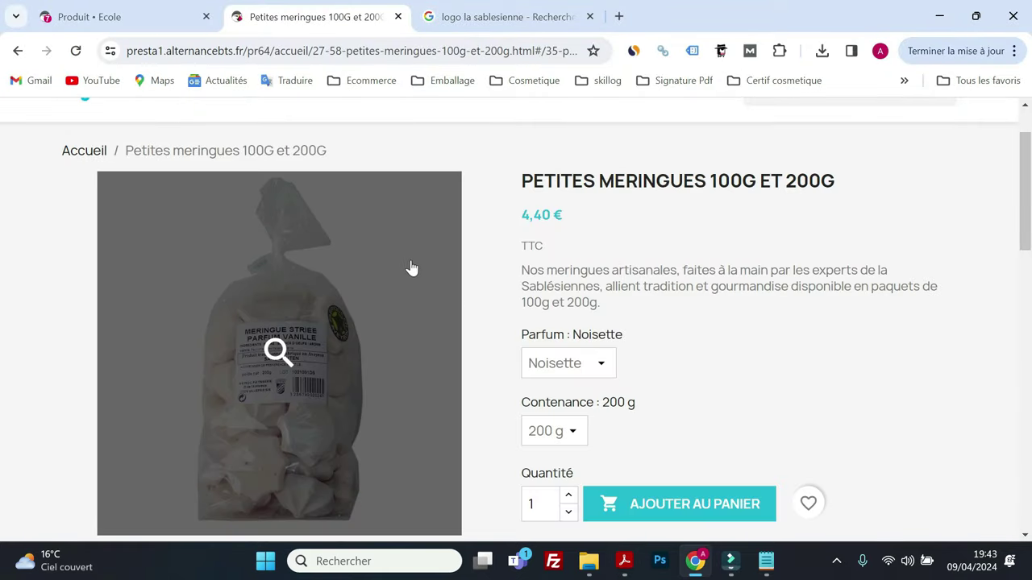
pyautogui.click(169, 23)
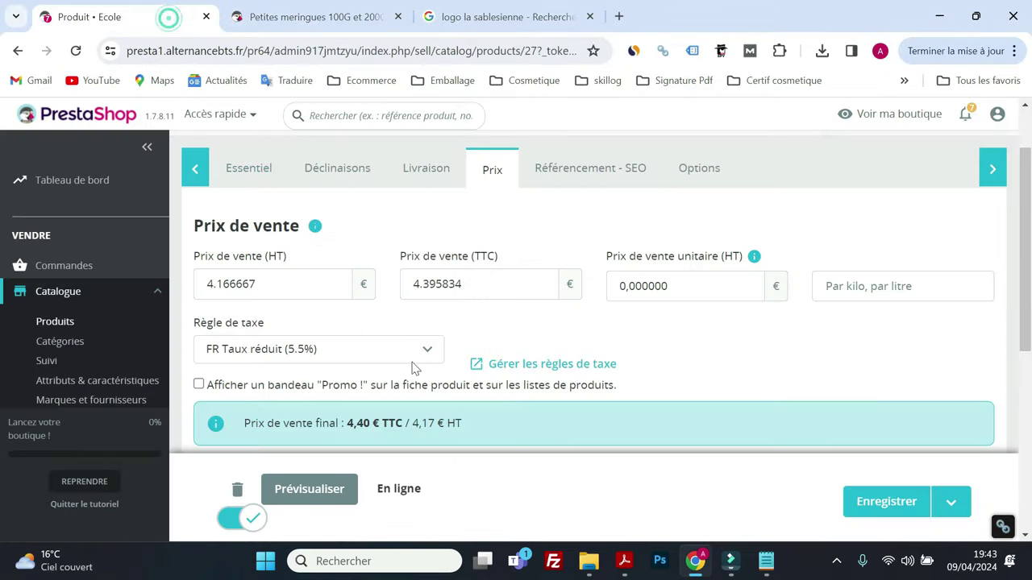
pyautogui.click(353, 171)
pyautogui.scroll(-2, 420, 270)
pyautogui.scroll(-1, 431, 285)
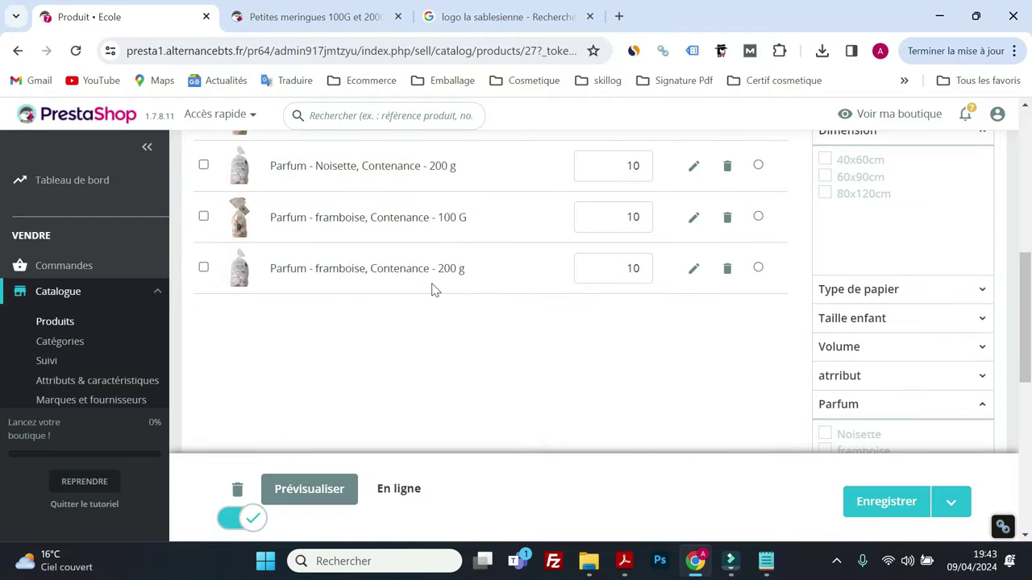
pyautogui.scroll(1, 474, 320)
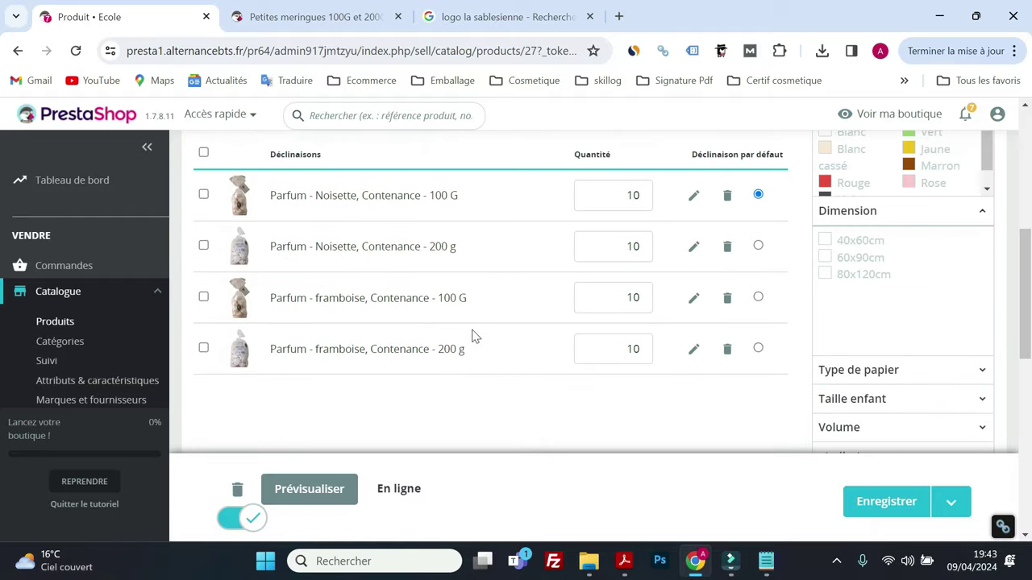
# Step: Set the tax-exclusive price impact (HT) of the Noisette 200 g variation to 3 € and save the product
pyautogui.click(691, 250)
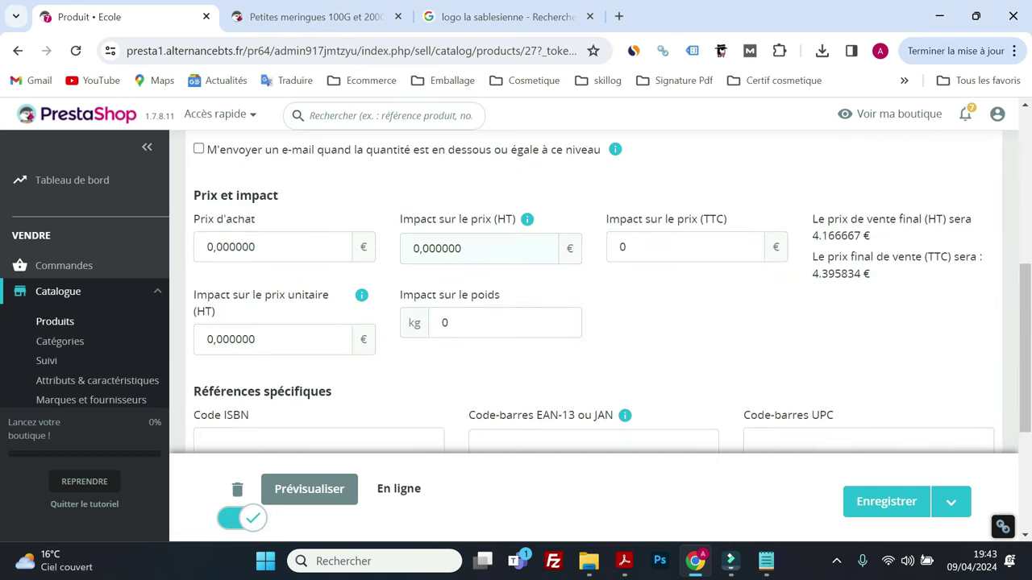
pyautogui.hotkey('shift', 'Home')
pyautogui.write('0')
pyautogui.hotkey('shift', 'Home')
pyautogui.write('3')
pyautogui.hotkey('shift', 'End')
pyautogui.press('Delete')
pyautogui.click(864, 505)
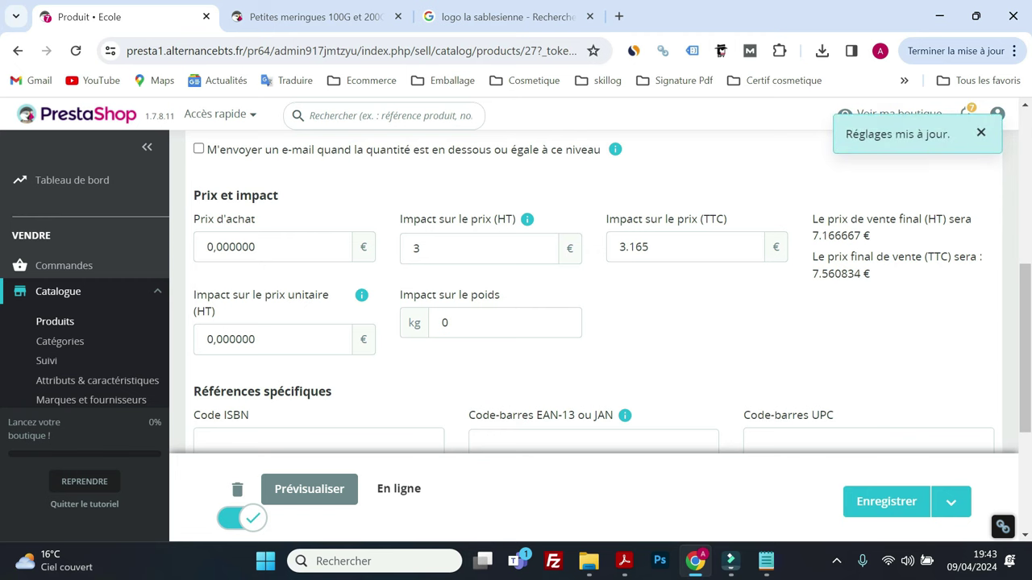
# Step: Set the tax-exclusive price impact (HT) of the framboise 200 g variation to 3 € and save the product
pyautogui.click(330, 24)
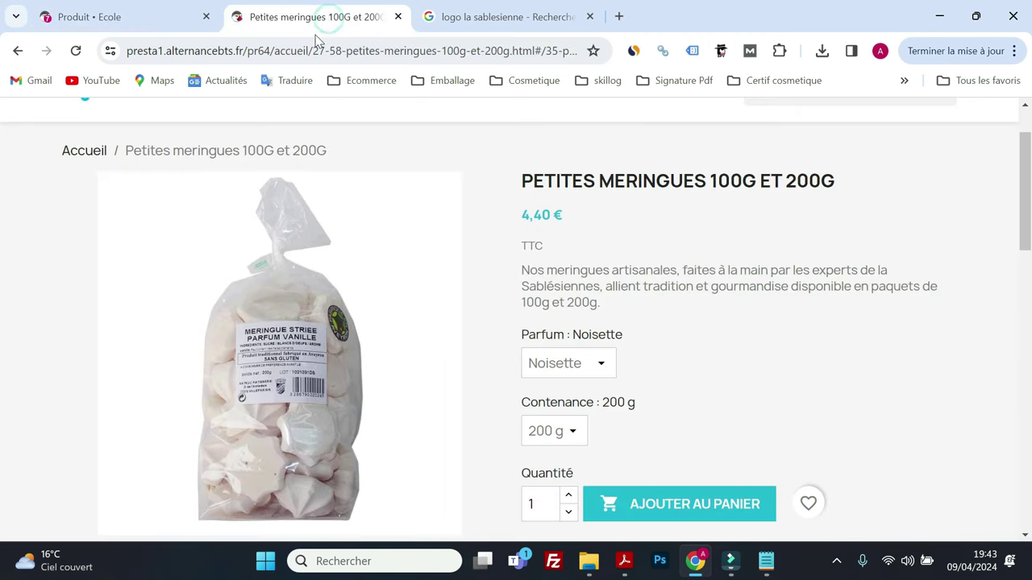
pyautogui.click(121, 20)
pyautogui.scroll(4, 339, 319)
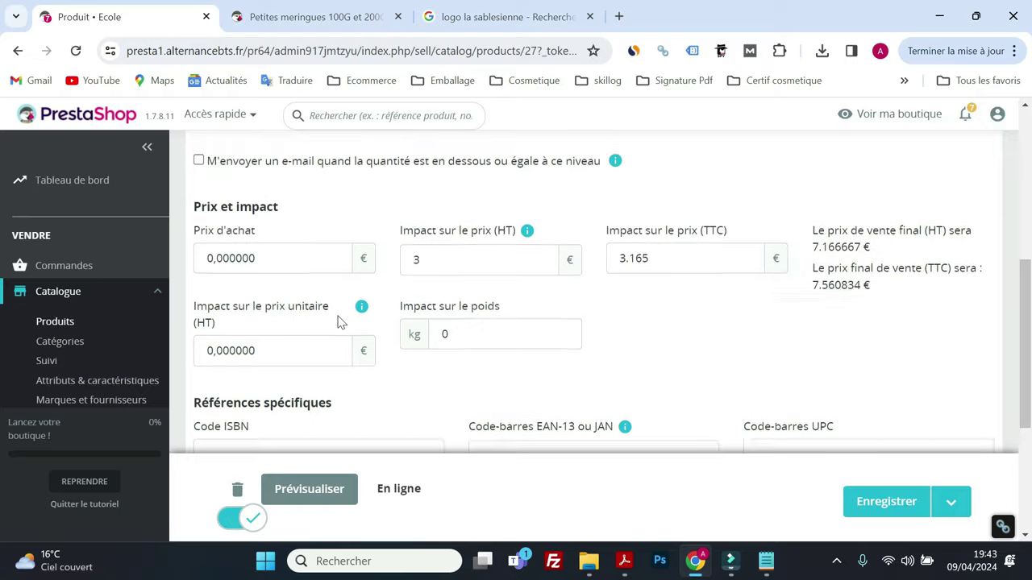
pyautogui.click(250, 279)
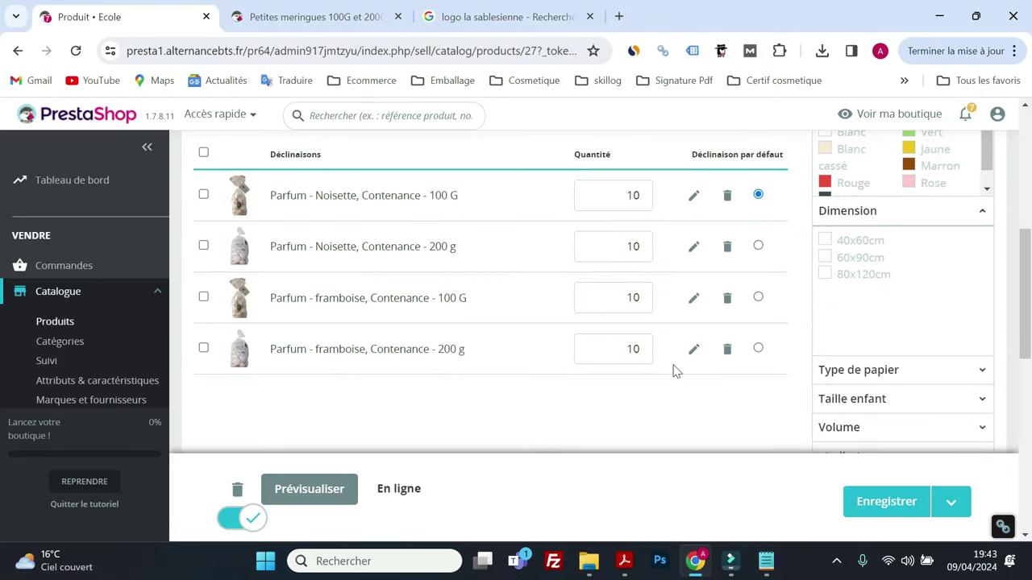
pyautogui.click(694, 352)
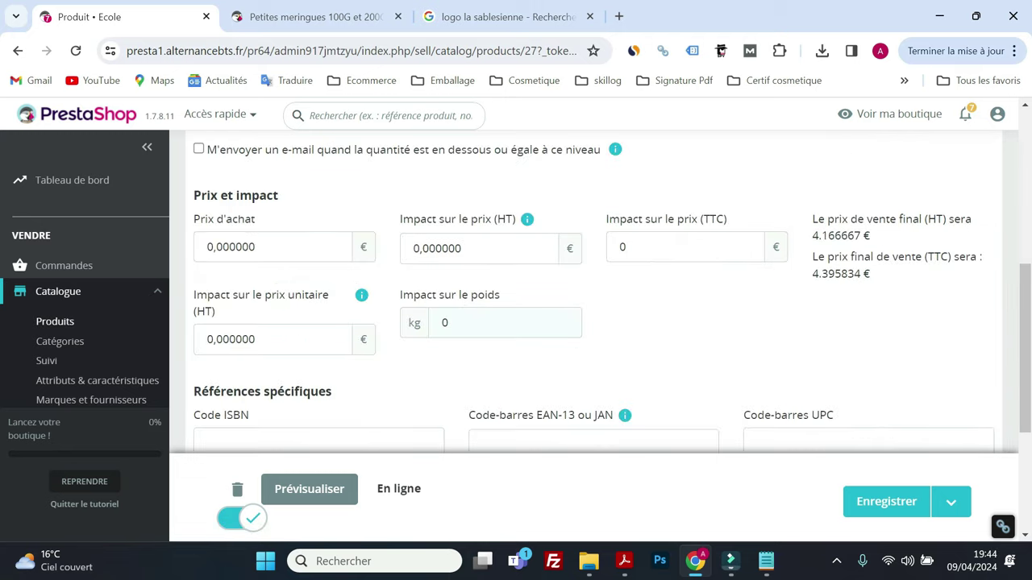
pyautogui.moveTo(413, 248); pyautogui.dragTo(417, 251)
pyautogui.write('3')
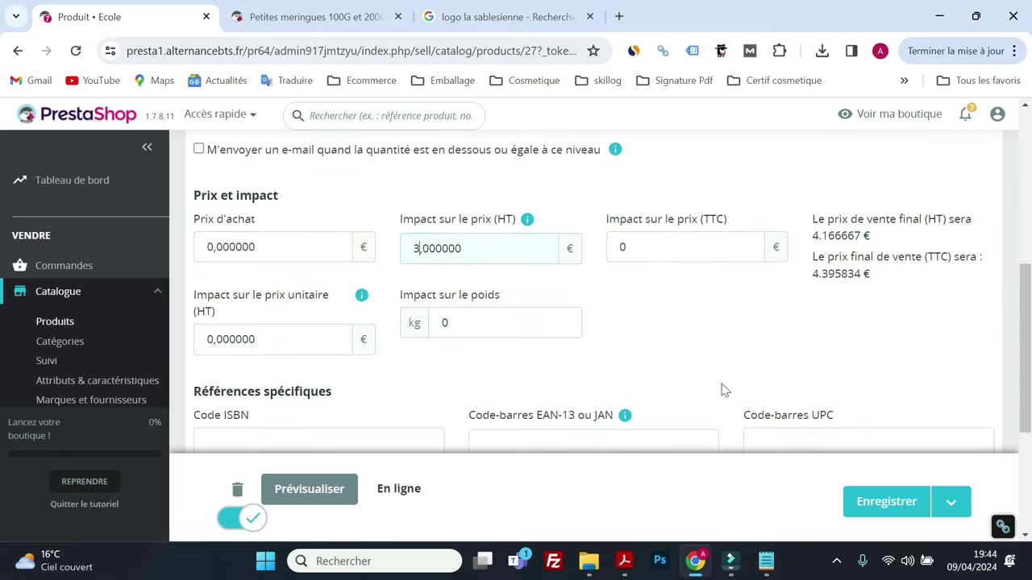
pyautogui.click(882, 505)
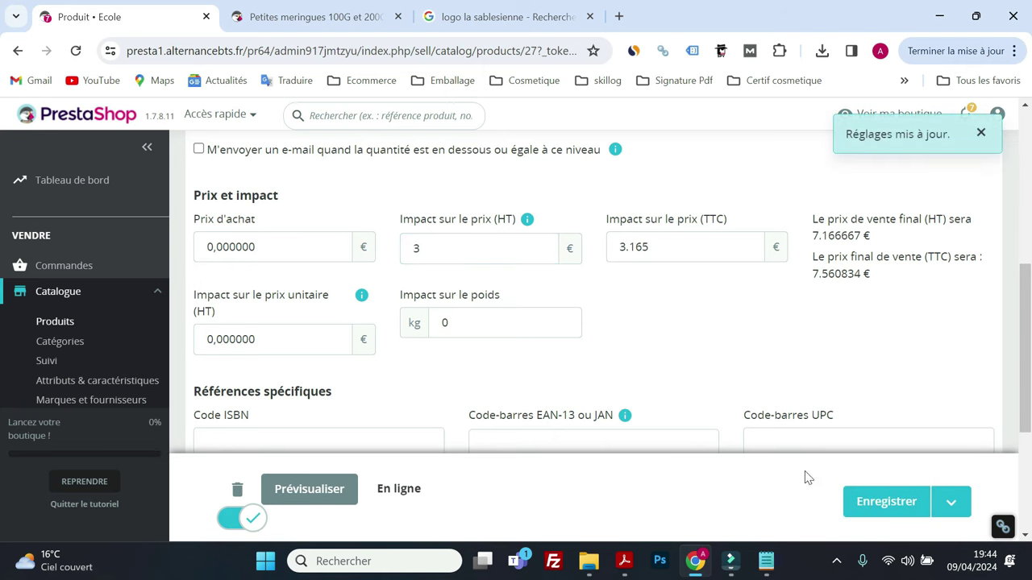
# Step: Refresh the shop's product page and check how the price changes between 100 G and 200 g after the impact update
pyautogui.click(316, 17)
pyautogui.click(75, 50)
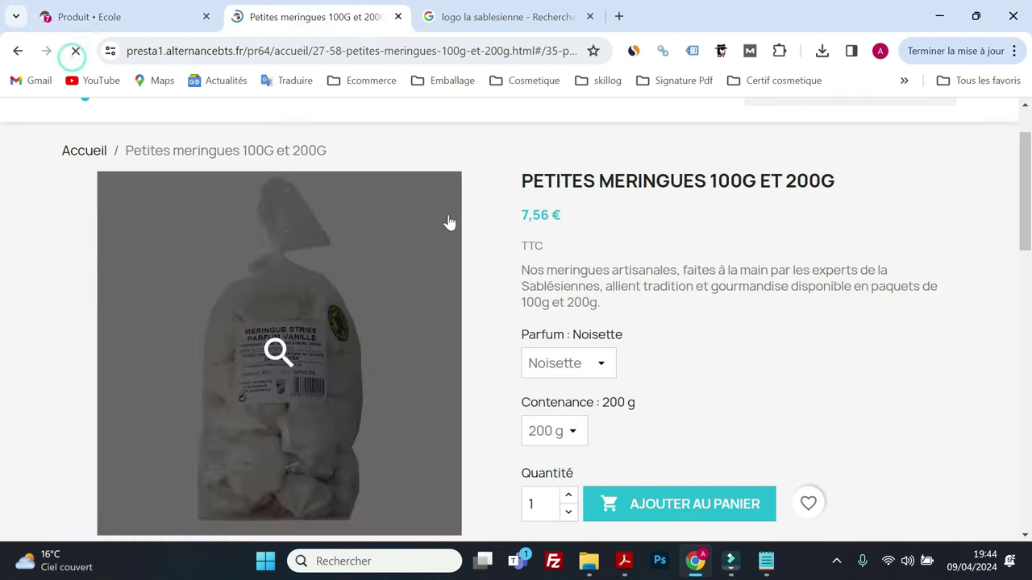
pyautogui.click(565, 433)
pyautogui.click(547, 458)
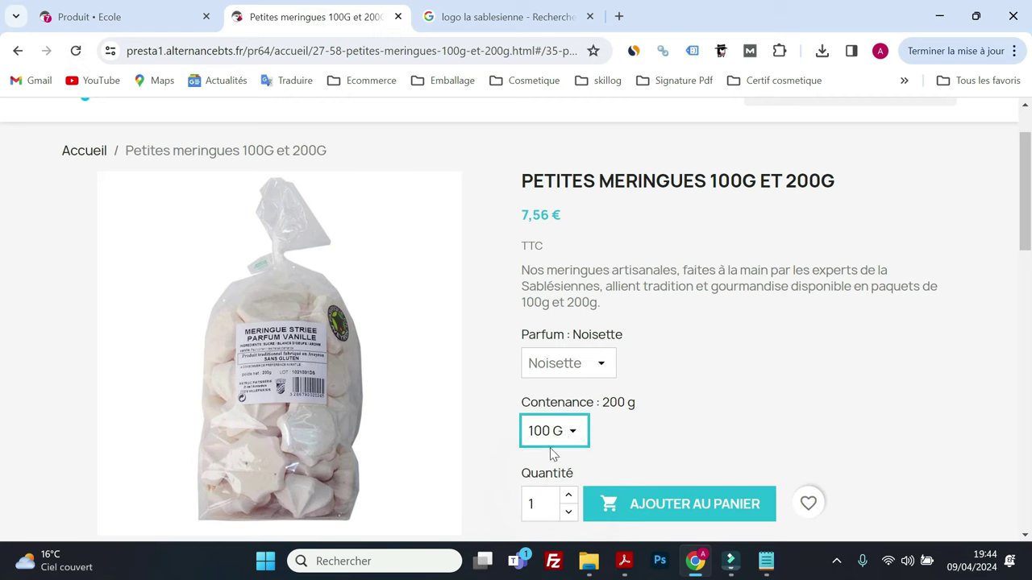
pyautogui.click(562, 435)
pyautogui.click(552, 481)
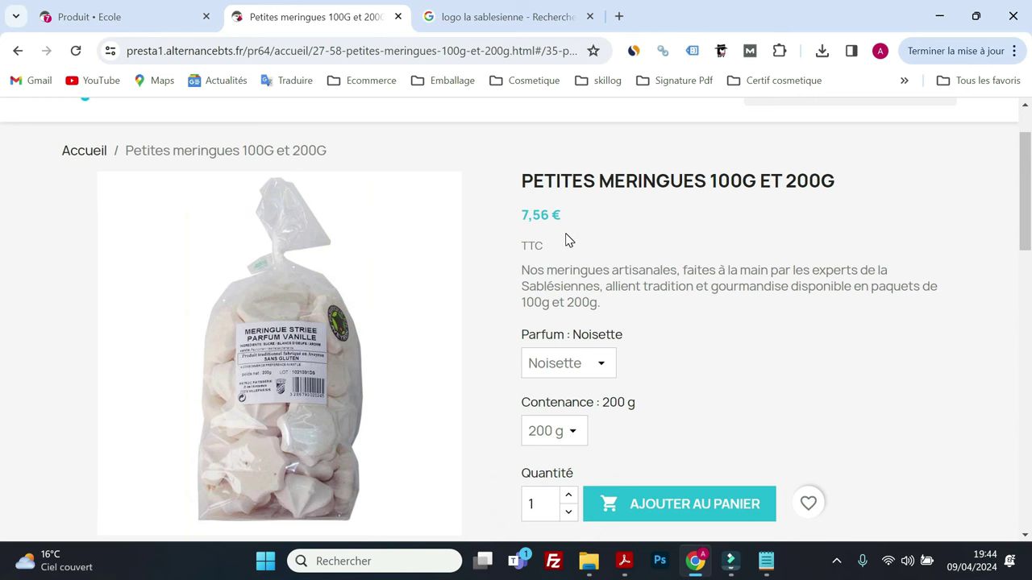
# Step: Read the Stock section of Annexe 1 in the PDF brief, then go to the product's availability preferences in the back office
pyautogui.click(624, 561)
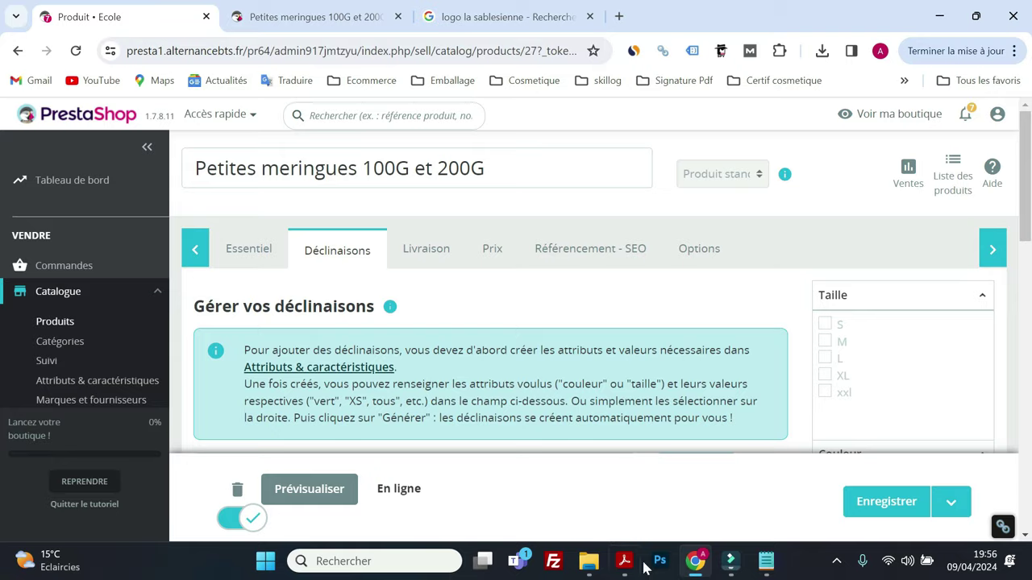
pyautogui.click(624, 561)
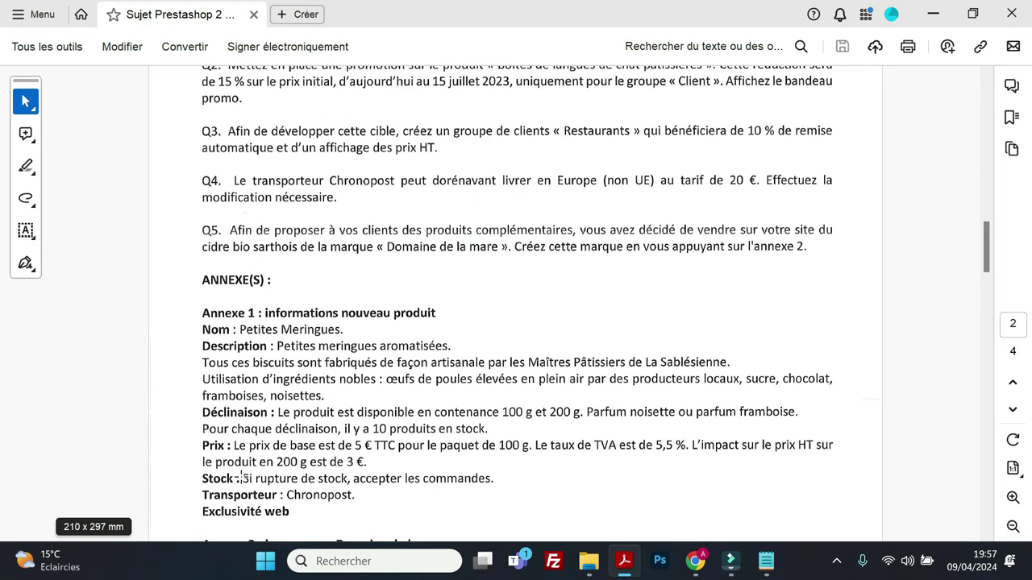
pyautogui.click(932, 13)
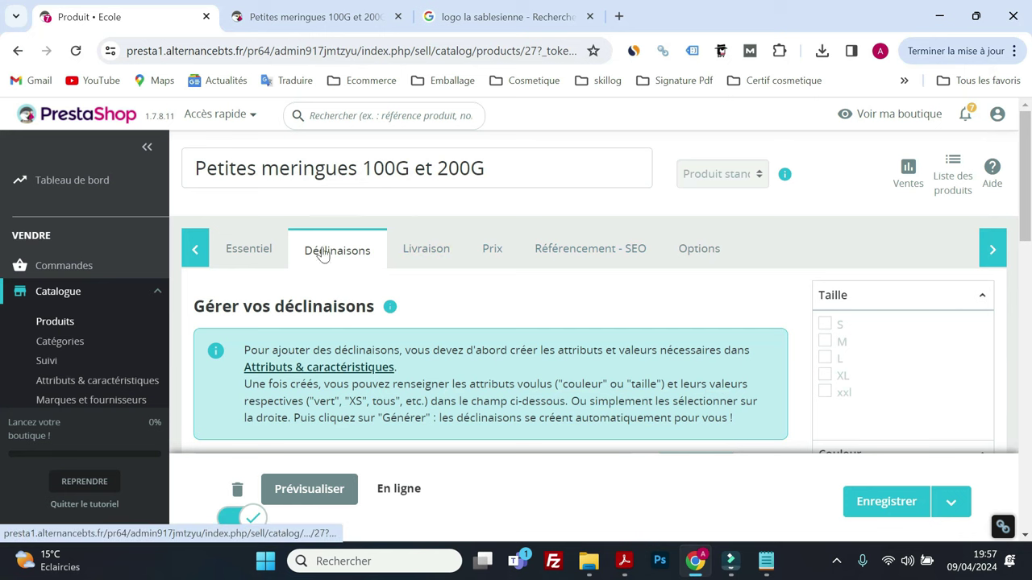
pyautogui.scroll(-7, 314, 255)
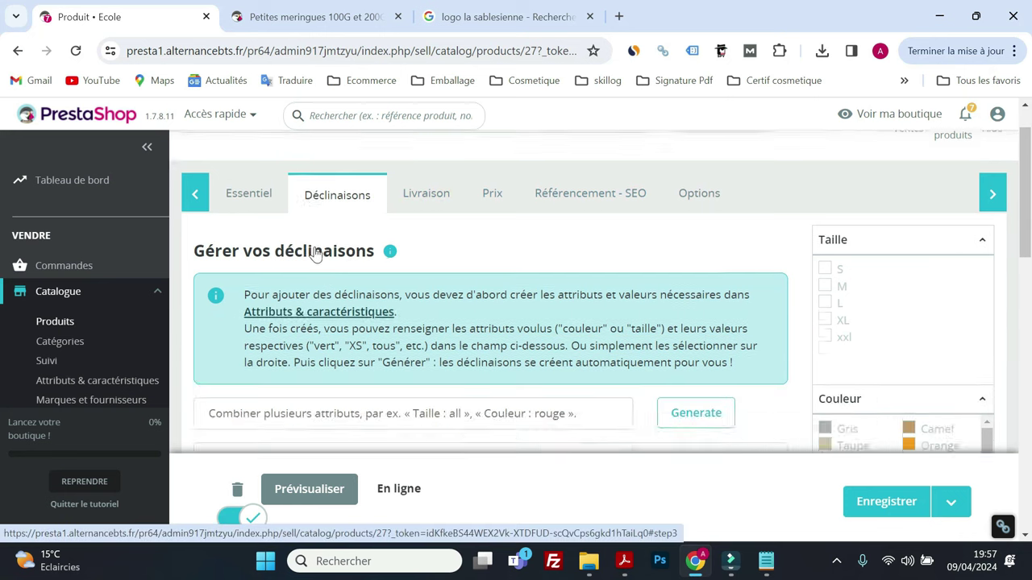
pyautogui.scroll(-5, 329, 263)
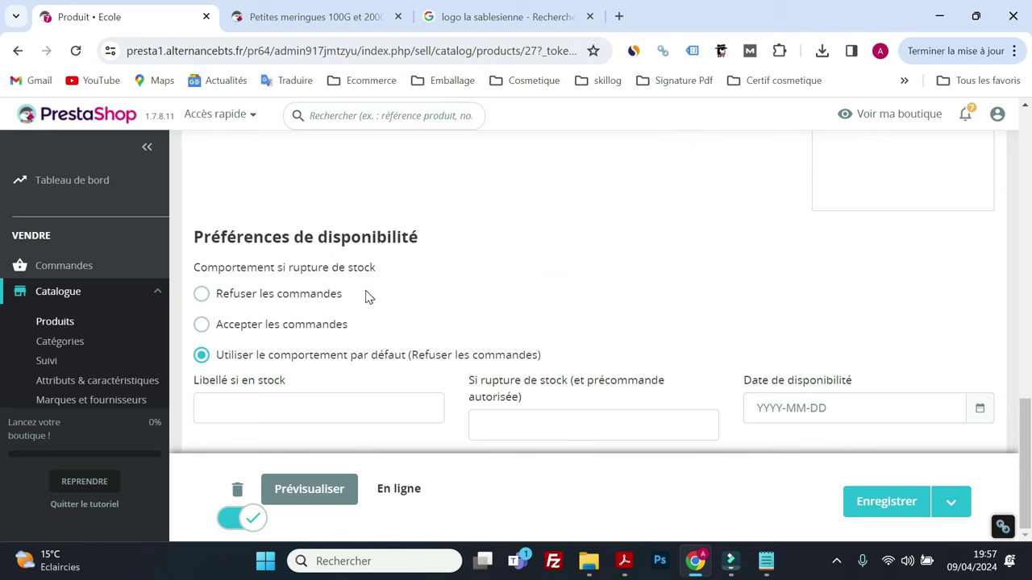
# Step: Set the out-of-stock behaviour to Accepter les commandes and the availability date to 2024-04-09
pyautogui.click(202, 327)
pyautogui.click(802, 407)
pyautogui.click(693, 298)
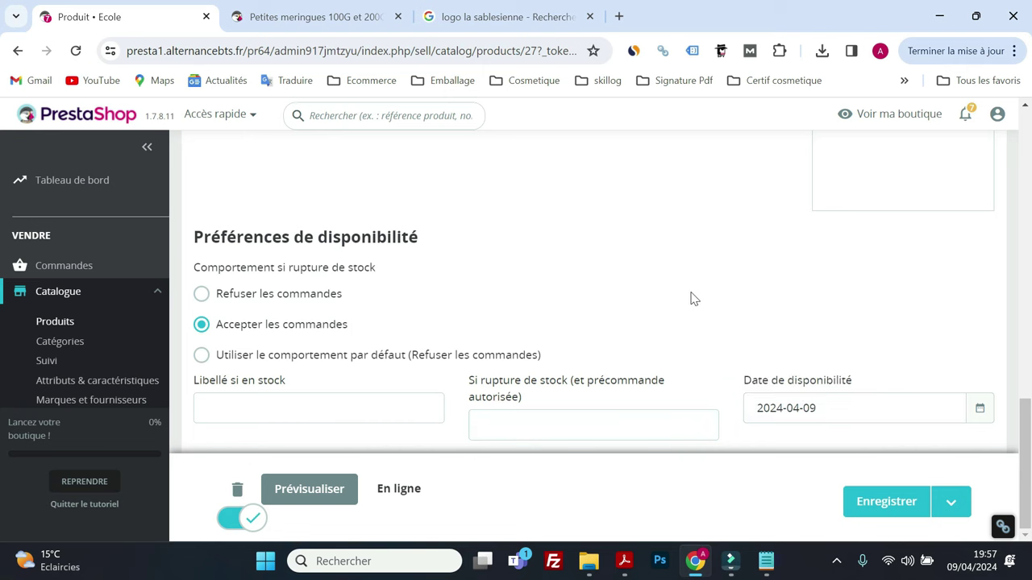
# Step: Set the out-of-stock behaviour to Refuser les commandes, clear the availability date and save the product
pyautogui.click(202, 293)
pyautogui.press('Tab')
pyautogui.hotkey('ctrl', 'a')
pyautogui.press('BackSpace')
pyautogui.click(863, 501)
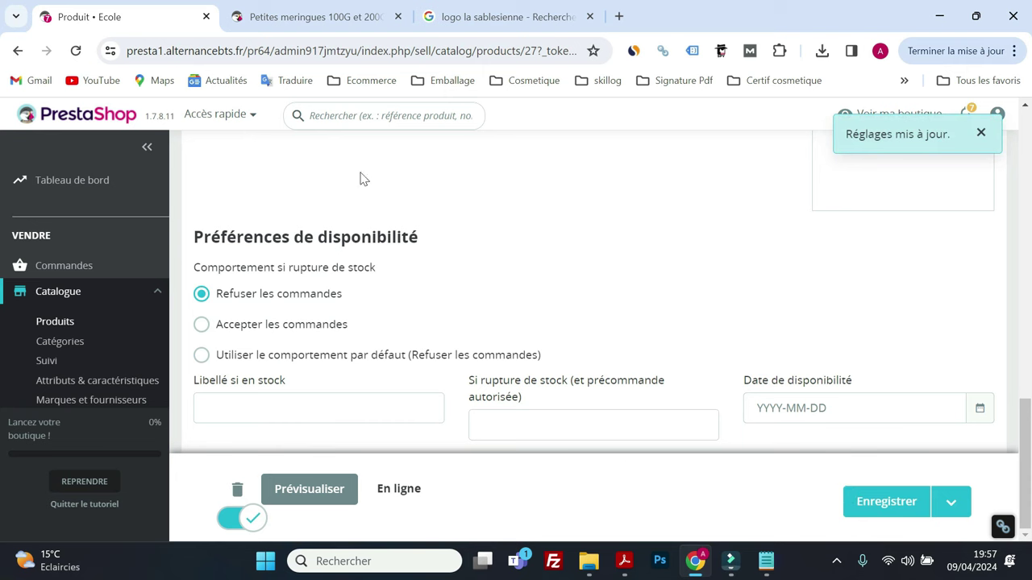
# Step: Set the out-of-stock behaviour to Accepter les commandes, save the product and check the stock and carrier lines in the PDF brief
pyautogui.click(202, 324)
pyautogui.click(859, 502)
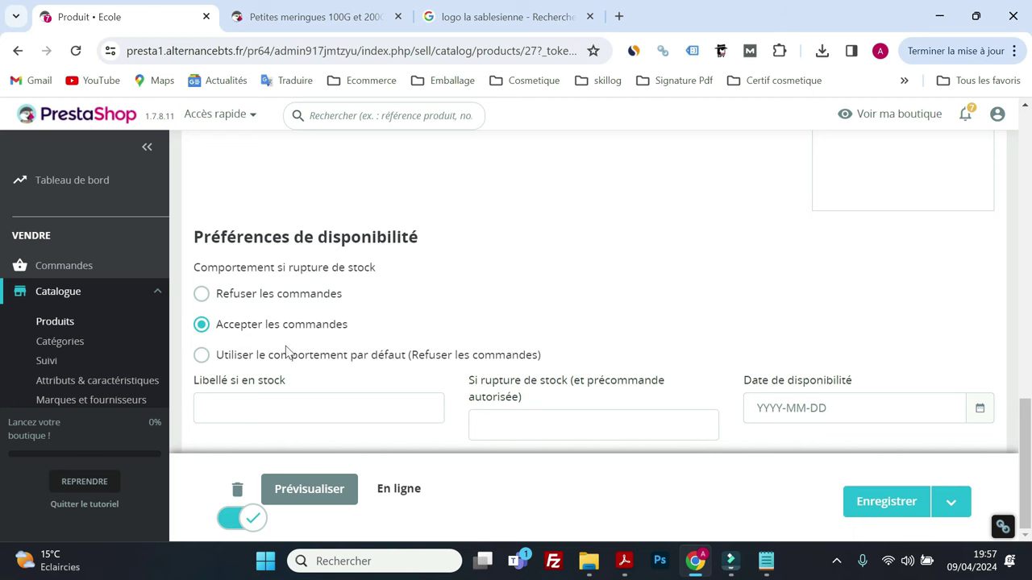
pyautogui.click(621, 534)
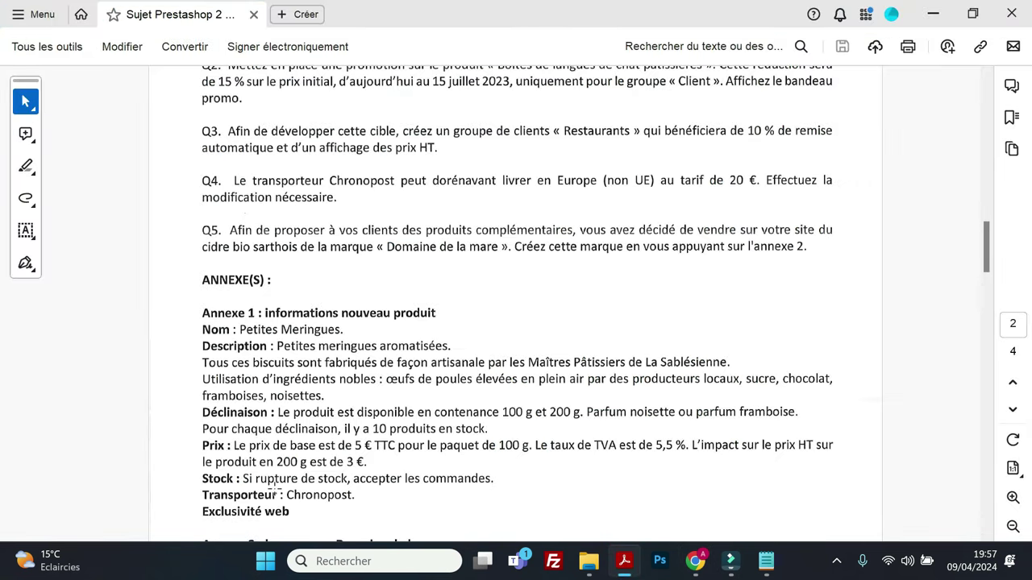
pyautogui.click(932, 13)
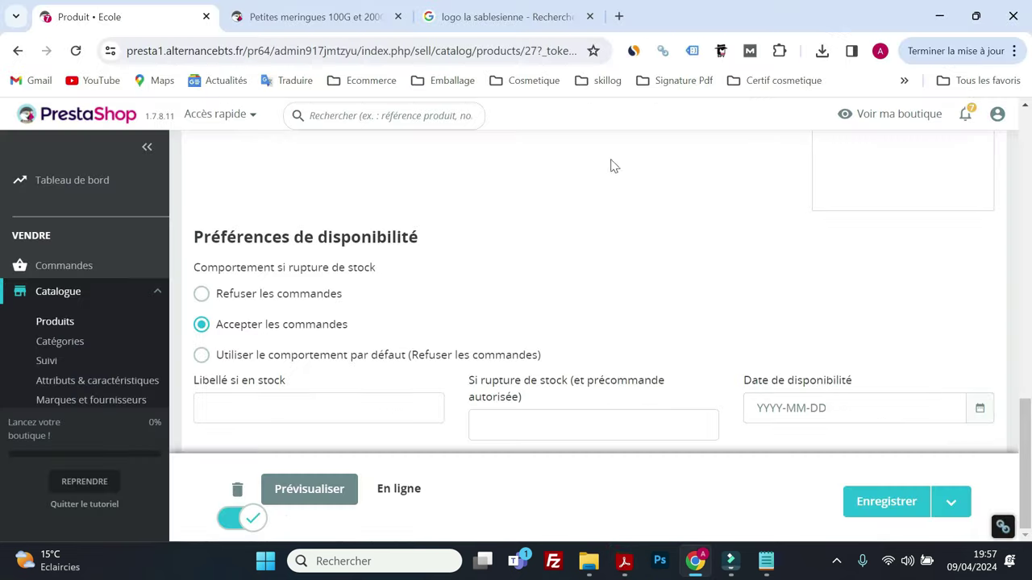
# Step: Restrict the product's available carriers to Chronopost in its delivery settings and save the product
pyautogui.scroll(10, 412, 270)
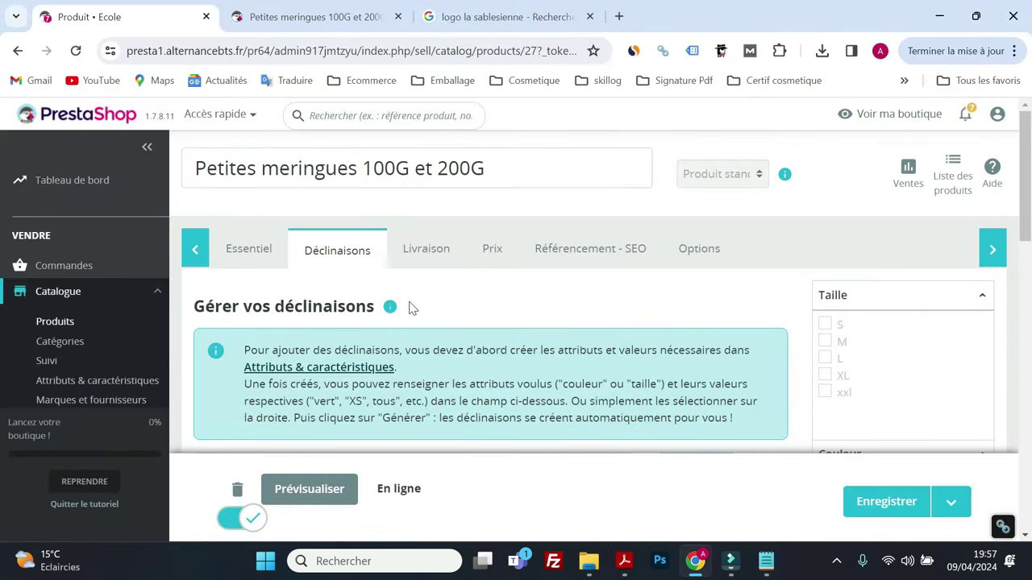
pyautogui.click(433, 261)
pyautogui.scroll(-1, 433, 266)
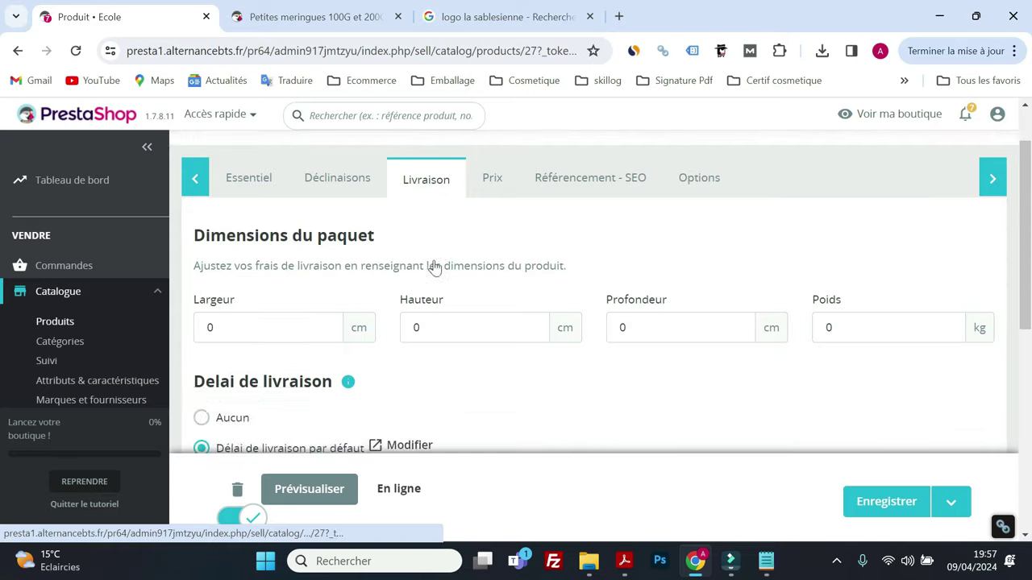
pyautogui.scroll(-6, 433, 267)
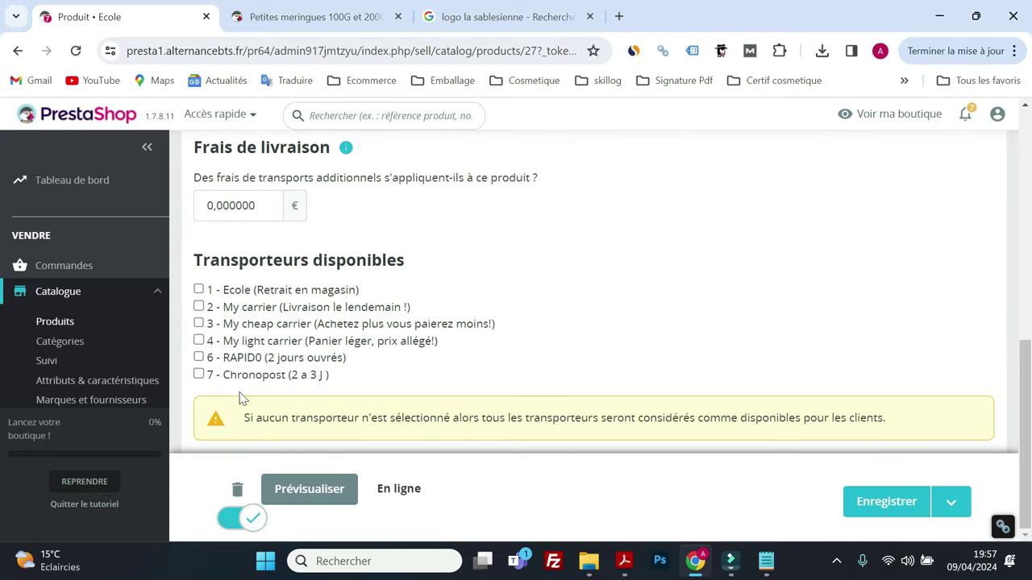
pyautogui.click(199, 376)
pyautogui.click(883, 506)
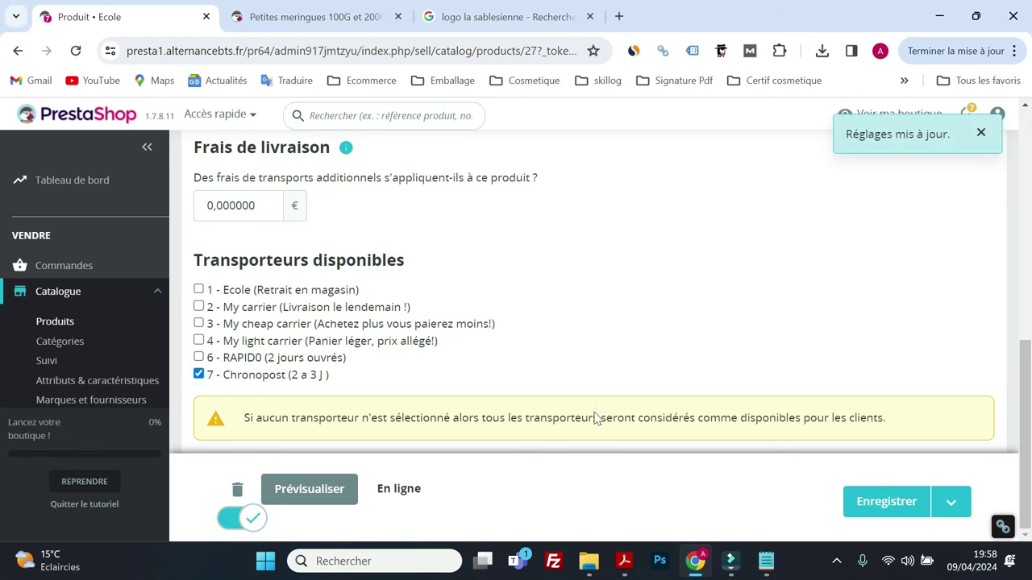
# Step: Read the last requirement of Annexe 1 in the PDF brief, then mark the product as Exclusivité web and save it
pyautogui.click(632, 572)
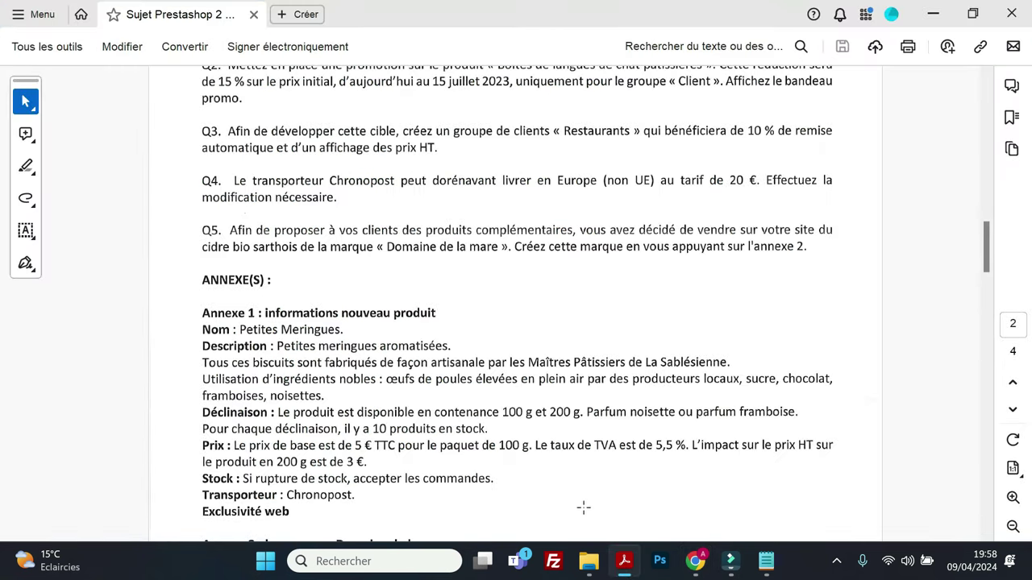
pyautogui.scroll(-1, 464, 474)
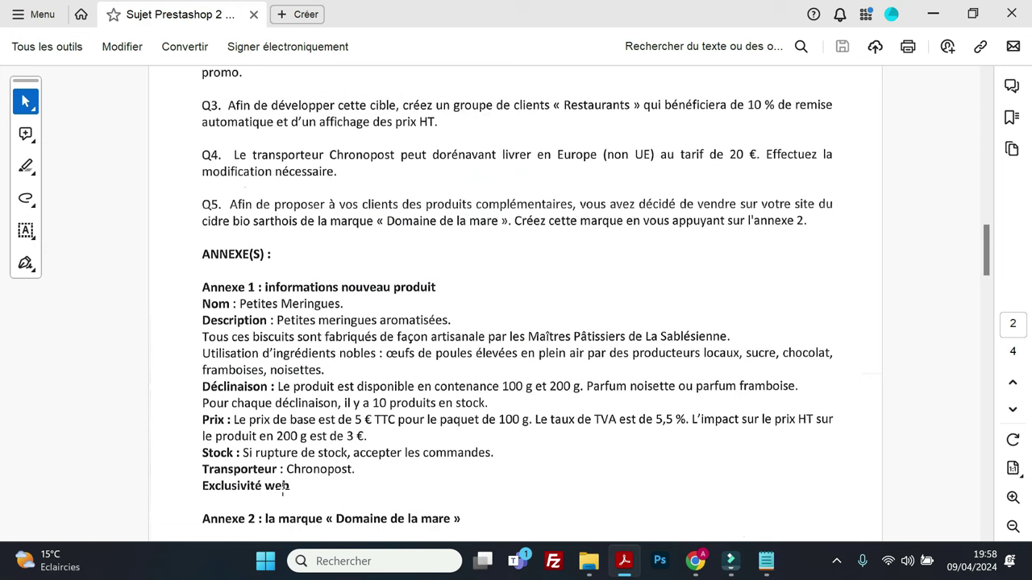
pyautogui.click(931, 20)
pyautogui.scroll(10, 548, 373)
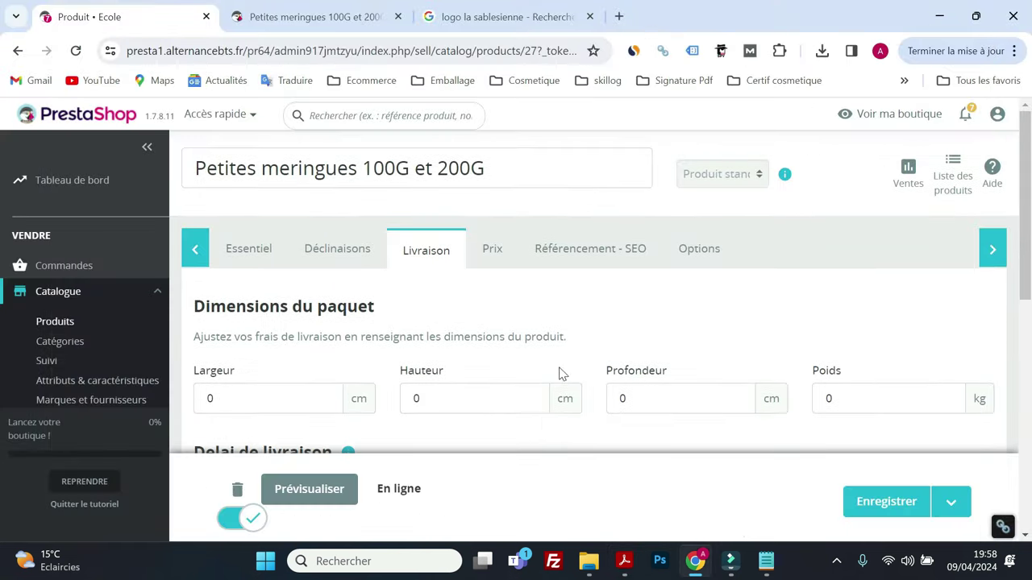
pyautogui.click(687, 264)
pyautogui.scroll(-1, 520, 310)
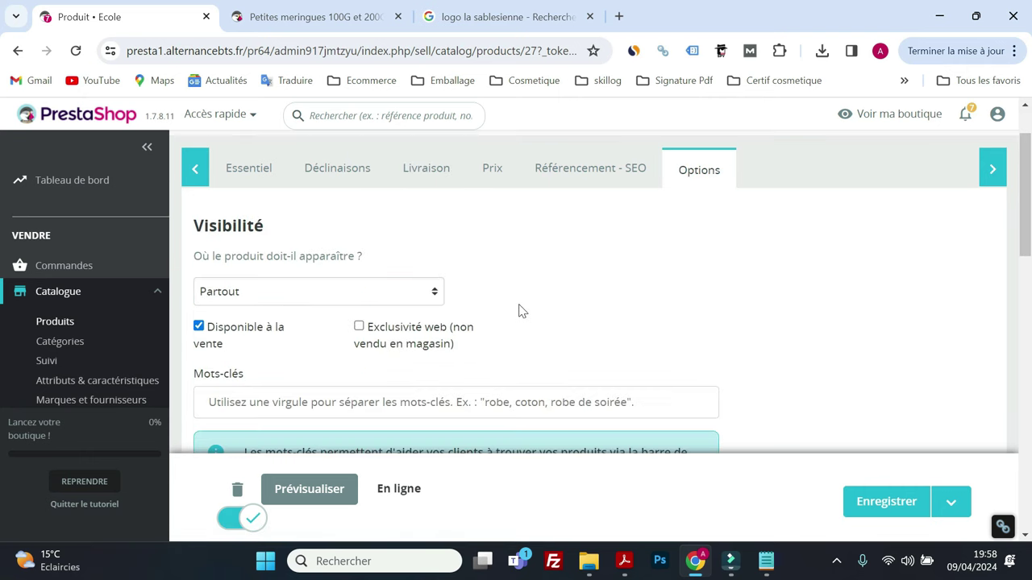
pyautogui.scroll(-2, 520, 310)
pyautogui.click(360, 167)
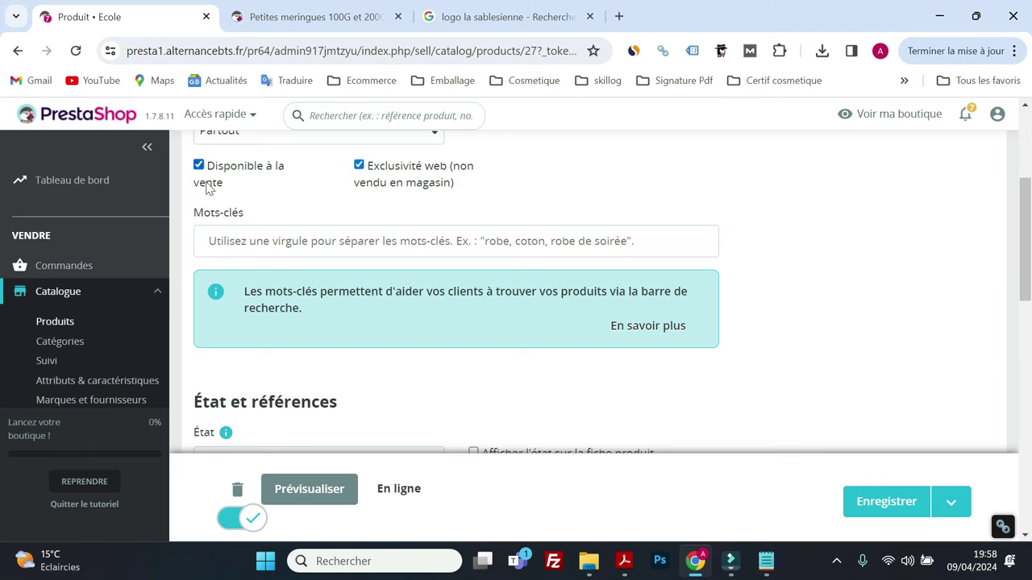
pyautogui.scroll(-1, 681, 311)
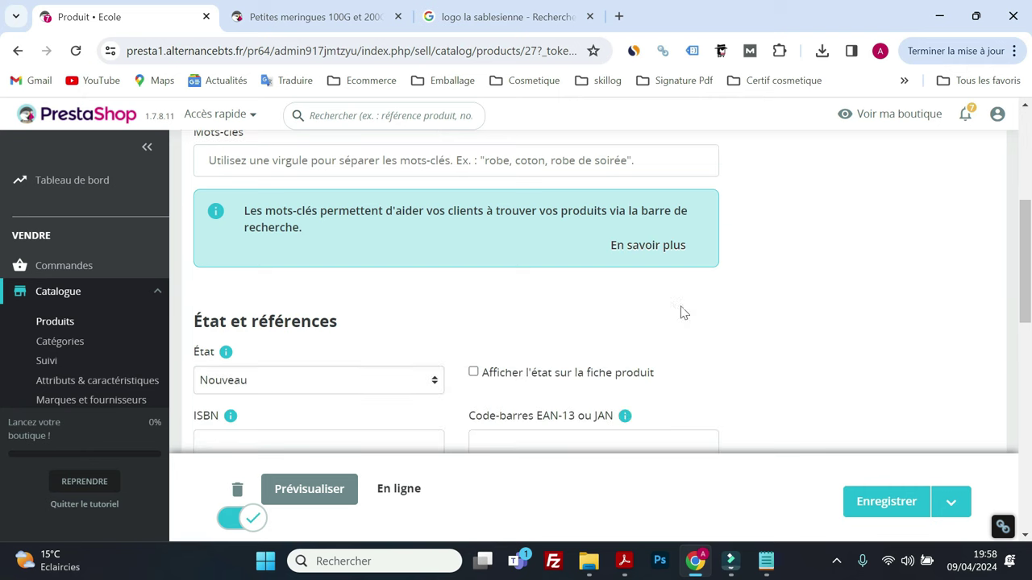
pyautogui.click(889, 504)
# Step: Refresh the shop's product page and check how the web exclusivity is displayed
pyautogui.click(306, 16)
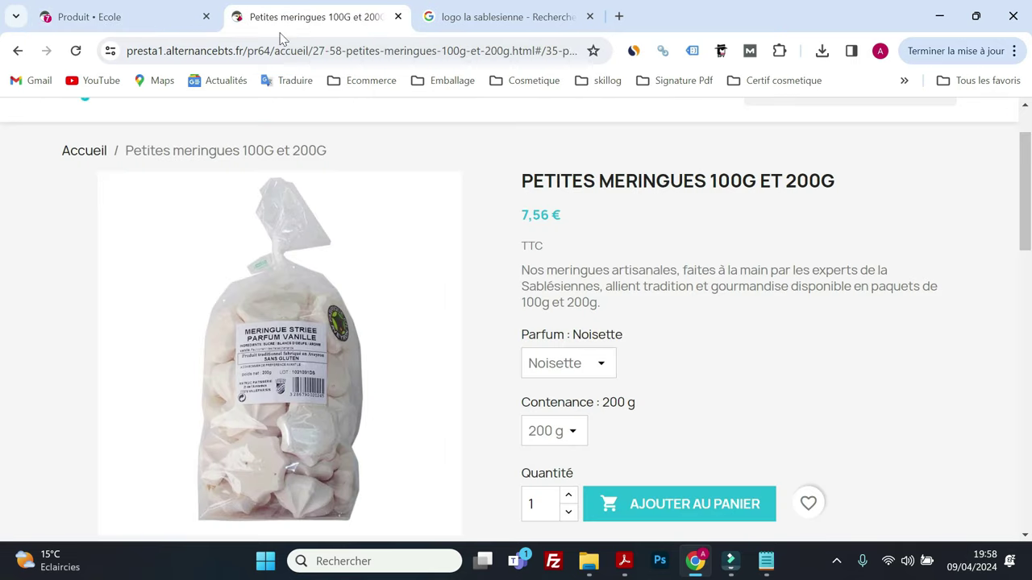
pyautogui.click(76, 50)
pyautogui.scroll(-3, 371, 278)
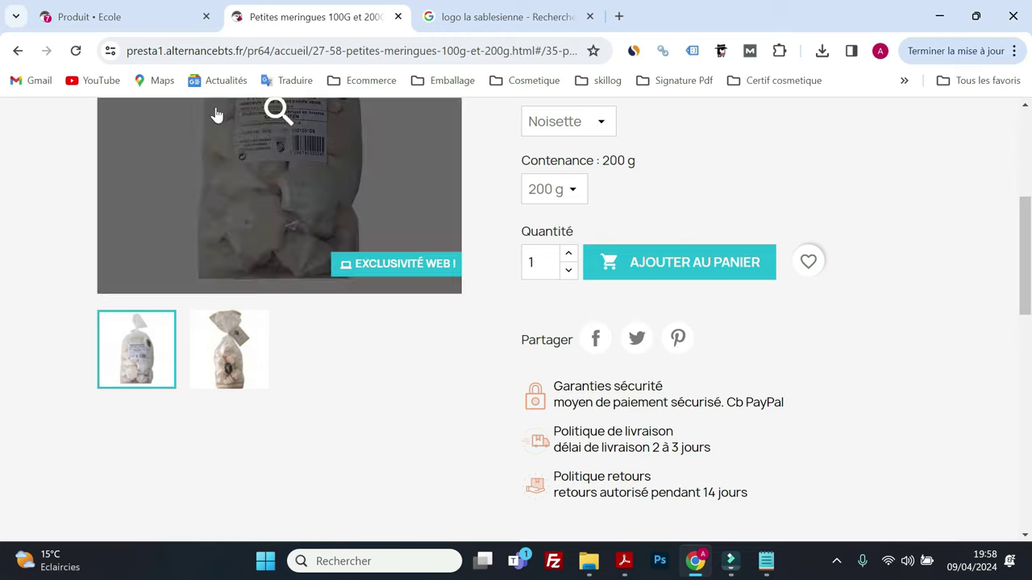
# Step: In the product's SEO settings, enter the meta title "Petite merigues artianales | 100 g ou 200g |"
pyautogui.click(121, 16)
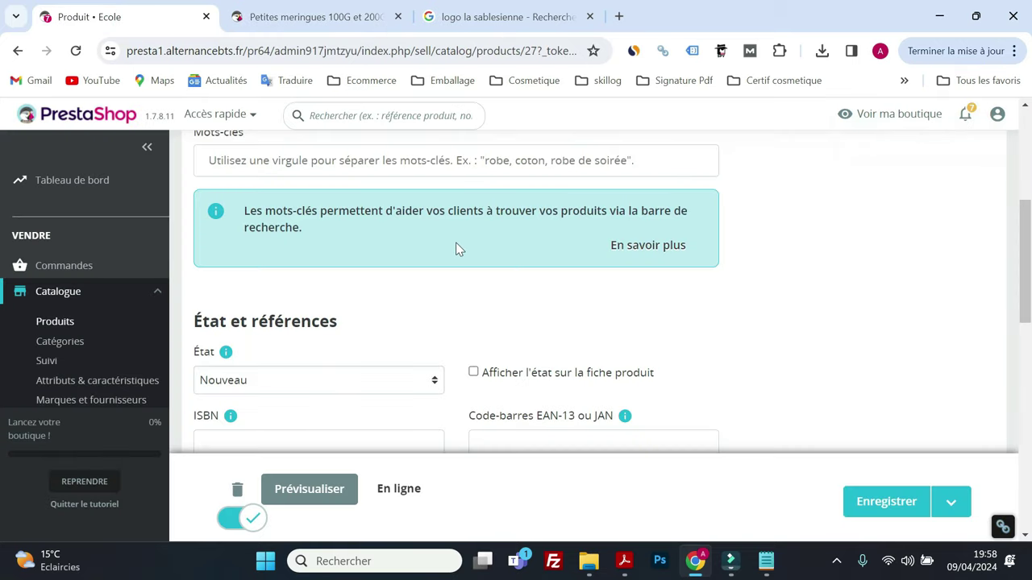
pyautogui.scroll(4, 457, 249)
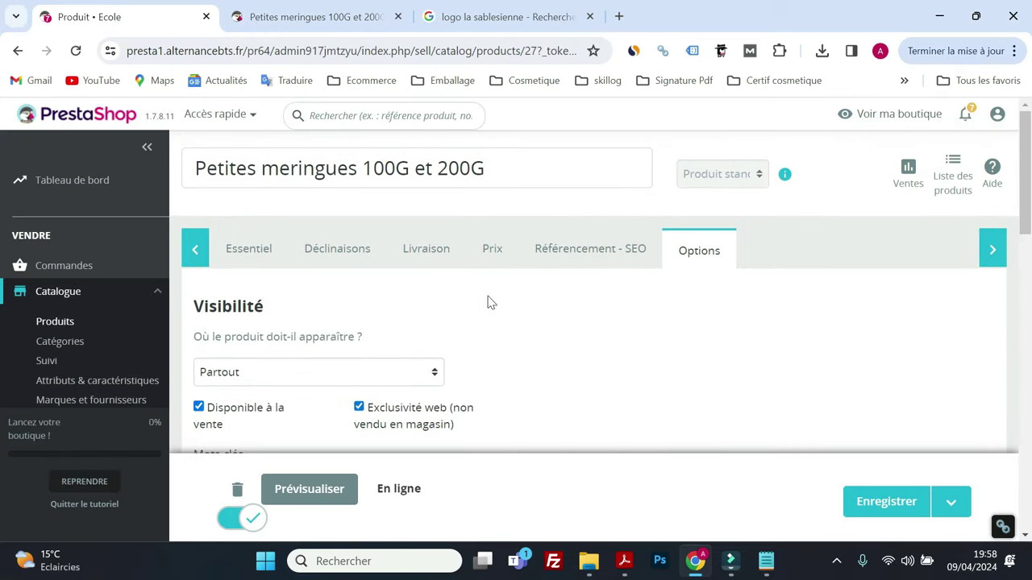
pyautogui.click(582, 252)
pyautogui.scroll(-2, 594, 290)
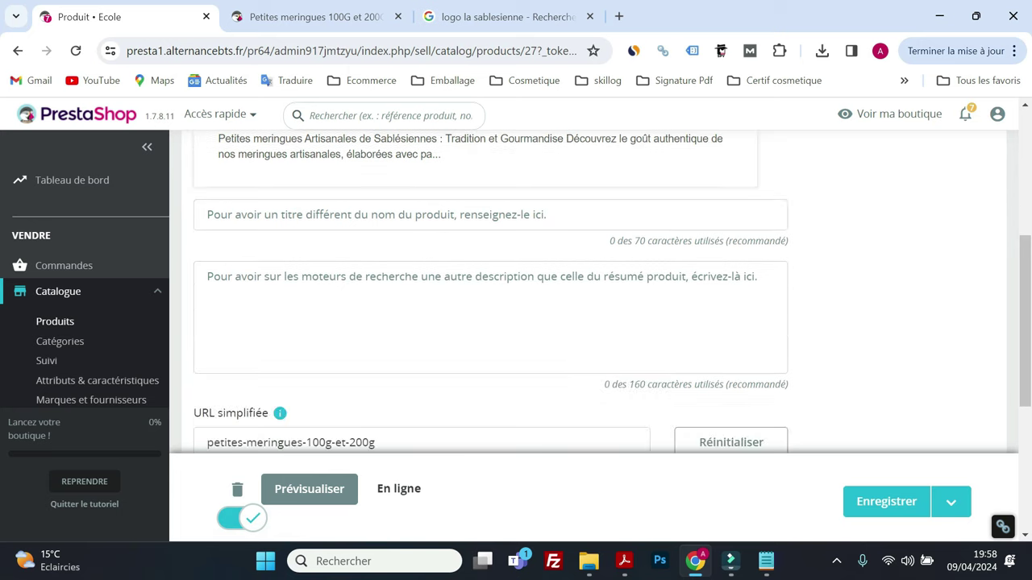
pyautogui.scroll(3, 300, 221)
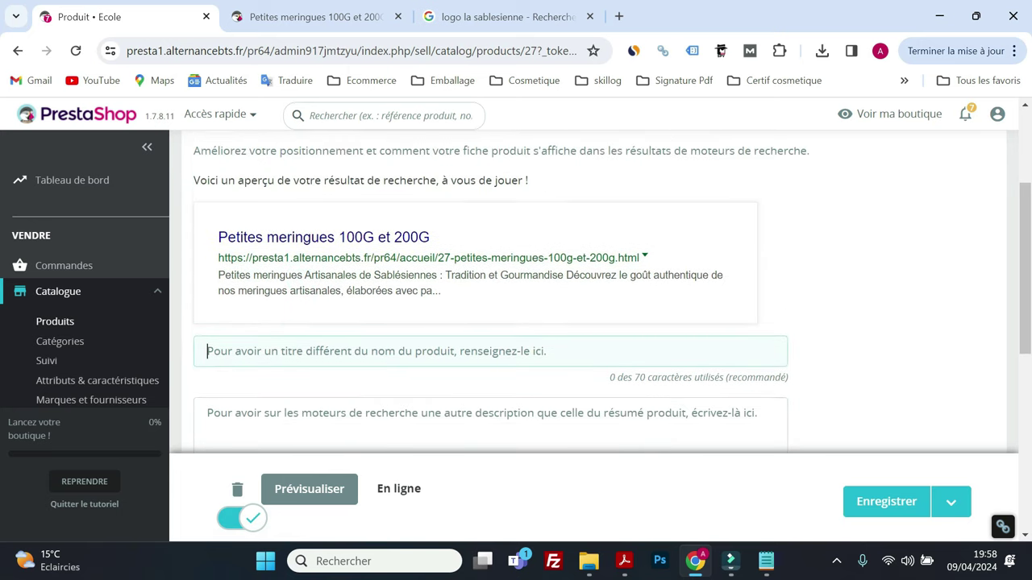
pyautogui.scroll(-1, 392, 378)
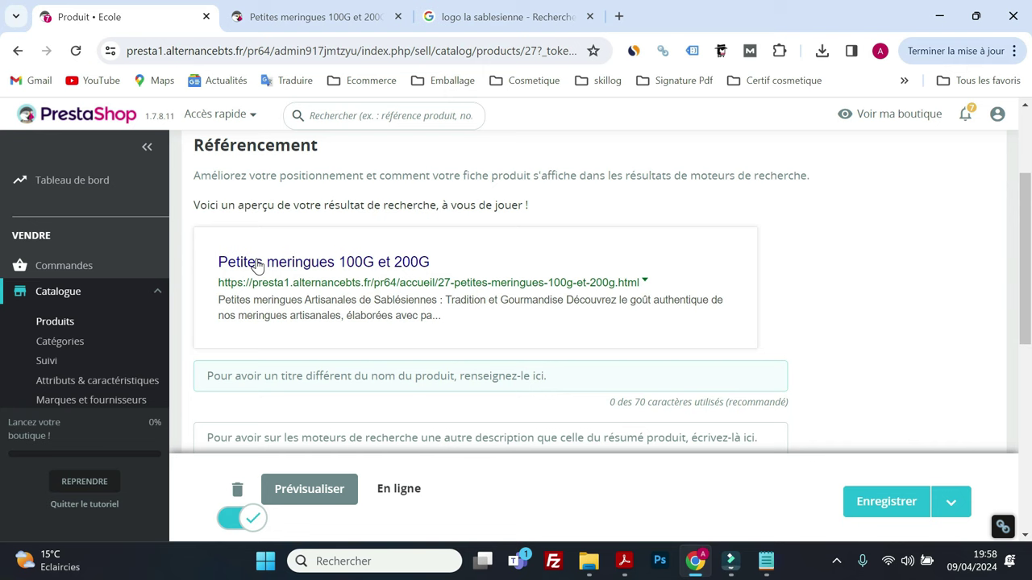
pyautogui.write('Peti')
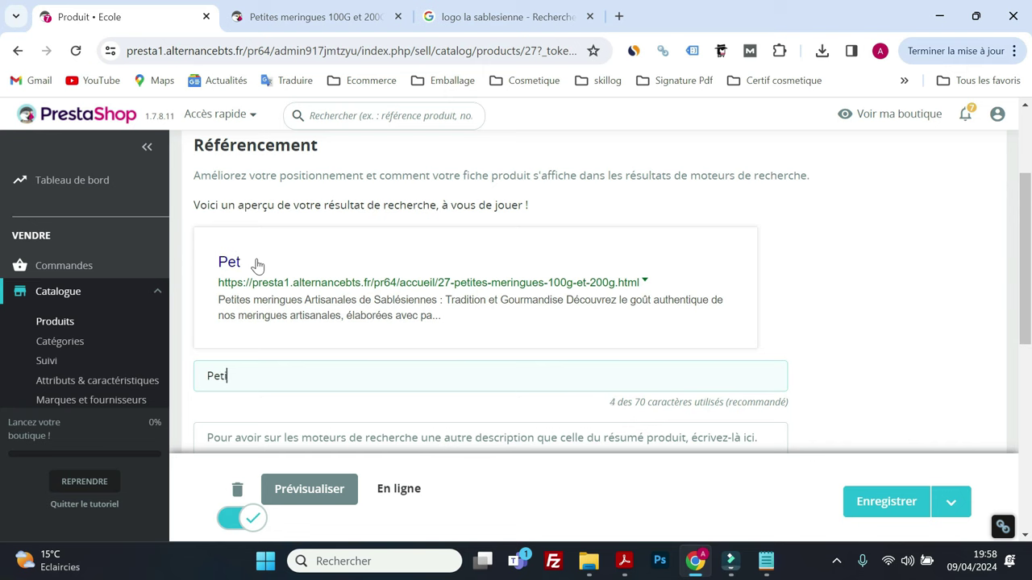
pyautogui.write('te merigues artiana')
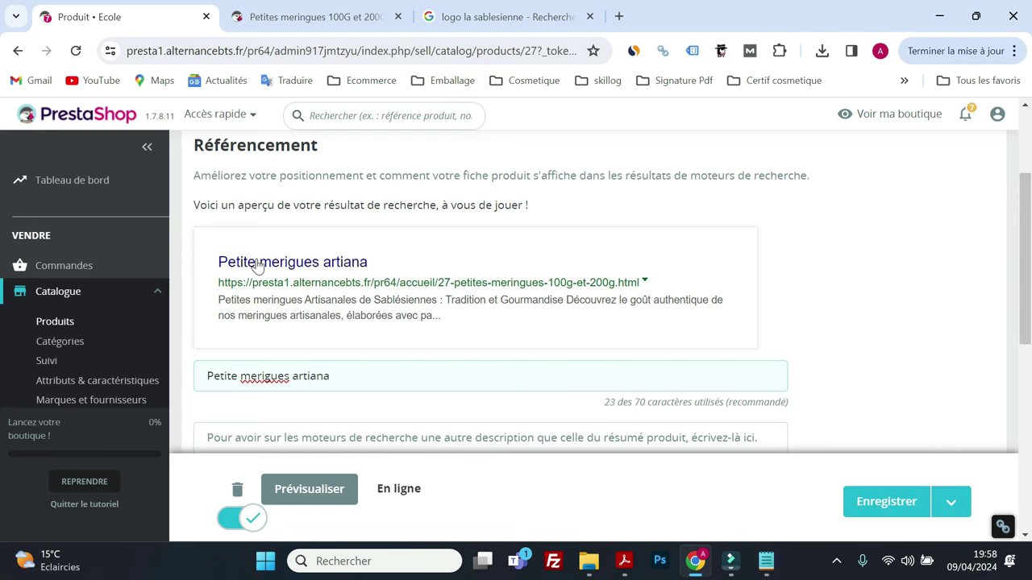
pyautogui.write('les')
pyautogui.write('| 100 ')
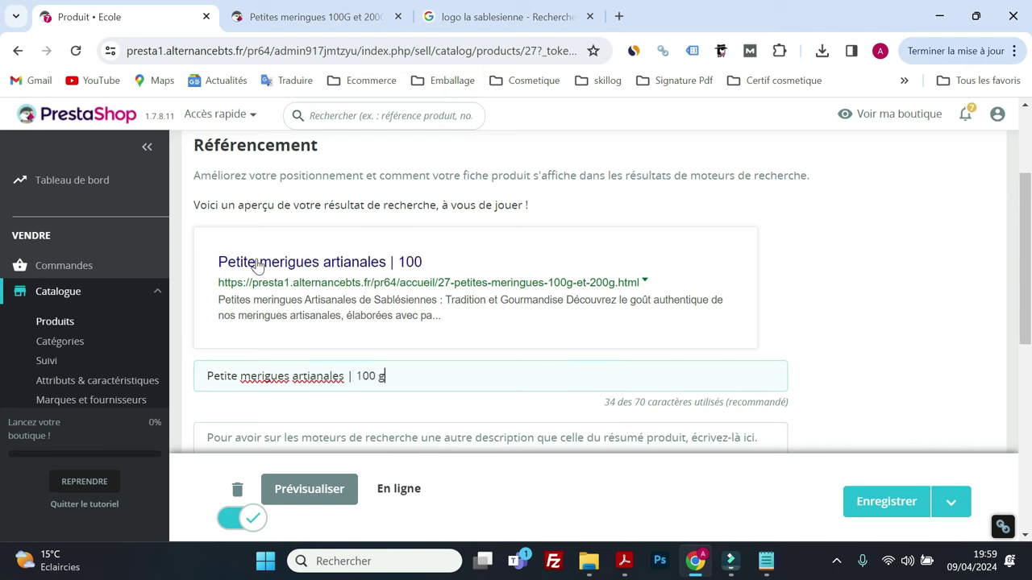
pyautogui.write('g OU')
pyautogui.press('BackSpace')
pyautogui.press('BackSpace')
pyautogui.press('BackSpace')
pyautogui.write('ou 200g |')
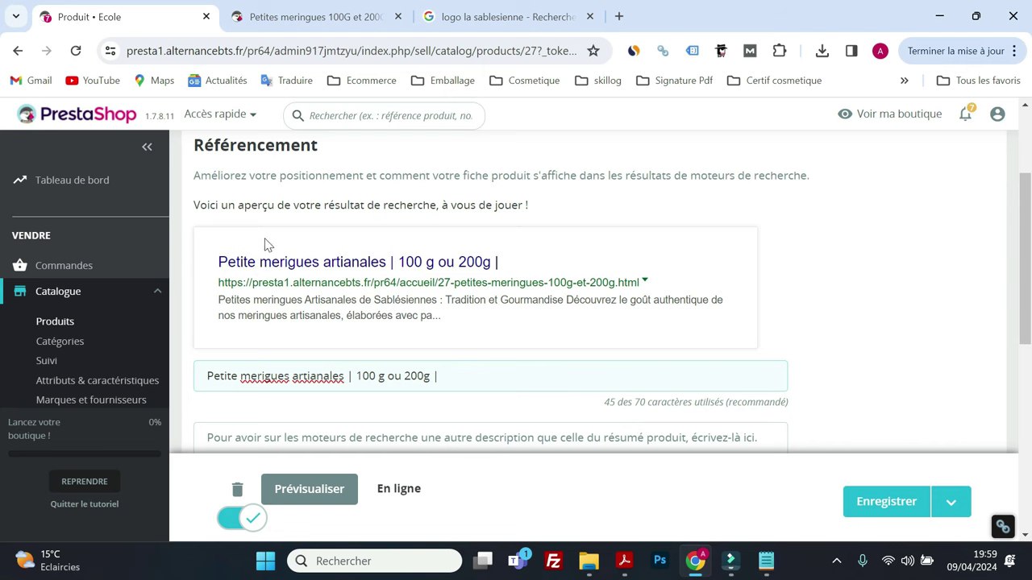
# Step: Correct the spelling at the start of the meta title to "Petites meringues artisanales"
pyautogui.click(237, 375)
pyautogui.write('s')
pyautogui.doubleClick(270, 376)
pyautogui.rightClick(270, 375)
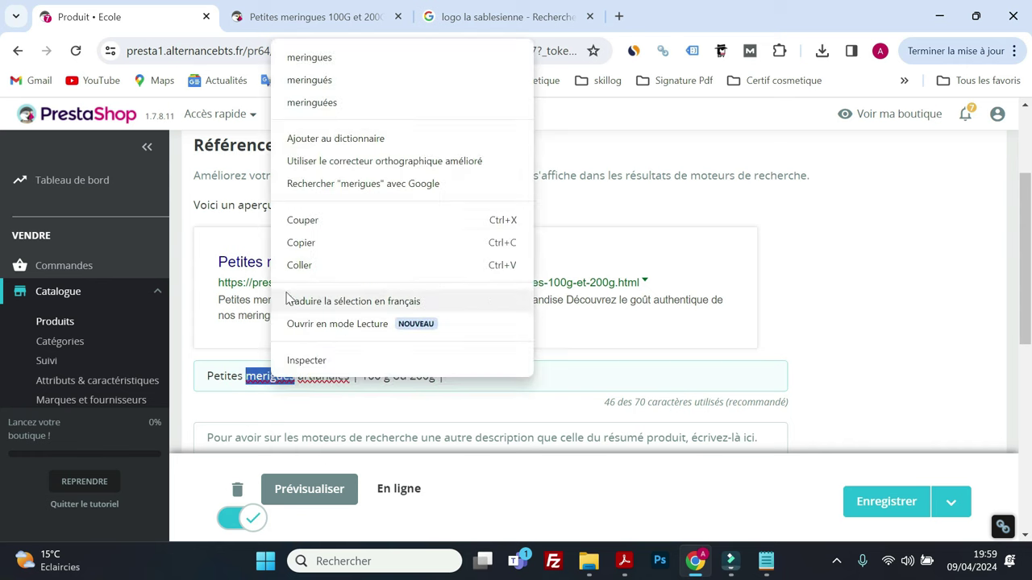
pyautogui.click(310, 58)
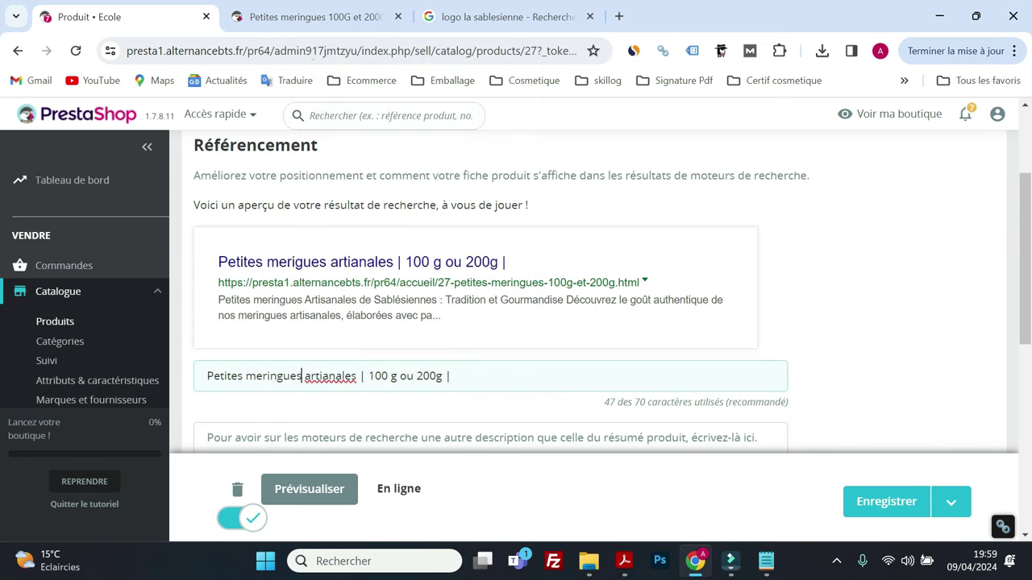
pyautogui.rightClick(328, 376)
pyautogui.click(363, 103)
pyautogui.click(467, 378)
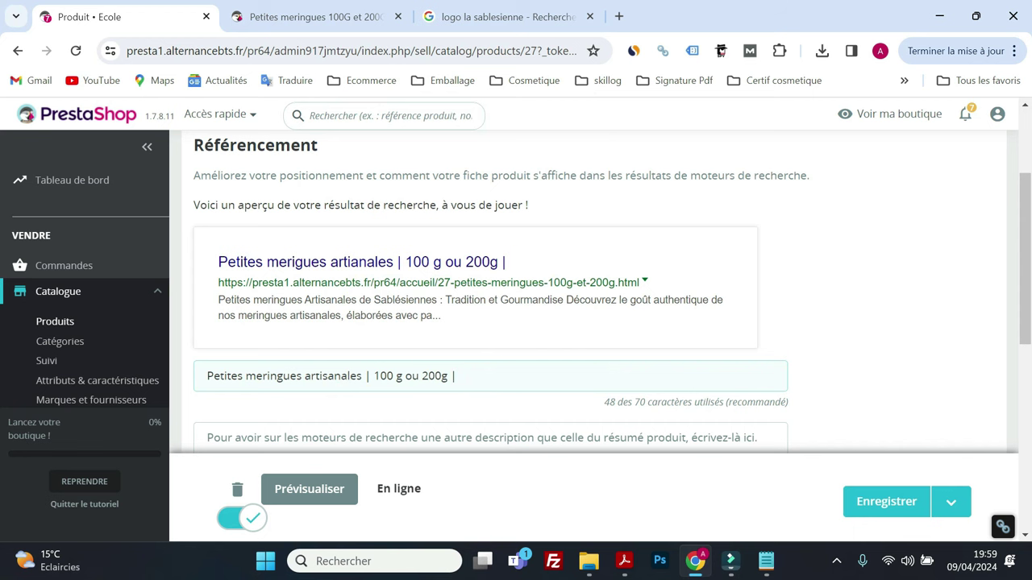
# Step: Look up the company name in the PDF brief and append "La Sablésienne" to the end of the meta title
pyautogui.click(627, 564)
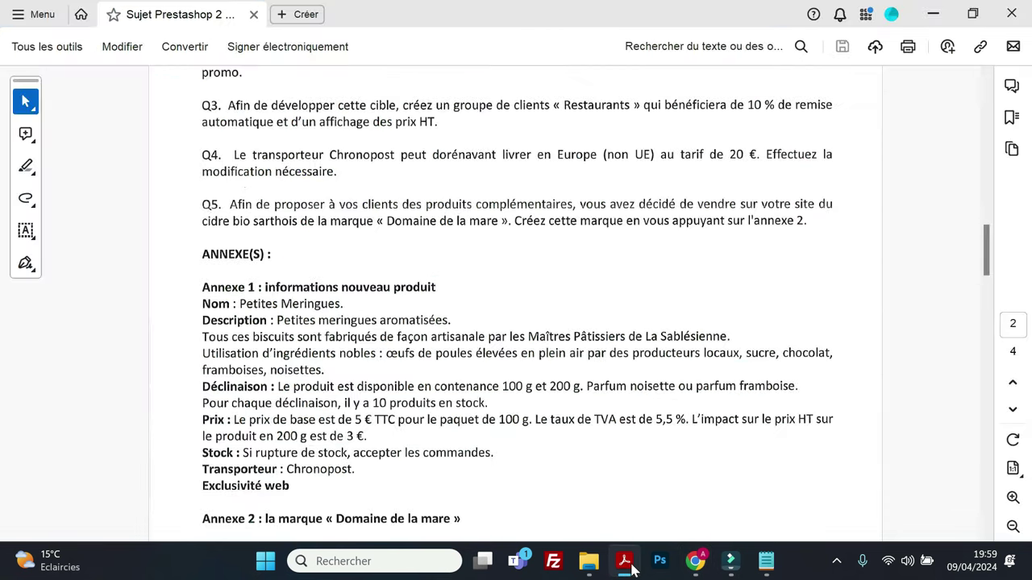
pyautogui.scroll(10, 507, 371)
pyautogui.scroll(5, 495, 393)
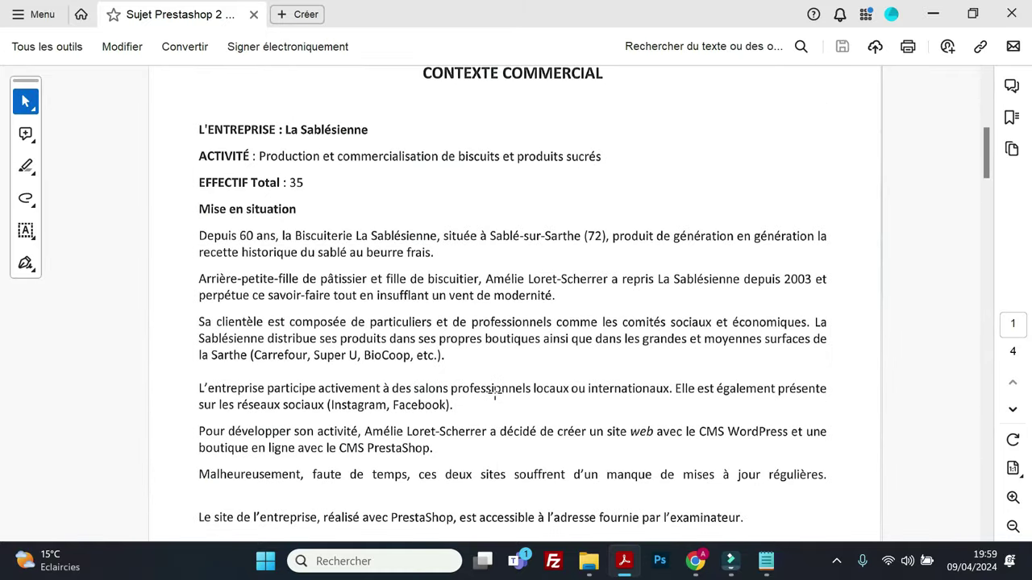
pyautogui.scroll(-7, 494, 392)
pyautogui.click(932, 14)
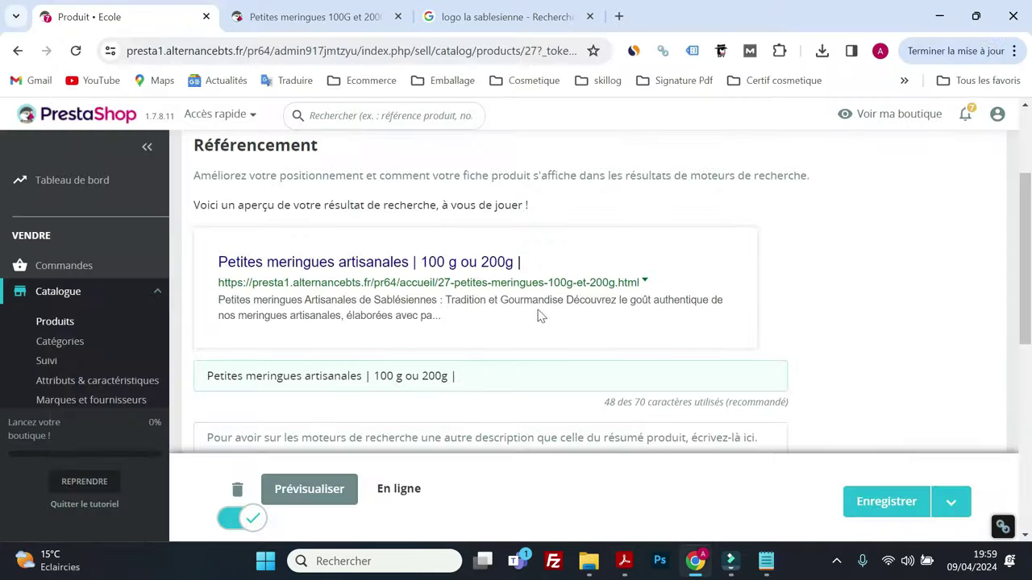
pyautogui.click(540, 258)
pyautogui.click(481, 383)
pyautogui.write('La Sablésienne')
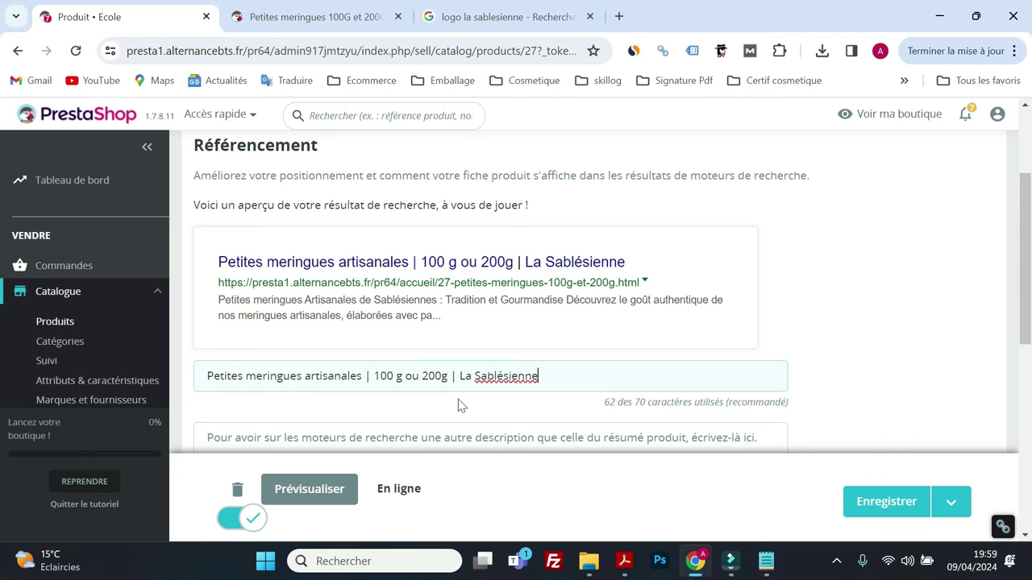
# Step: Begin the product's meta description with "Retrouvez des meringues", correcting the spelling of the last word
pyautogui.scroll(-1, 458, 399)
pyautogui.click(369, 363)
pyautogui.write('R')
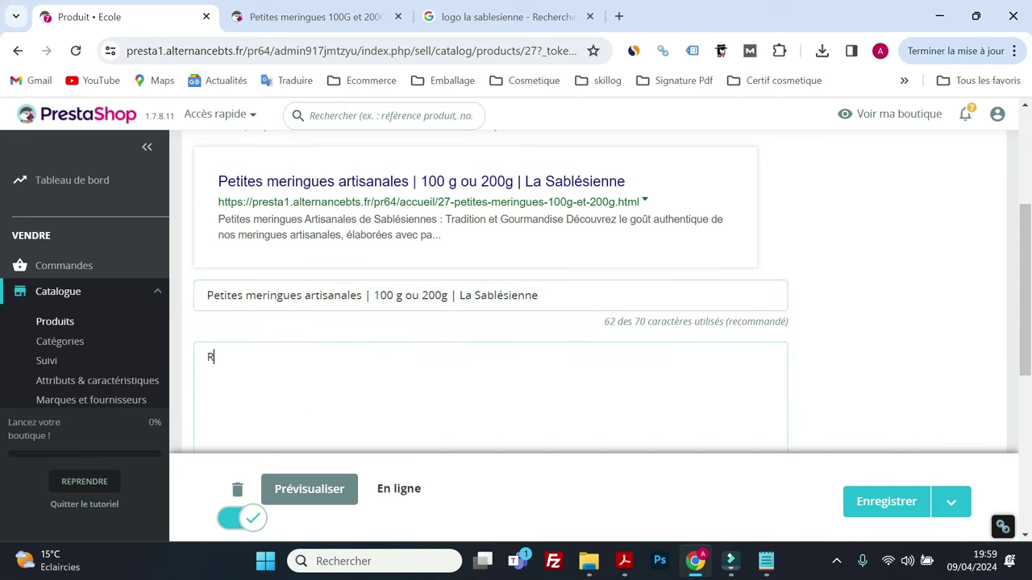
pyautogui.write('etrouver')
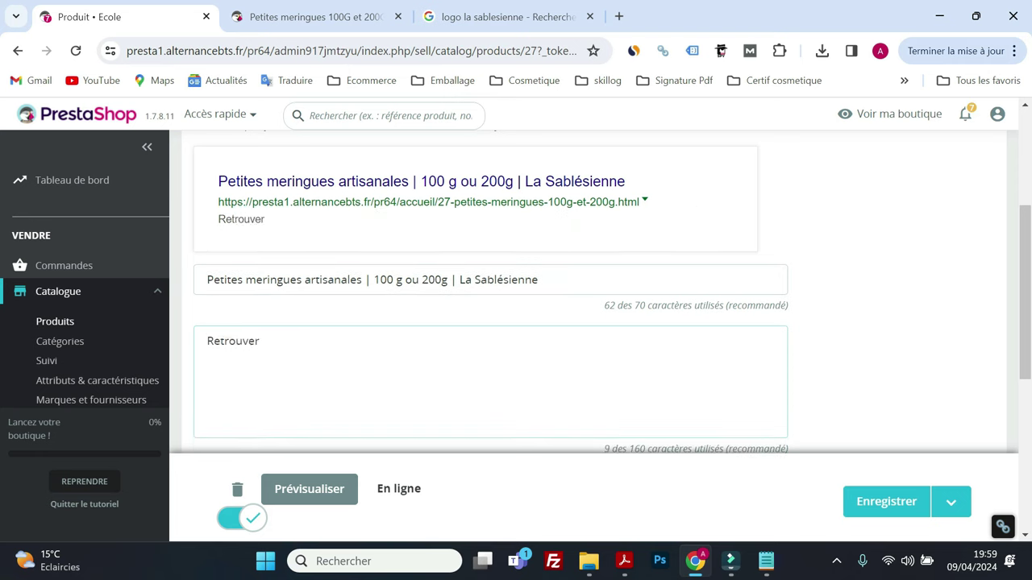
pyautogui.press('BackSpace')
pyautogui.write('z des merig')
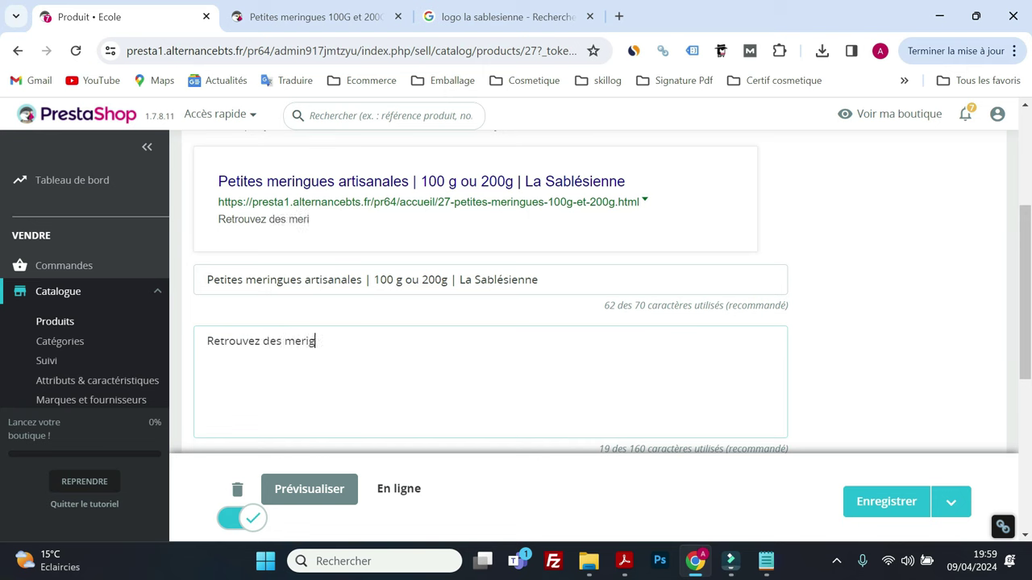
pyautogui.write('ues')
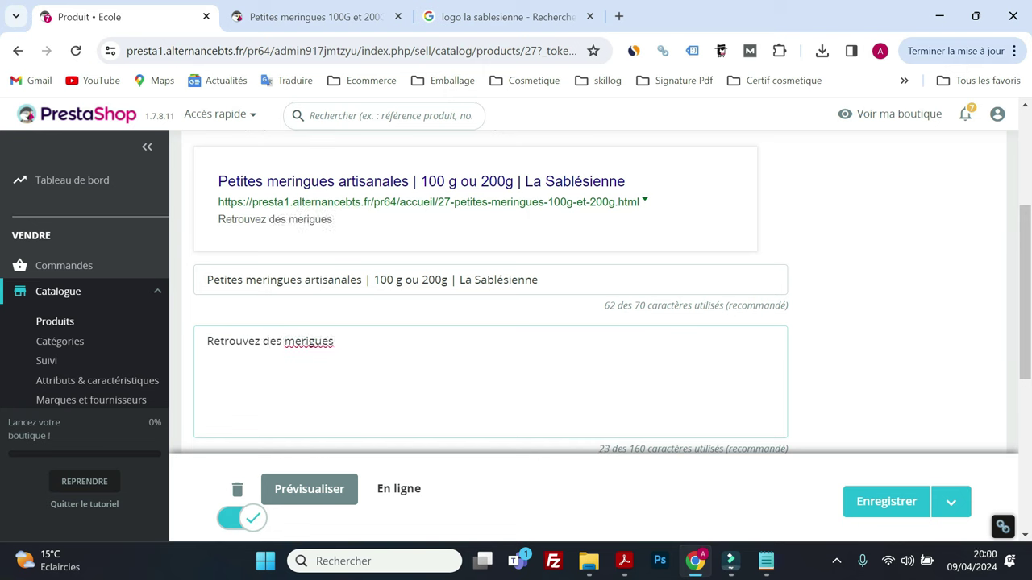
pyautogui.rightClick(304, 347)
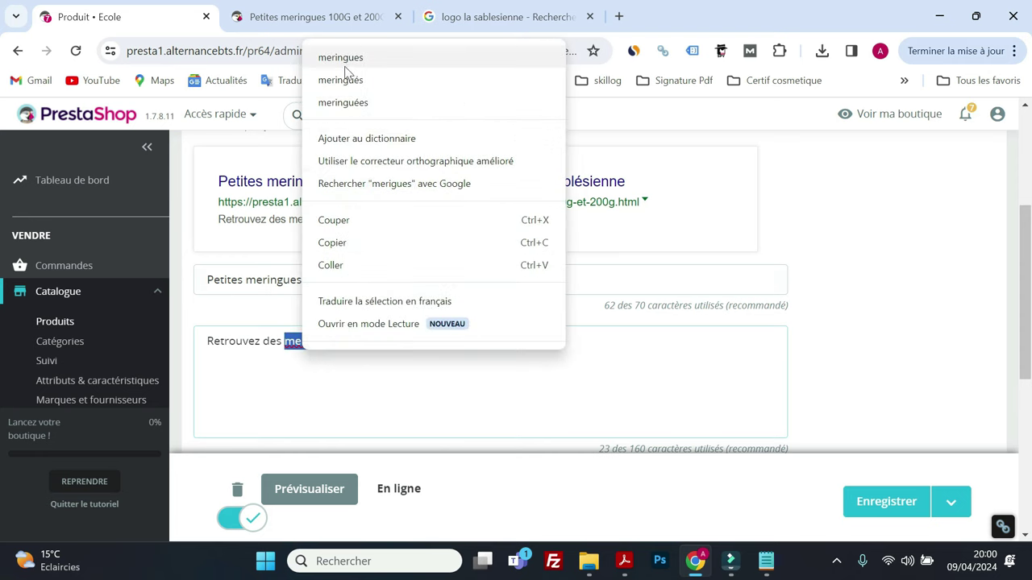
pyautogui.click(345, 58)
# Step: Complete the meta description's first sentence with "aux cœurs tendres et fondants.", using the œ ligature in "cœurs"
pyautogui.write('a')
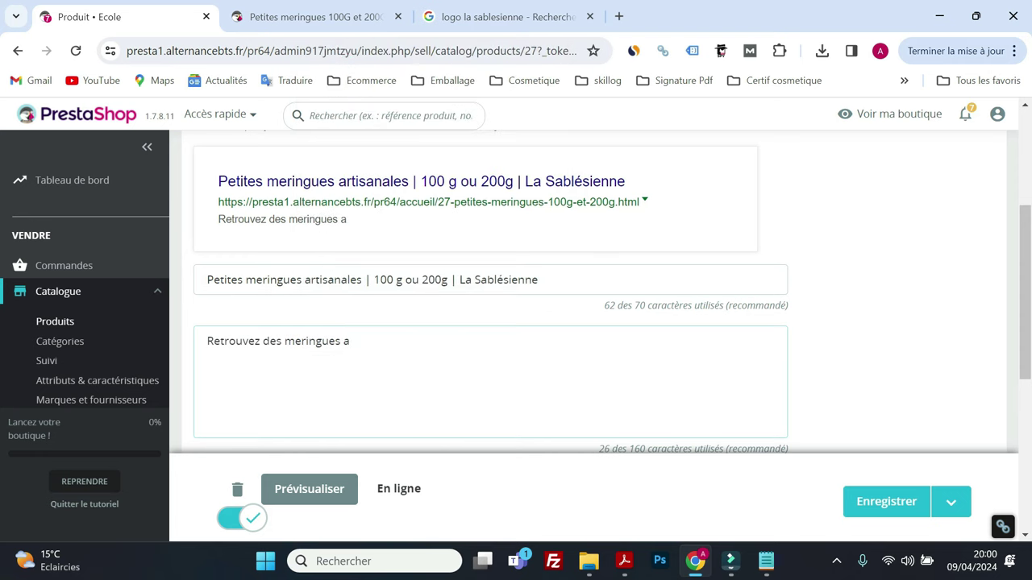
pyautogui.write('ux coeurs tendres')
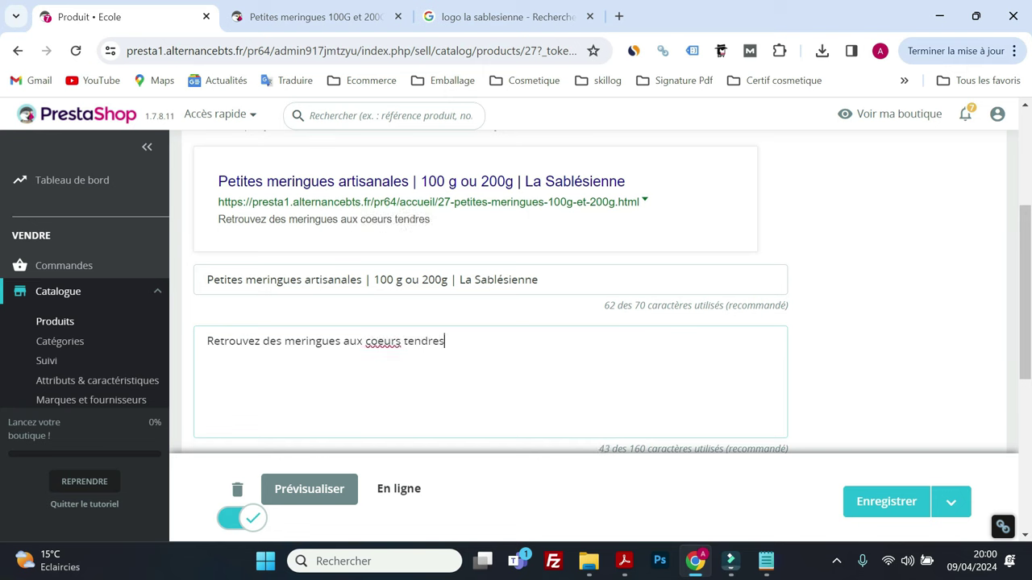
pyautogui.rightClick(382, 341)
pyautogui.click(416, 72)
pyautogui.press('End')
pyautogui.write('et fon')
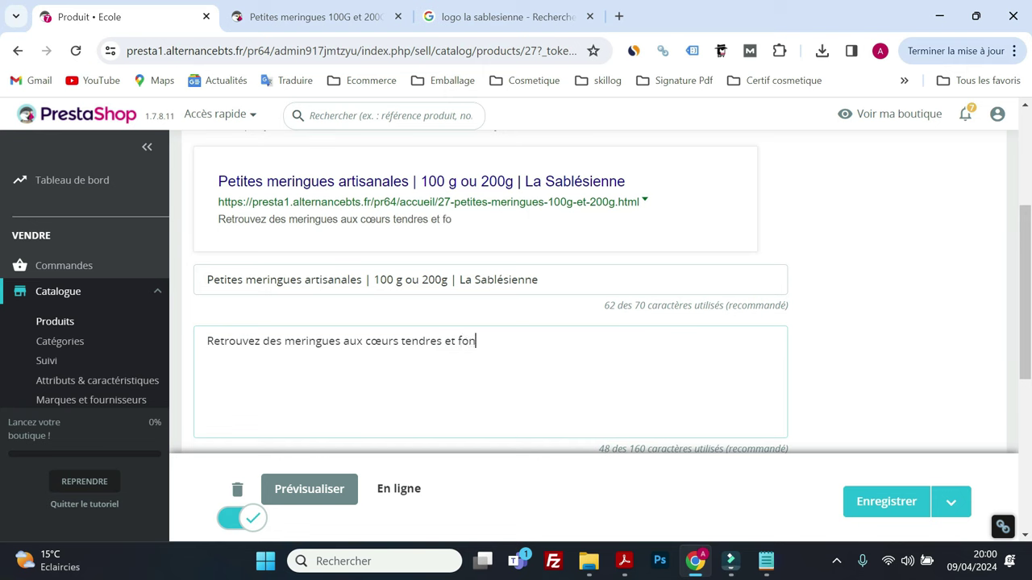
pyautogui.write('dants. A b')
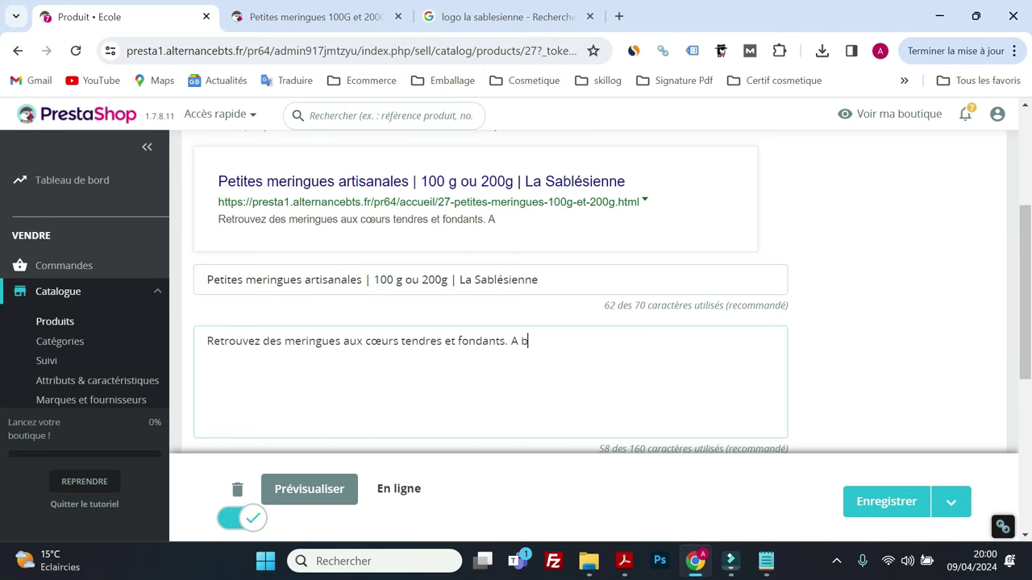
# Step: Begin the meta description's second sentence with "A base de produits frais, ces meringues"
pyautogui.write('ase de pro')
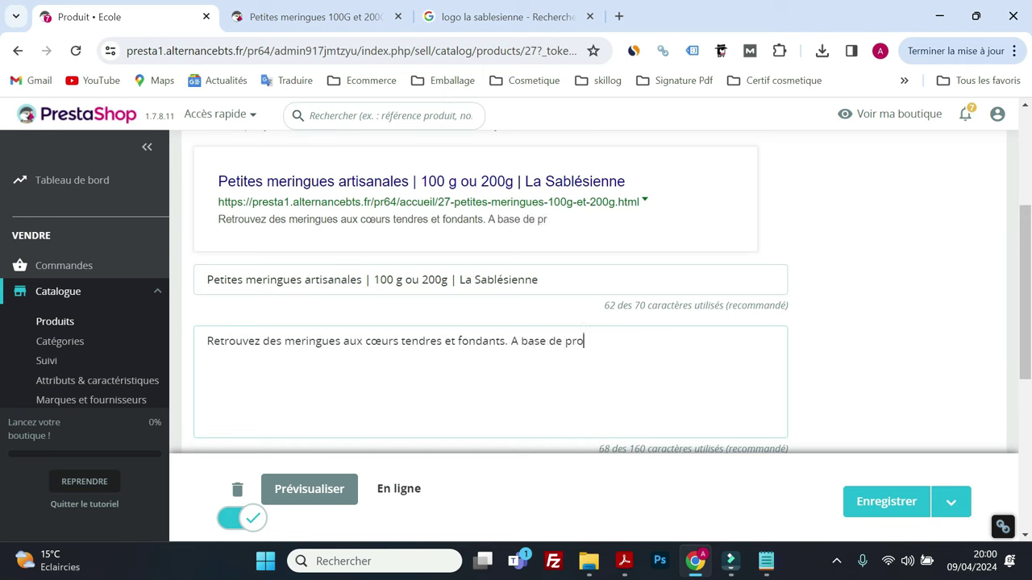
pyautogui.write('duits frai')
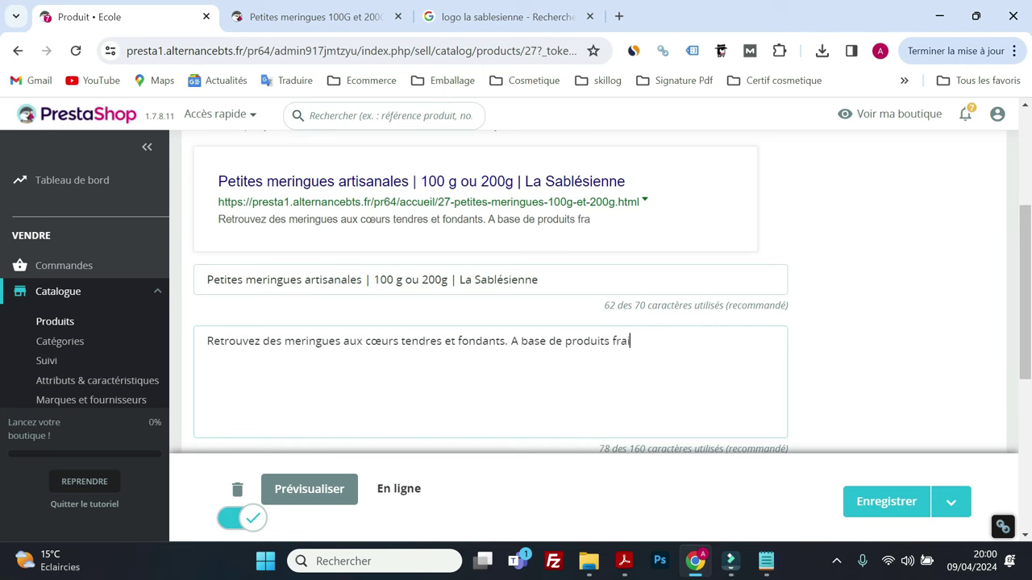
pyautogui.write('s,')
pyautogui.write('p')
pyautogui.press('BackSpace')
pyautogui.write('a')
pyautogui.press('BackSpace')
pyautogui.write('ces meri')
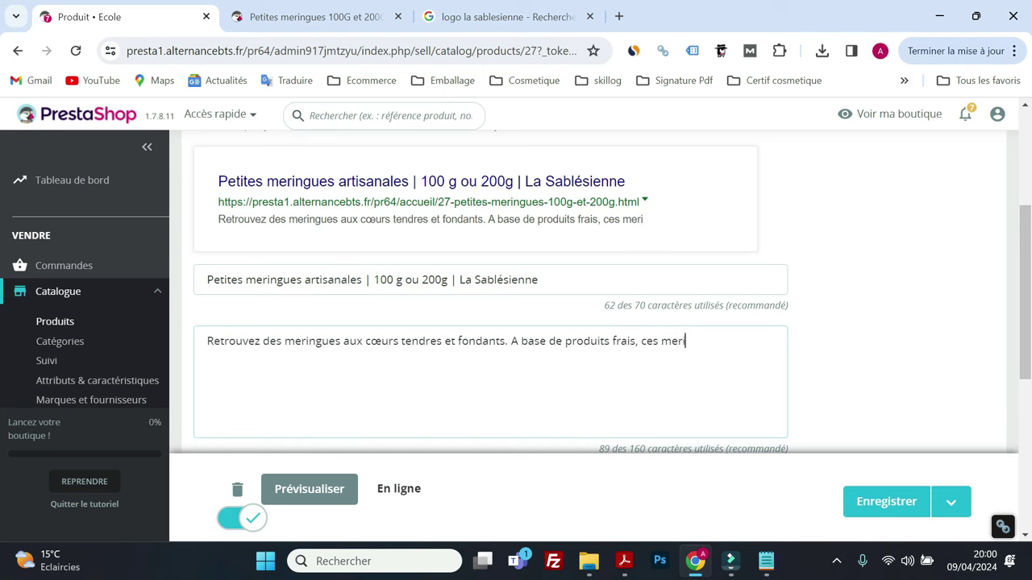
pyautogui.write('ngues art')
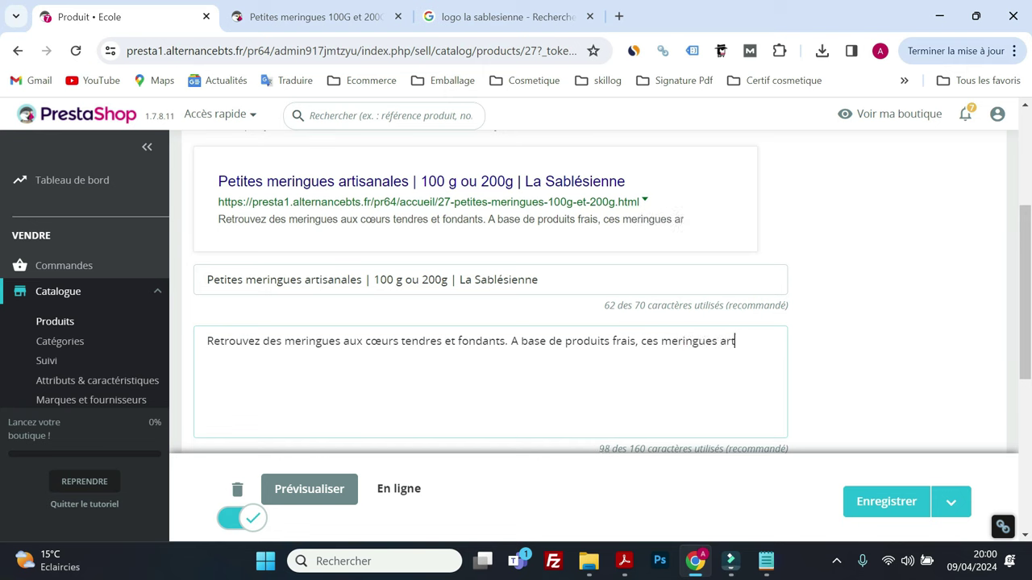
# Step: Finish the meta description's second sentence with "artisanales et fabriqués en France raviront les gourmands."
pyautogui.write('isanales e')
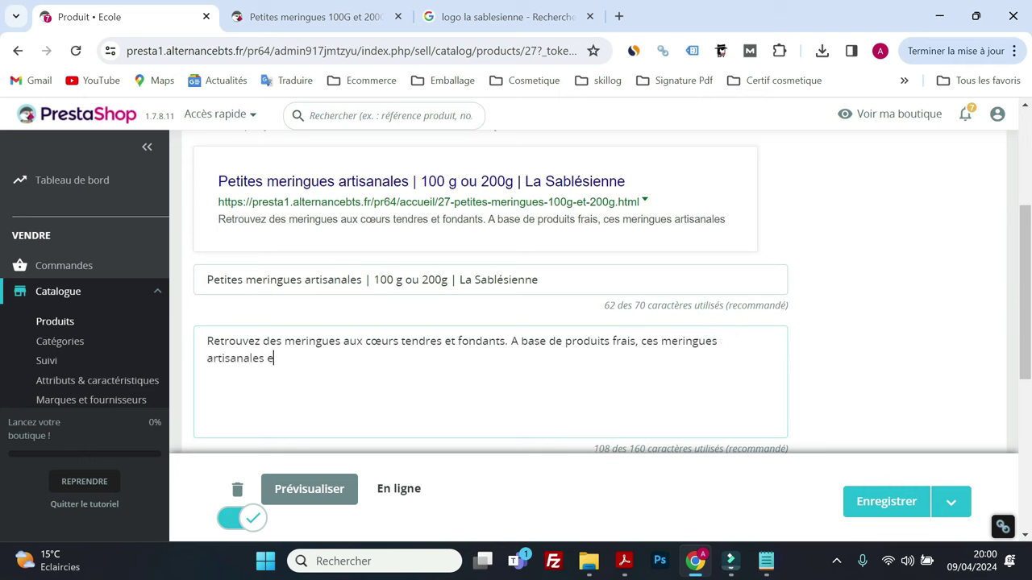
pyautogui.write('t fab')
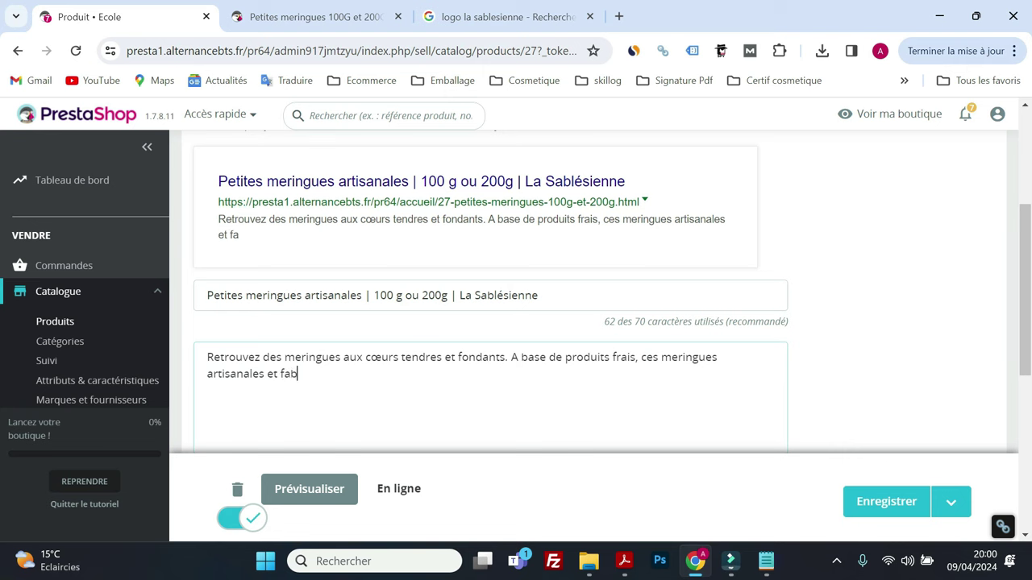
pyautogui.write('riqués en Franc')
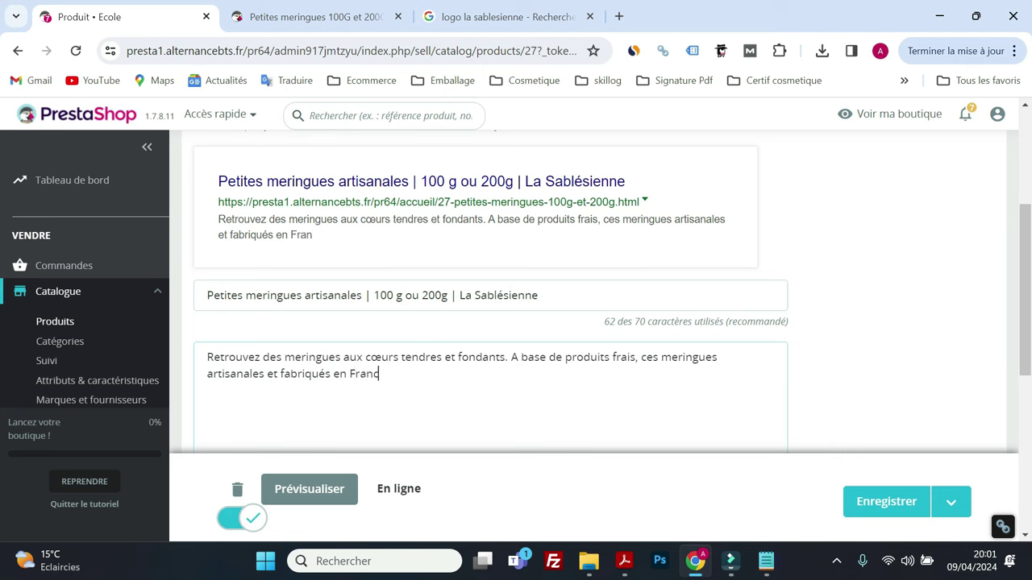
pyautogui.write('e raviront les g')
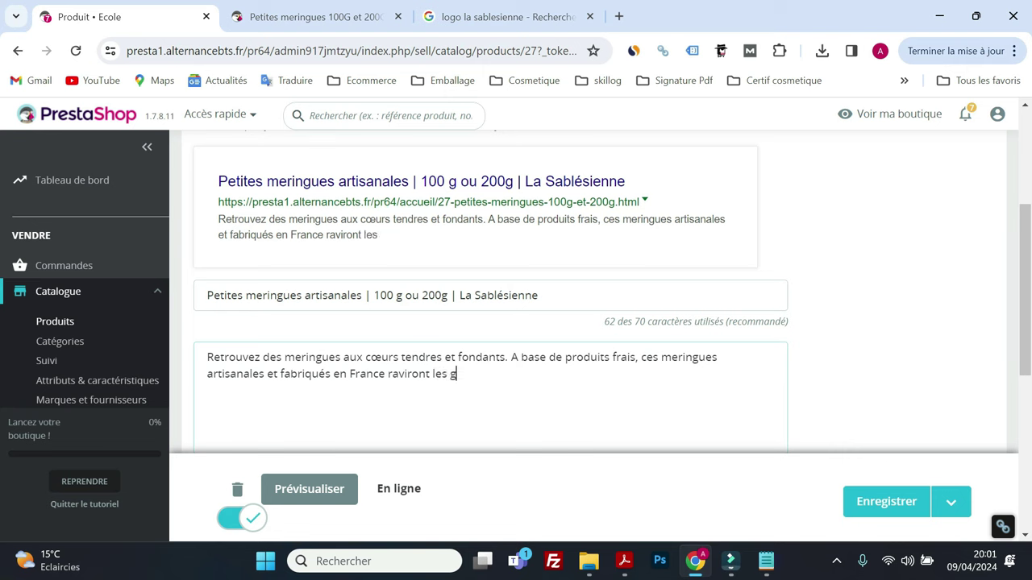
pyautogui.write('ourmands.')
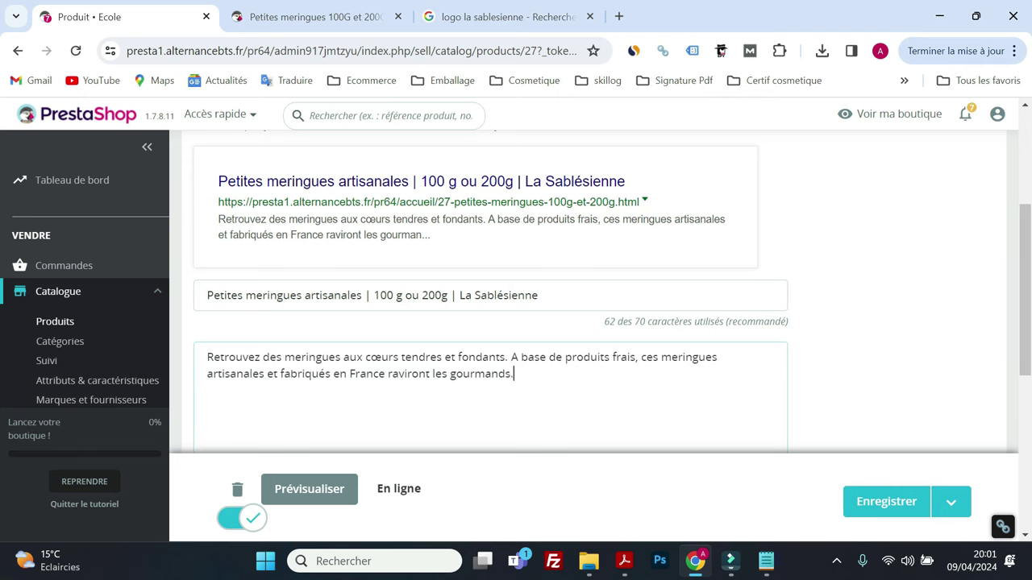
# Step: Change the product's simplified URL to "petites-meringues-artisanales-100g-200g"
pyautogui.scroll(-3, 488, 367)
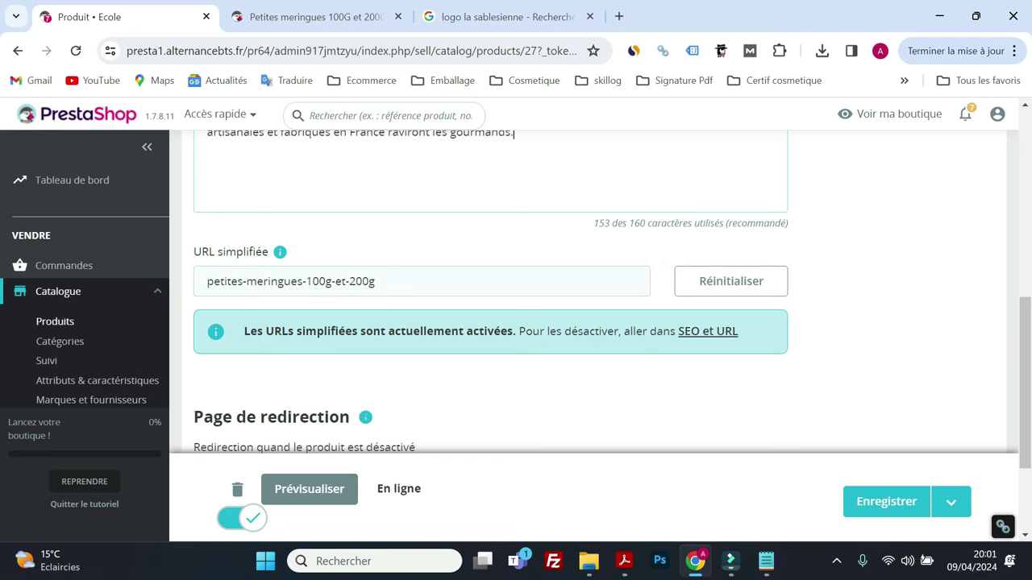
pyautogui.click(306, 281)
pyautogui.write('artisanale')
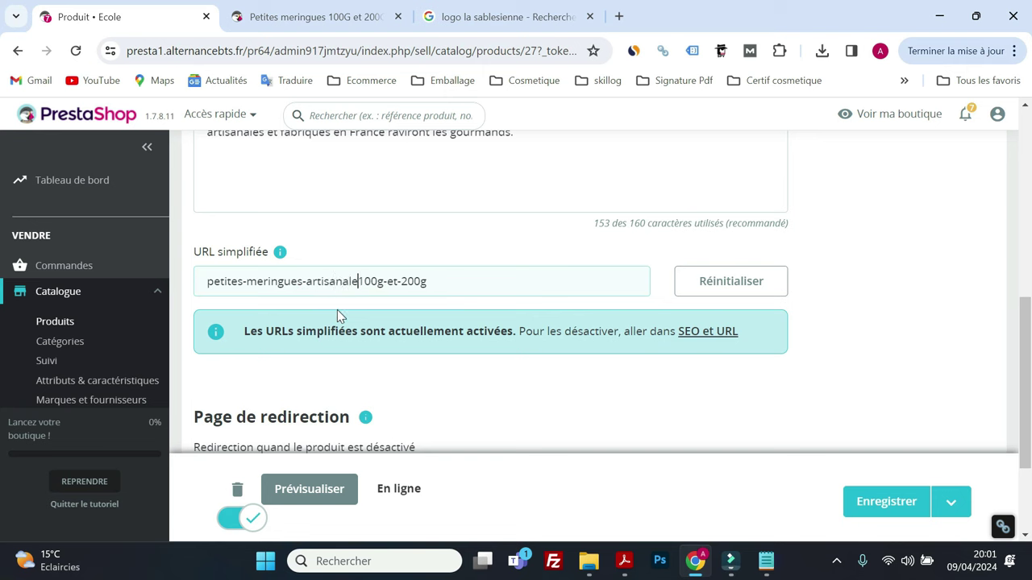
pyautogui.write('s-')
pyautogui.scroll(1, 337, 309)
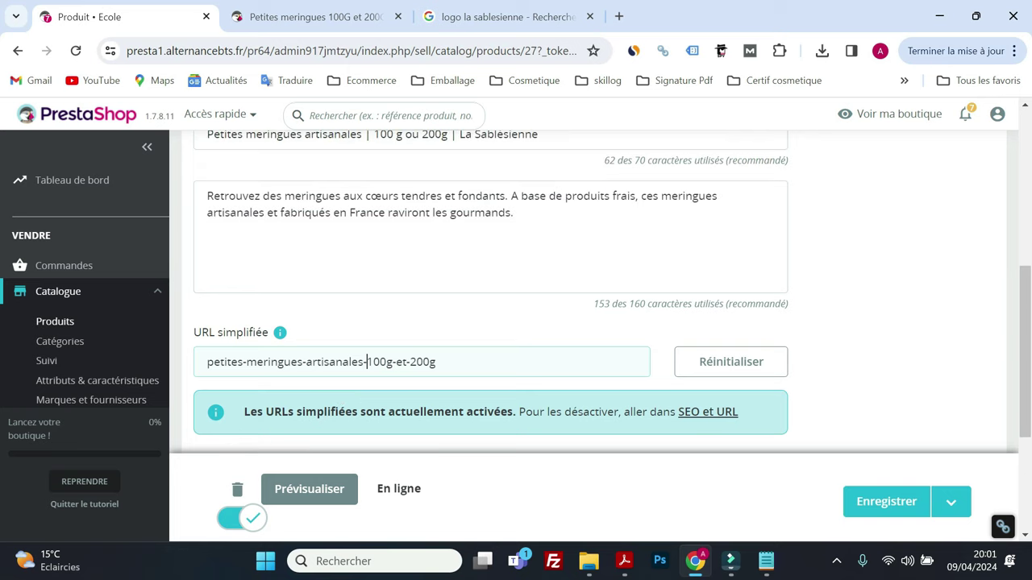
pyautogui.doubleClick(407, 362)
pyautogui.press('BackSpace')
pyautogui.press('BackSpace')
# Step: In the meta description, add "artisanales" after the first "meringues" and reword the second sentence to "ces meringues fabriquées en France"
pyautogui.scroll(1, 516, 290)
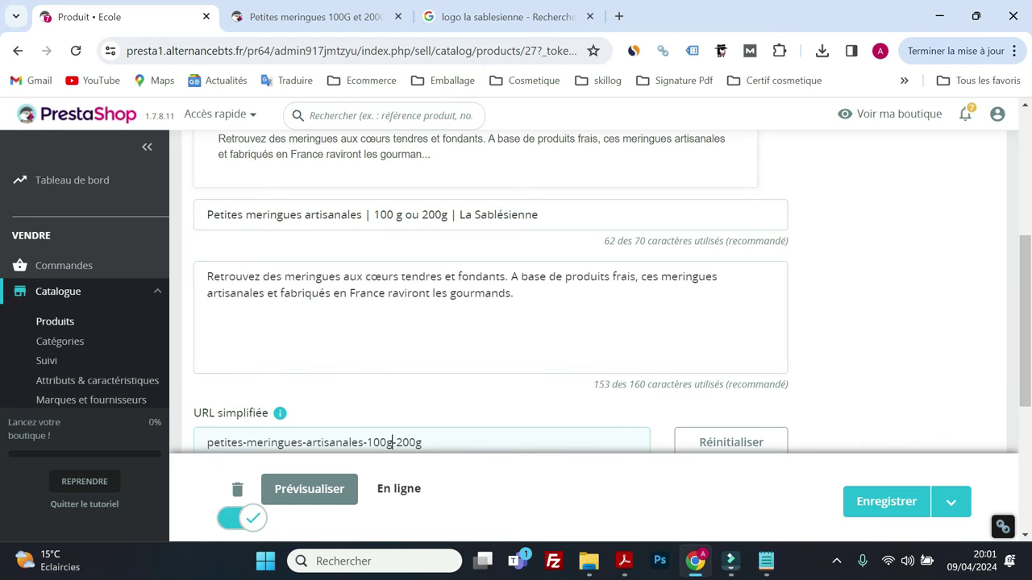
pyautogui.click(340, 276)
pyautogui.write('artisanales')
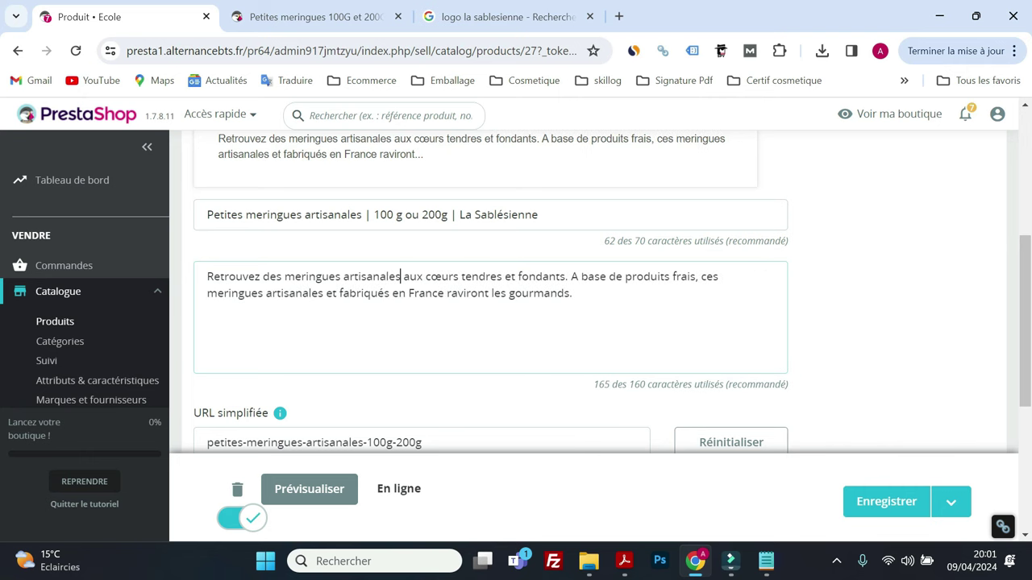
pyautogui.moveTo(266, 294); pyautogui.dragTo(336, 293)
pyautogui.press('BackSpace')
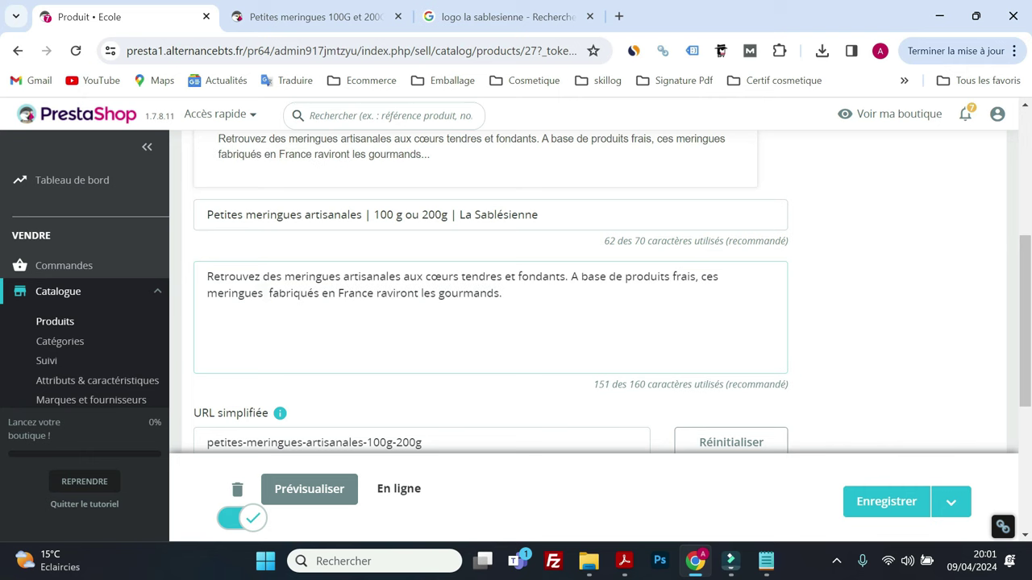
pyautogui.write('e')
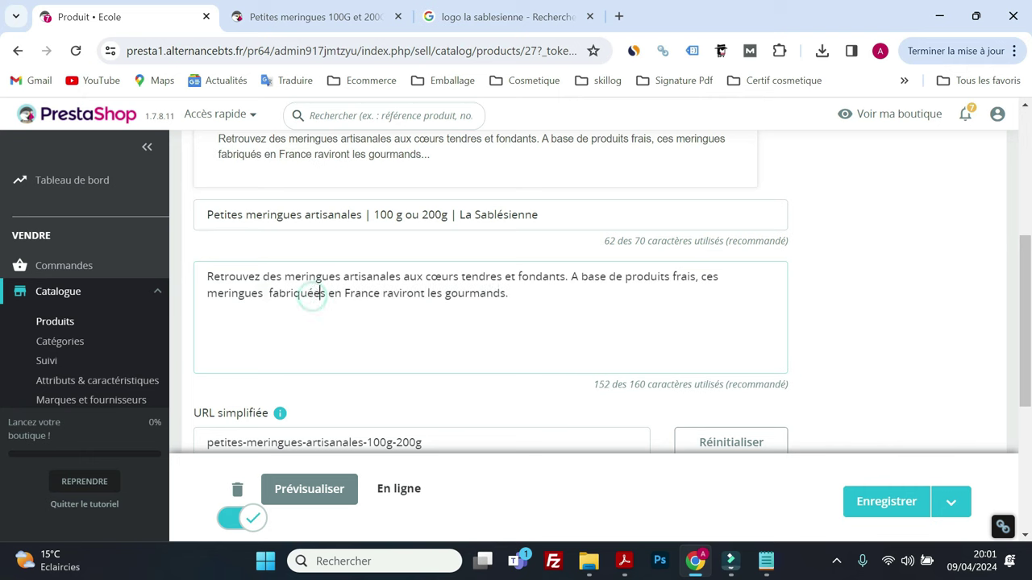
pyautogui.click(268, 293)
pyautogui.press('BackSpace')
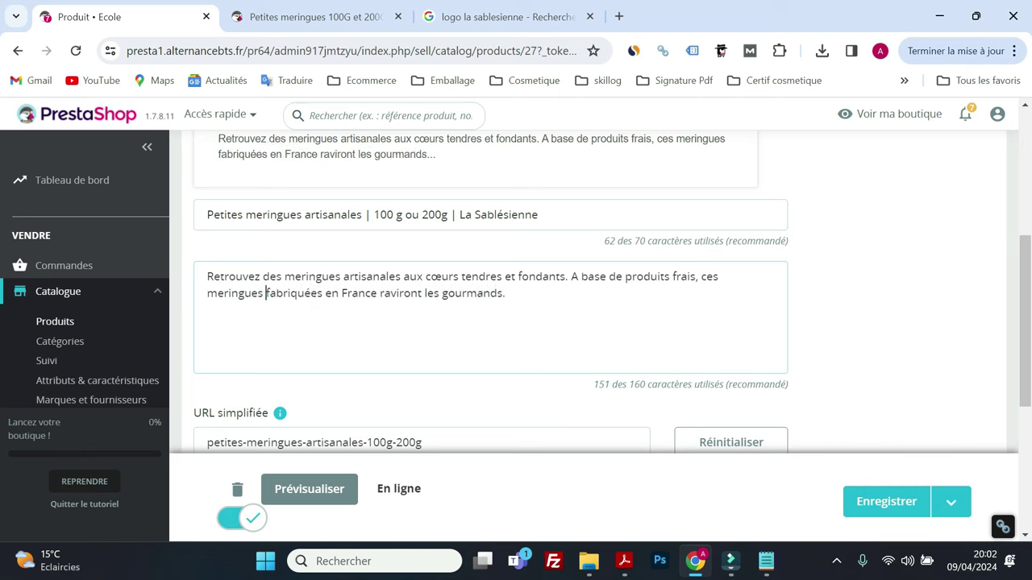
# Step: Insert "tous" before "les gourmands" in the meta description and save the product
pyautogui.click(424, 293)
pyautogui.write('tous')
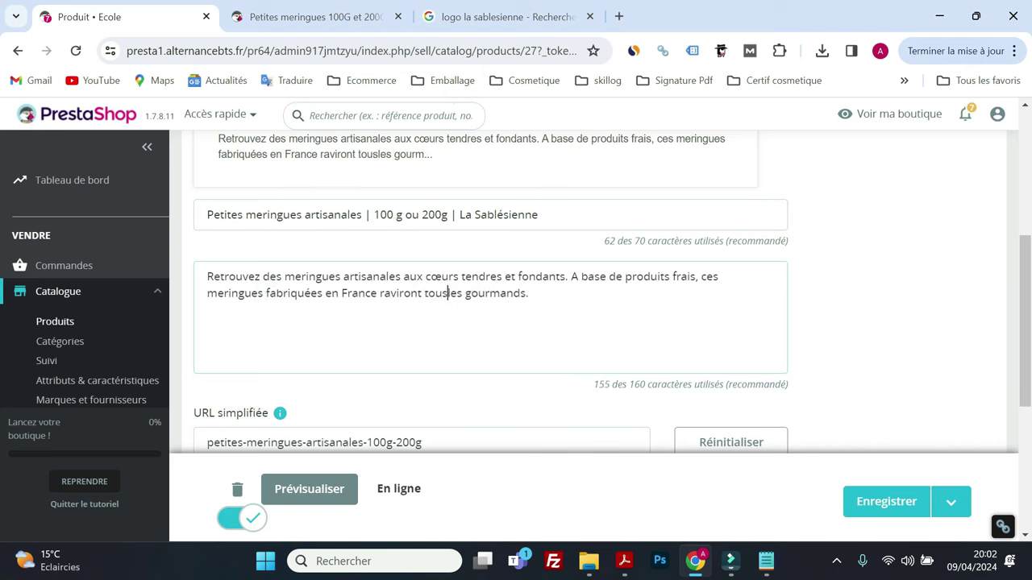
pyautogui.scroll(-3, 589, 352)
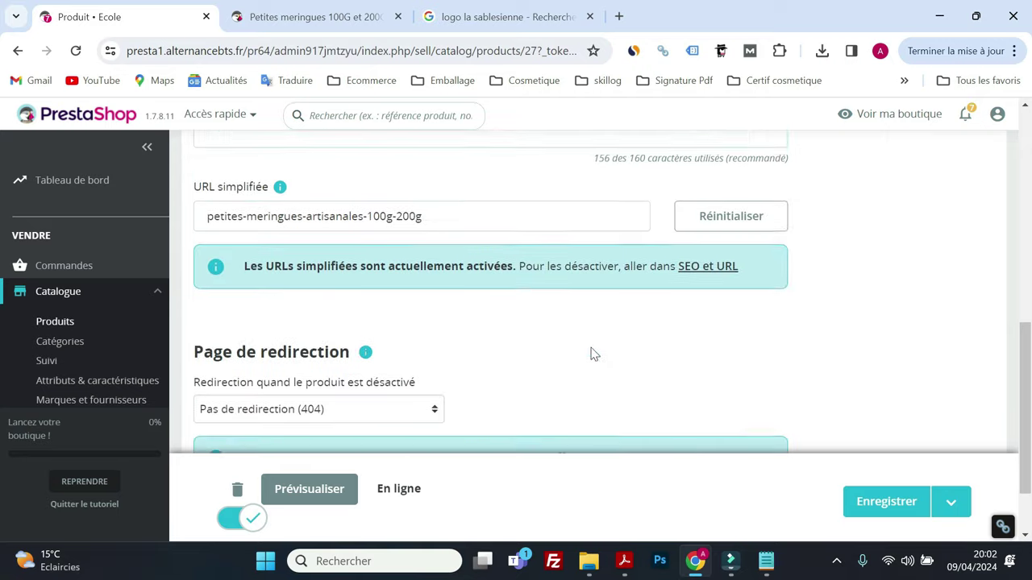
pyautogui.click(852, 510)
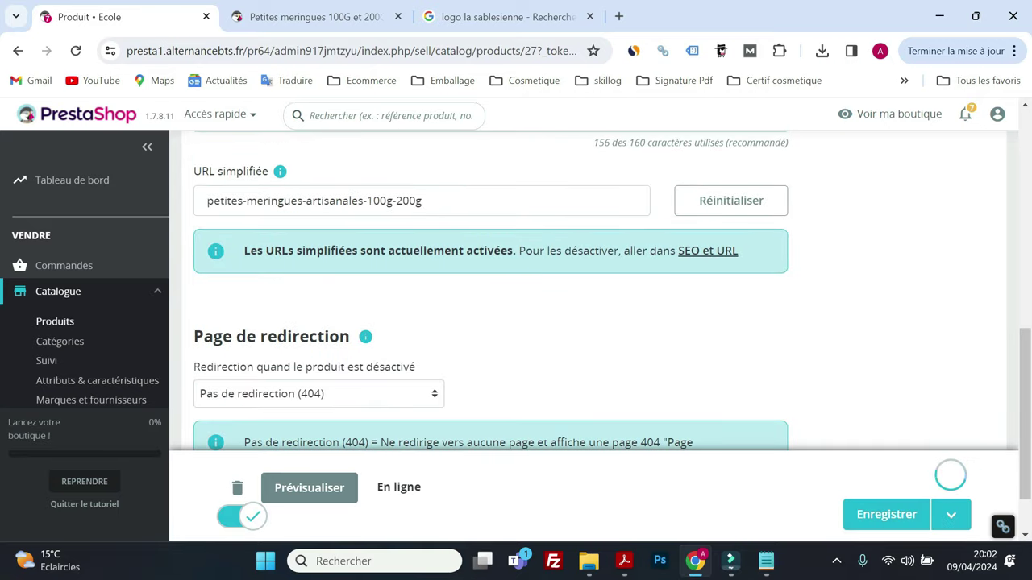
# Step: Preview the product in the shop and check its title, price, options and web exclusivity label
pyautogui.scroll(3, 588, 407)
pyautogui.scroll(4, 576, 421)
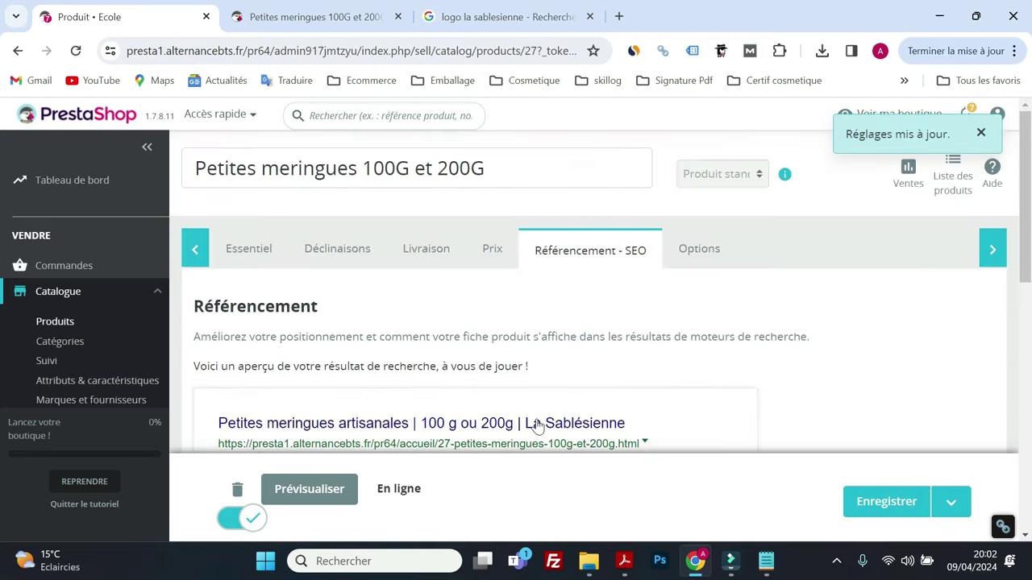
pyautogui.click(321, 491)
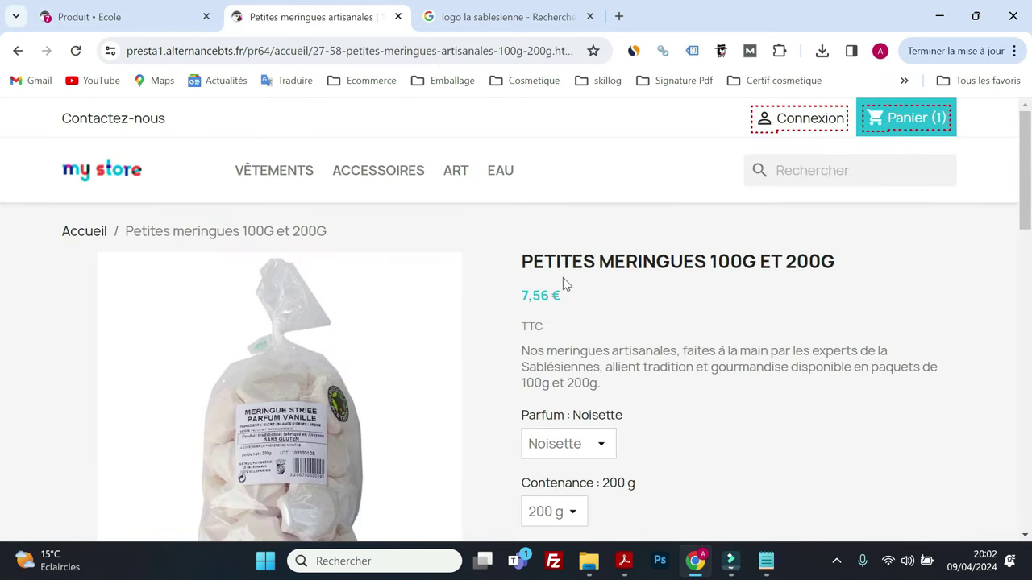
pyautogui.scroll(-1, 645, 286)
pyautogui.scroll(-2, 656, 283)
pyautogui.scroll(2, 661, 283)
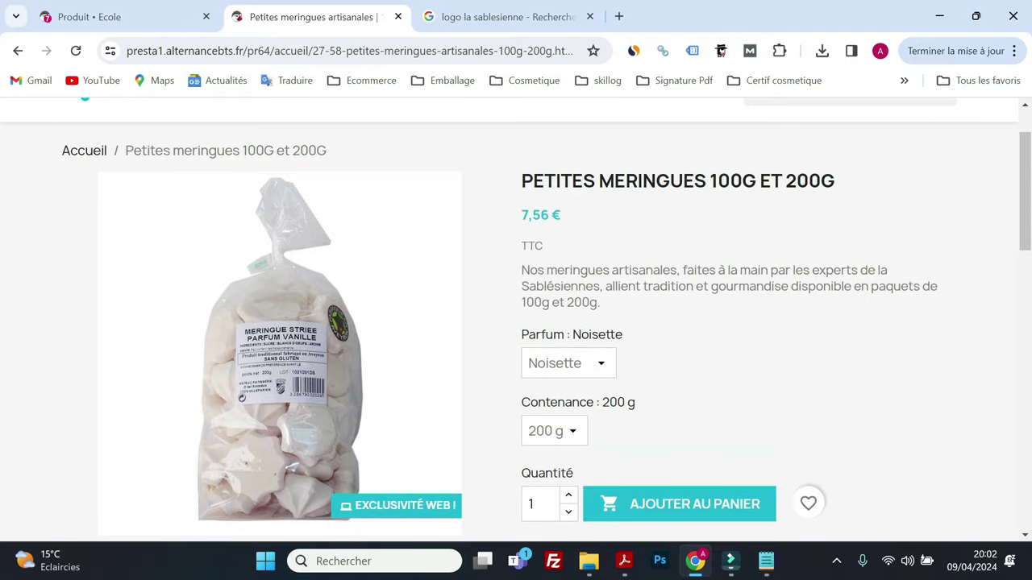
# Step: Insert "Artisanales" after "meringues" in the product name and save the product
pyautogui.click(100, 16)
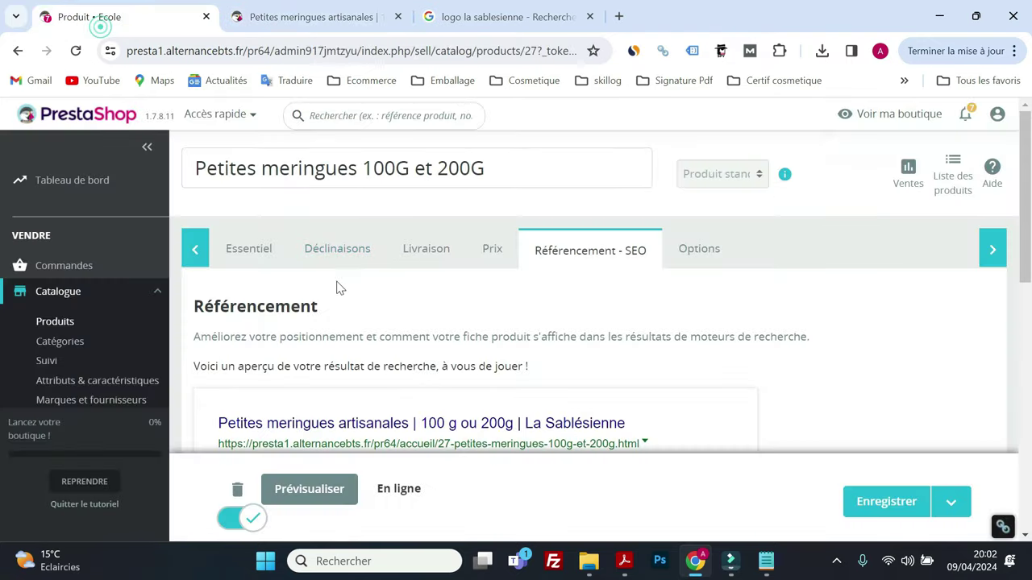
pyautogui.click(247, 256)
pyautogui.scroll(-2, 322, 351)
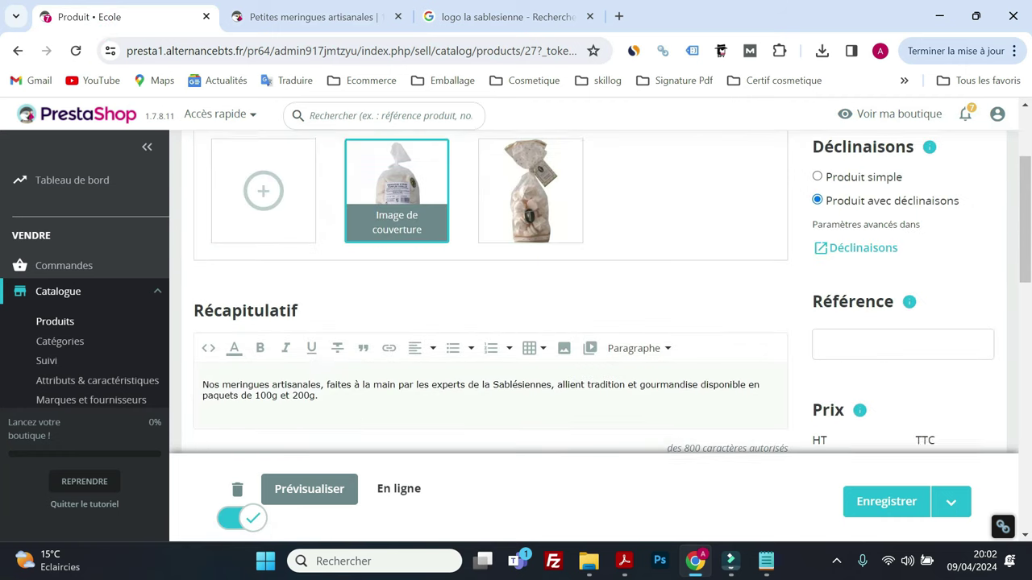
pyautogui.scroll(2, 338, 360)
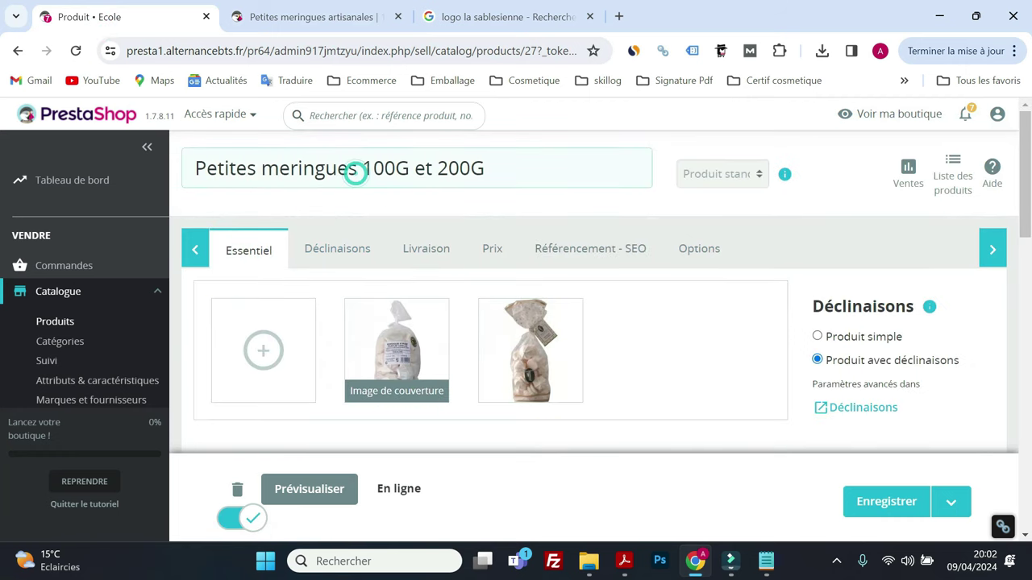
pyautogui.click(359, 169)
pyautogui.write('Art')
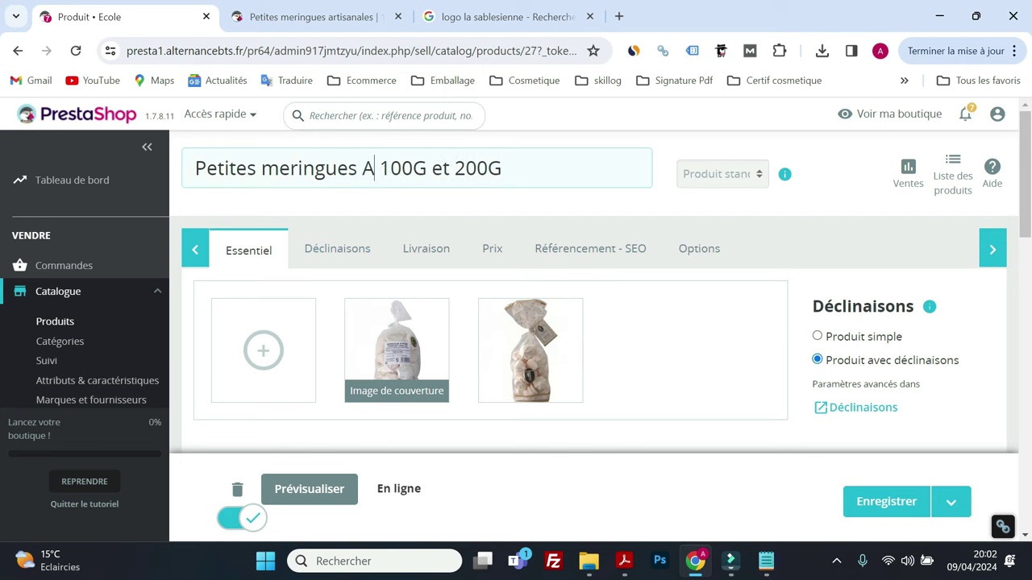
pyautogui.write('isa')
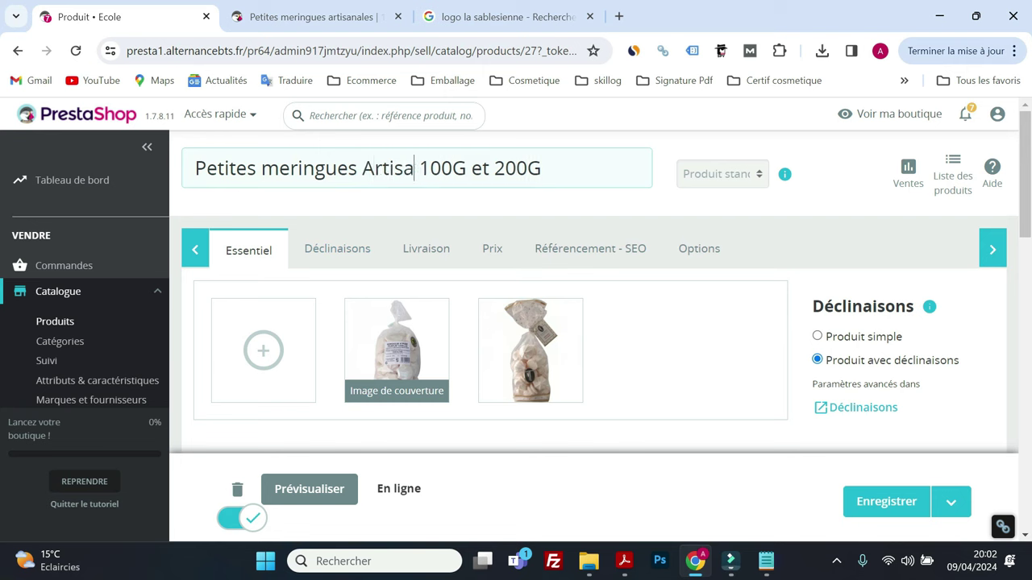
pyautogui.write('nale')
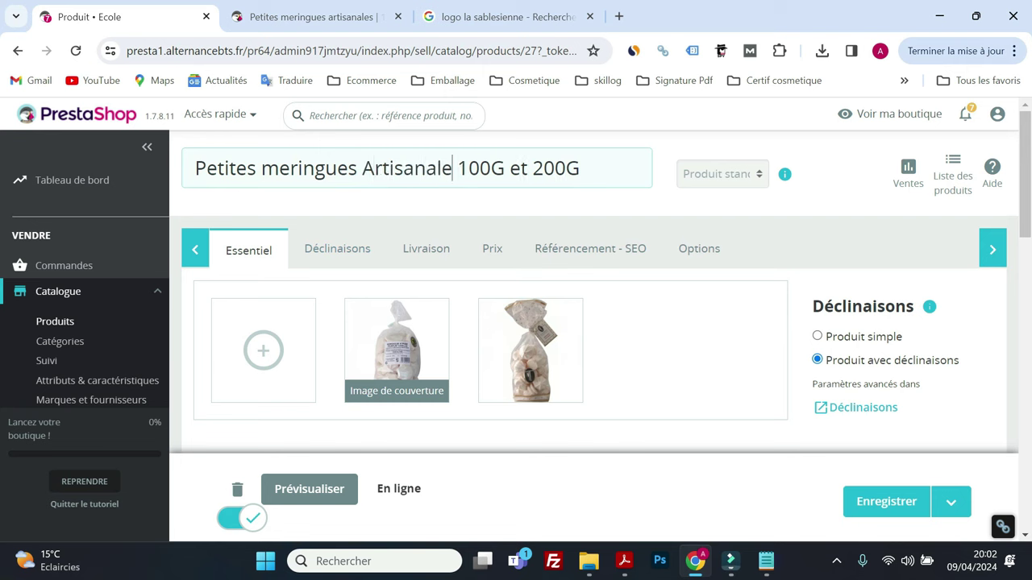
pyautogui.write('s')
pyautogui.click(883, 504)
# Step: Reload the product's shop page and check its title, options, return and delivery policies, and product details
pyautogui.click(314, 16)
pyautogui.click(76, 51)
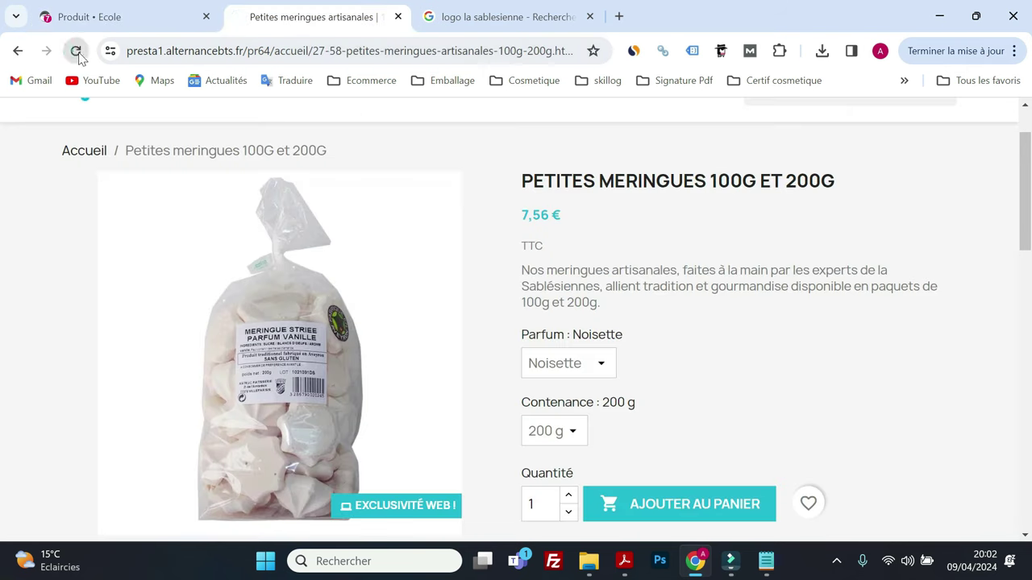
pyautogui.scroll(-1, 583, 253)
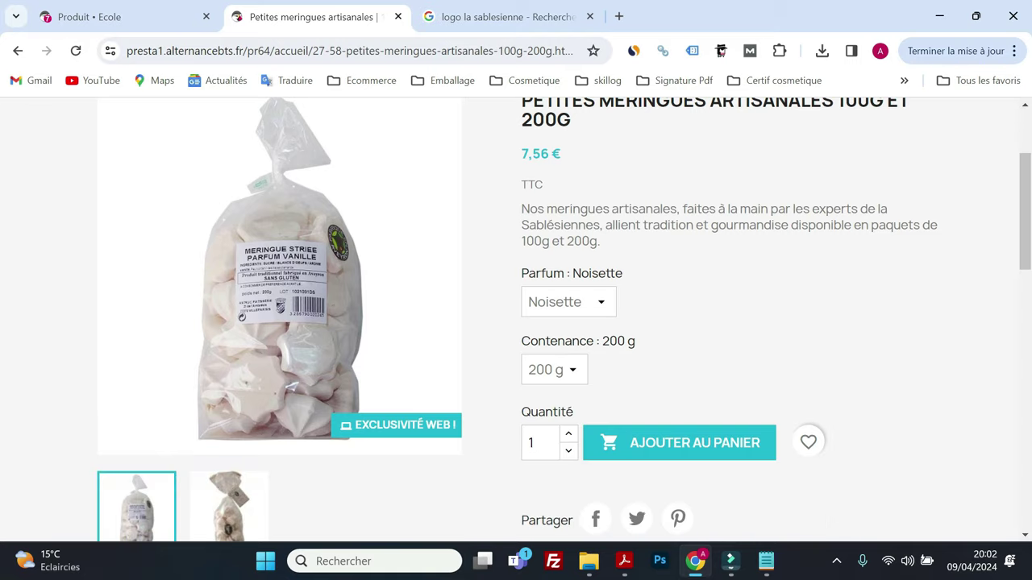
pyautogui.scroll(-3, 589, 351)
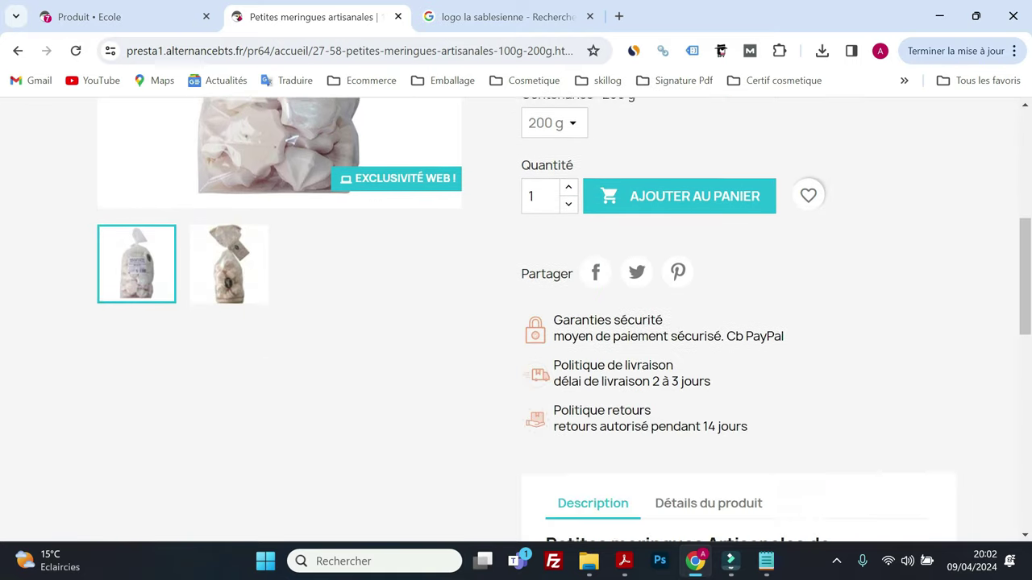
pyautogui.scroll(-3, 675, 282)
pyautogui.click(677, 277)
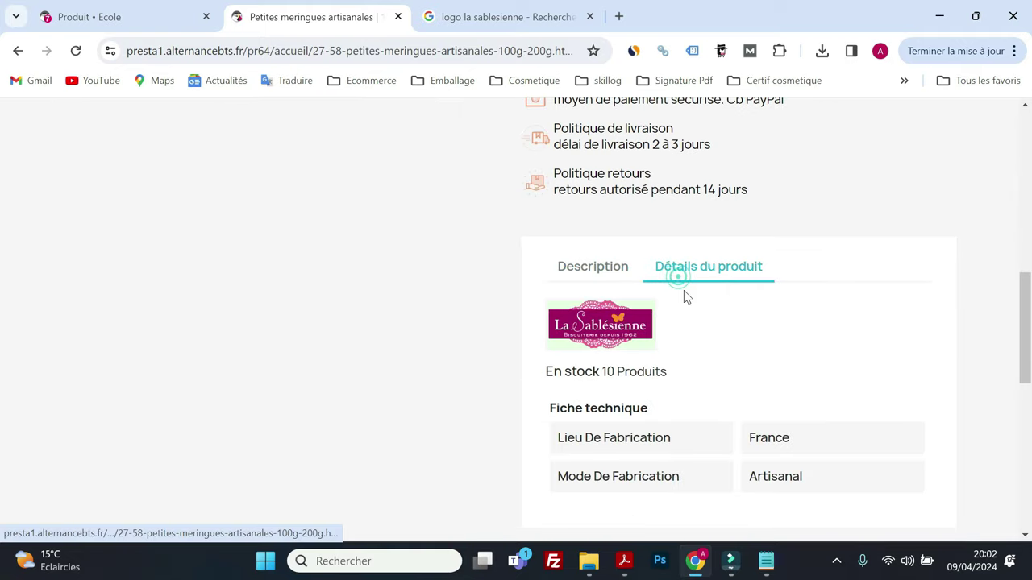
pyautogui.scroll(-2, 685, 306)
pyautogui.scroll(3, 690, 331)
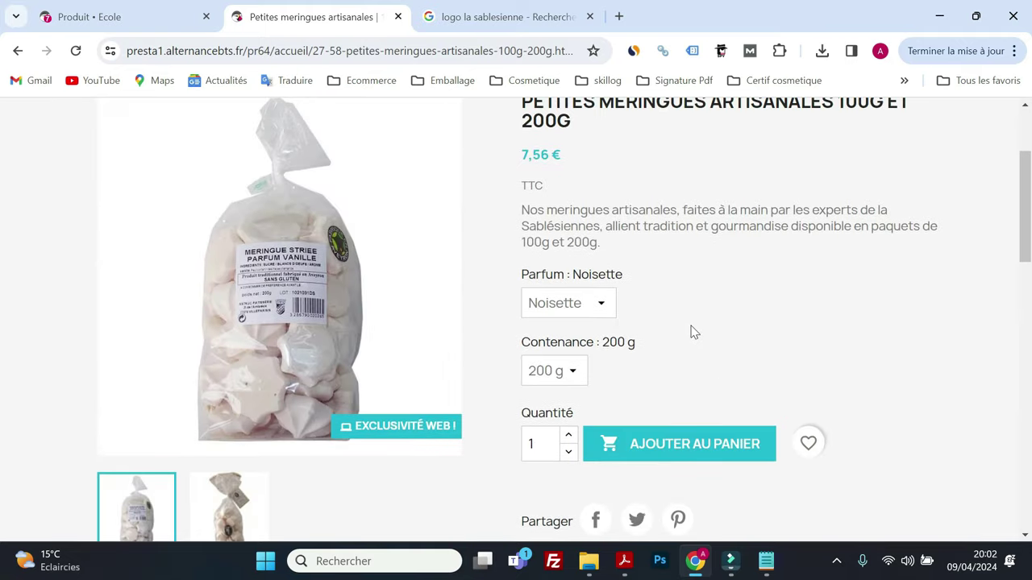
pyautogui.scroll(-2, 690, 330)
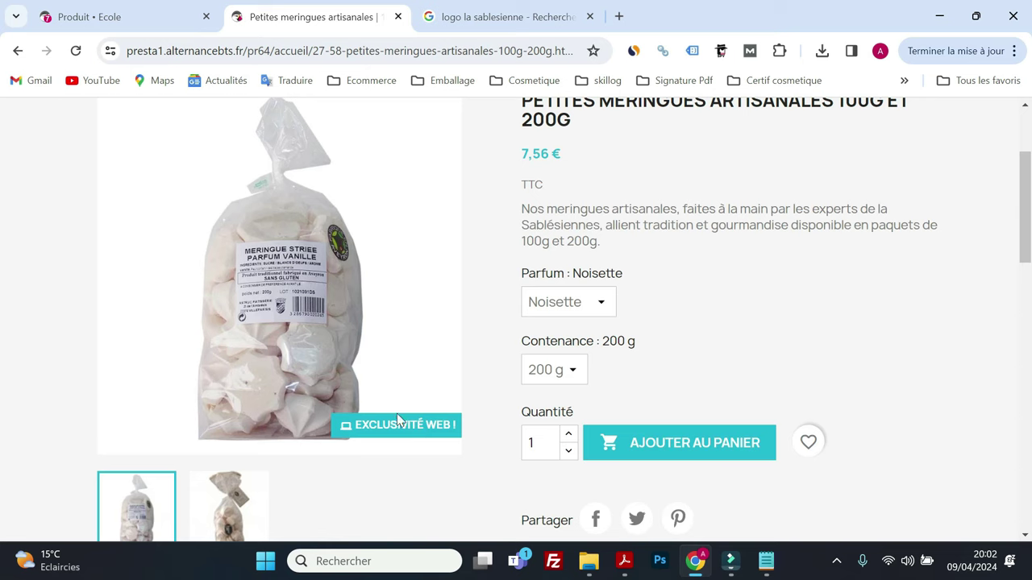
pyautogui.scroll(-1, 401, 413)
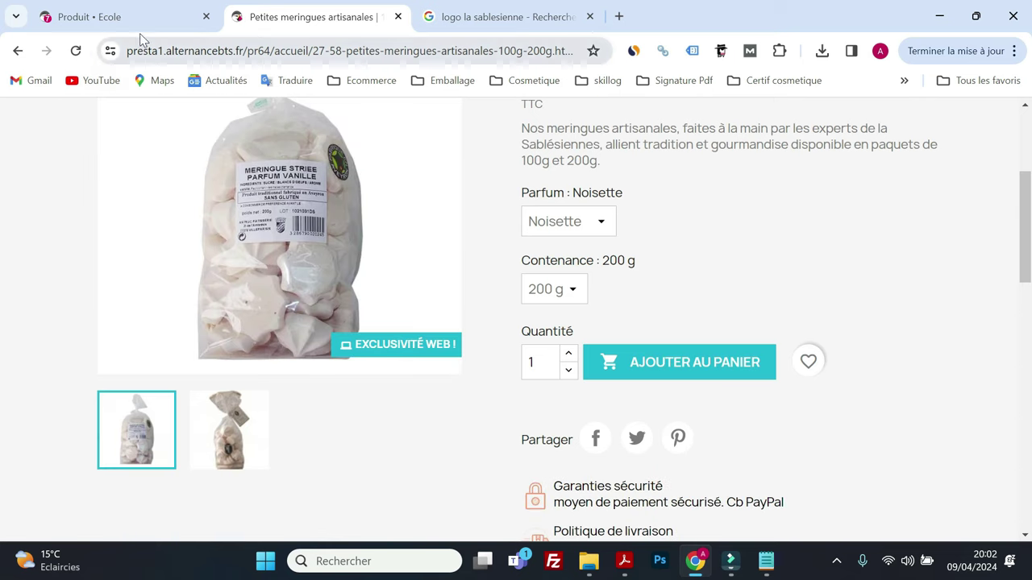
# Step: Add "Boites de langues de chats" as the associated product of the Petites meringues and save
pyautogui.click(144, 24)
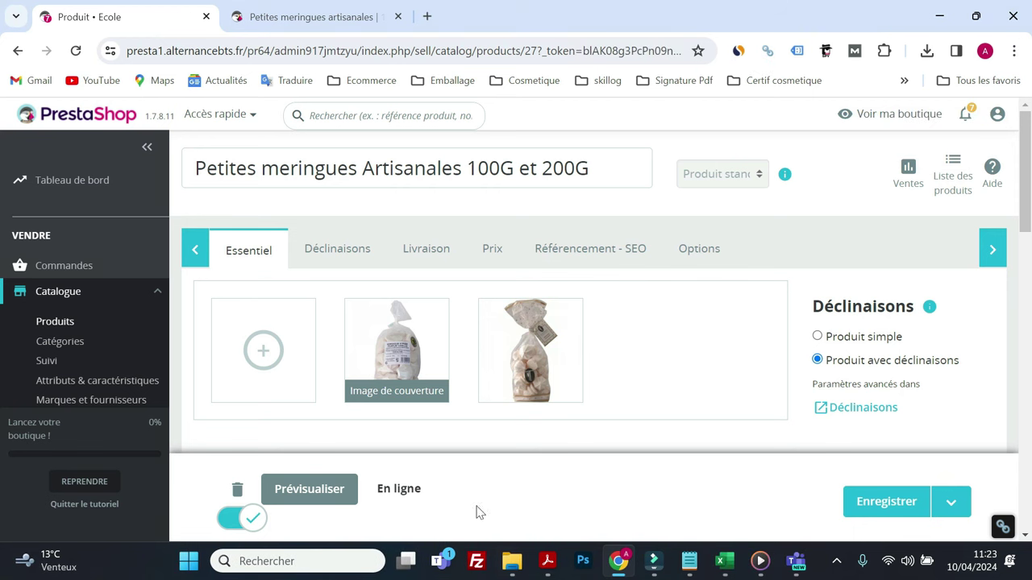
pyautogui.moveTo(547, 561)
pyautogui.click(508, 470)
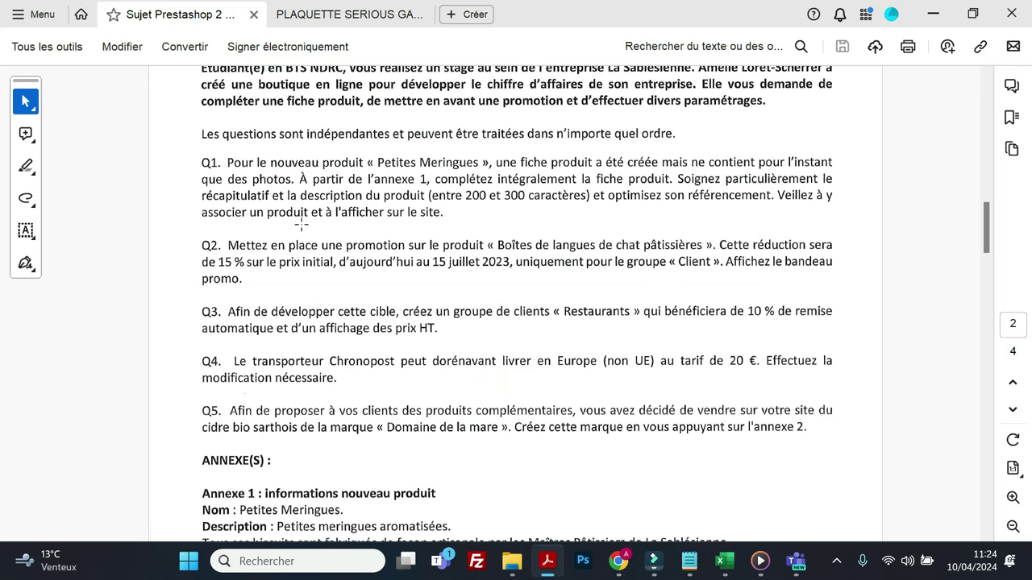
pyautogui.click(932, 14)
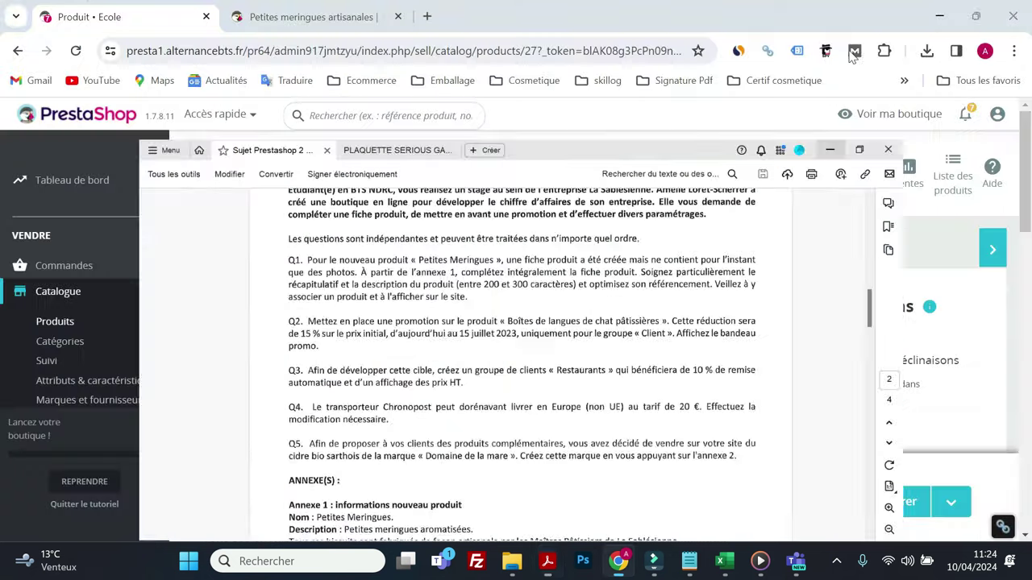
pyautogui.scroll(-3, 343, 268)
pyautogui.scroll(-15, 347, 270)
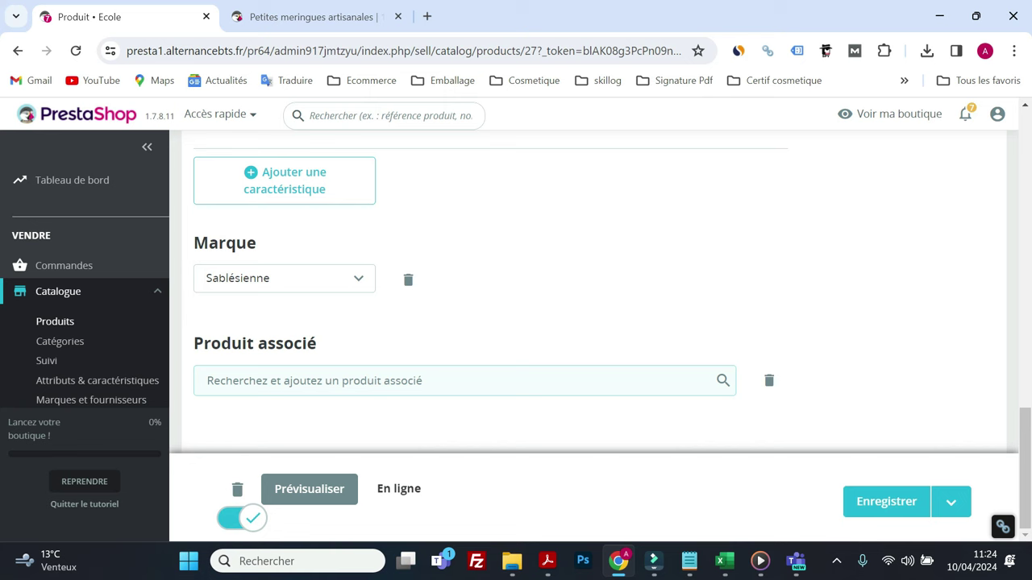
pyautogui.write('langues')
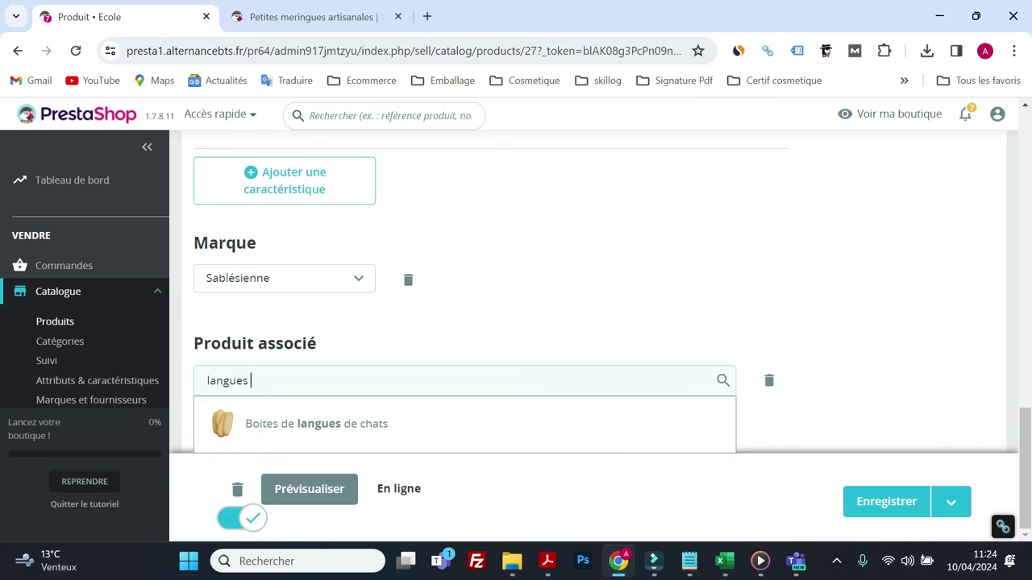
pyautogui.click(324, 427)
pyautogui.scroll(-1, 357, 368)
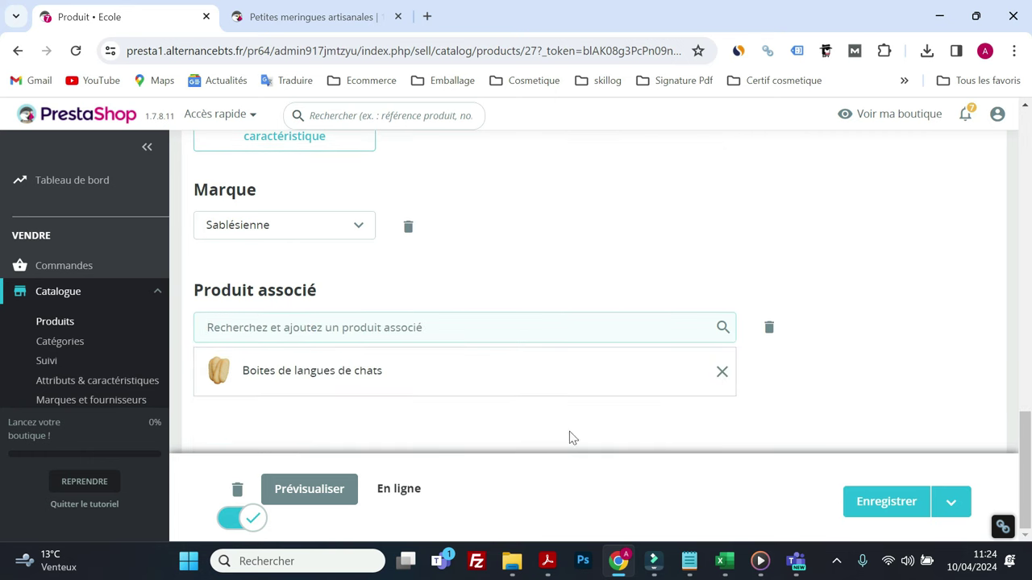
pyautogui.click(864, 506)
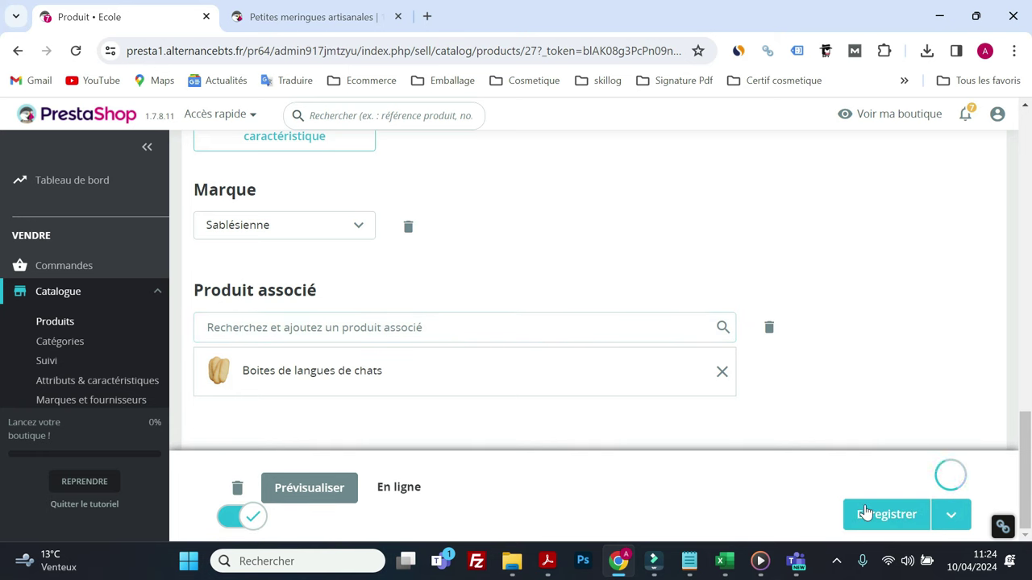
# Step: Reload the product's shop page and check the associated product under "Vous aimerez aussi"
pyautogui.click(314, 20)
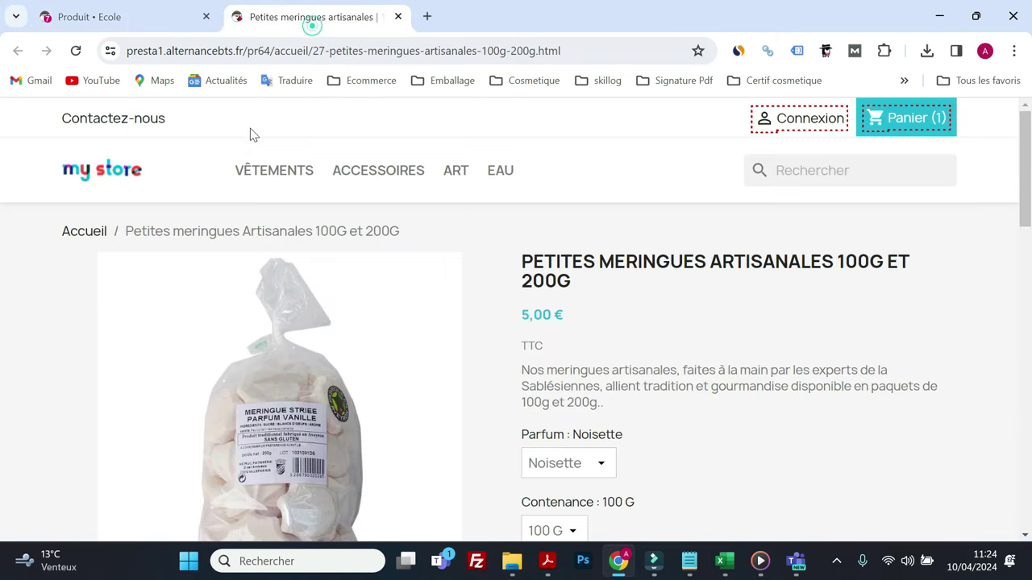
pyautogui.click(75, 50)
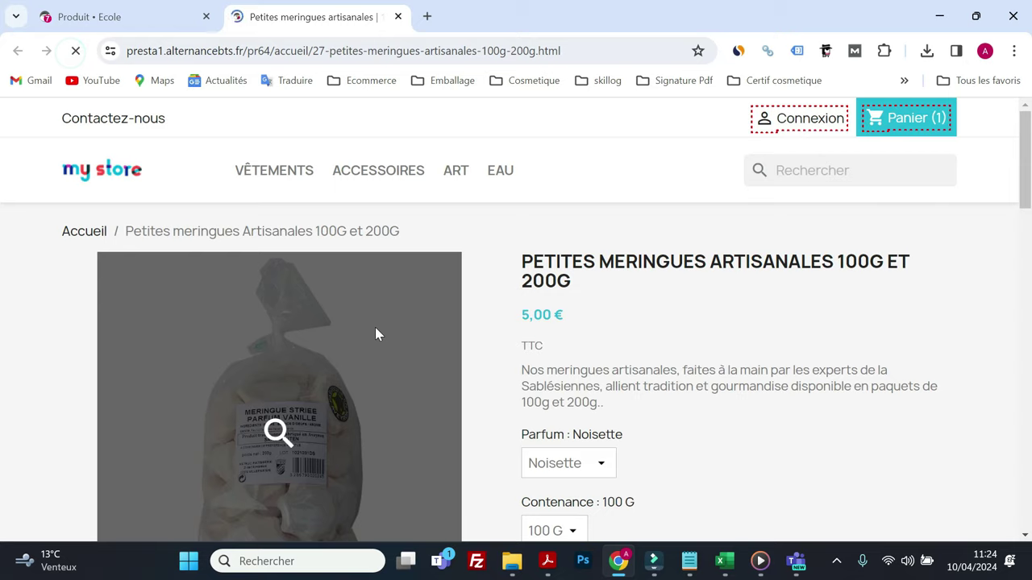
pyautogui.scroll(-10, 374, 333)
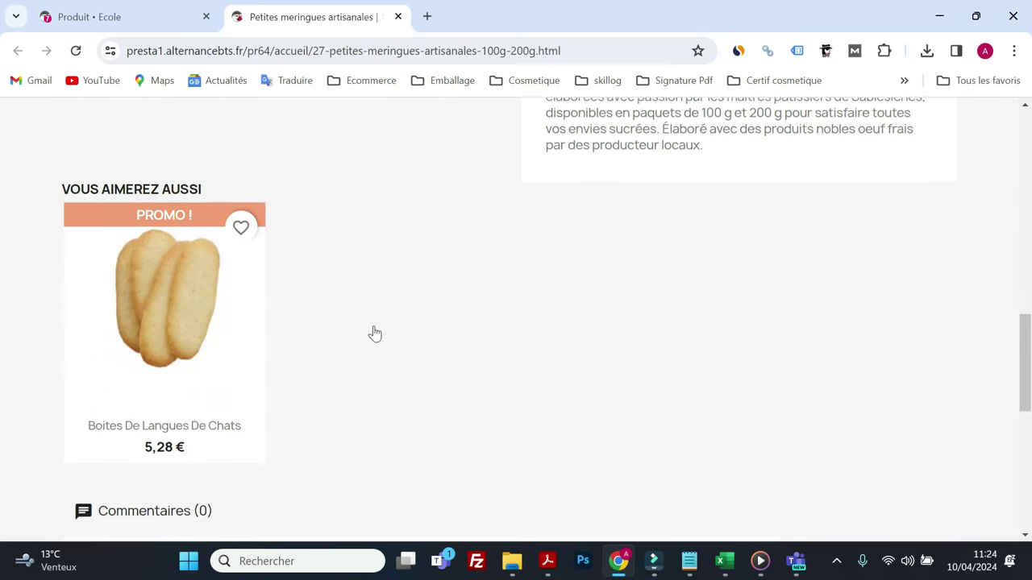
pyautogui.scroll(10, 323, 412)
pyautogui.scroll(-10, 325, 384)
pyautogui.moveTo(228, 359)
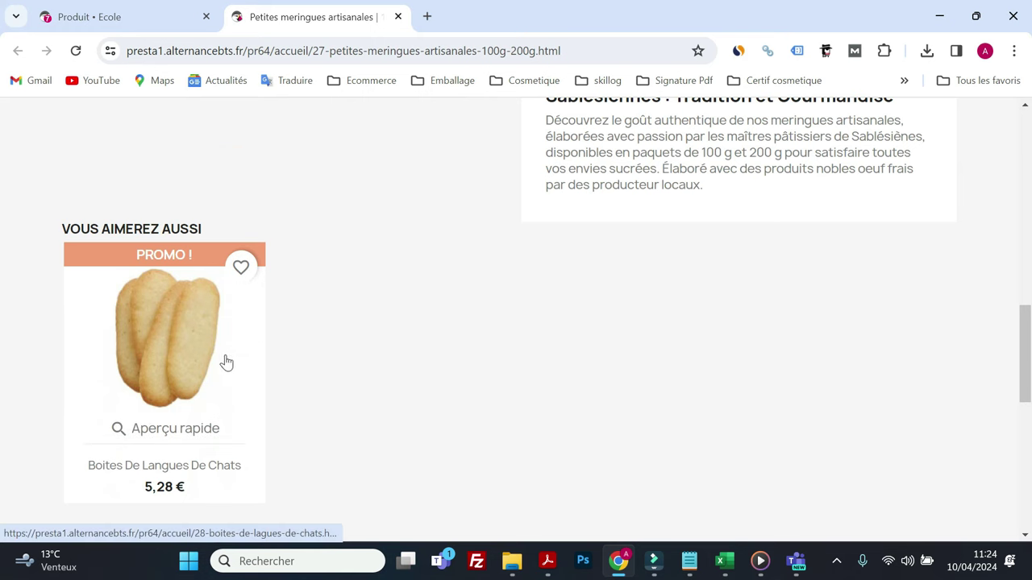
# Step: Switch to the PDF brief and read question 2 about the promotion on the langues de chat boxes
pyautogui.moveTo(548, 566)
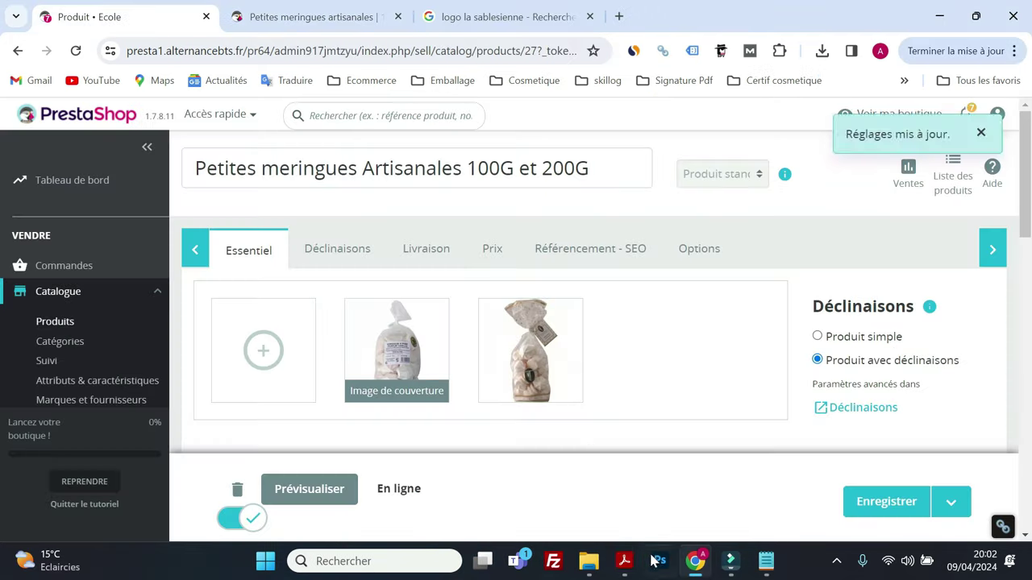
pyautogui.click(625, 564)
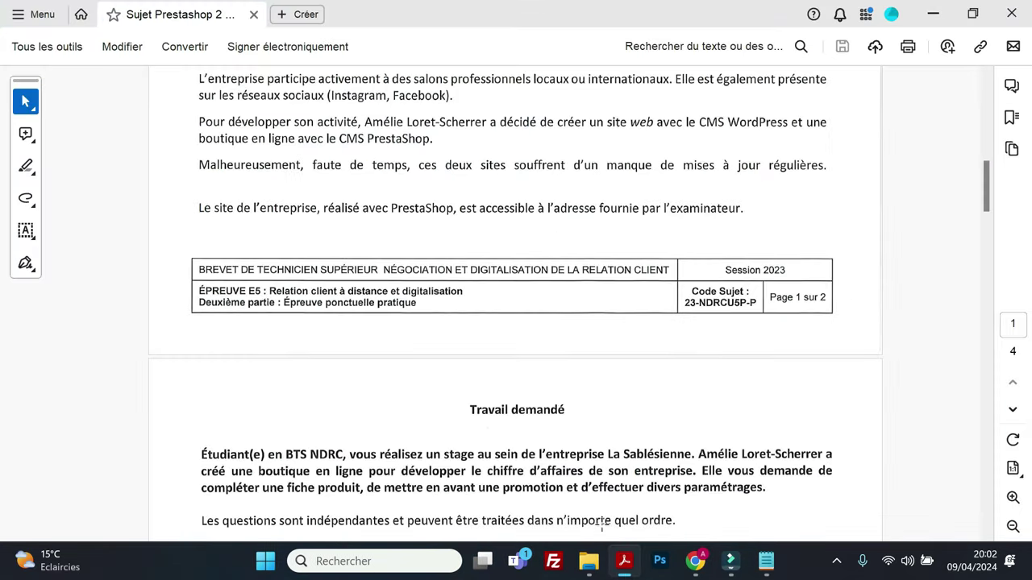
pyautogui.scroll(-1, 499, 342)
pyautogui.scroll(2, 500, 342)
pyautogui.scroll(-5, 455, 335)
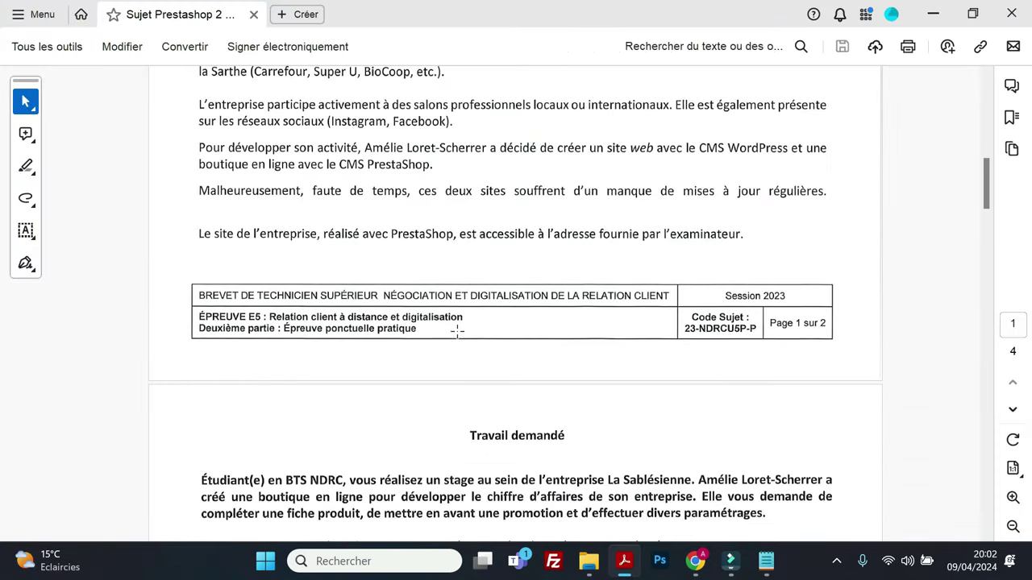
pyautogui.scroll(-1, 455, 335)
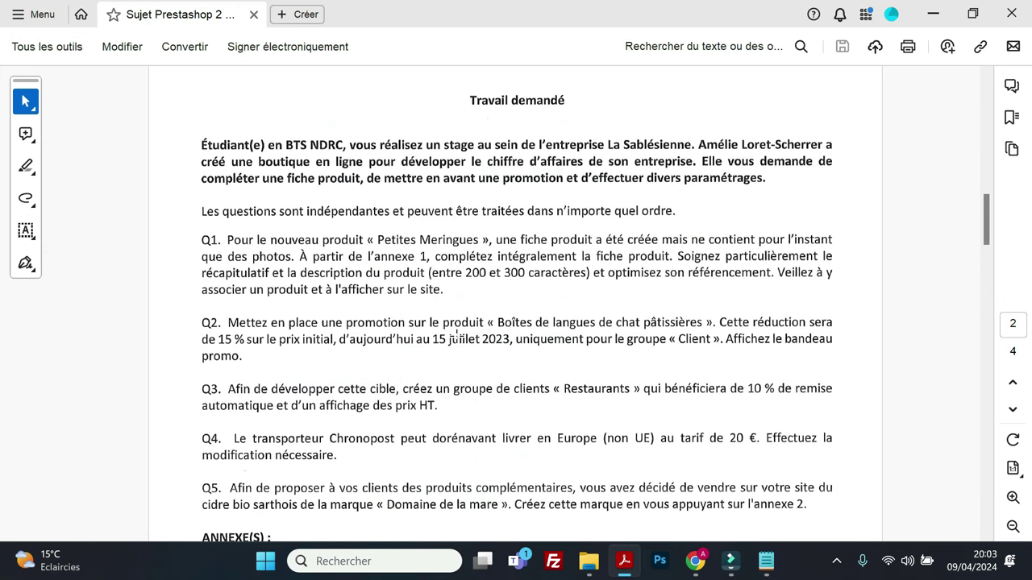
pyautogui.click(933, 14)
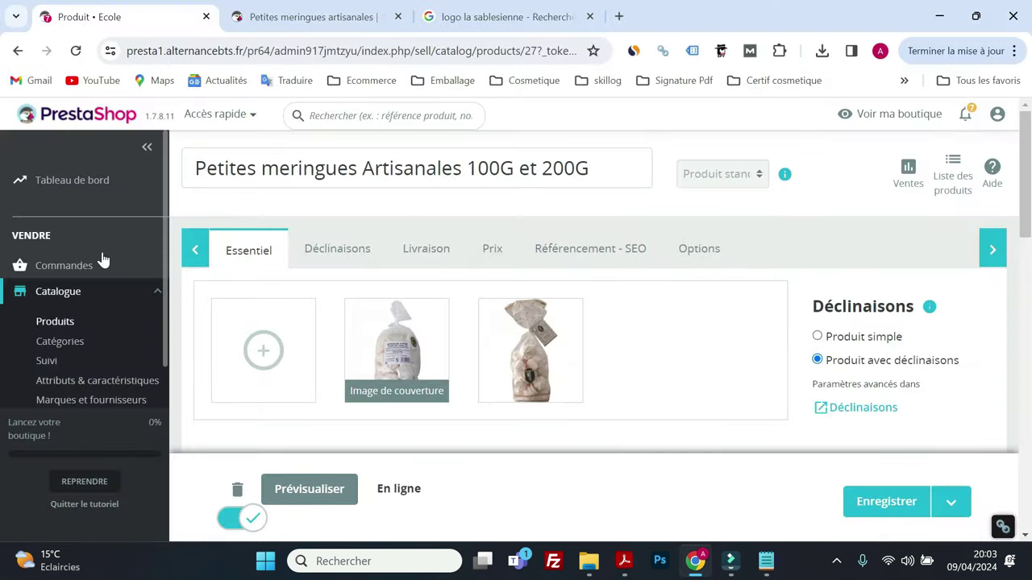
# Step: Open the "Boites de langues de chats" product from the catalogue for editing and display its price settings
pyautogui.click(103, 297)
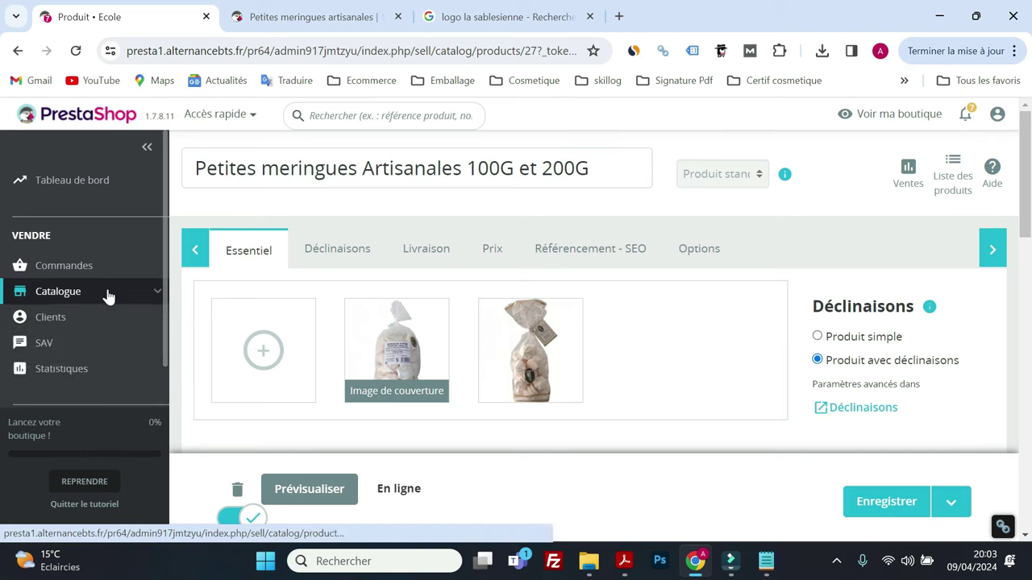
pyautogui.click(108, 297)
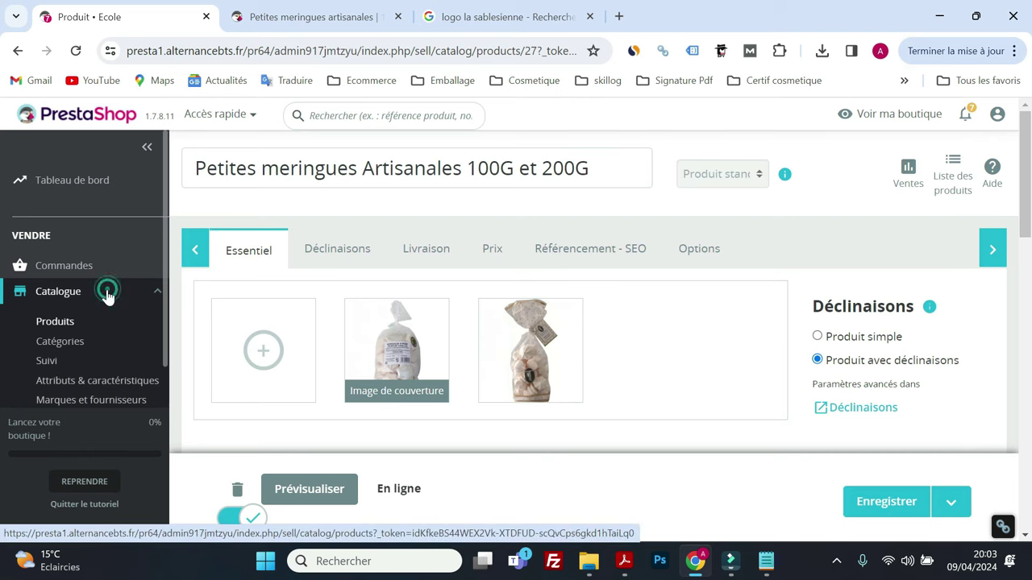
pyautogui.click(58, 323)
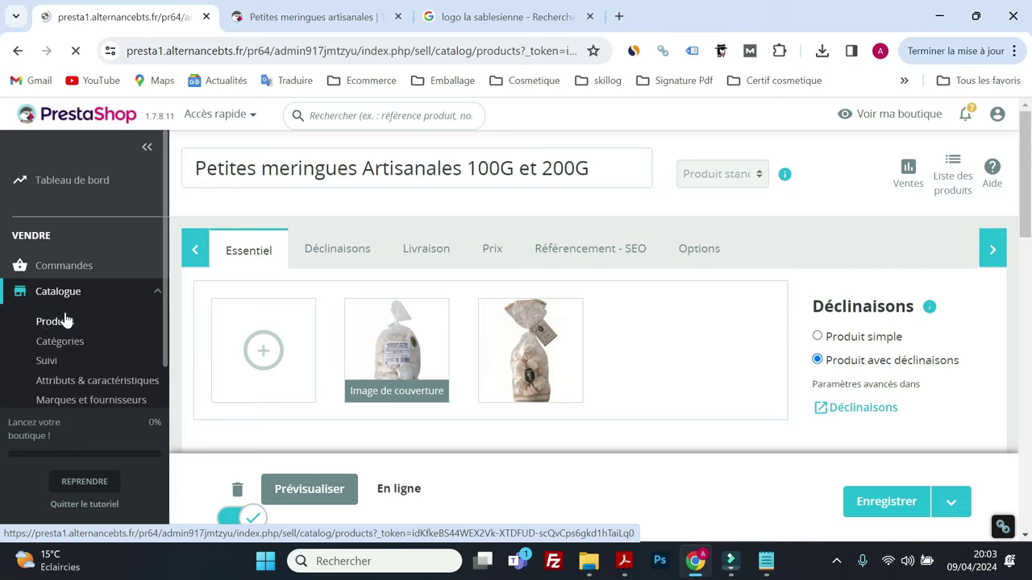
pyautogui.scroll(-2, 330, 323)
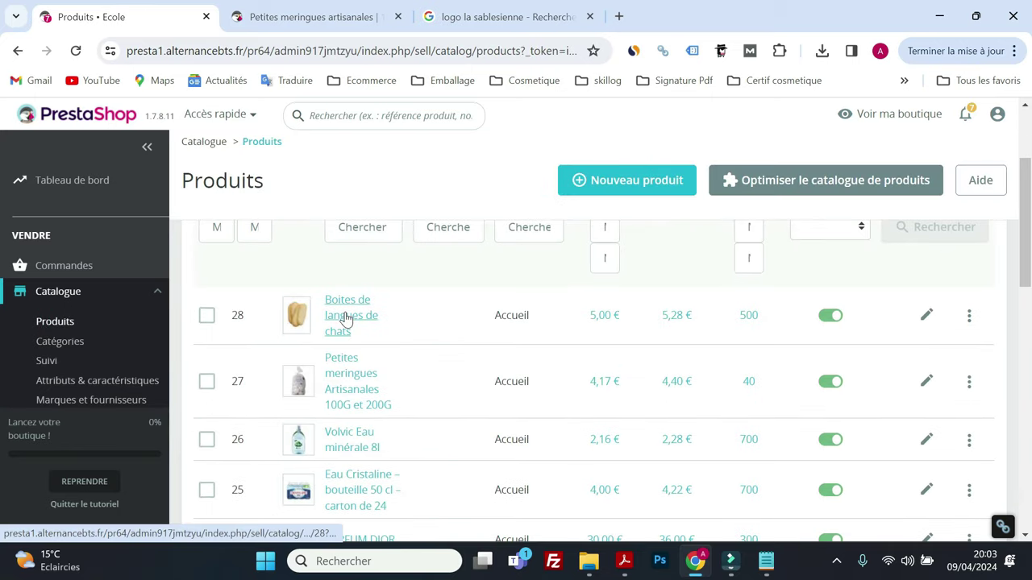
pyautogui.click(924, 315)
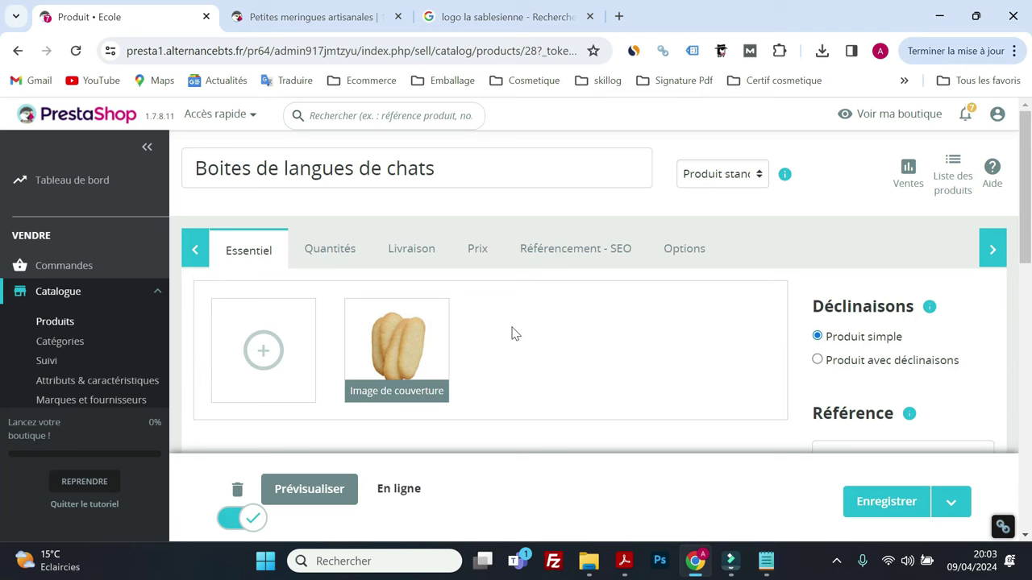
pyautogui.click(475, 251)
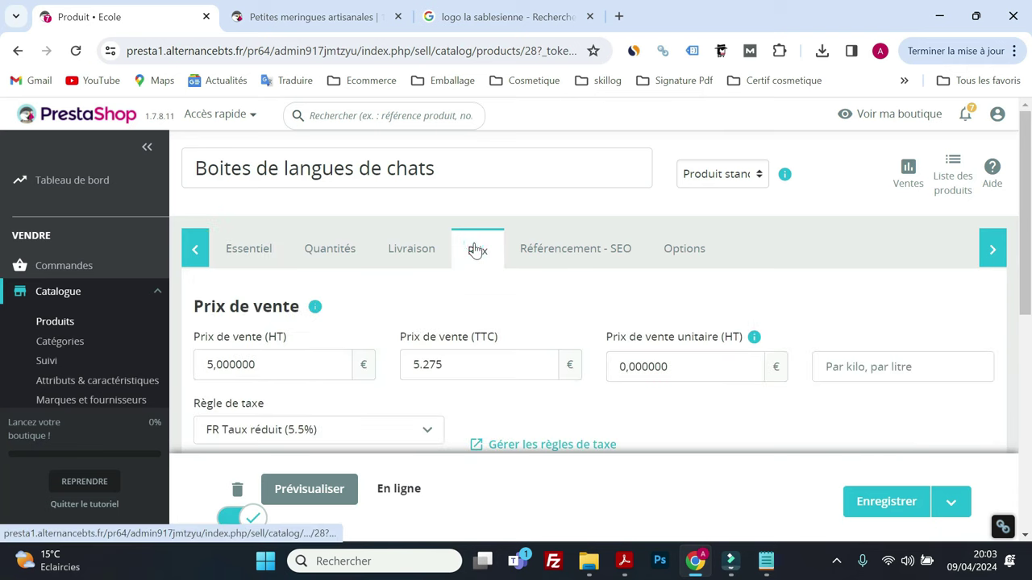
# Step: Start a new specific price for the product and restrict it to the Client group, as question 2 of the PDF brief requires
pyautogui.scroll(-2, 397, 270)
pyautogui.scroll(-3, 396, 270)
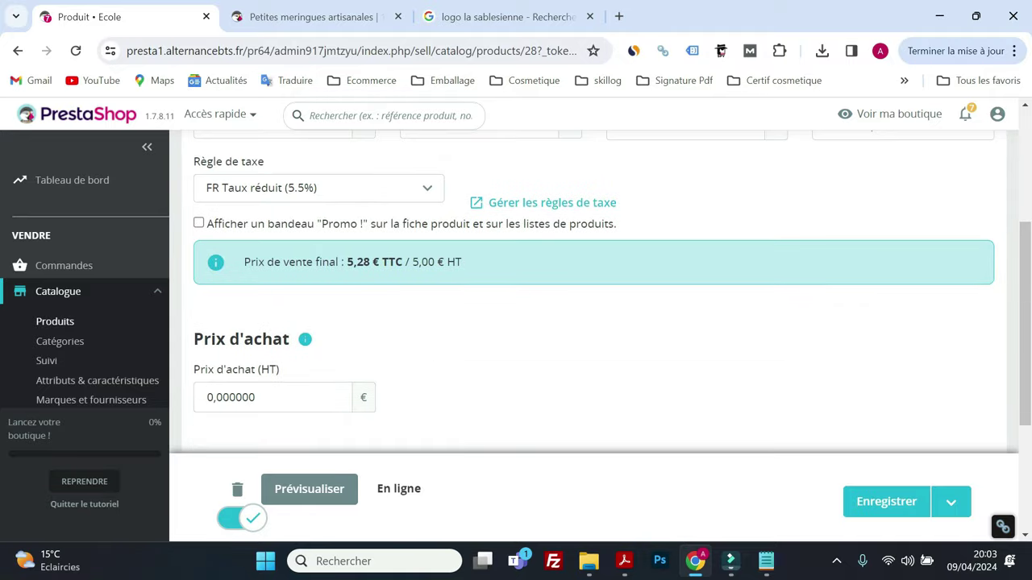
pyautogui.click(297, 353)
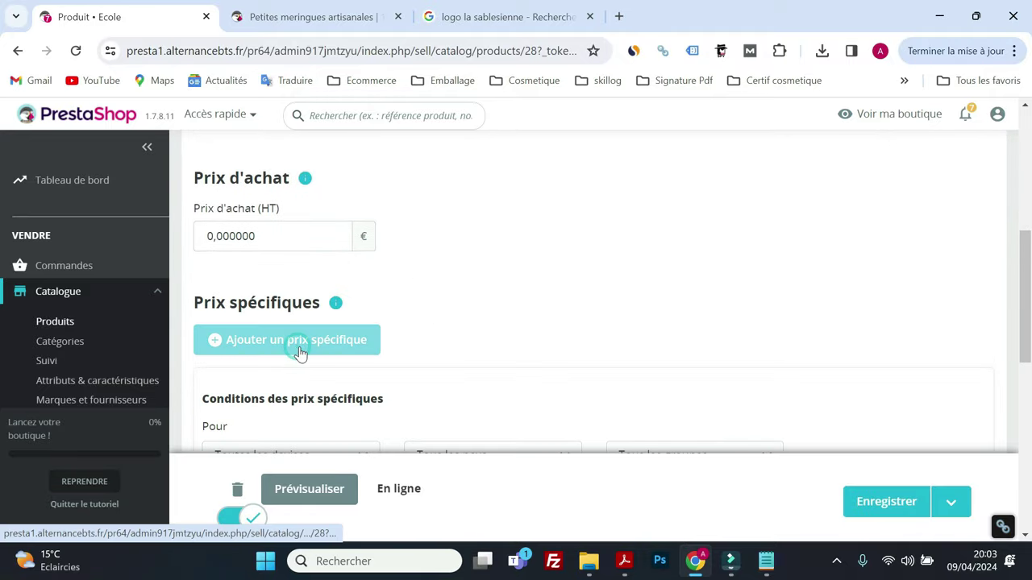
pyautogui.scroll(-3, 352, 338)
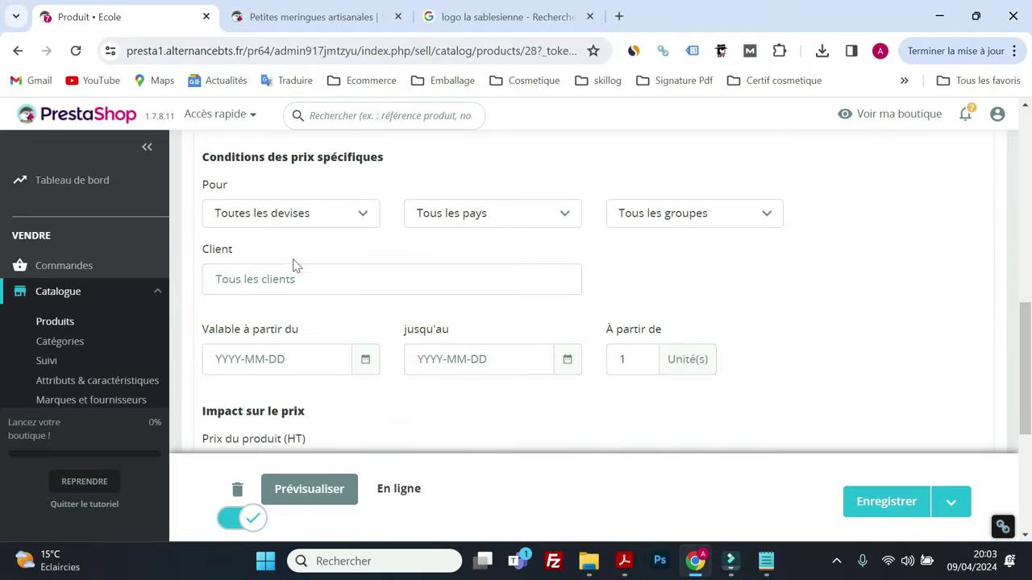
pyautogui.click(674, 218)
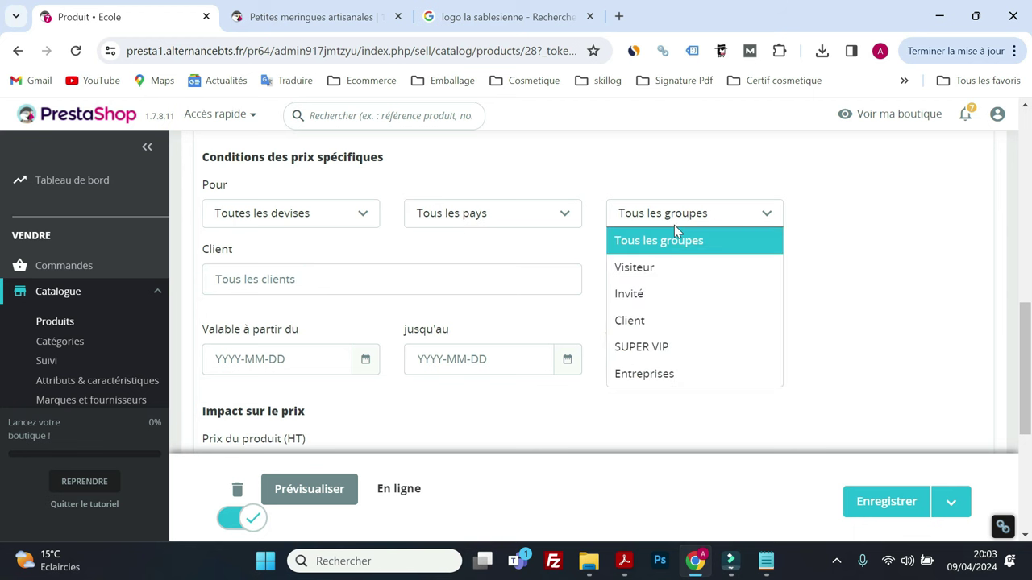
pyautogui.click(626, 562)
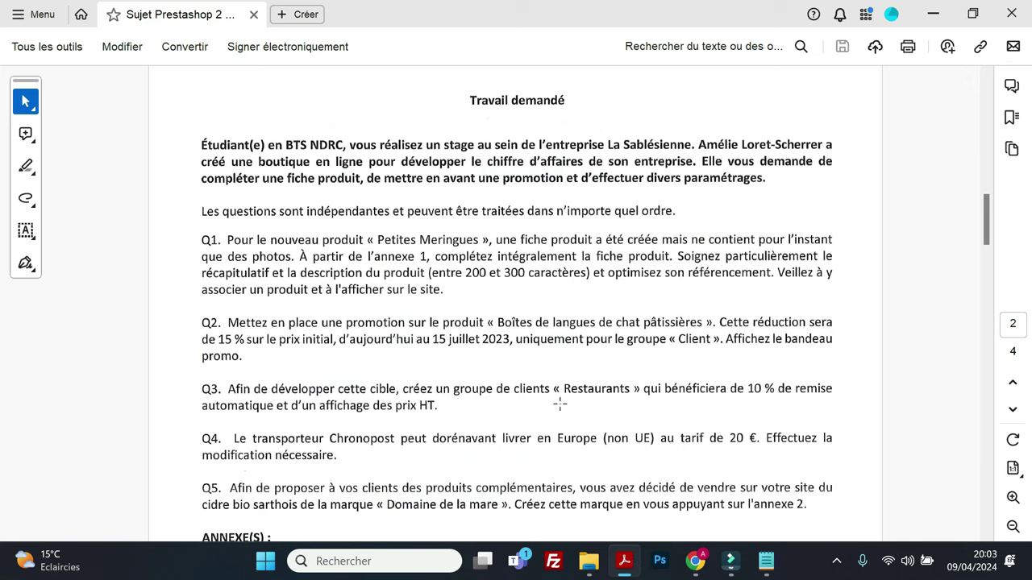
pyautogui.click(623, 570)
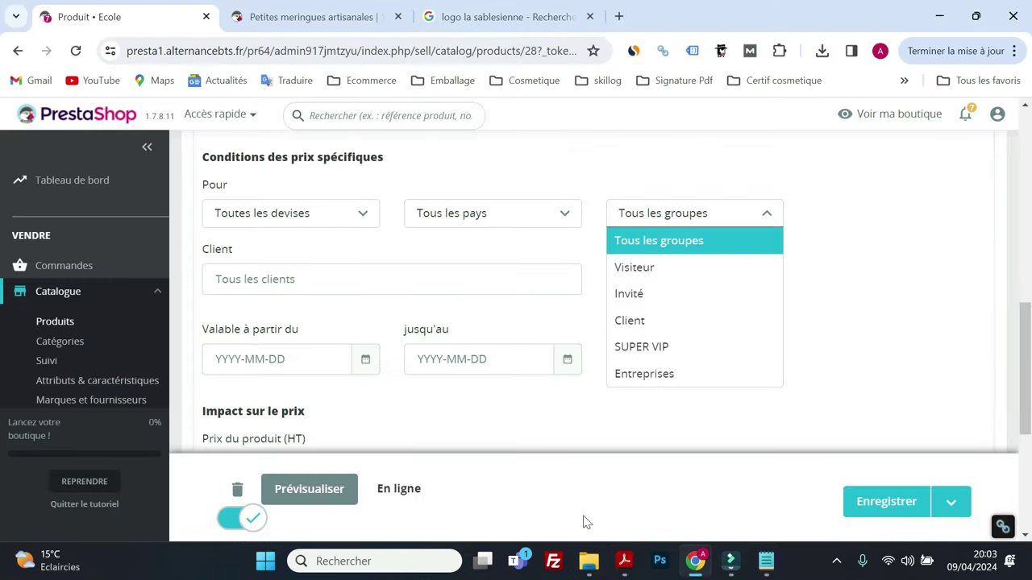
pyautogui.click(642, 324)
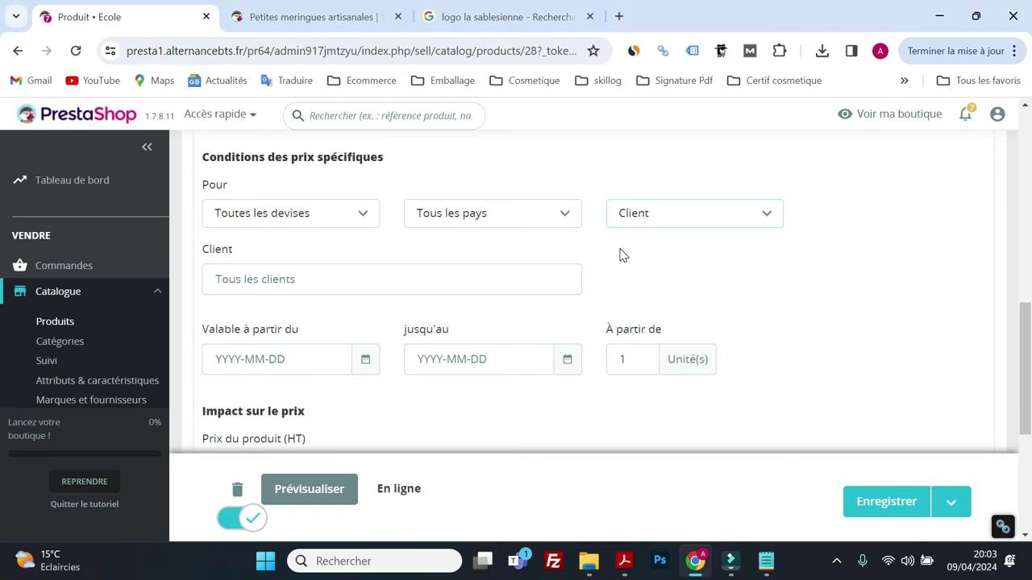
# Step: Set the start date of the specific price to 2024-04-09
pyautogui.scroll(-1, 621, 258)
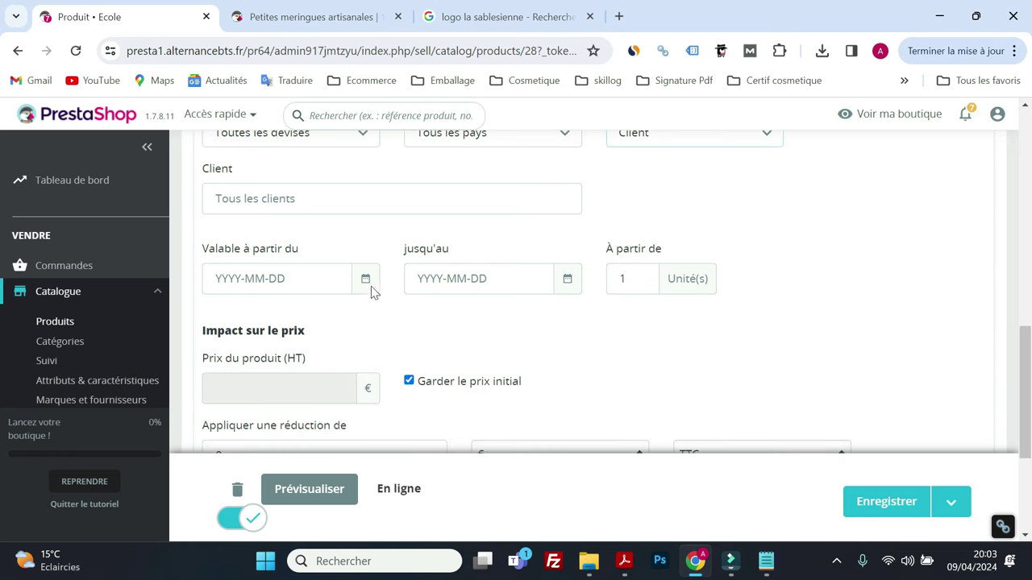
pyautogui.click(317, 281)
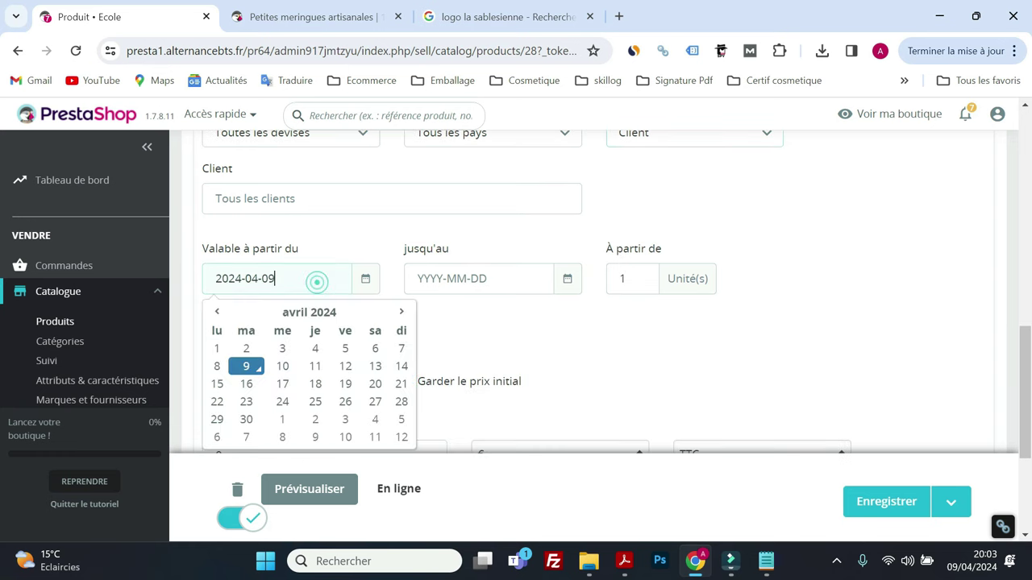
pyautogui.click(245, 366)
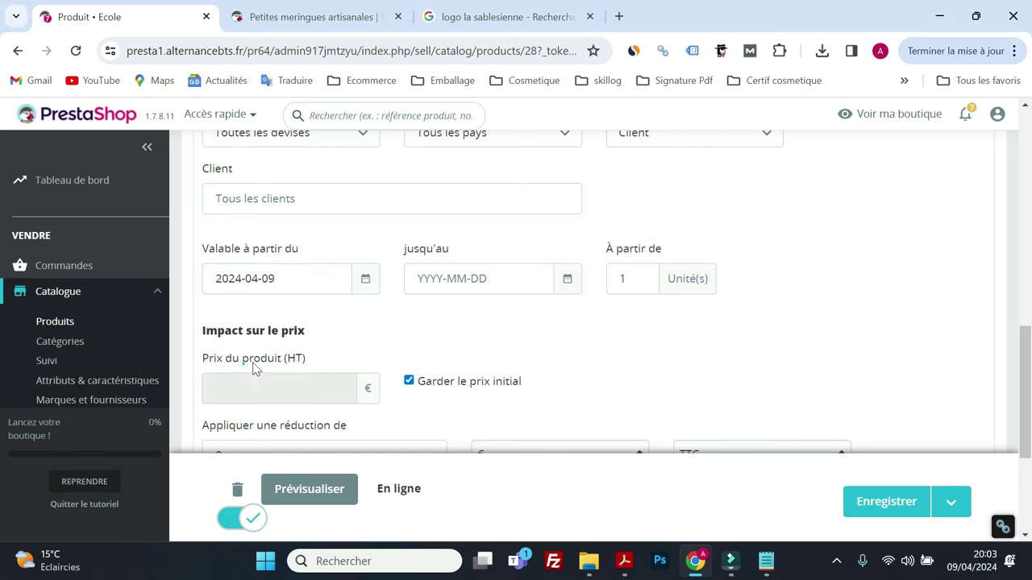
# Step: Check the promotion period in the PDF brief and set the specific price's end date to 2024-07-15 in PrestaShop
pyautogui.click(624, 561)
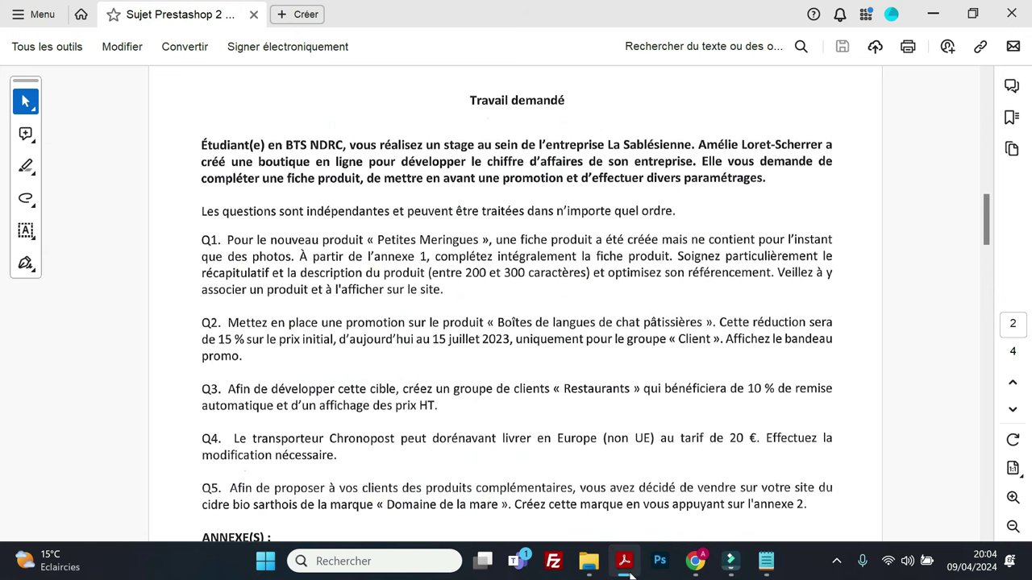
pyautogui.click(624, 560)
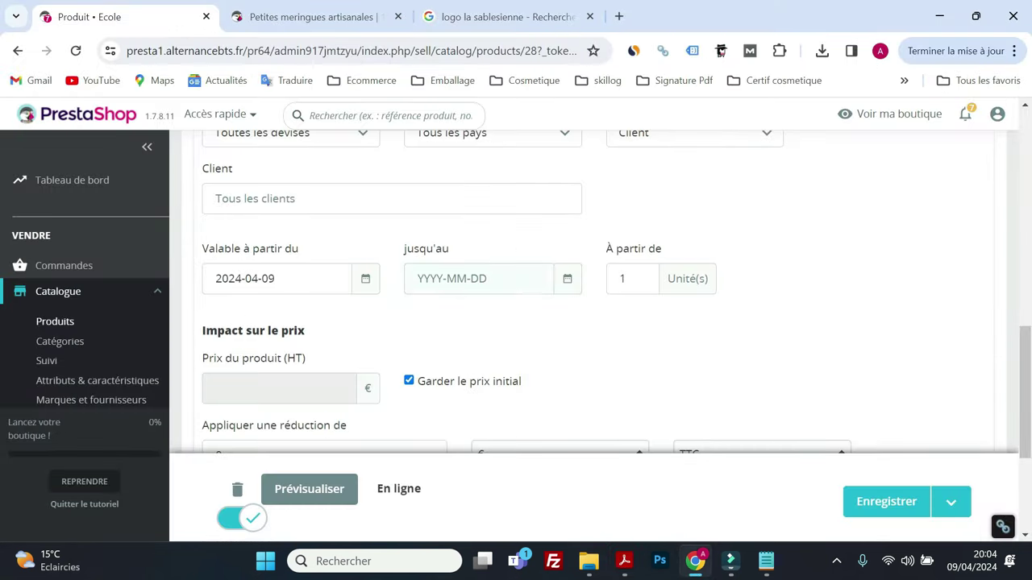
pyautogui.click(530, 278)
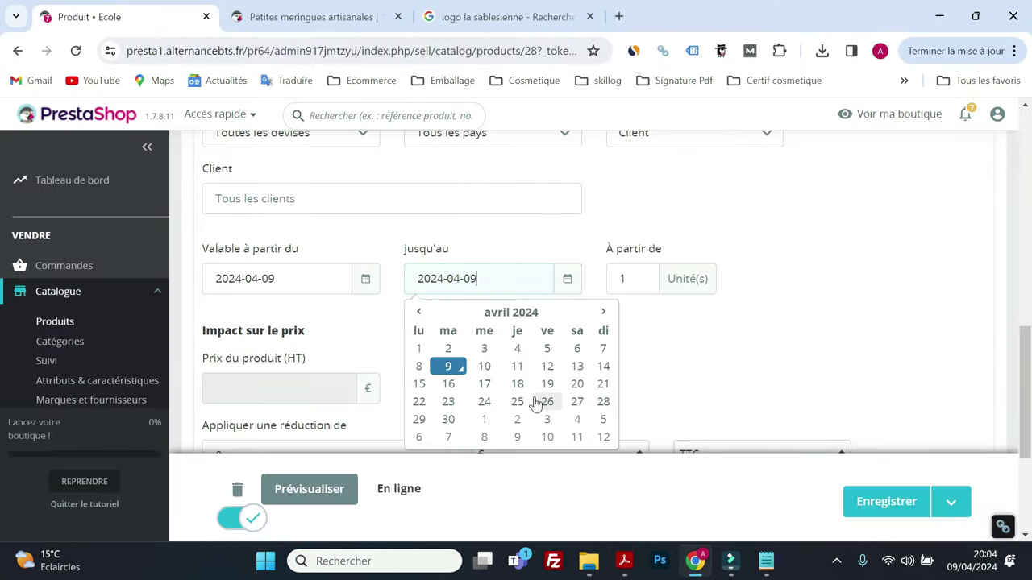
pyautogui.click(418, 384)
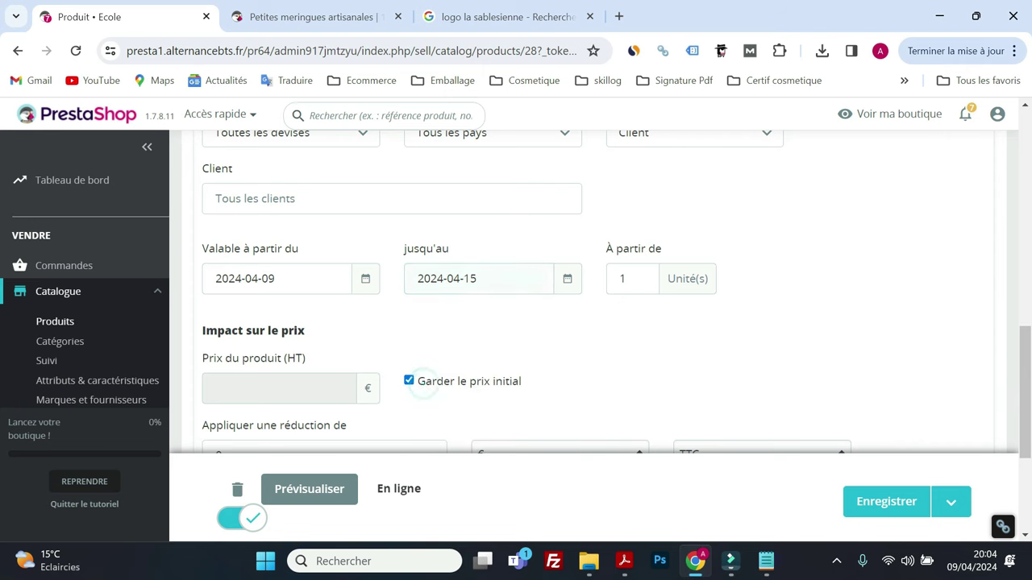
pyautogui.click(516, 278)
pyautogui.click(603, 314)
pyautogui.click(603, 314)
pyautogui.click(602, 314)
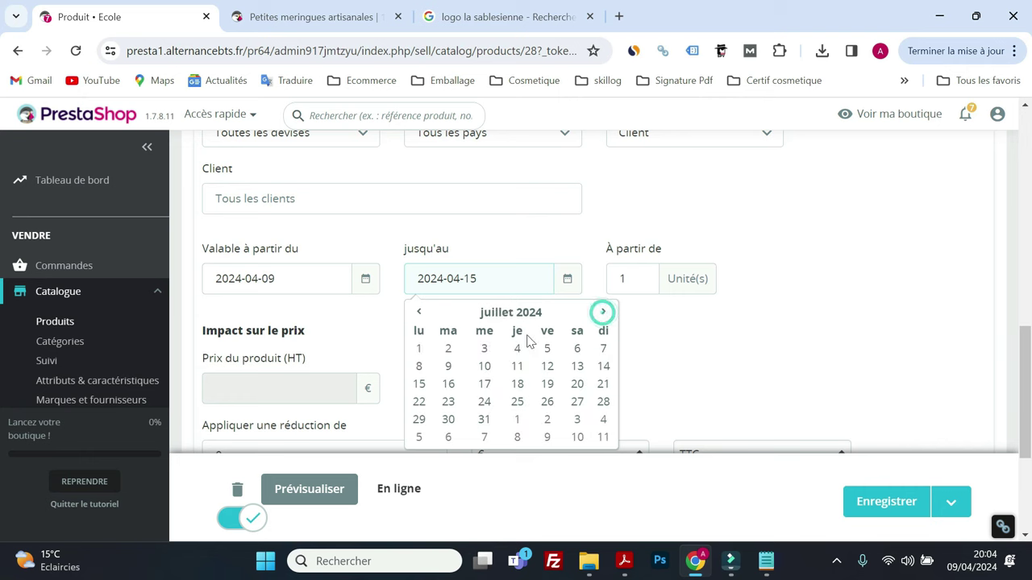
pyautogui.click(419, 384)
pyautogui.click(506, 323)
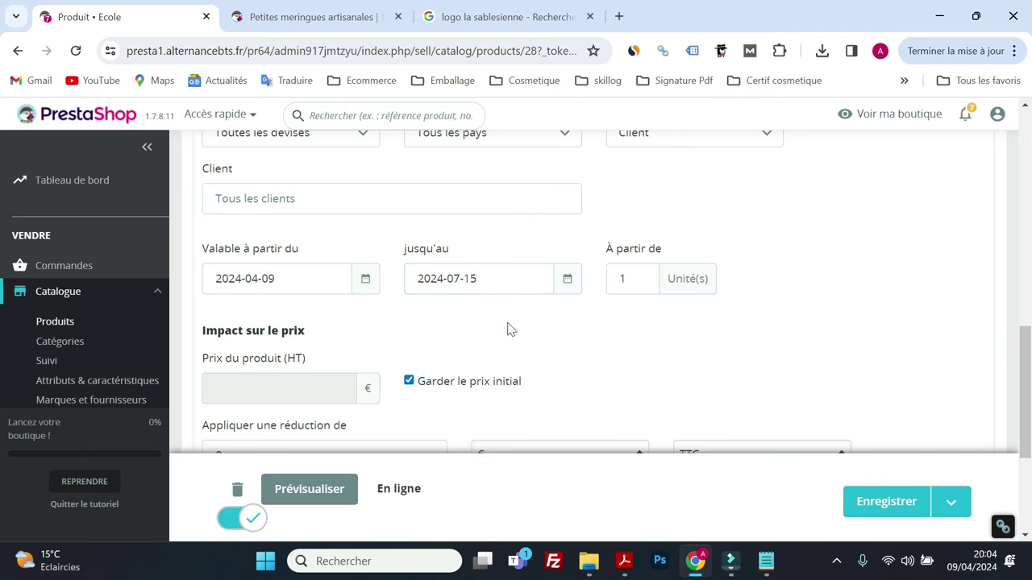
# Step: Check the discount in the PDF brief, apply a 15 % reduction to the initial price, and save the specific price
pyautogui.scroll(-1, 530, 330)
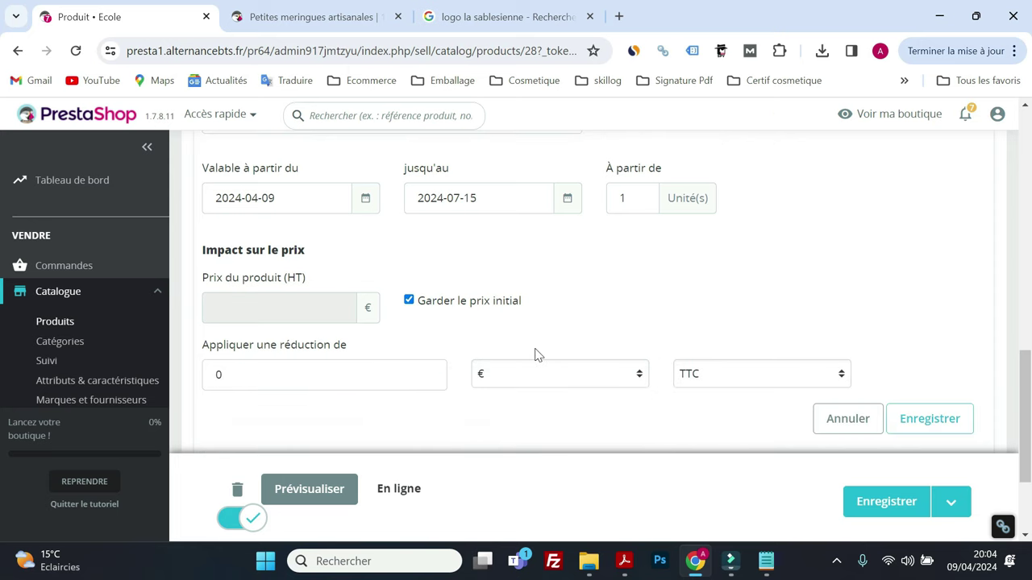
pyautogui.click(622, 569)
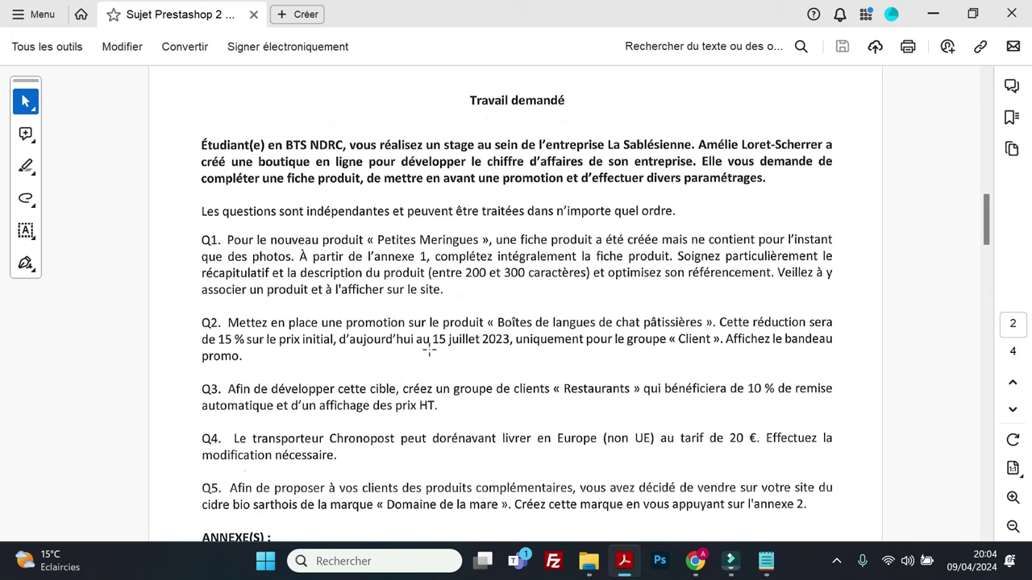
pyautogui.click(933, 14)
pyautogui.click(303, 372)
pyautogui.press('BackSpace')
pyautogui.write('15')
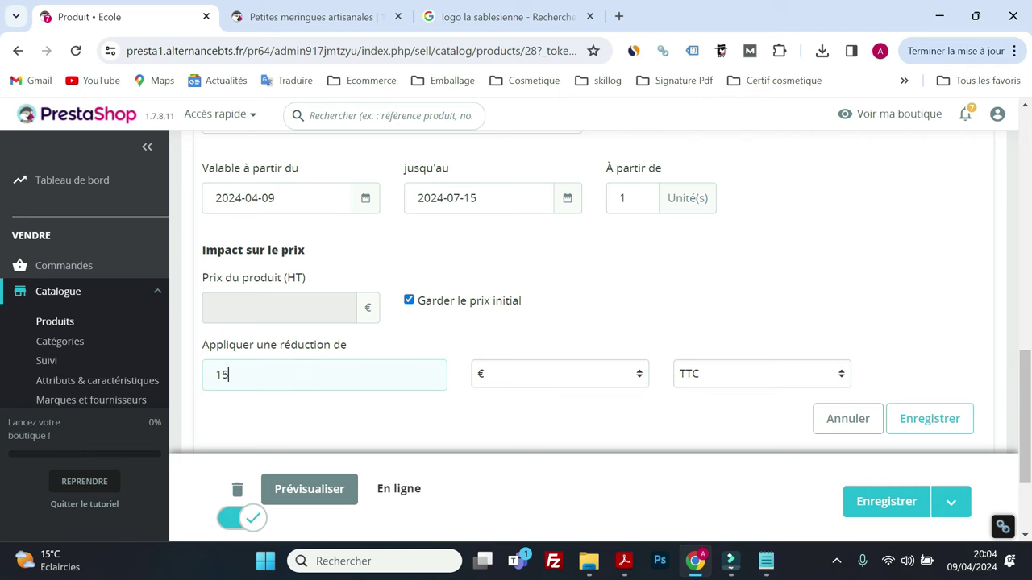
pyautogui.click(506, 372)
pyautogui.click(508, 413)
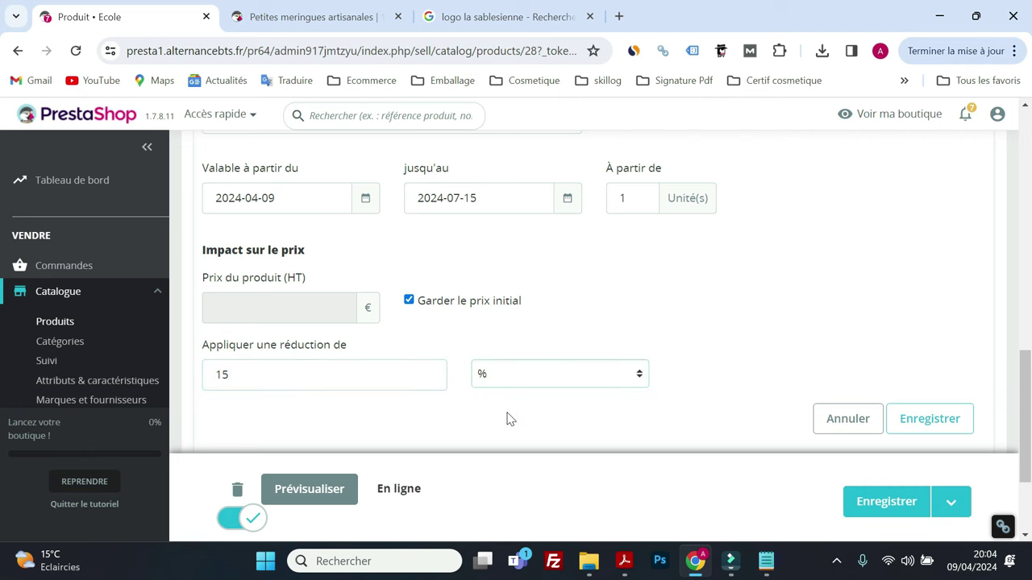
pyautogui.scroll(-2, 565, 409)
pyautogui.scroll(2, 589, 400)
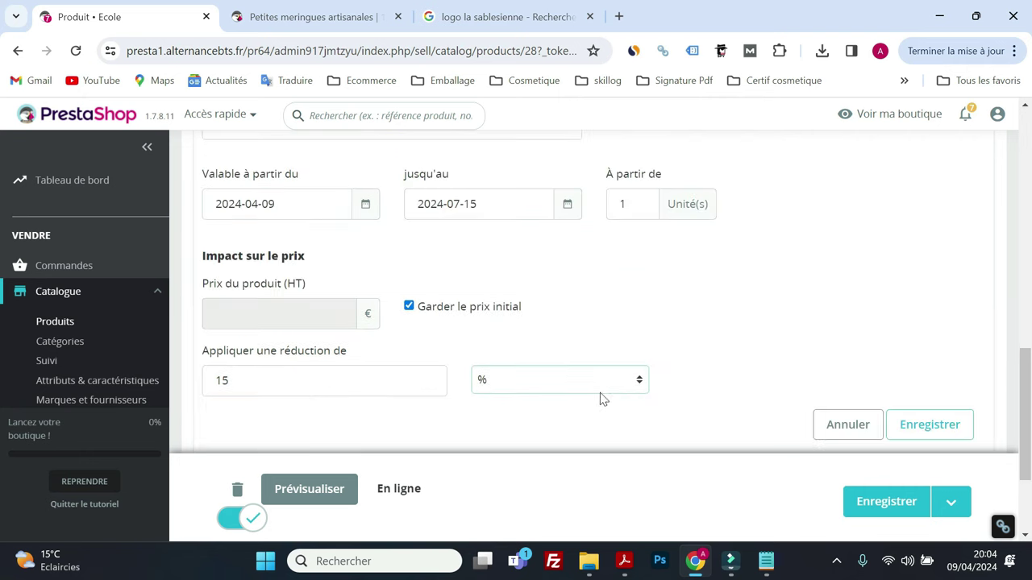
pyautogui.click(950, 425)
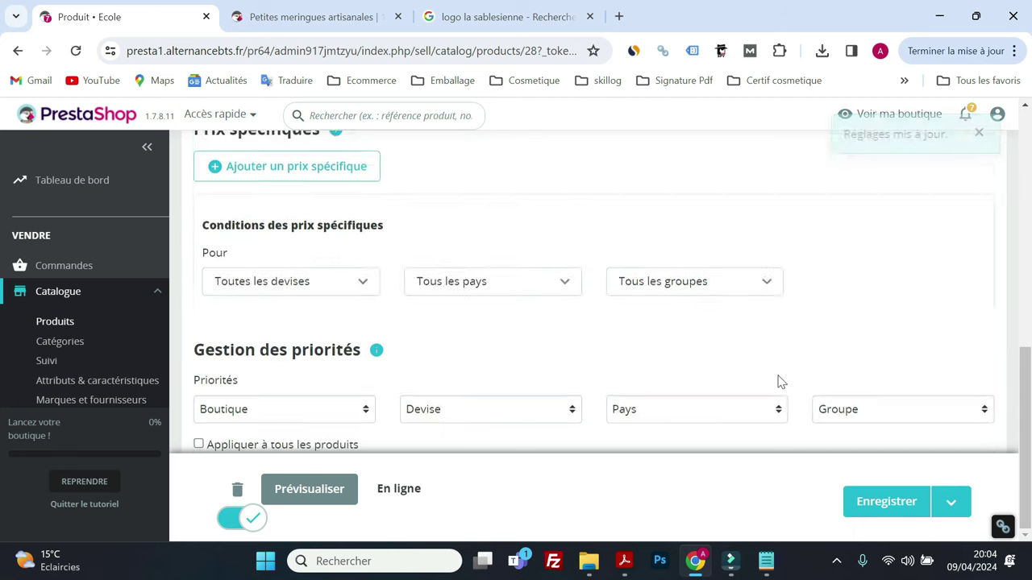
# Step: Enable the "Promo !" banner on the product page and product lists, and save the product
pyautogui.scroll(3, 511, 385)
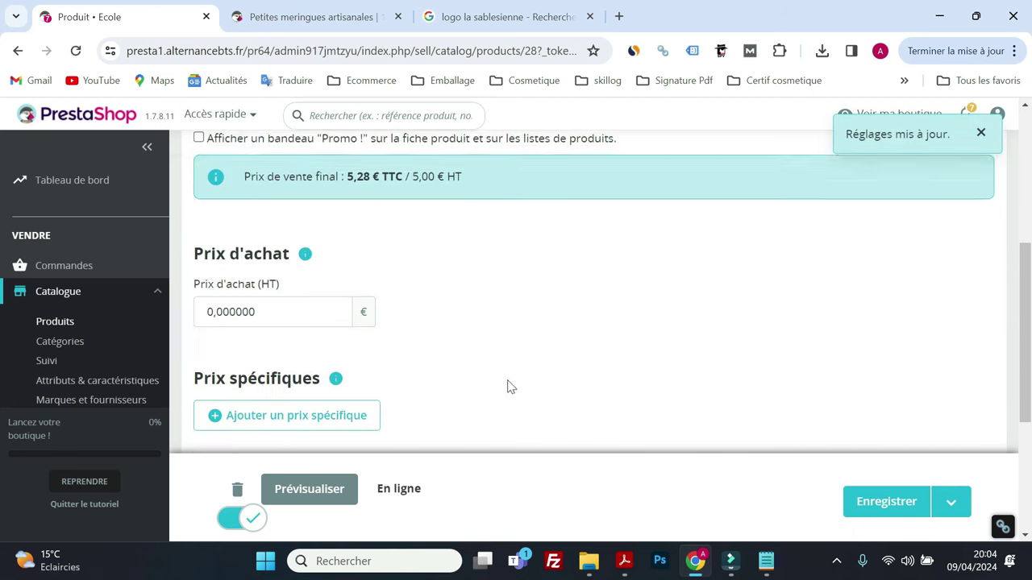
pyautogui.scroll(3, 508, 388)
pyautogui.click(198, 279)
pyautogui.click(856, 496)
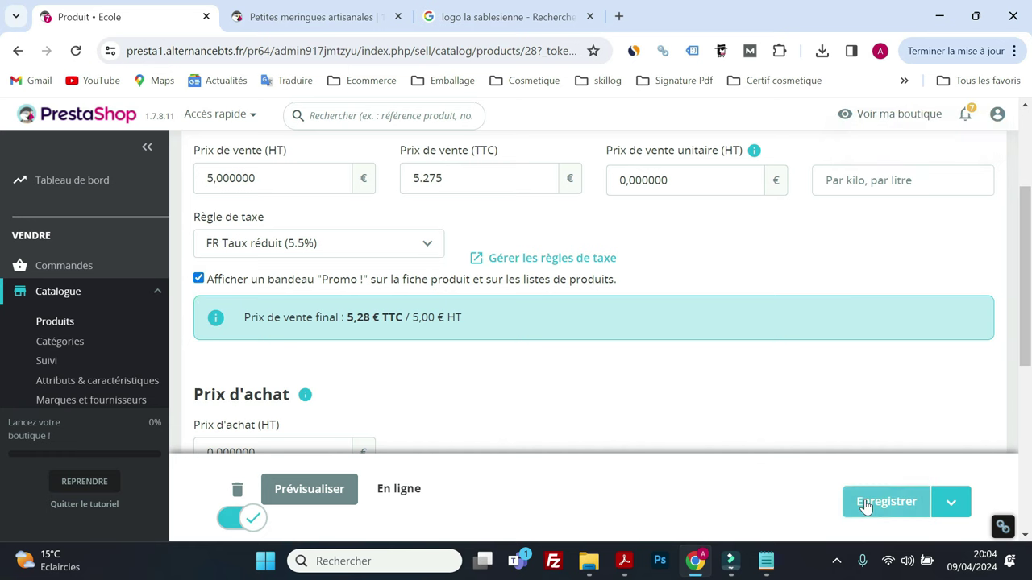
# Step: Preview the langues de chats shop page and check its price and promo banner against question 2 of the PDF brief
pyautogui.click(334, 501)
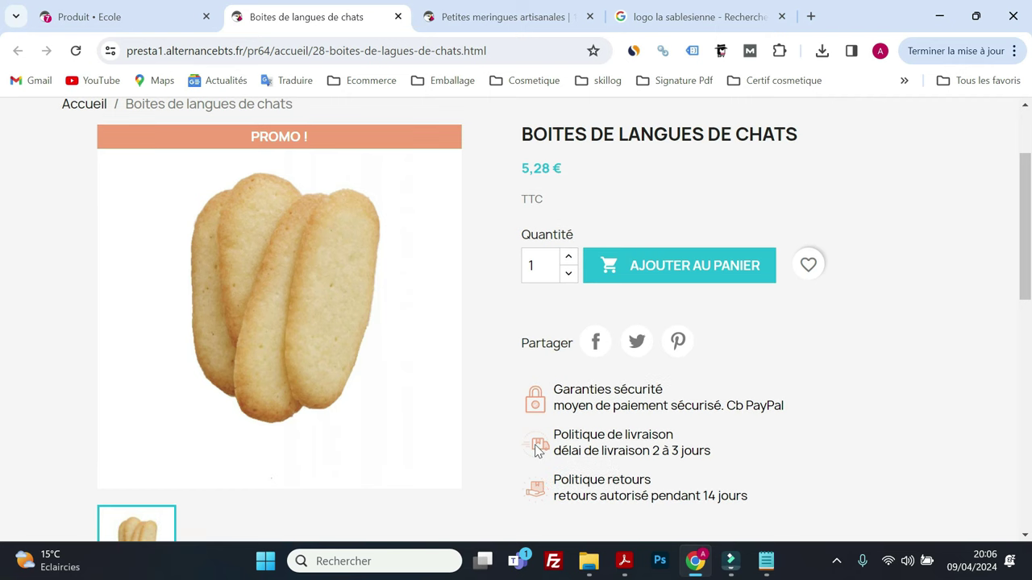
pyautogui.scroll(3, 534, 445)
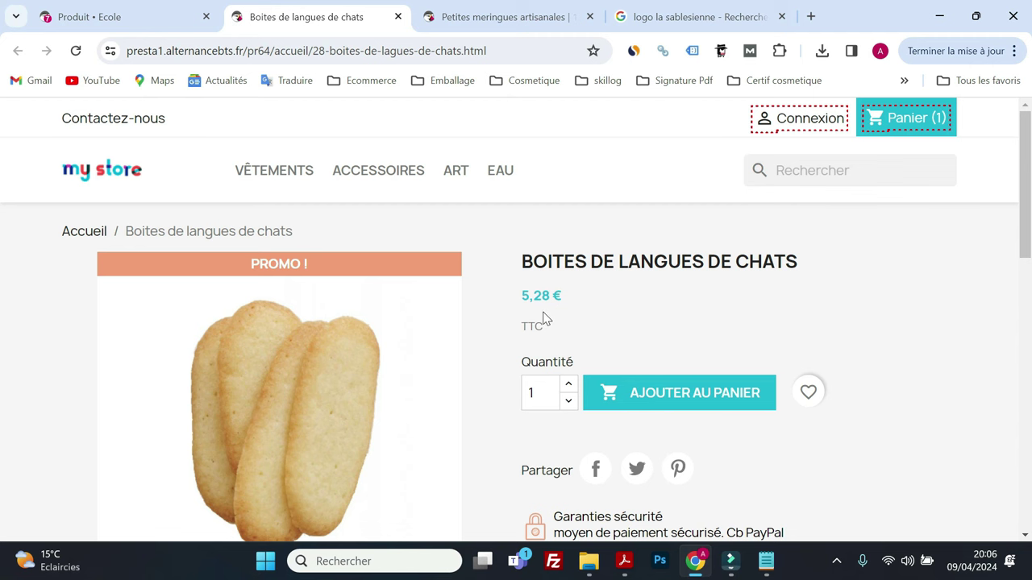
pyautogui.click(624, 562)
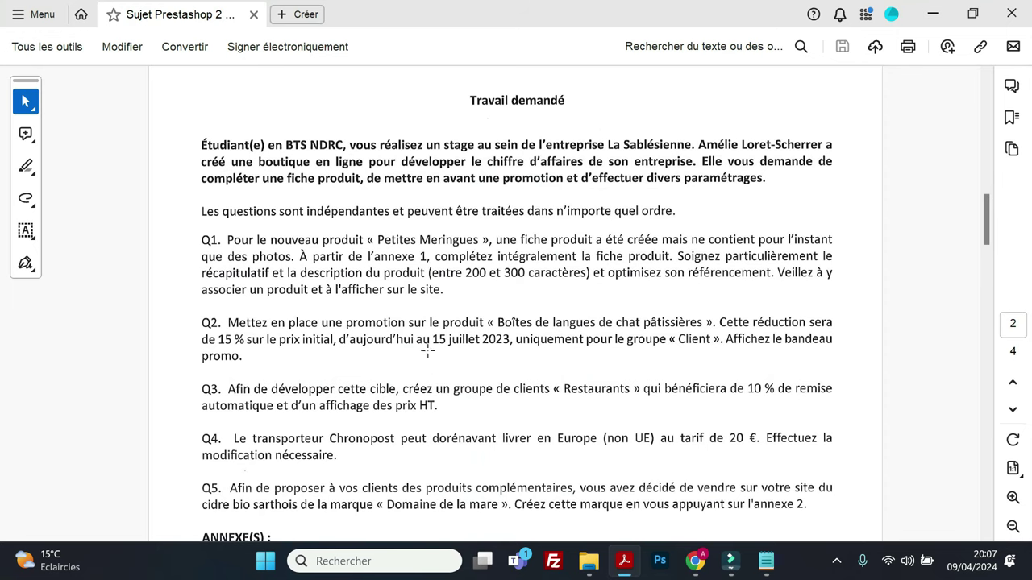
pyautogui.scroll(-1, 268, 348)
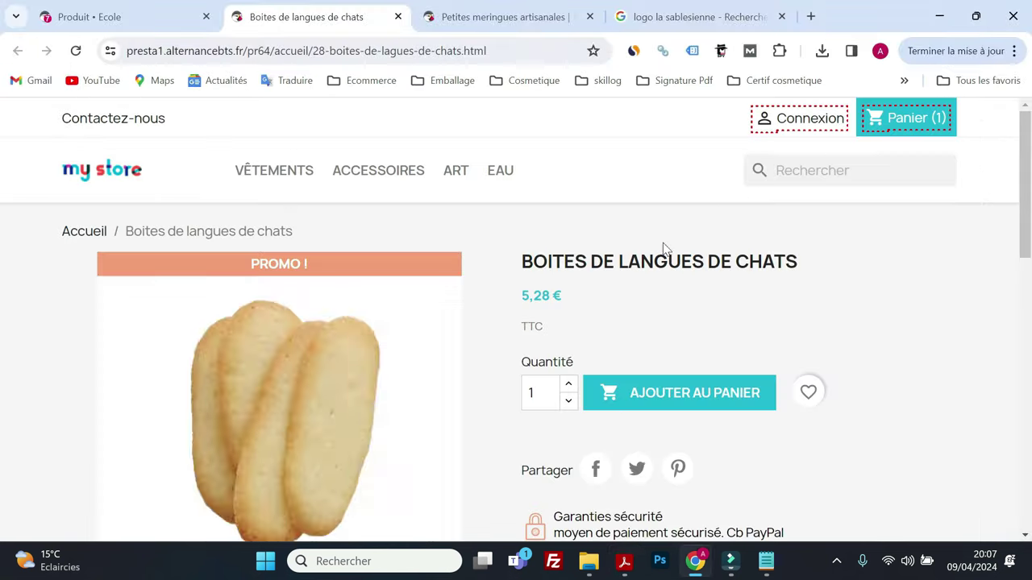
pyautogui.click(935, 15)
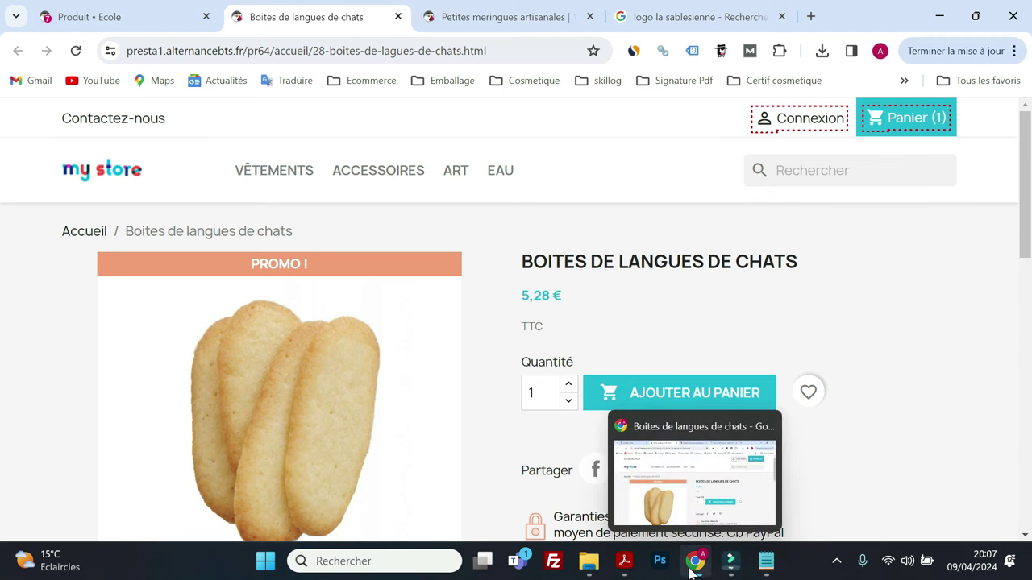
# Step: Read question 3 about the "Restaurants" customer group in the PDF brief, and return to PrestaShop to open the shop's customer settings
pyautogui.click(624, 566)
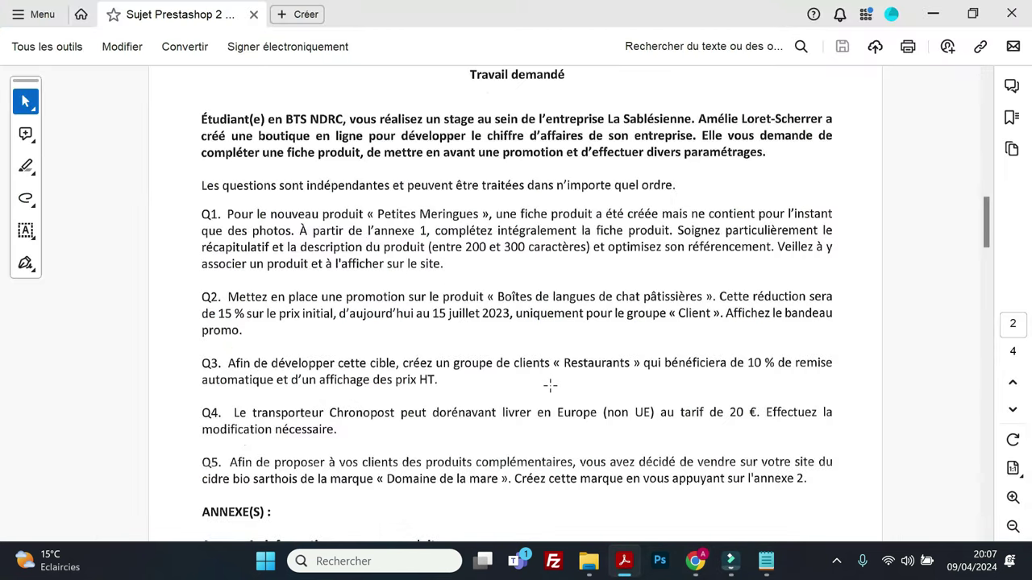
pyautogui.click(931, 17)
pyautogui.click(127, 19)
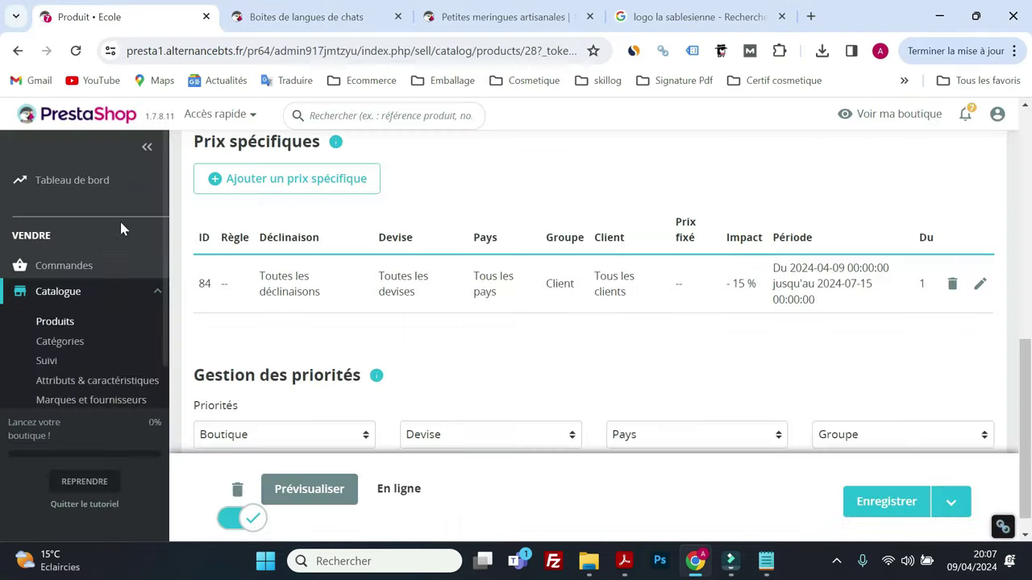
pyautogui.click(106, 289)
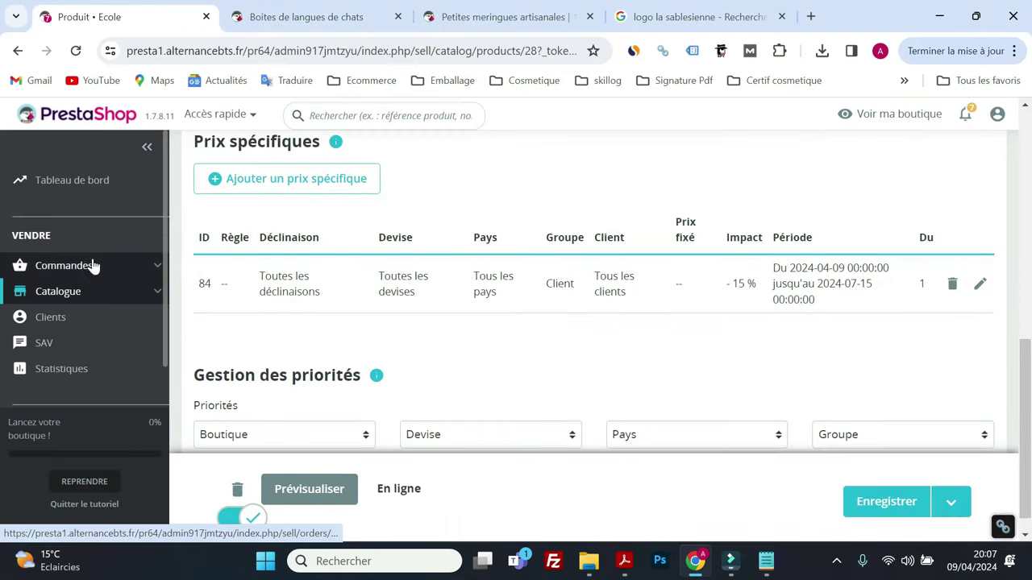
pyautogui.scroll(-5, 92, 259)
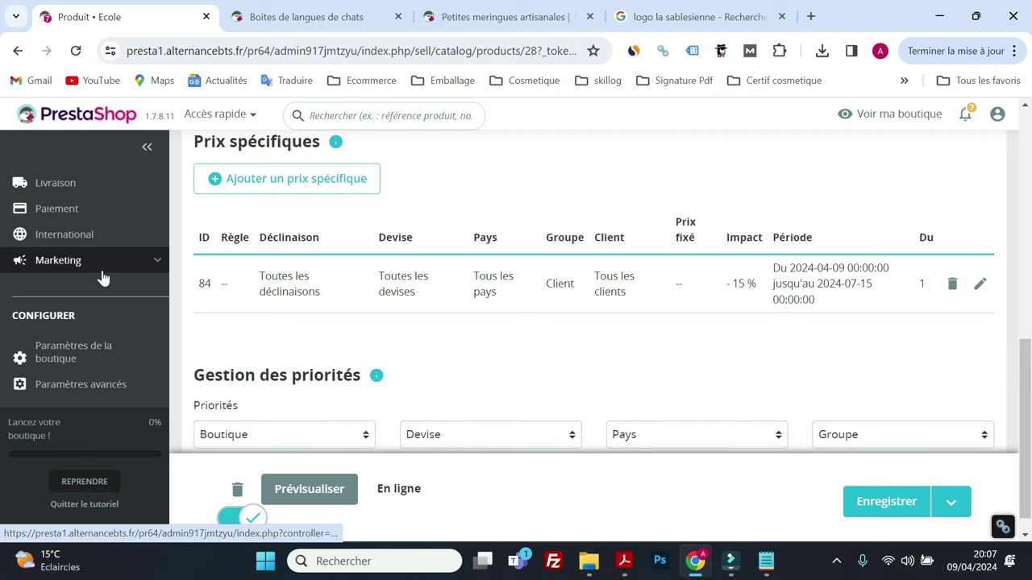
pyautogui.click(94, 345)
pyautogui.scroll(-2, 91, 305)
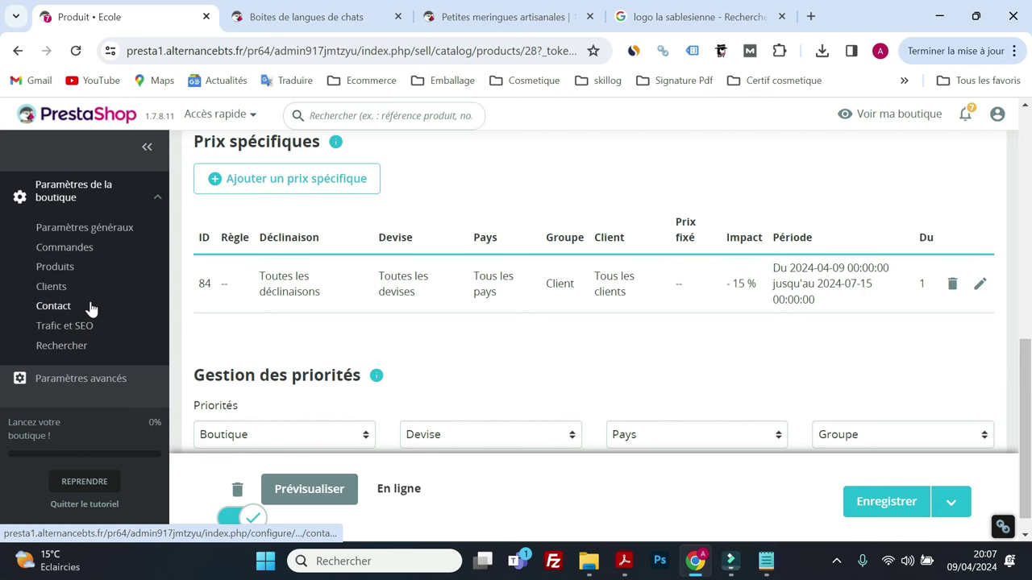
pyautogui.click(60, 286)
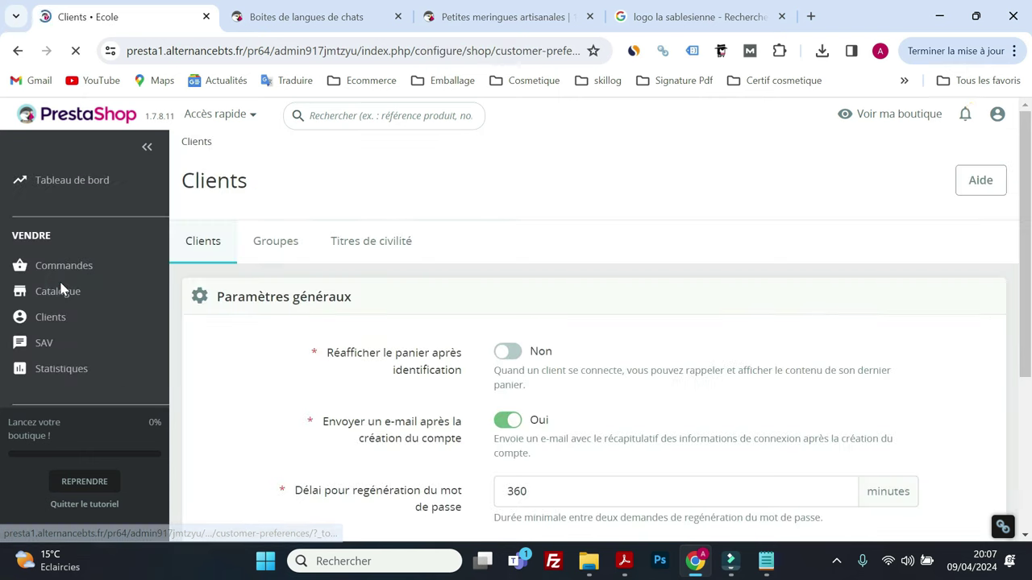
# Step: Start a new customer group in the shop's customer settings and name it "Restaurants"
pyautogui.click(283, 250)
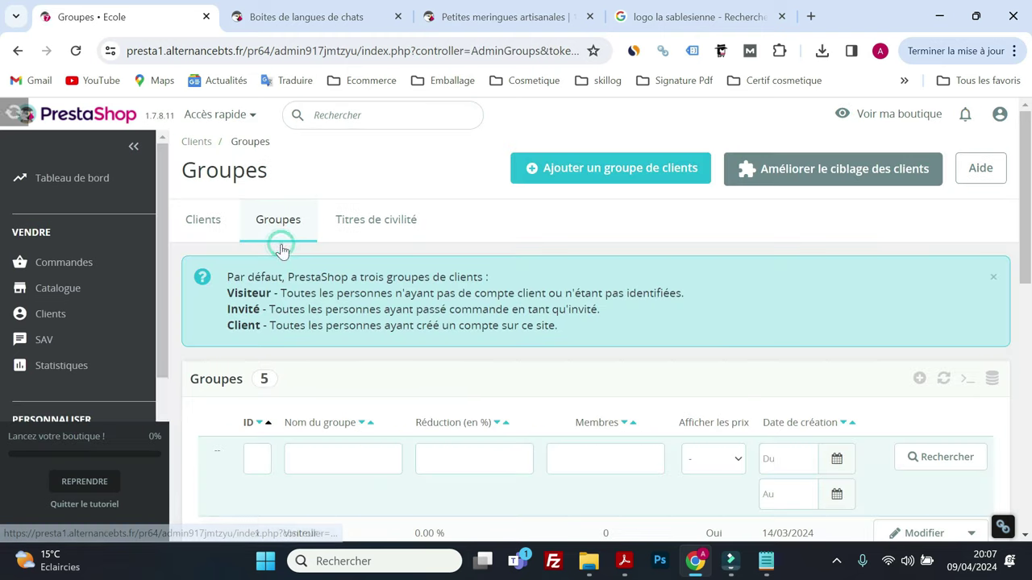
pyautogui.click(610, 166)
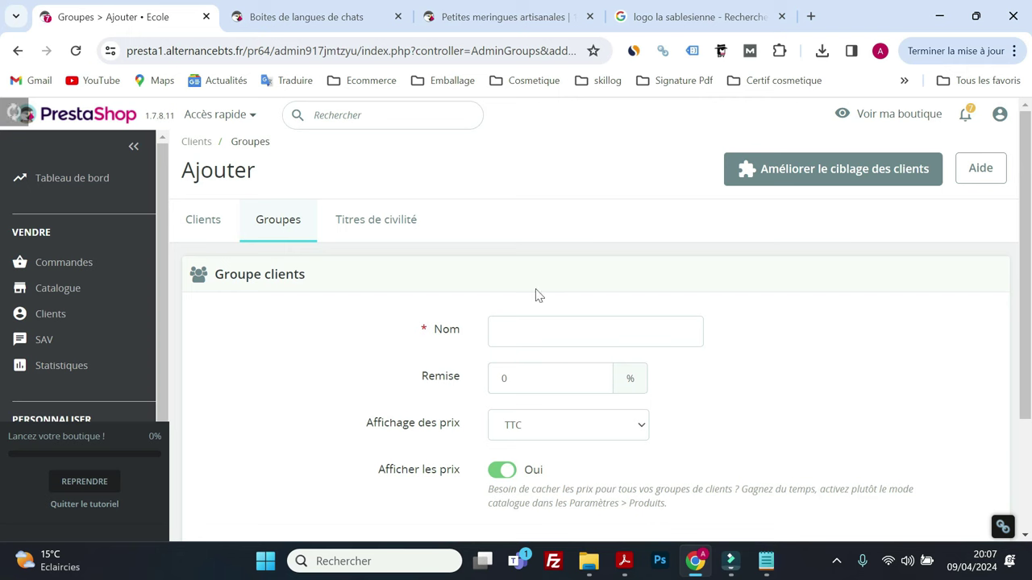
pyautogui.click(511, 326)
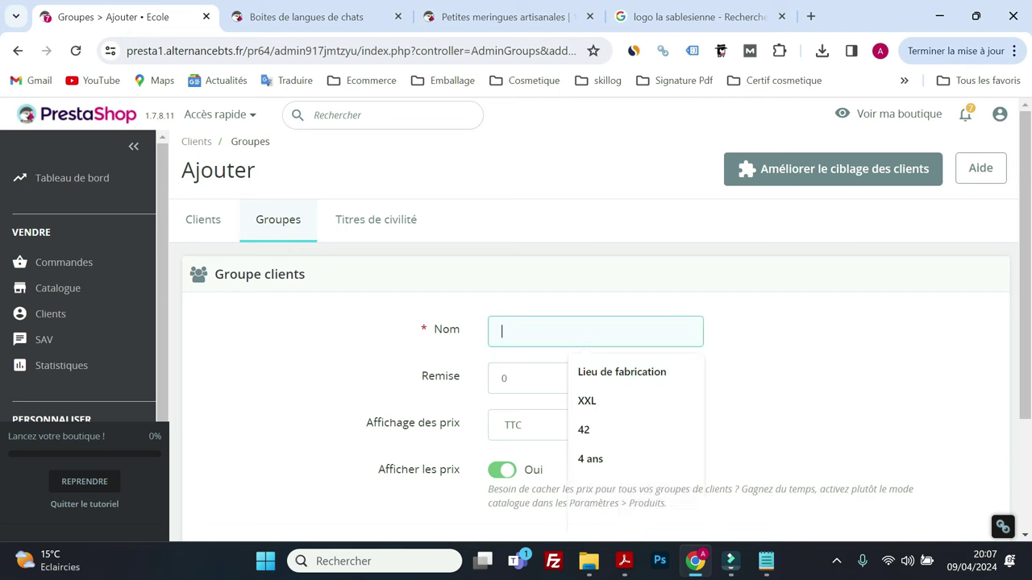
pyautogui.write('Rest')
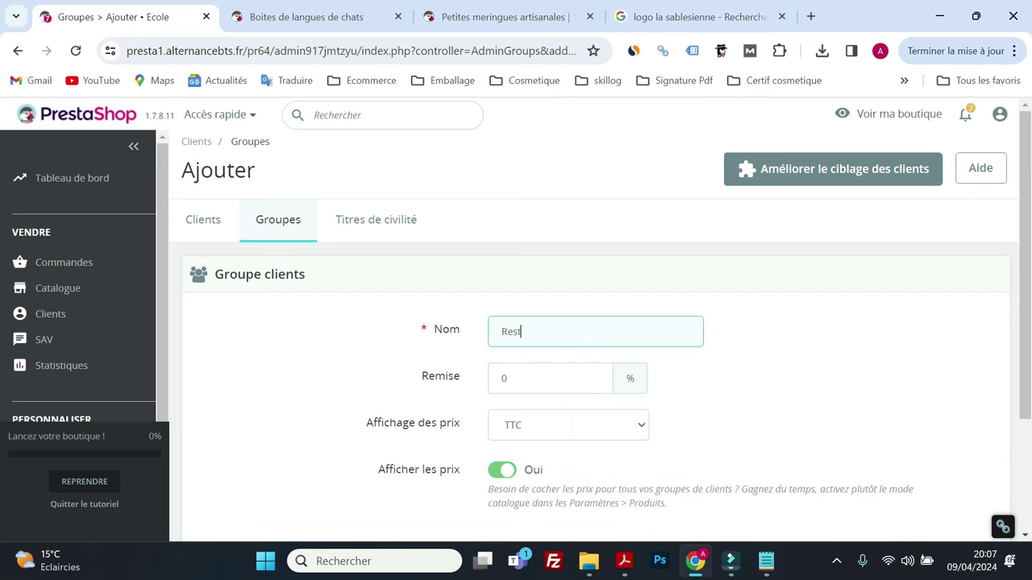
pyautogui.write('aurants')
# Step: Check the discount for question 3 in the PDF brief and set the Restaurants group's discount to 10 %
pyautogui.click(625, 564)
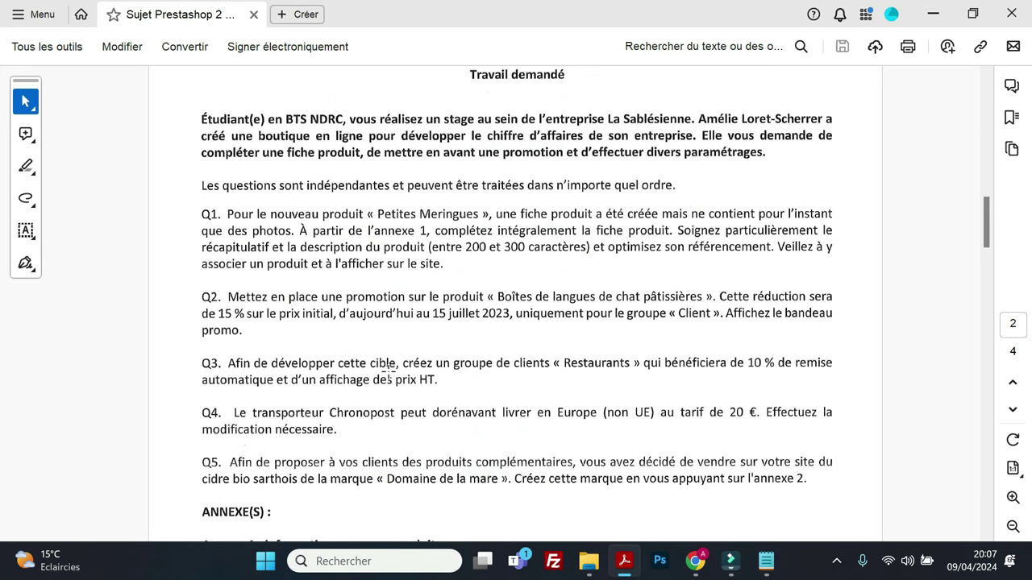
pyautogui.click(932, 16)
pyautogui.click(530, 374)
pyautogui.press('BackSpace')
pyautogui.write('10')
pyautogui.click(860, 457)
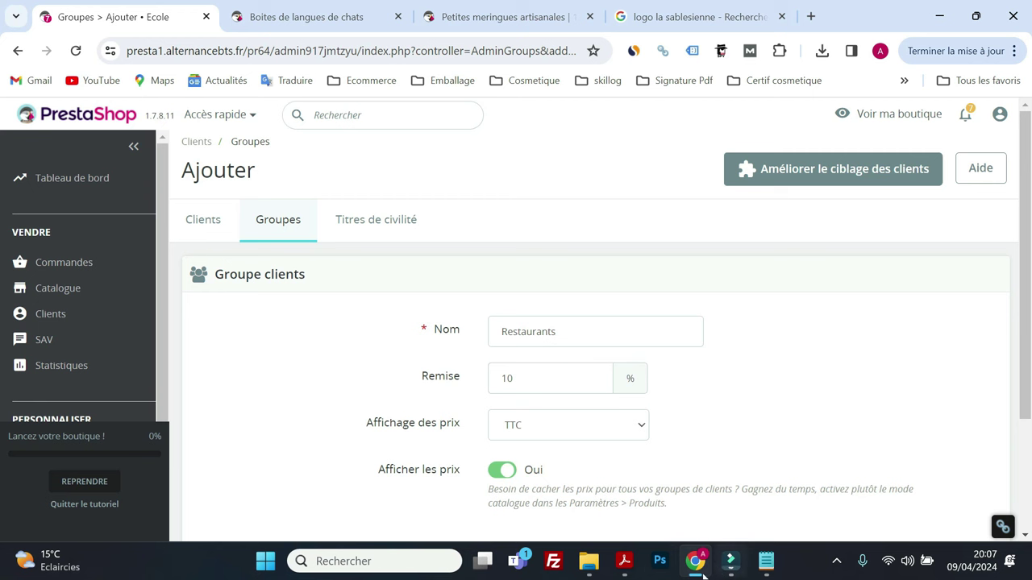
# Step: Check the price display required by the PDF brief, set the group's price display to HT, and save the group
pyautogui.click(623, 561)
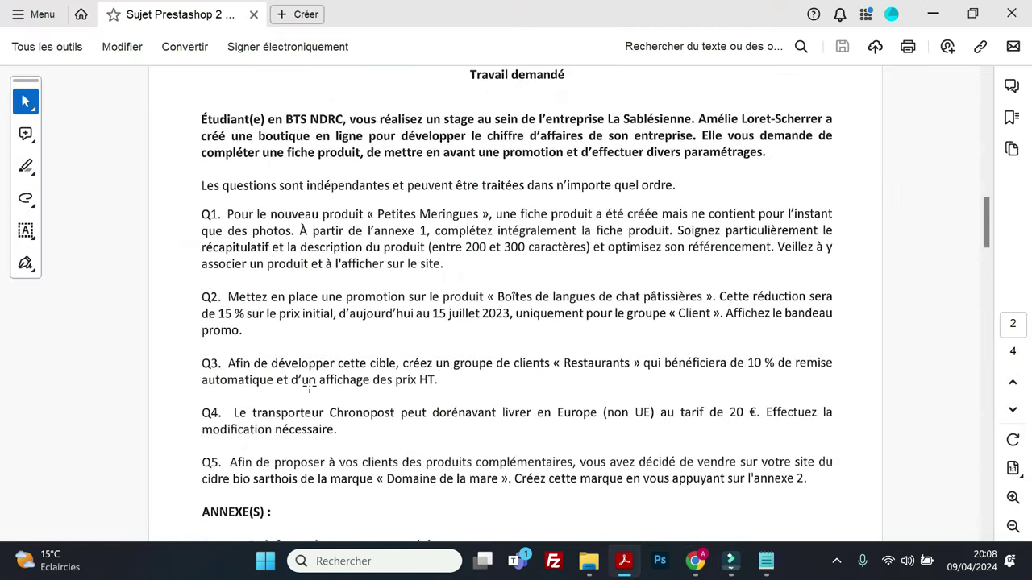
pyautogui.click(693, 563)
pyautogui.click(556, 435)
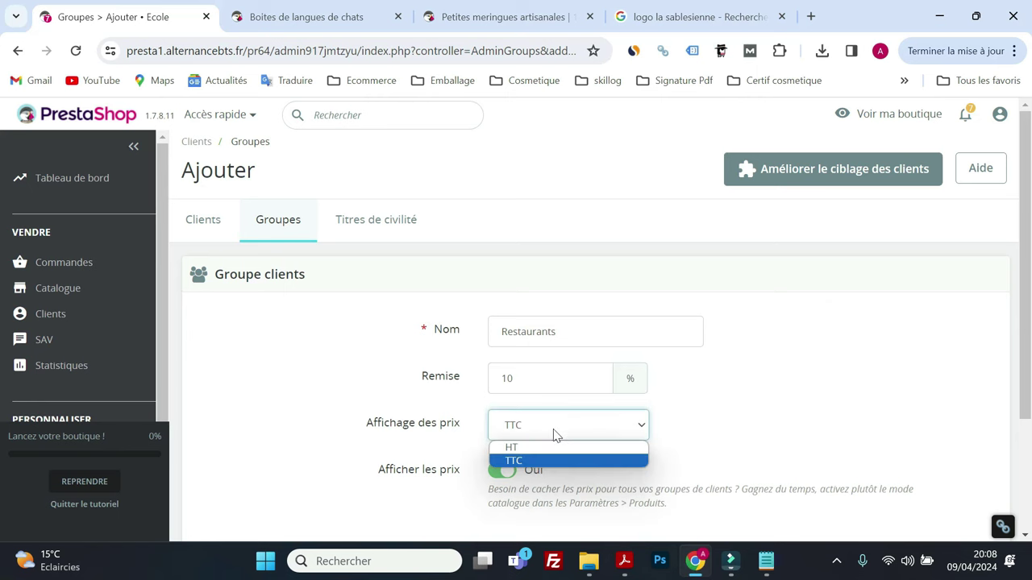
pyautogui.click(537, 453)
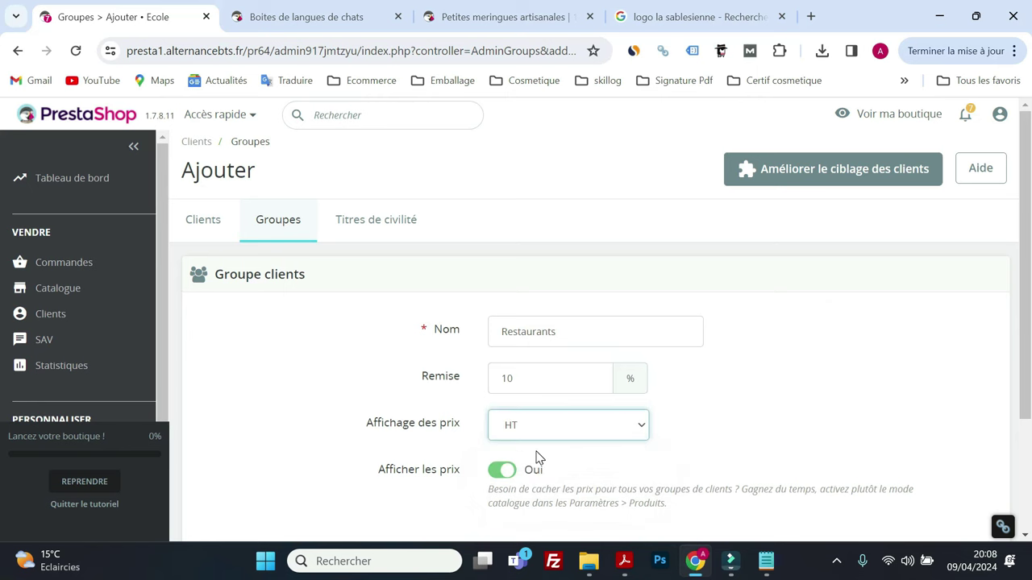
pyautogui.scroll(-2, 539, 457)
pyautogui.click(928, 456)
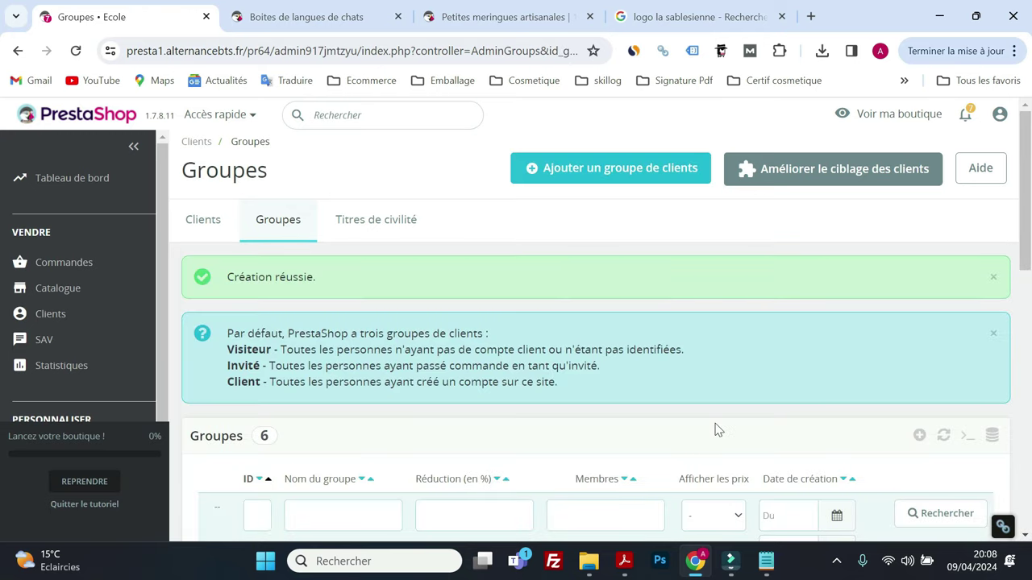
# Step: Read question 4 in the PDF brief, and open the Chronopost carrier for editing in PrestaShop's carrier list
pyautogui.click(626, 564)
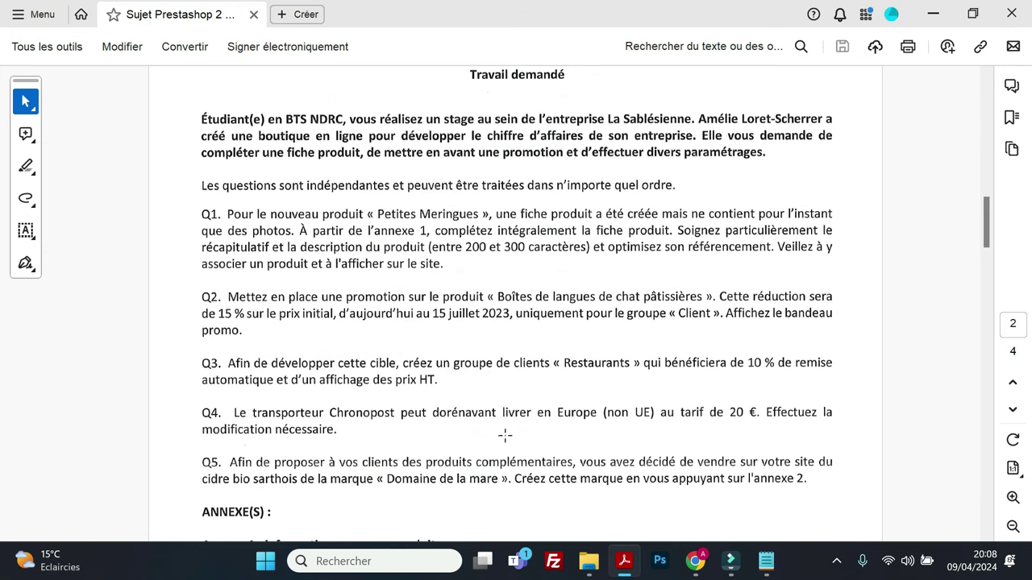
pyautogui.click(932, 14)
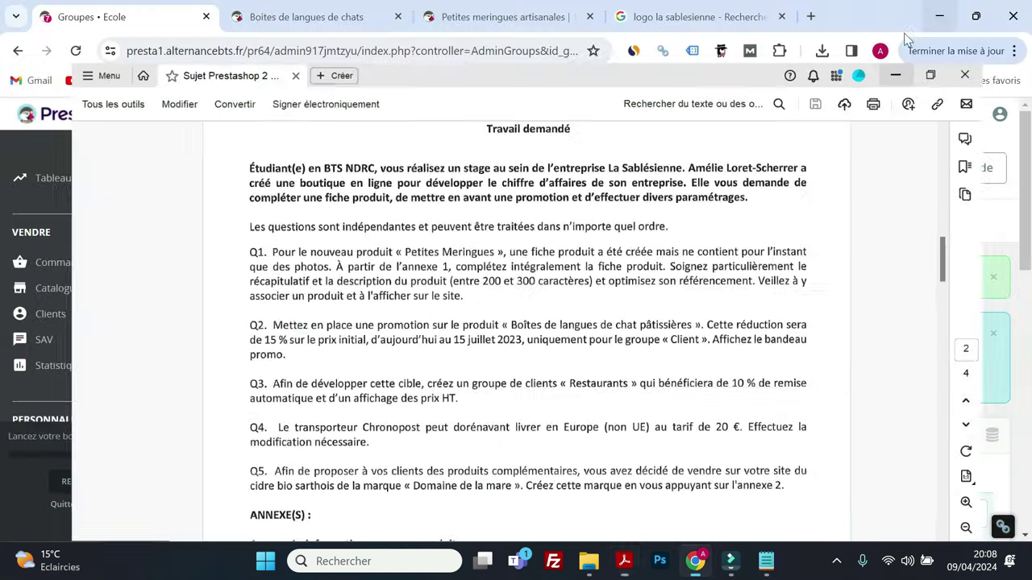
pyautogui.scroll(-2, 77, 289)
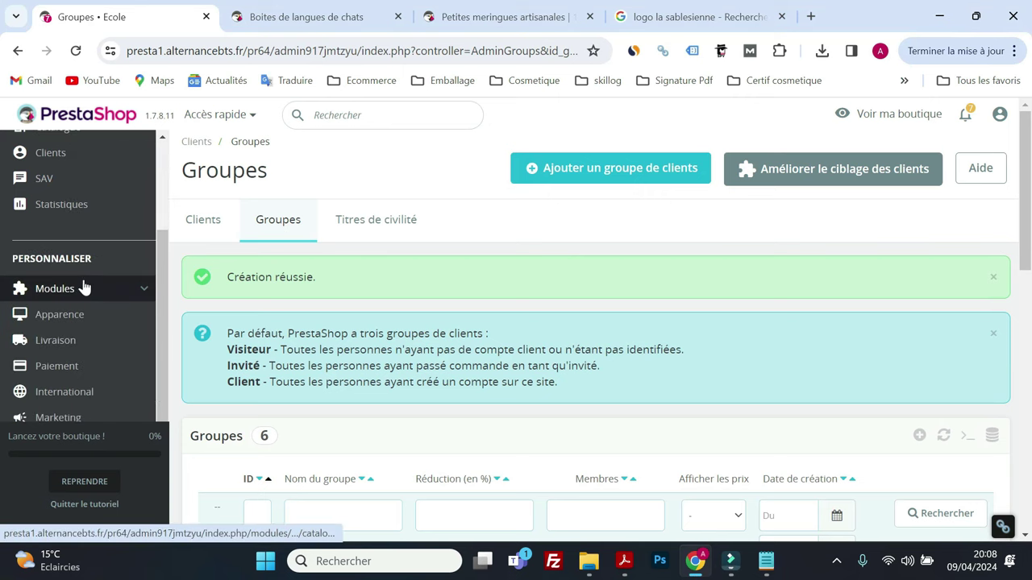
pyautogui.moveTo(76, 340)
pyautogui.scroll(-1, 76, 355)
pyautogui.click(84, 299)
pyautogui.scroll(-2, 380, 380)
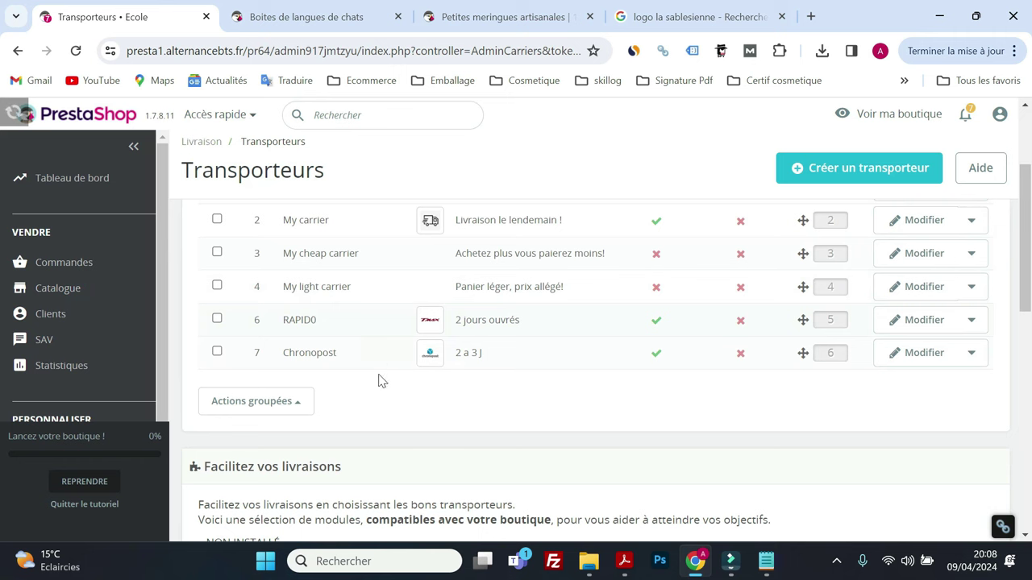
pyautogui.click(915, 364)
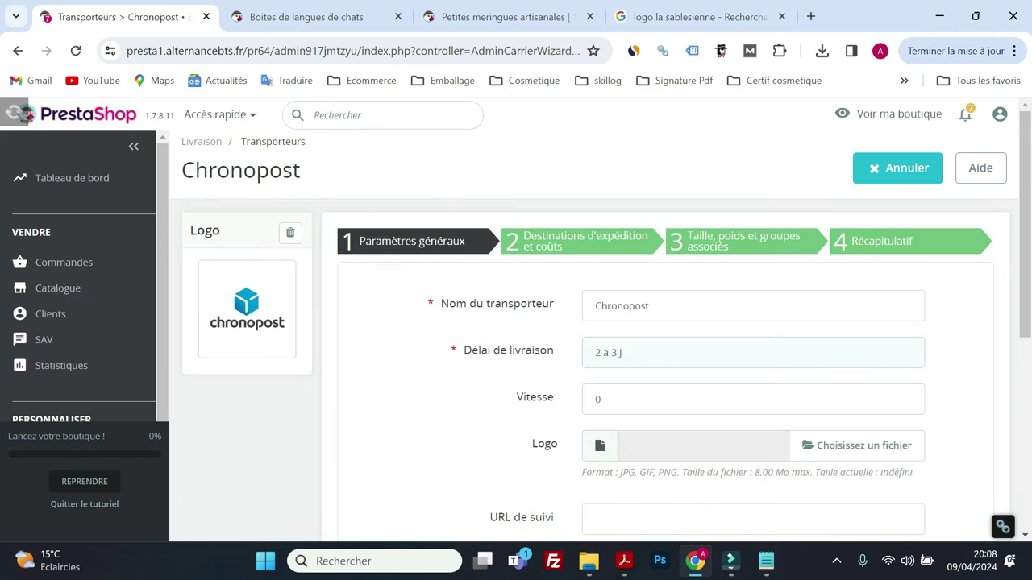
# Step: Enable Europe (non-EU) in Chronopost's shipping destinations and costs at 20 €, and save the carrier
pyautogui.scroll(-3, 732, 345)
pyautogui.scroll(3, 709, 357)
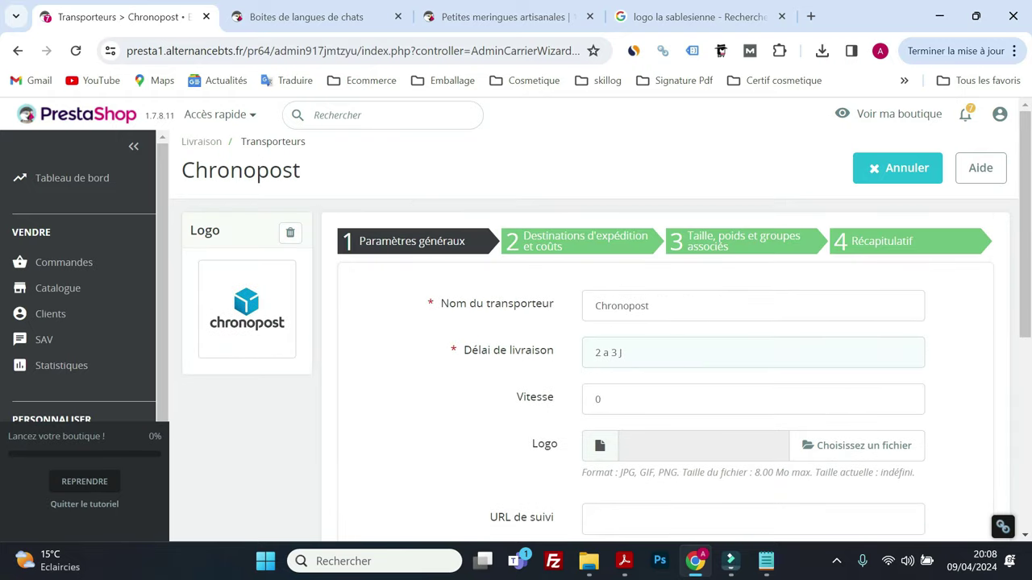
pyautogui.scroll(-3, 713, 363)
pyautogui.scroll(-3, 713, 363)
pyautogui.click(869, 450)
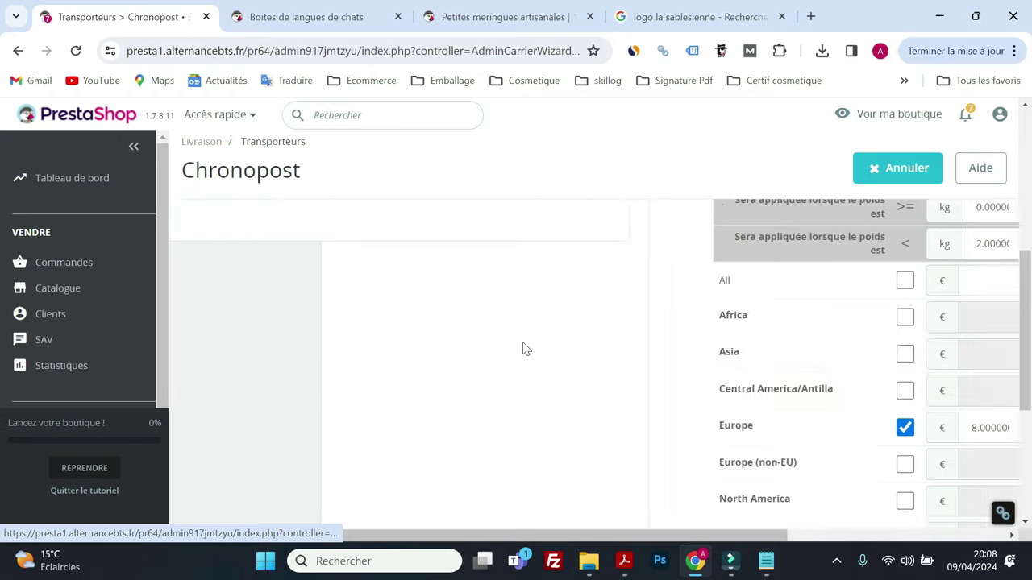
pyautogui.scroll(1, 539, 359)
pyautogui.scroll(-2, 543, 359)
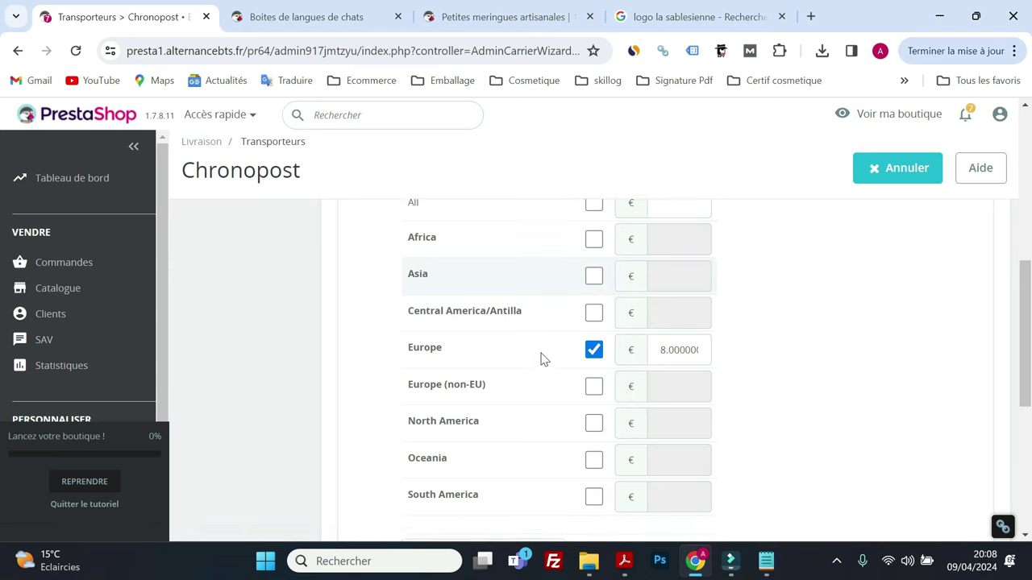
pyautogui.click(593, 385)
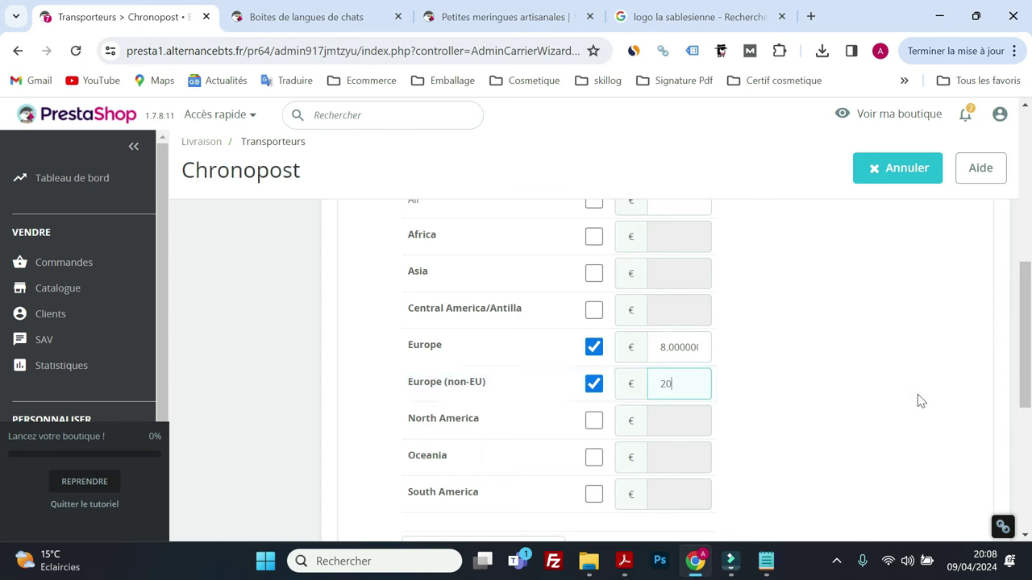
pyautogui.scroll(-5, 916, 398)
pyautogui.click(946, 458)
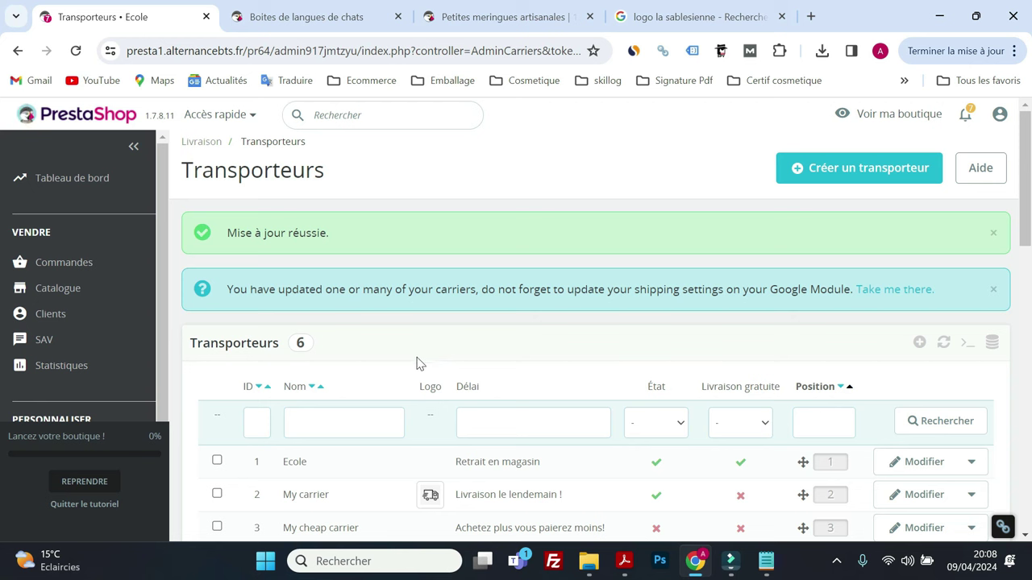
# Step: Read question 5 and annexe 2 about the "Domaine de la mare" brand in the PDF brief, and return to PrestaShop
pyautogui.click(623, 565)
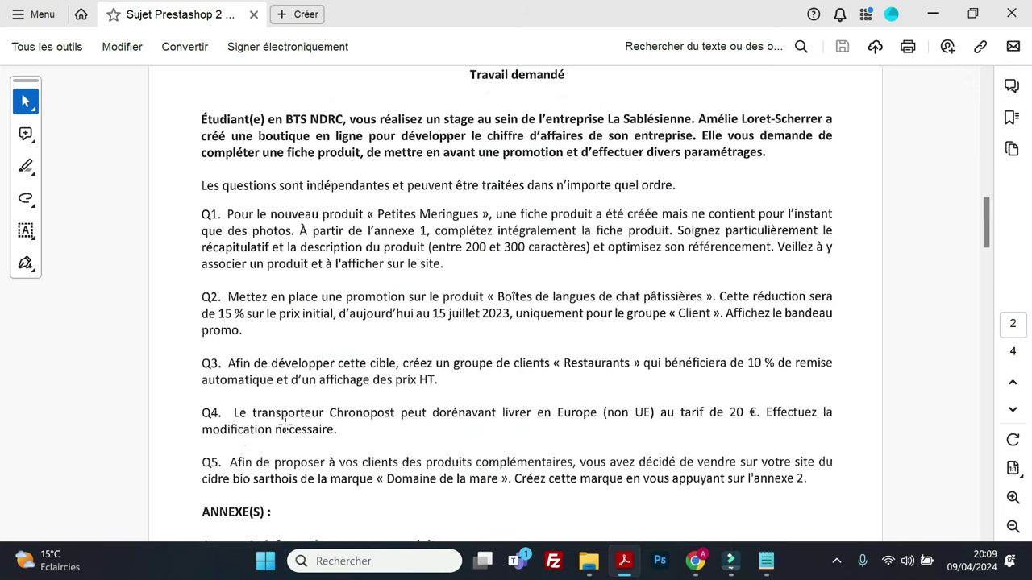
pyautogui.scroll(-5, 286, 427)
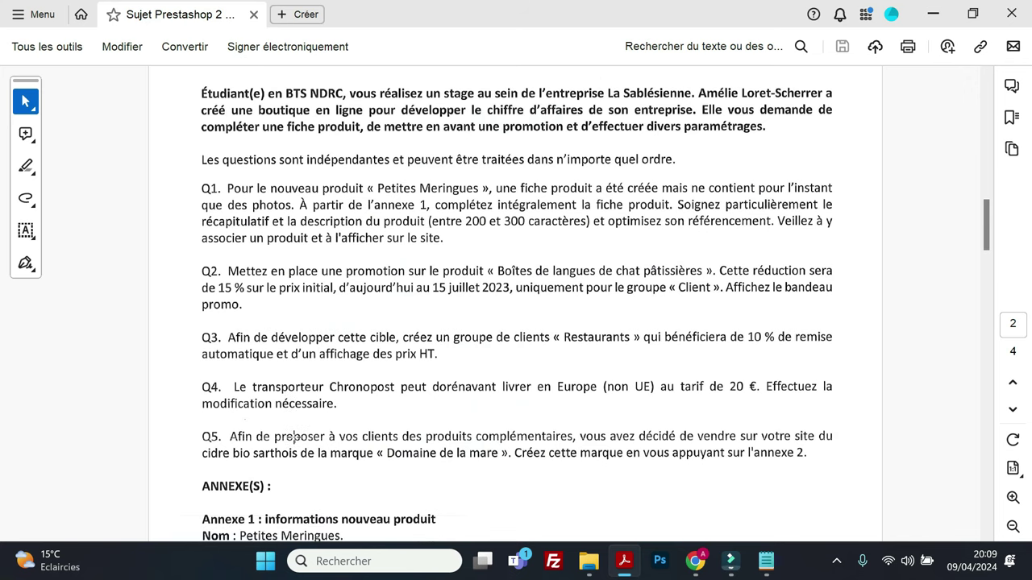
pyautogui.scroll(-2, 310, 403)
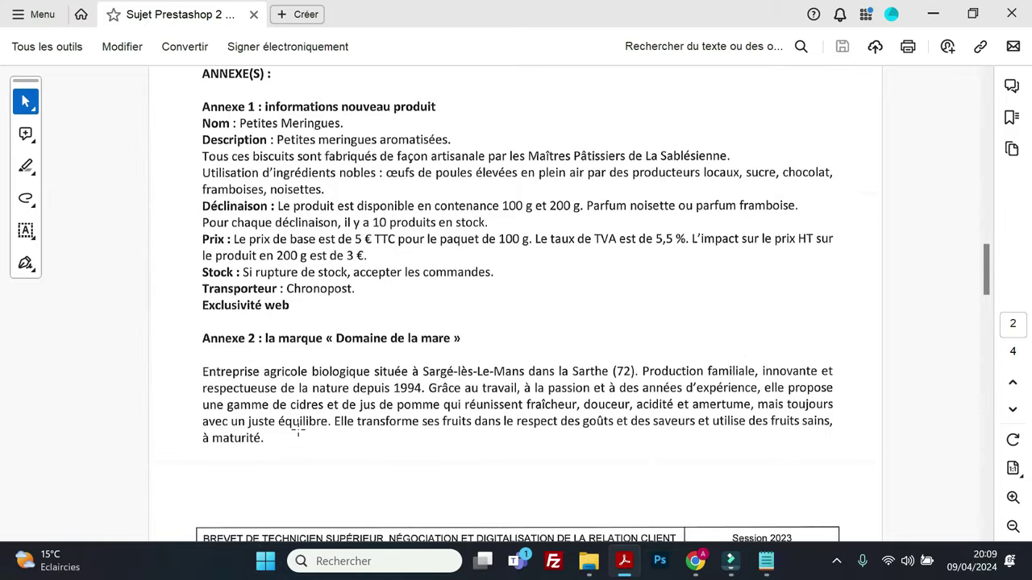
pyautogui.scroll(-1, 327, 373)
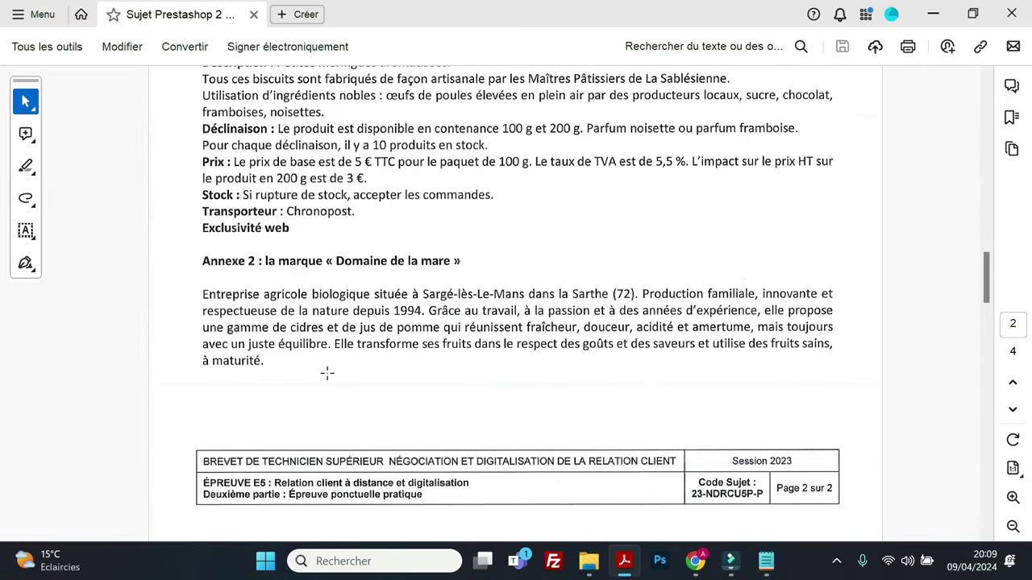
pyautogui.click(933, 13)
# Step: Open the catalogue's brands and start adding a new brand
pyautogui.scroll(-5, 104, 297)
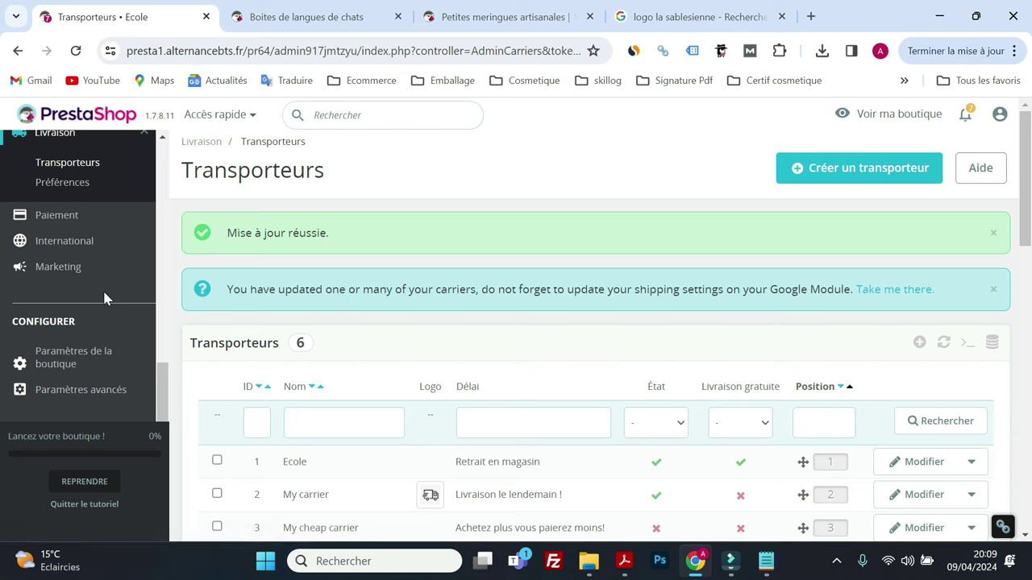
pyautogui.scroll(1, 83, 329)
pyautogui.scroll(5, 83, 328)
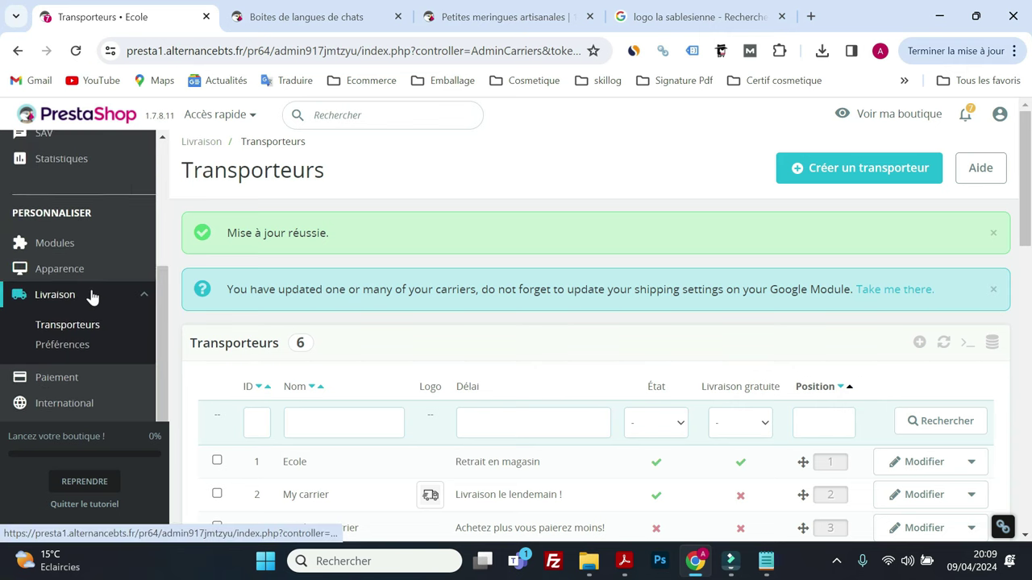
pyautogui.moveTo(95, 300)
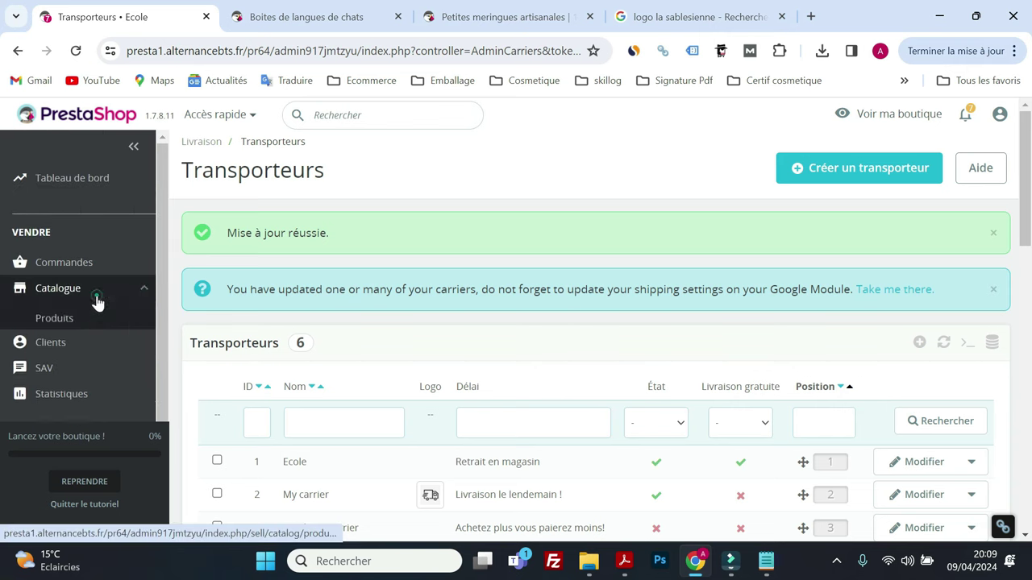
pyautogui.scroll(-1, 97, 302)
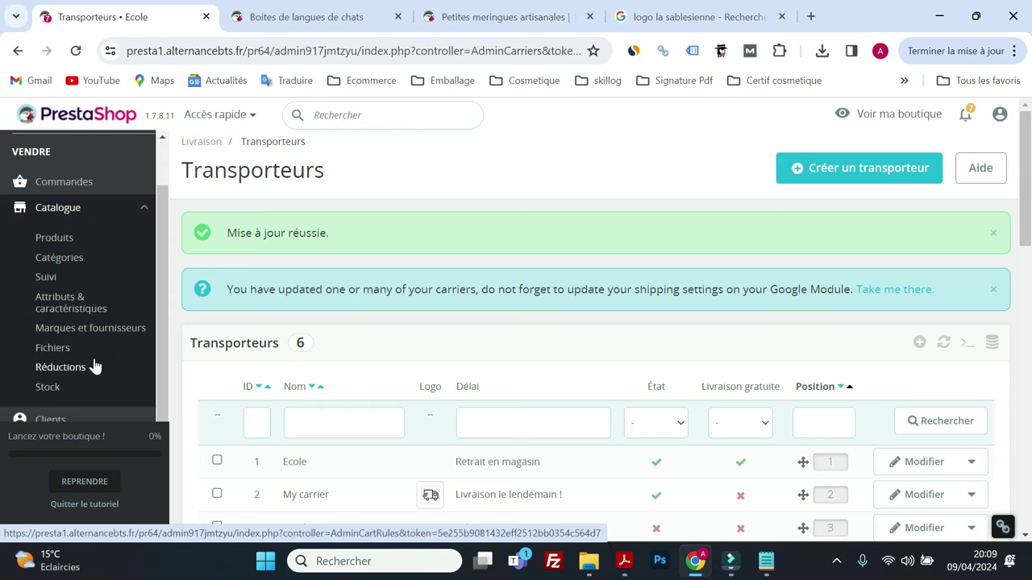
pyautogui.click(88, 330)
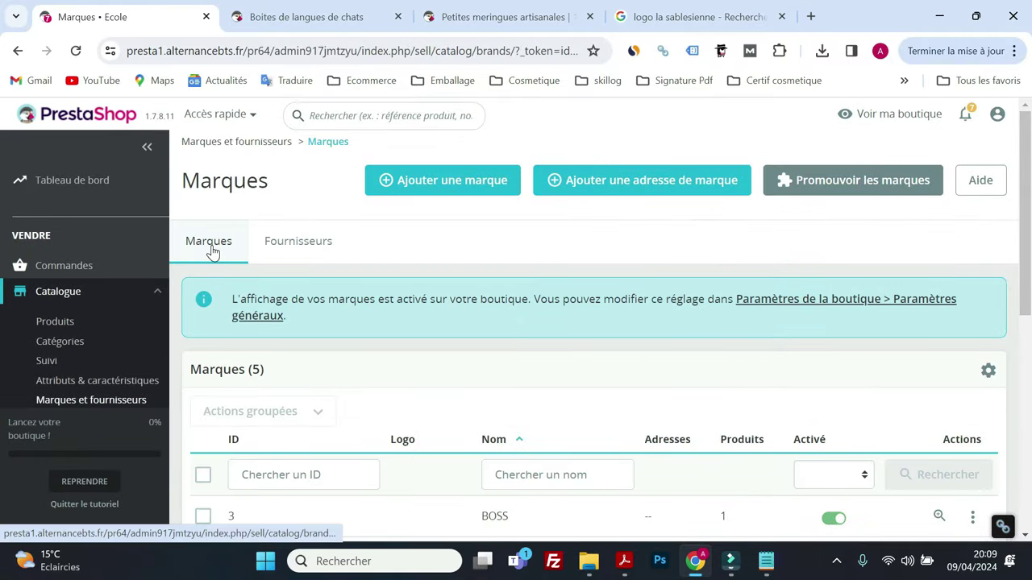
pyautogui.click(423, 179)
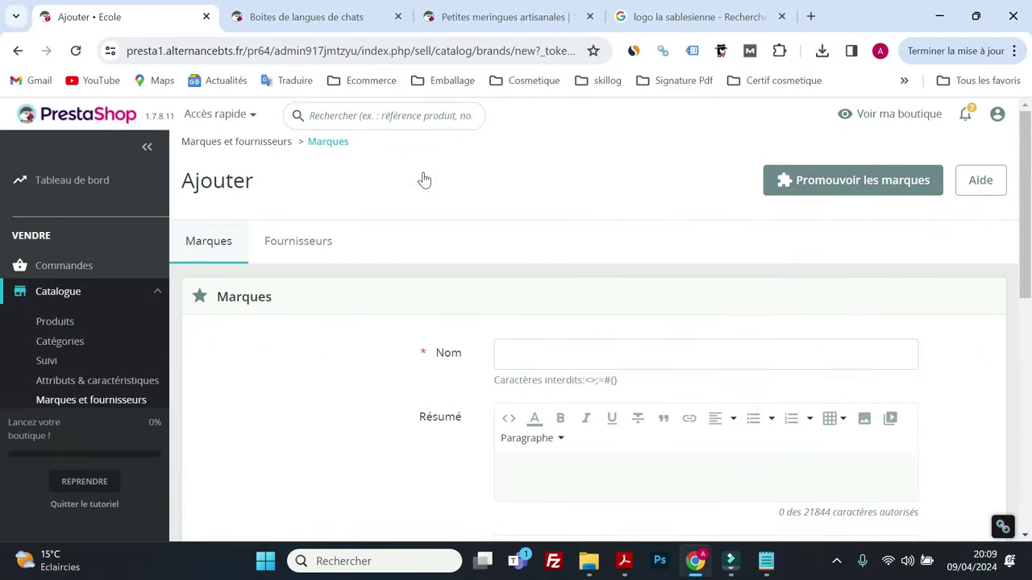
# Step: Check the brand details in the PDF brief and name the new brand "Domaine de la mare"
pyautogui.click(547, 367)
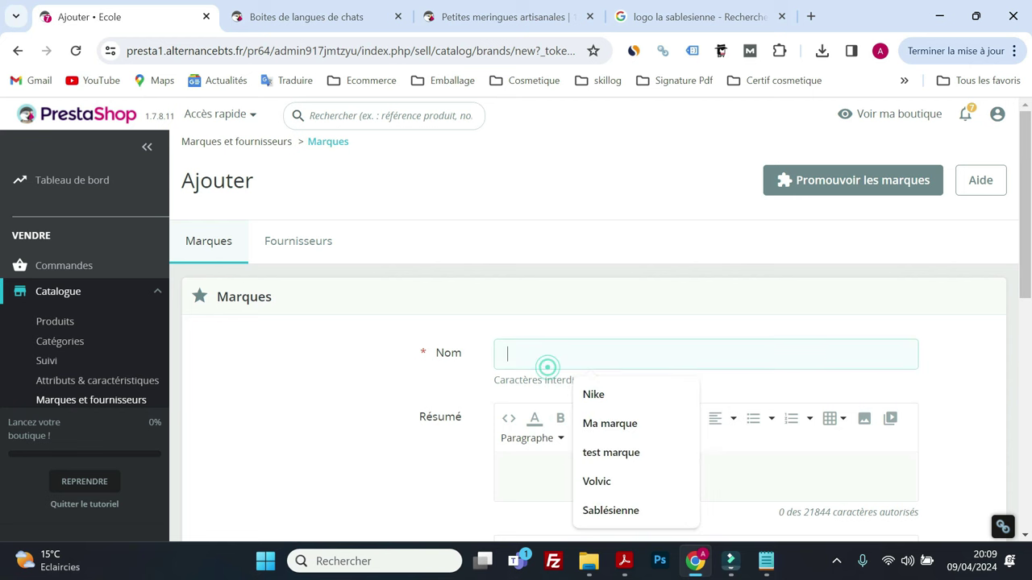
pyautogui.click(623, 562)
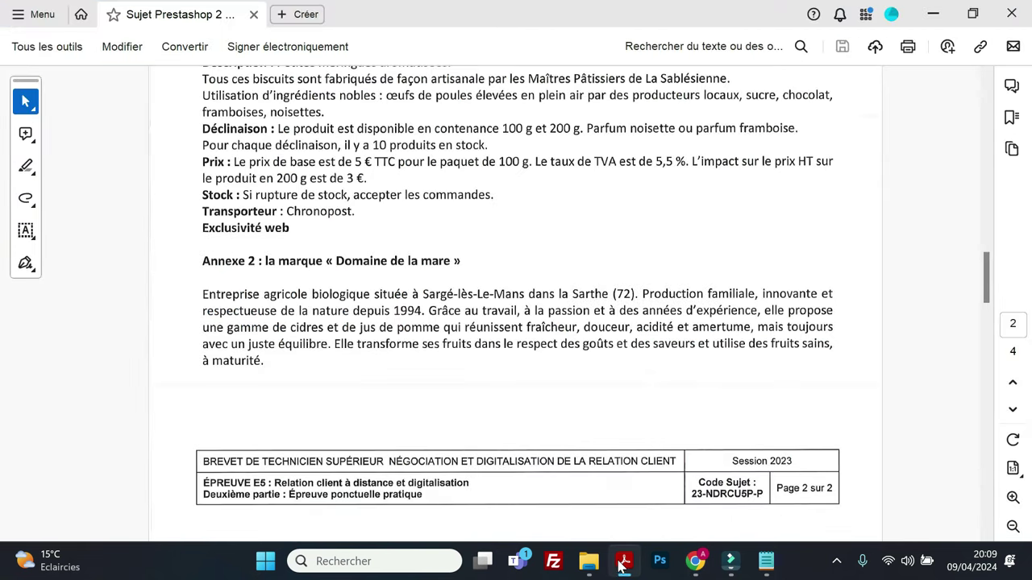
pyautogui.scroll(-3, 450, 362)
pyautogui.scroll(4, 466, 375)
pyautogui.scroll(4, 466, 375)
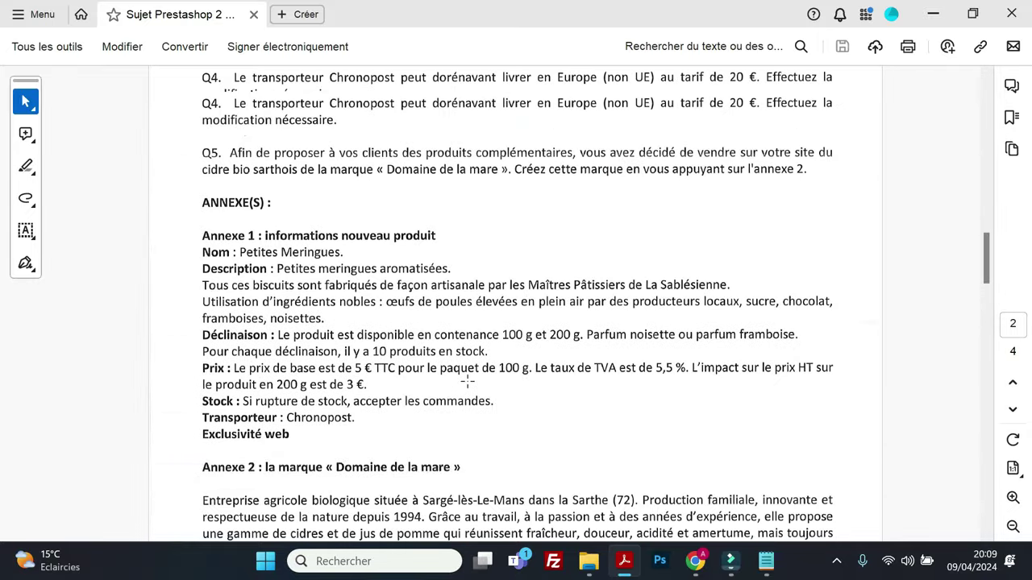
pyautogui.scroll(-3, 467, 381)
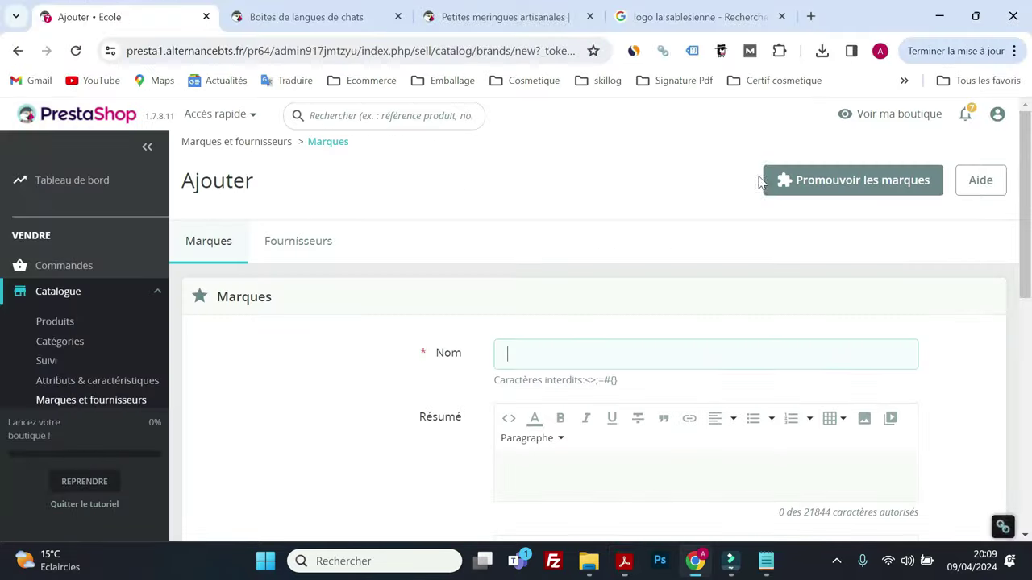
pyautogui.click(932, 14)
pyautogui.write('Domaine de la mare')
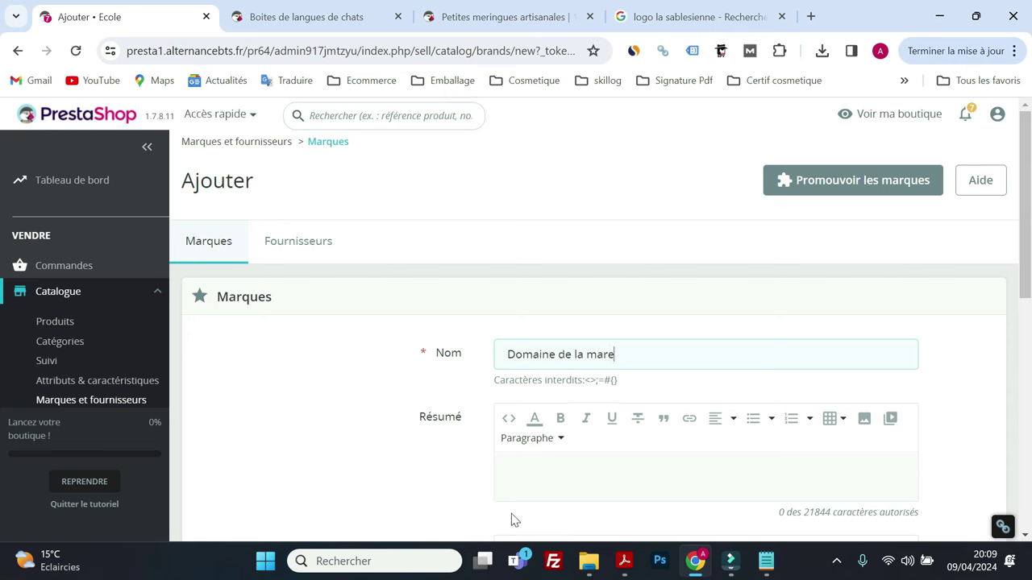
# Step: Select the brand's empty summary, consult annexe 2 in the PDF brief, and return to the PrestaShop brand form
pyautogui.click(532, 481)
pyautogui.moveTo(633, 556)
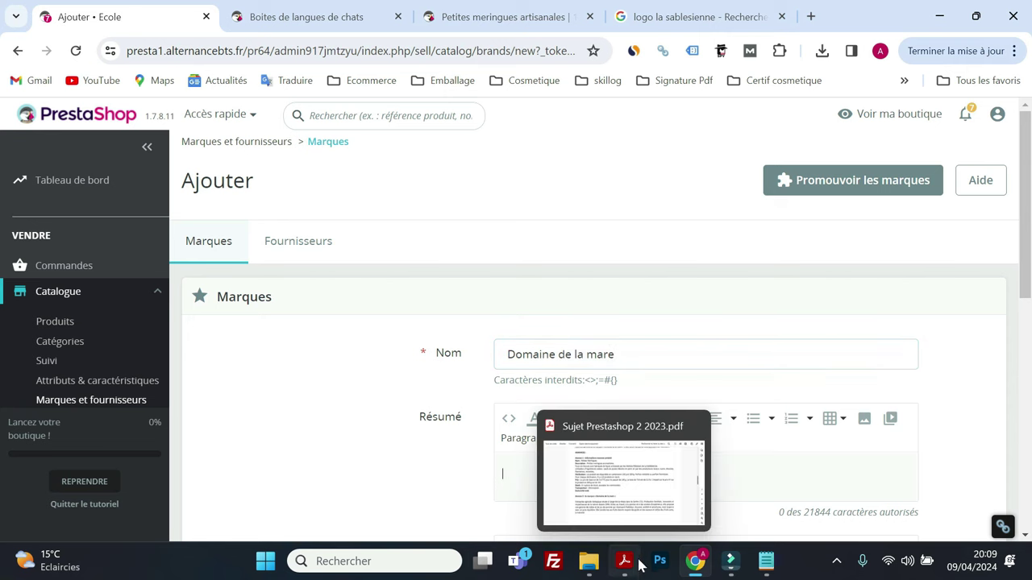
pyautogui.moveTo(695, 561)
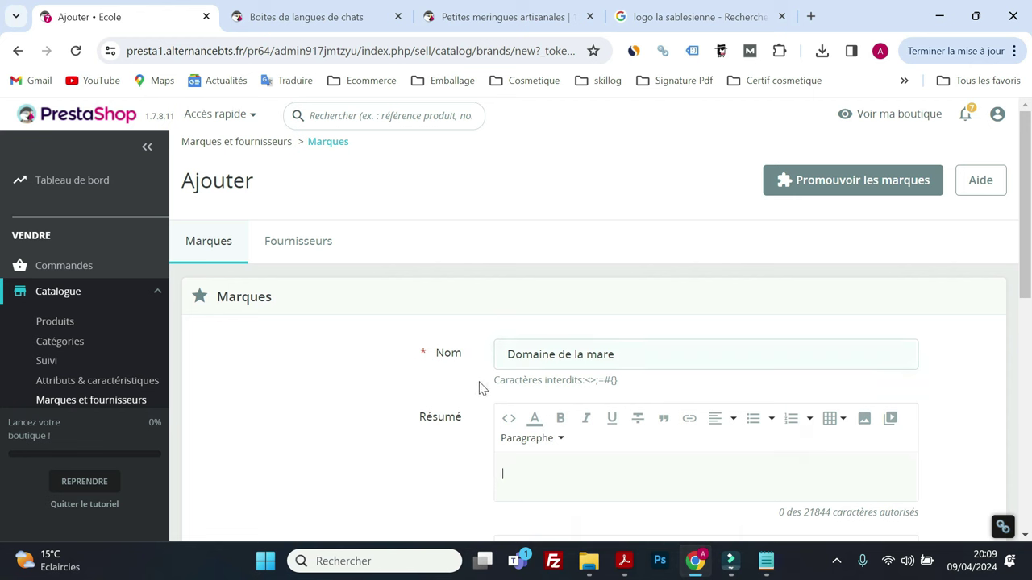
pyautogui.click(625, 561)
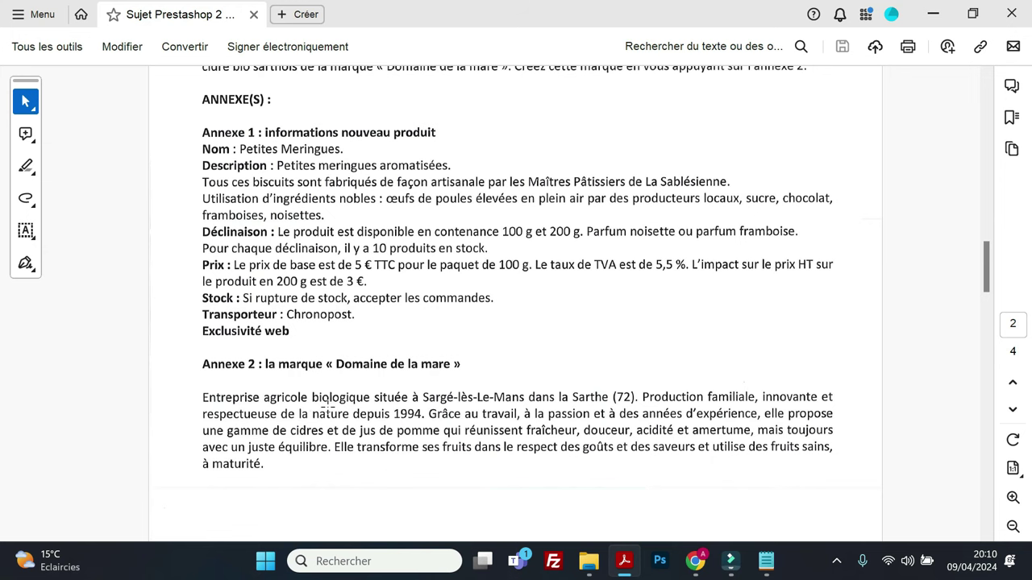
pyautogui.click(932, 14)
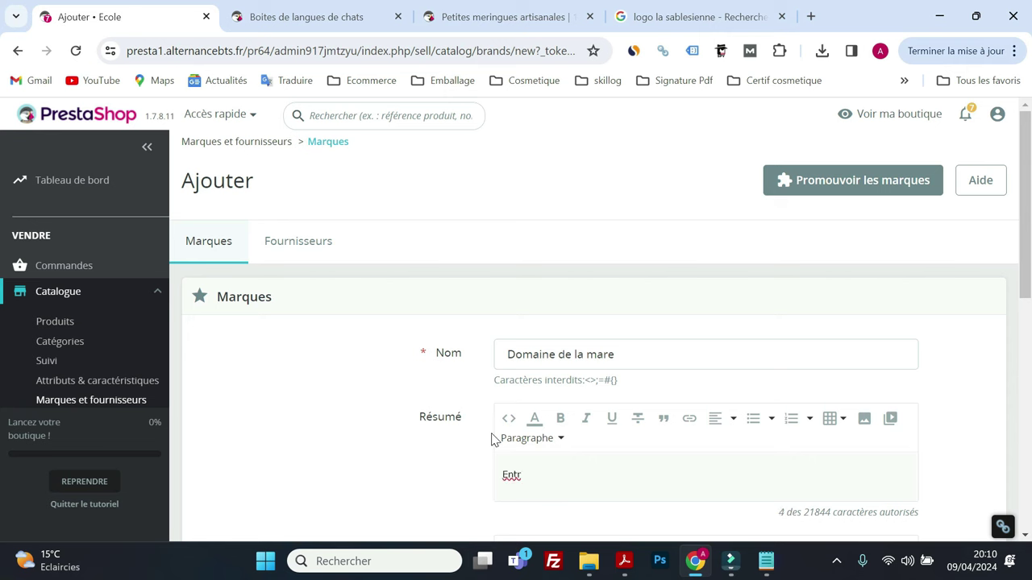
# Step: Write the brand summary "Entreprise agricole biologique spécialisée dans la production de cidre et de jus de pomme.", checking the wording against the PDF brief
pyautogui.write('e prise agricole bilo')
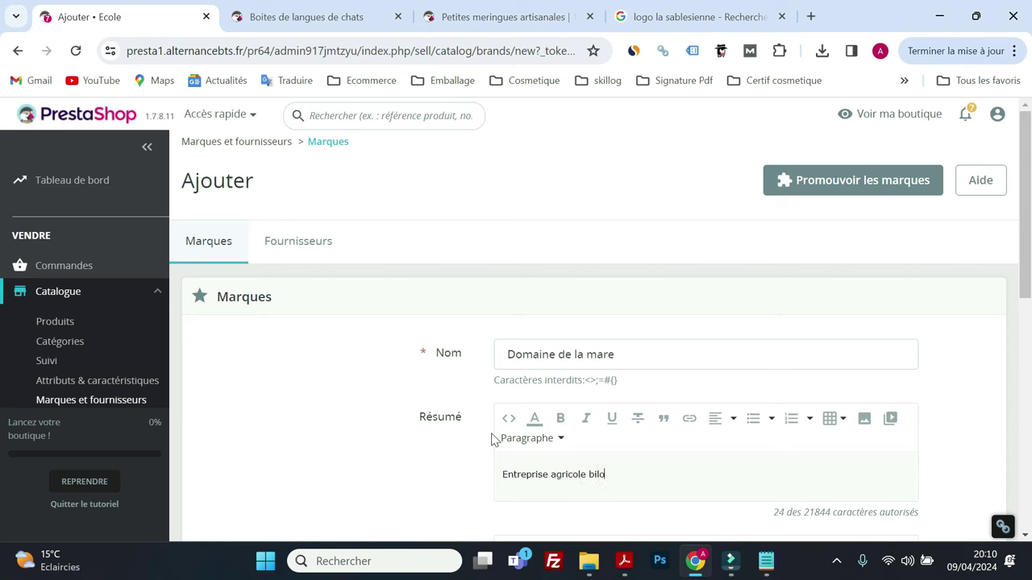
pyautogui.press('BackSpace')
pyautogui.press('BackSpace')
pyautogui.write('ologique spécialisée dans')
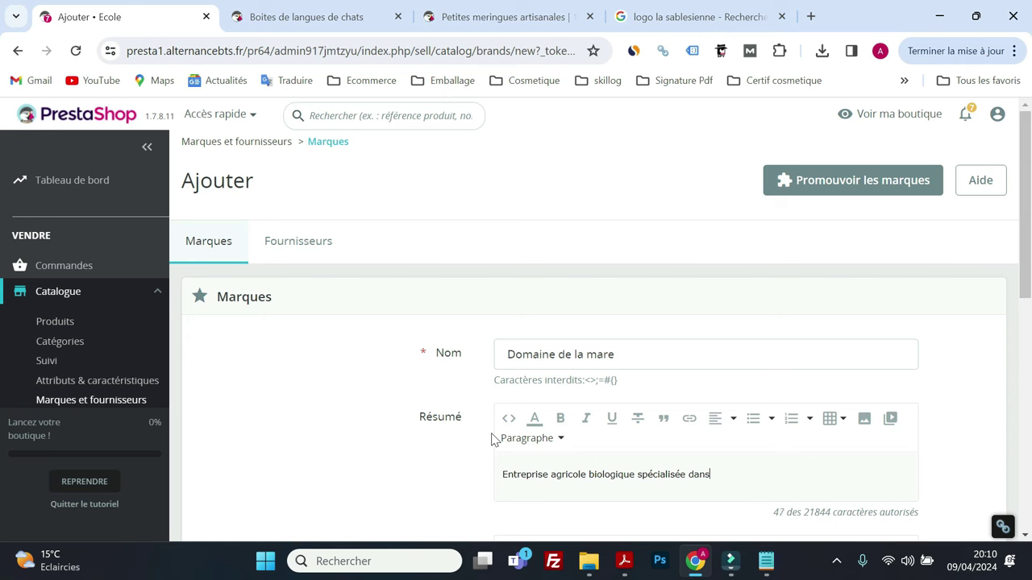
pyautogui.write('oduction de cidre et de')
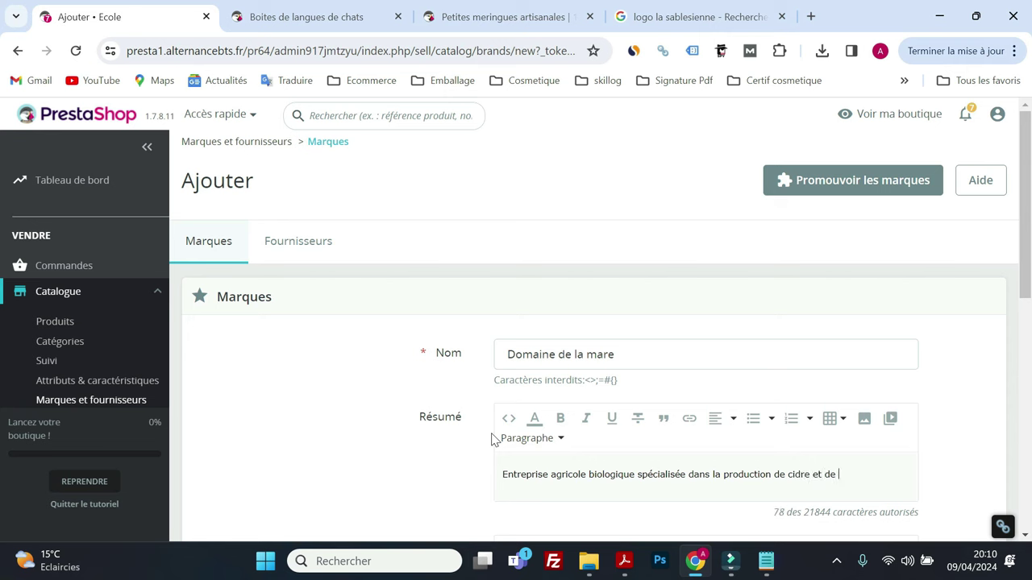
pyautogui.write('jus de fr')
pyautogui.press('BackSpace')
pyautogui.write('pommes')
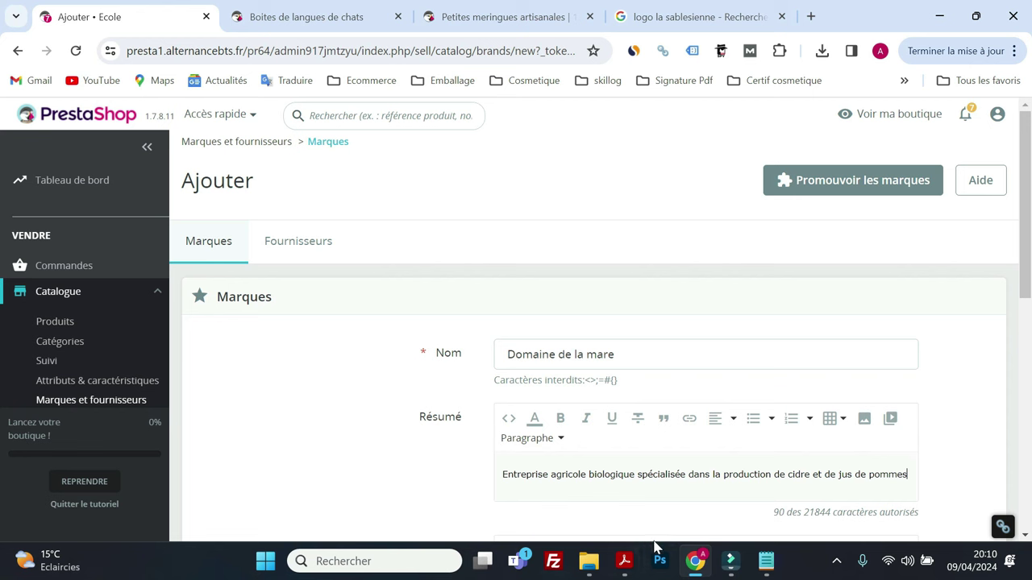
pyautogui.click(625, 562)
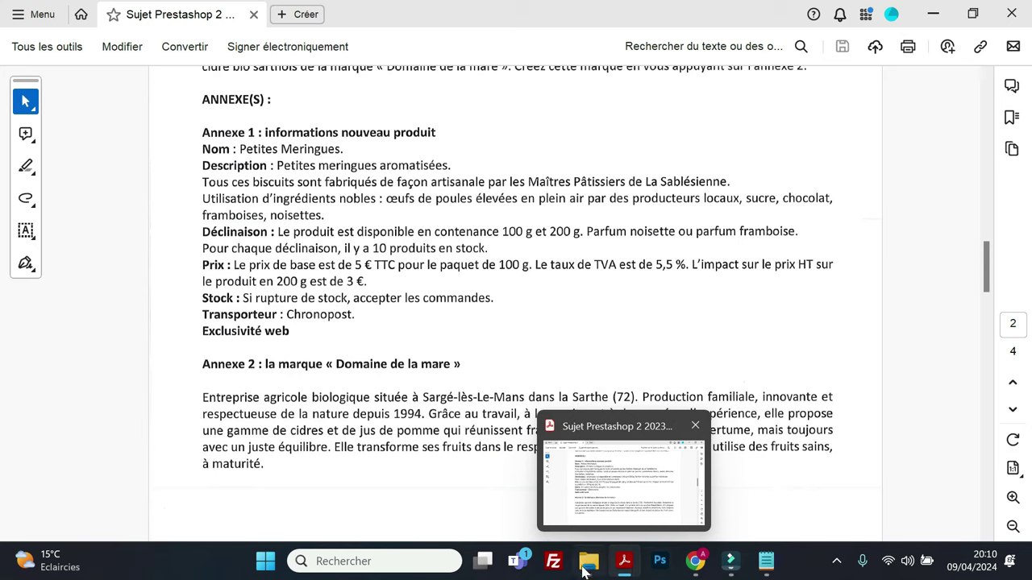
pyautogui.click(933, 14)
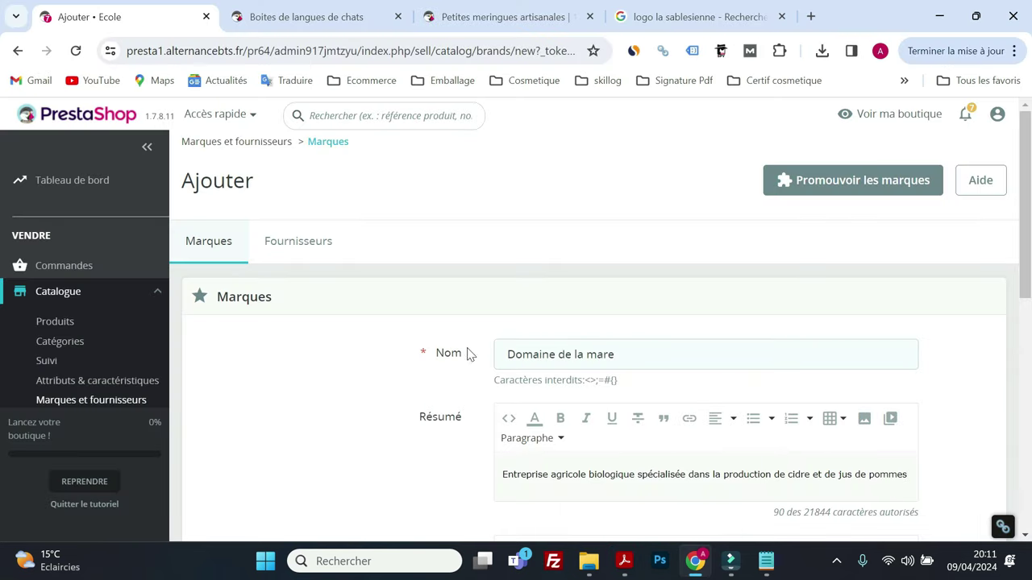
pyautogui.press('BackSpace')
# Step: Reread annexe 2 in the PDF brief for the brand's description, and return to the brand form
pyautogui.scroll(-2, 723, 427)
pyautogui.click(612, 448)
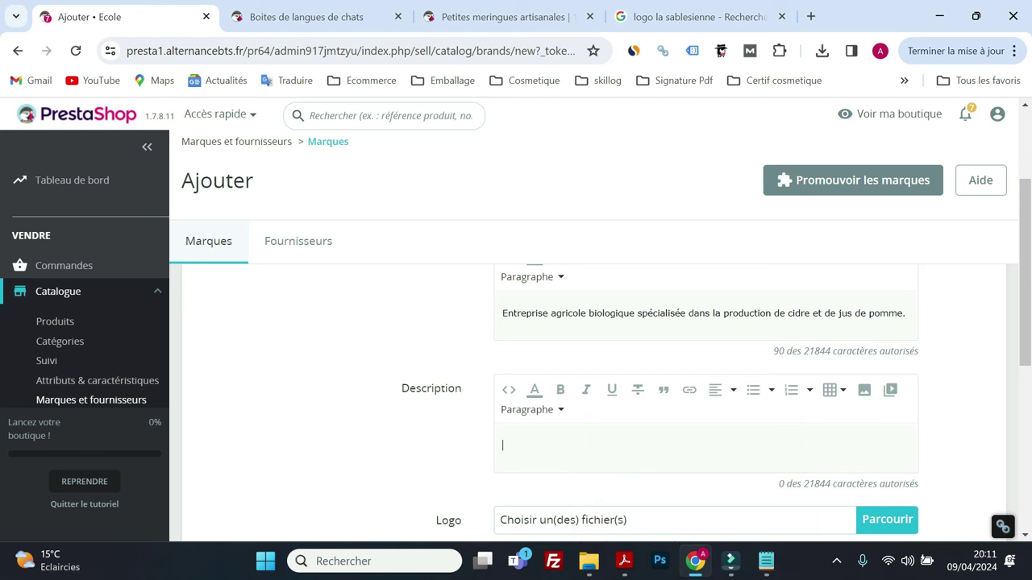
pyautogui.click(624, 560)
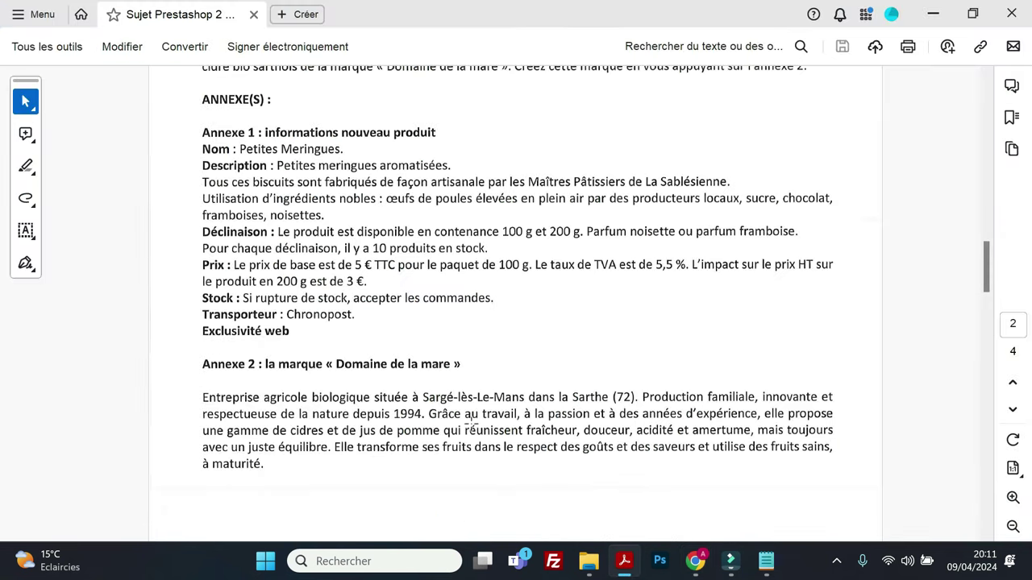
pyautogui.click(618, 573)
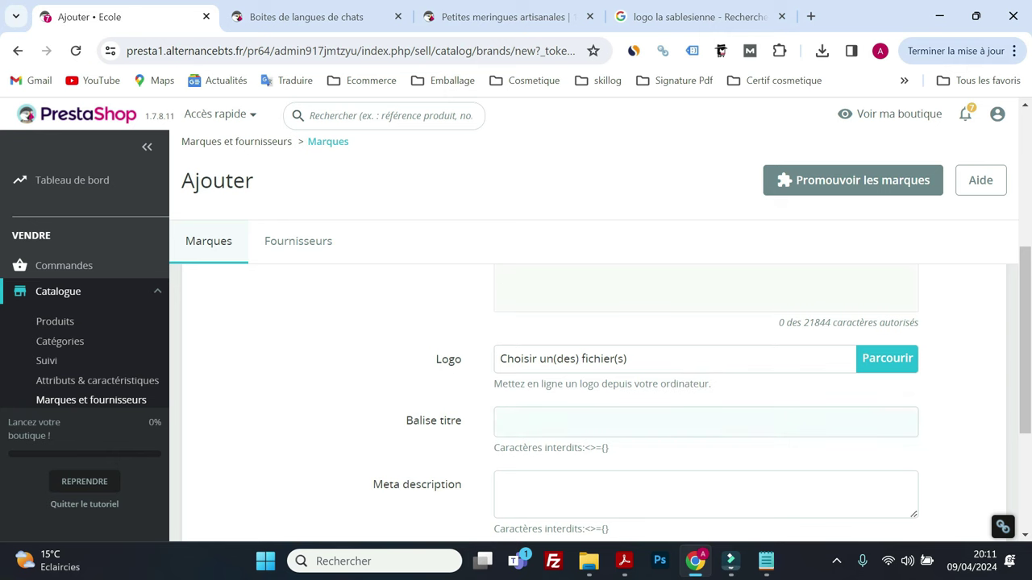
# Step: Look over the brand form's summary, description, logo and search-engine fields
pyautogui.click(605, 422)
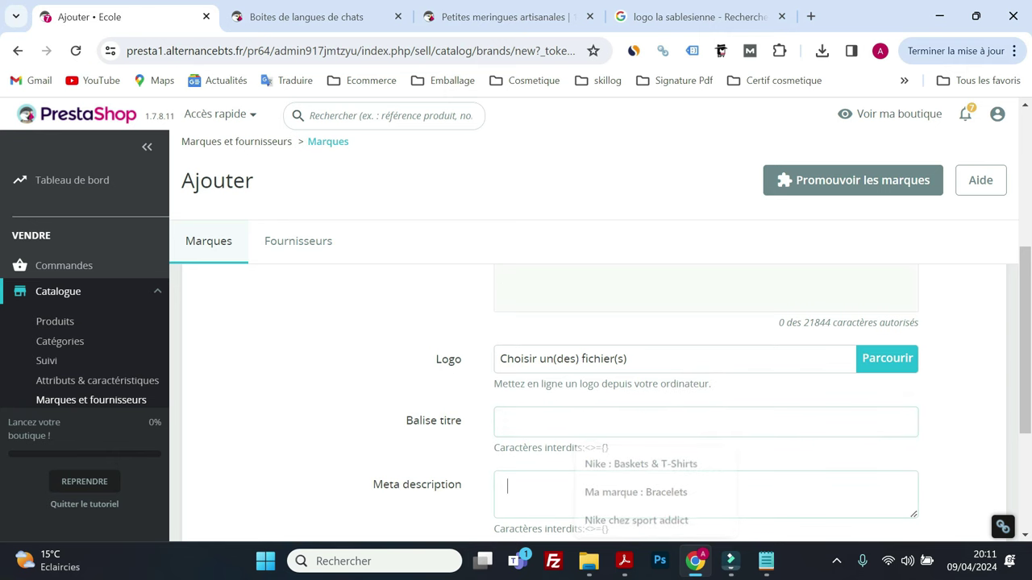
pyautogui.scroll(1, 508, 498)
pyautogui.scroll(3, 532, 455)
pyautogui.scroll(-4, 532, 456)
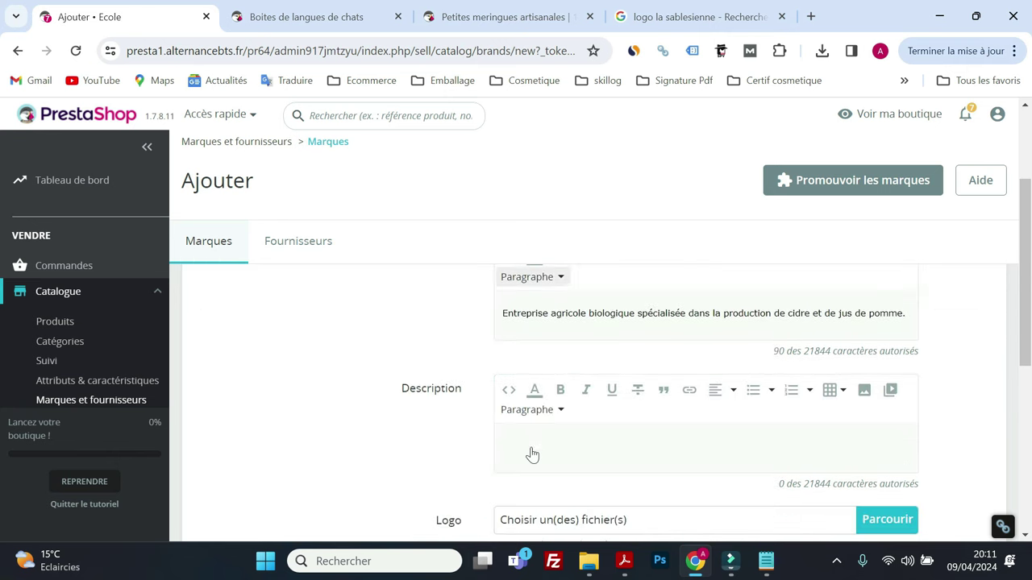
pyautogui.scroll(-2, 532, 455)
pyautogui.scroll(1, 532, 455)
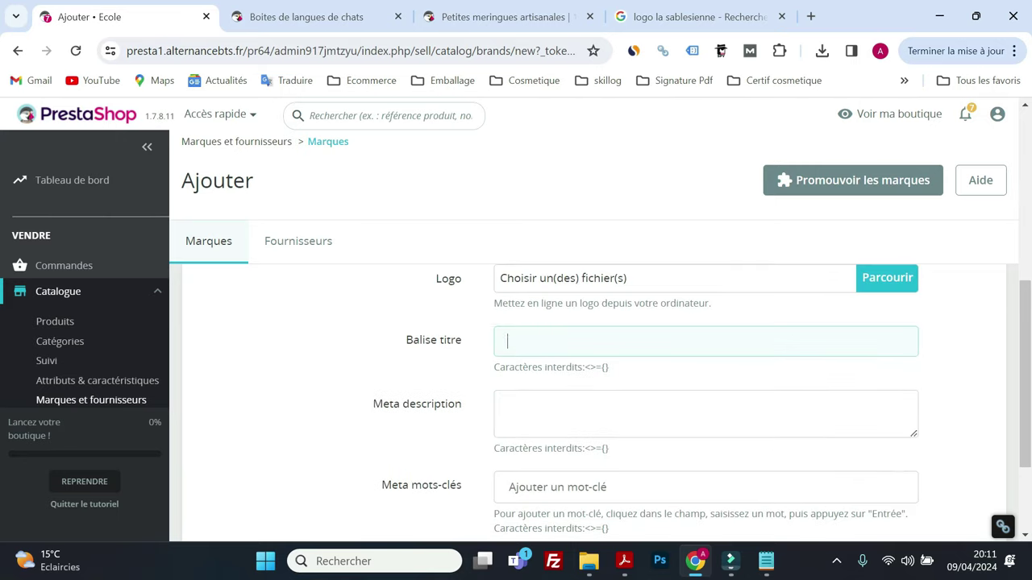
pyautogui.scroll(2, 532, 450)
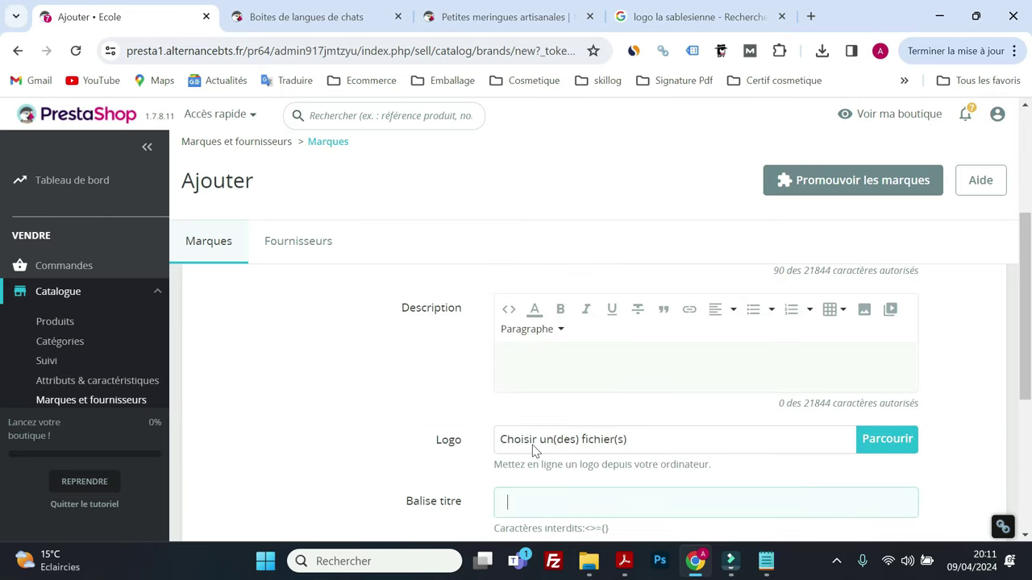
pyautogui.scroll(-1, 532, 450)
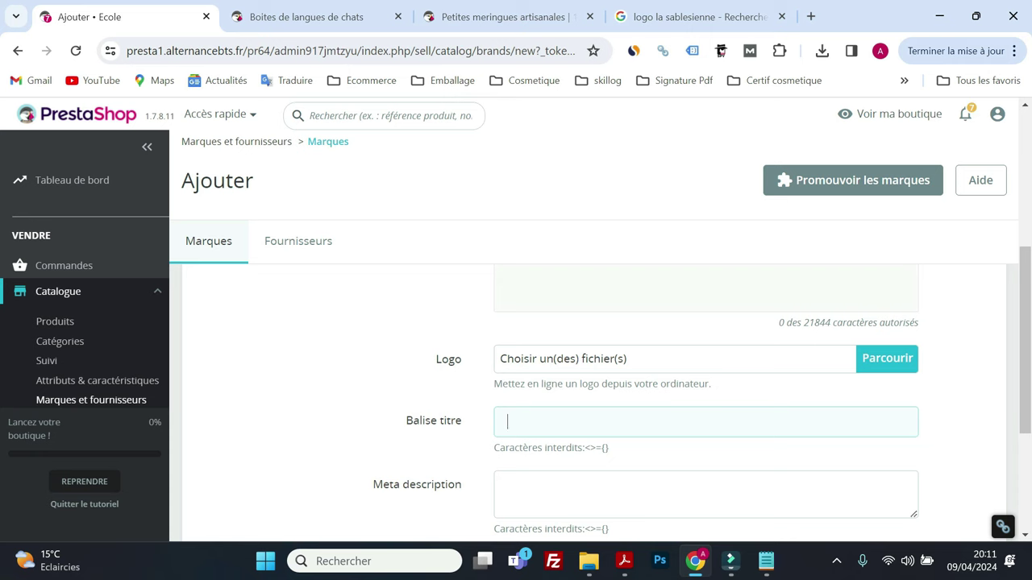
pyautogui.scroll(4, 636, 409)
pyautogui.scroll(-4, 636, 409)
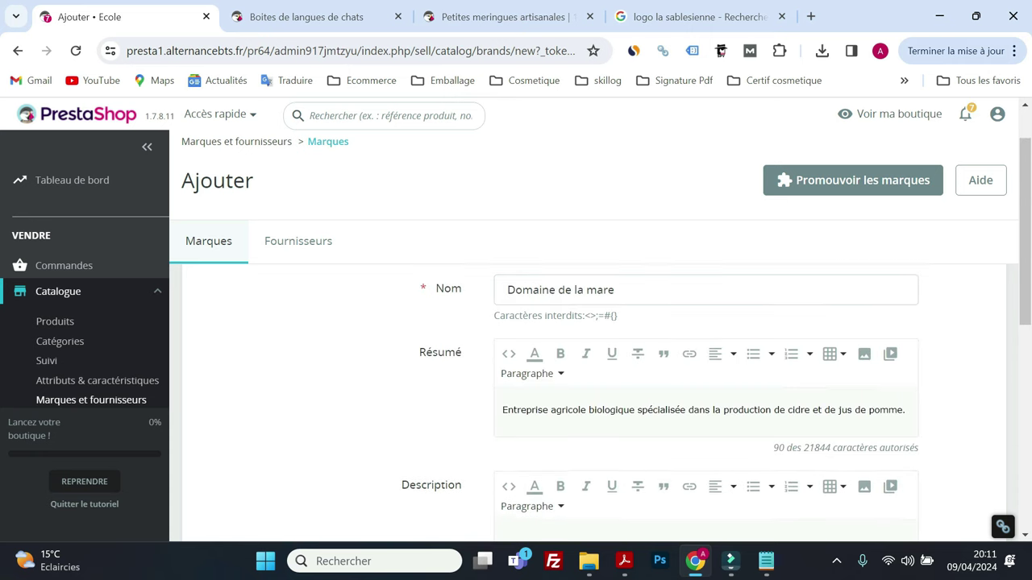
# Step: Set the brand's title tag to "Domaine de la marre : Spécialiste du jus de pomme et du cidre Bio."
pyautogui.click(637, 421)
pyautogui.write('Domm')
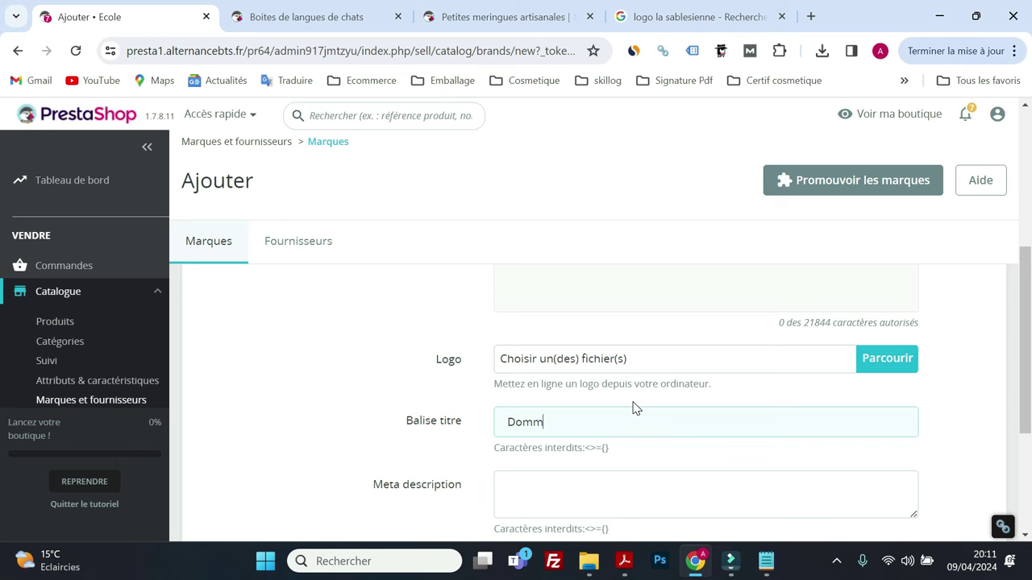
pyautogui.press('BackSpace')
pyautogui.write('aine de la marre : Spécialiste du ')
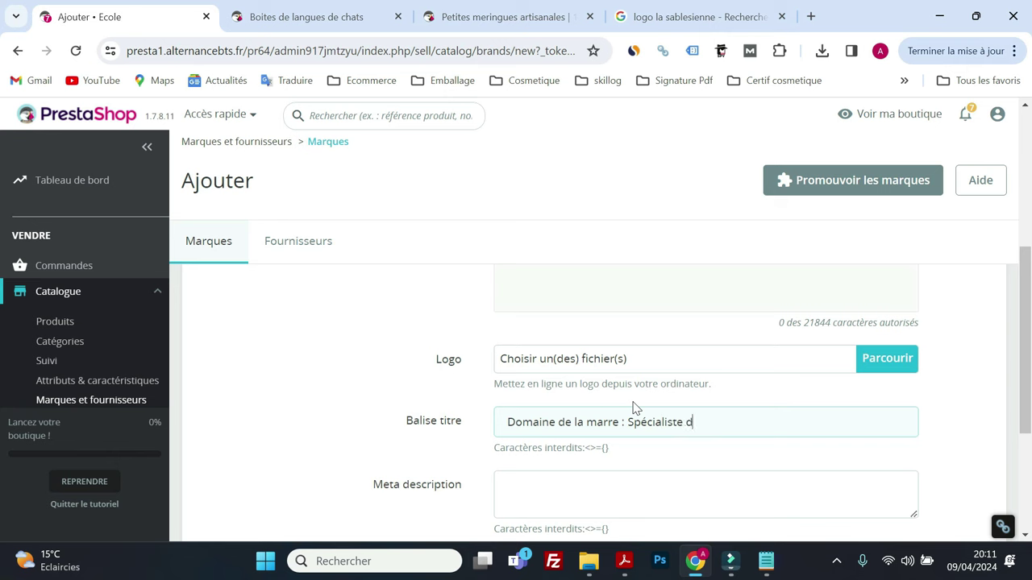
pyautogui.write('jus de pomme et du ci')
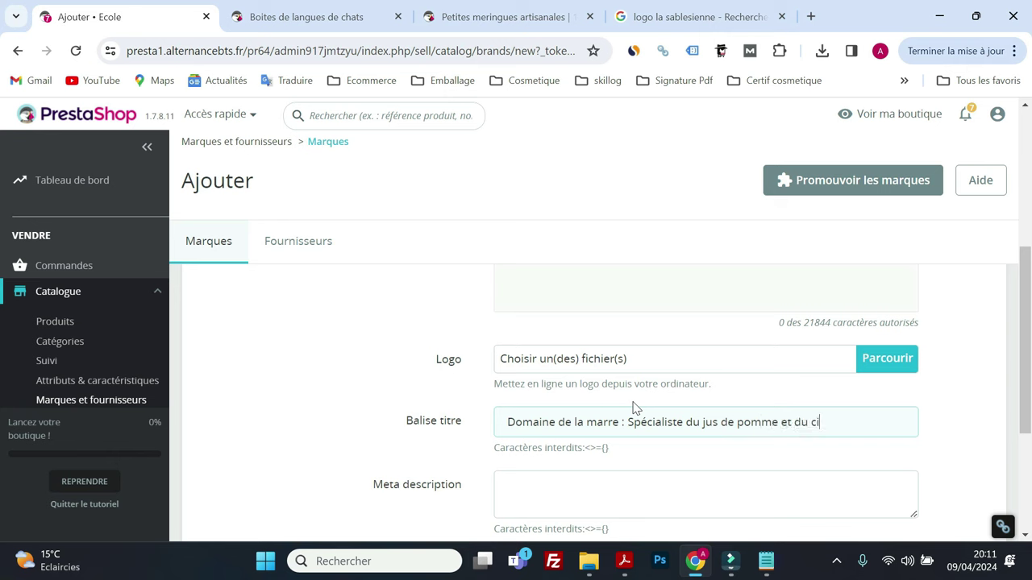
pyautogui.write('dre Bio.')
# Step: Set the meta description to "Découvrez une marque française et de terroir qui produit du cidre et des jus de pomme issus de l'agriculture biologique."
pyautogui.press('Tab')
pyautogui.write('Découvrez une marque fran')
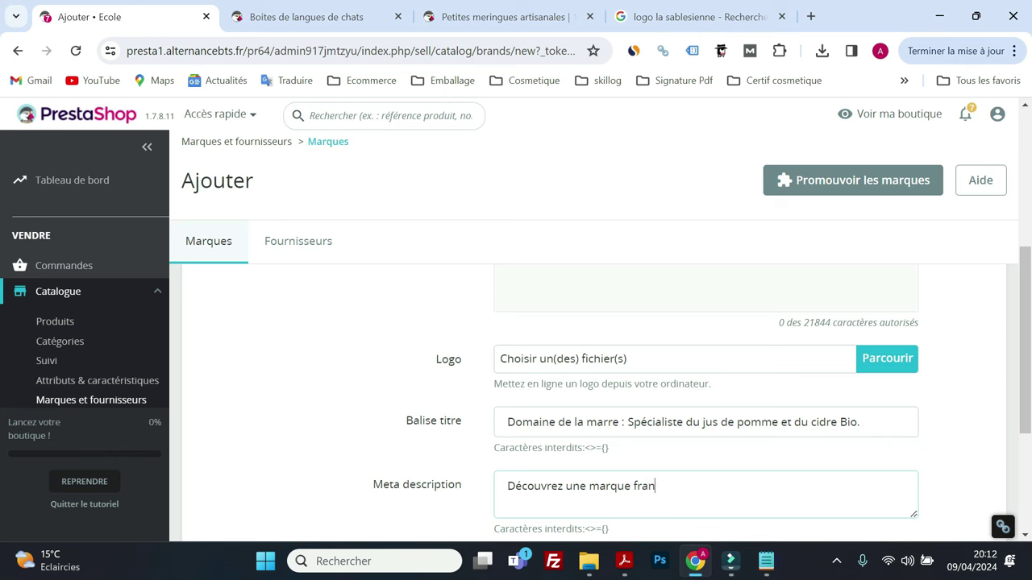
pyautogui.write('çaise et de e')
pyautogui.press('BackSpace')
pyautogui.write('terroir s')
pyautogui.press('BackSpace')
pyautogui.write('qi ')
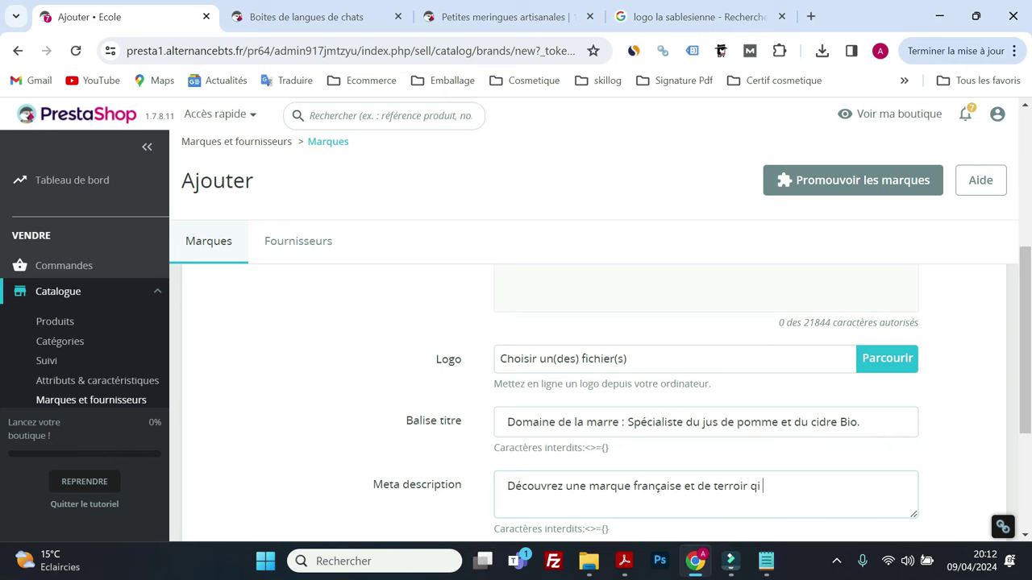
pyautogui.write('produit du cide')
pyautogui.press('BackSpace')
pyautogui.write('re et des ')
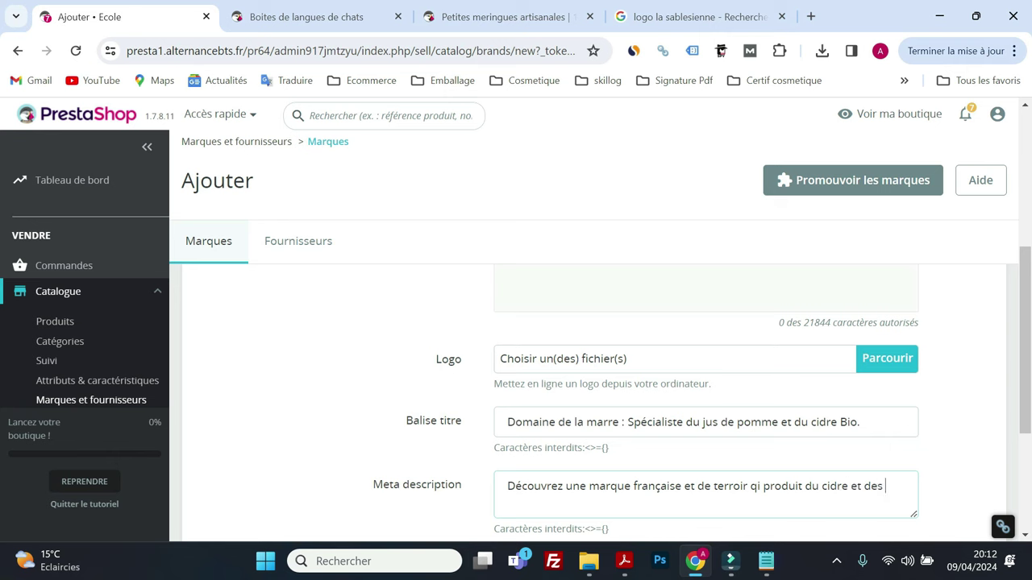
pyautogui.write('jus de pomme iss')
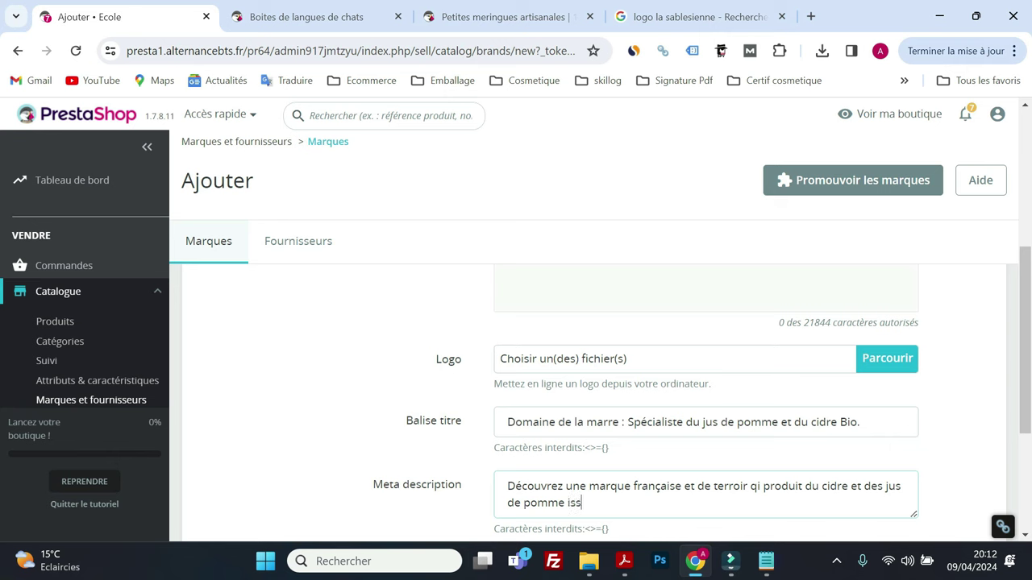
pyautogui.write("us de l'agriculture biologique")
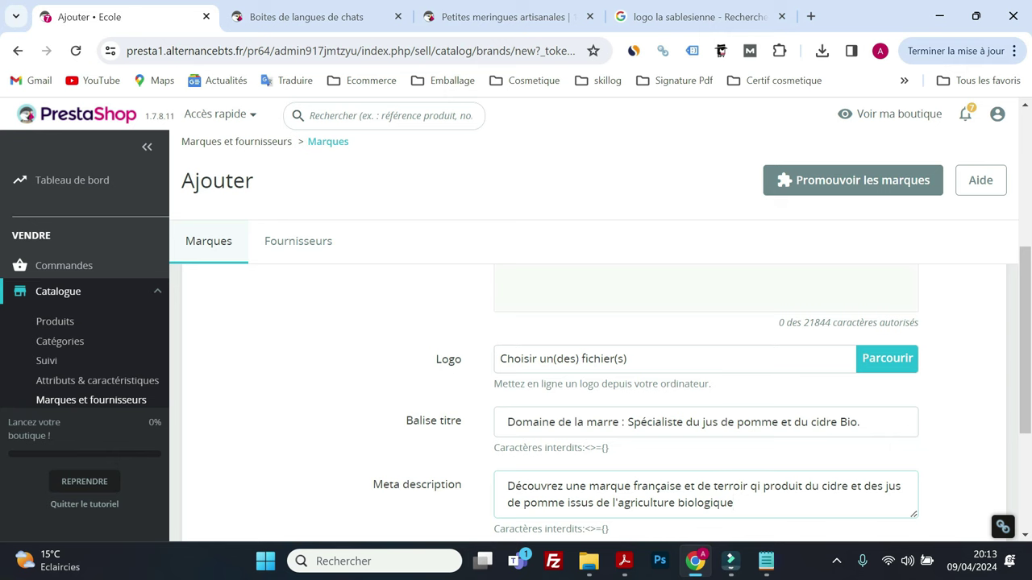
pyautogui.write('ue')
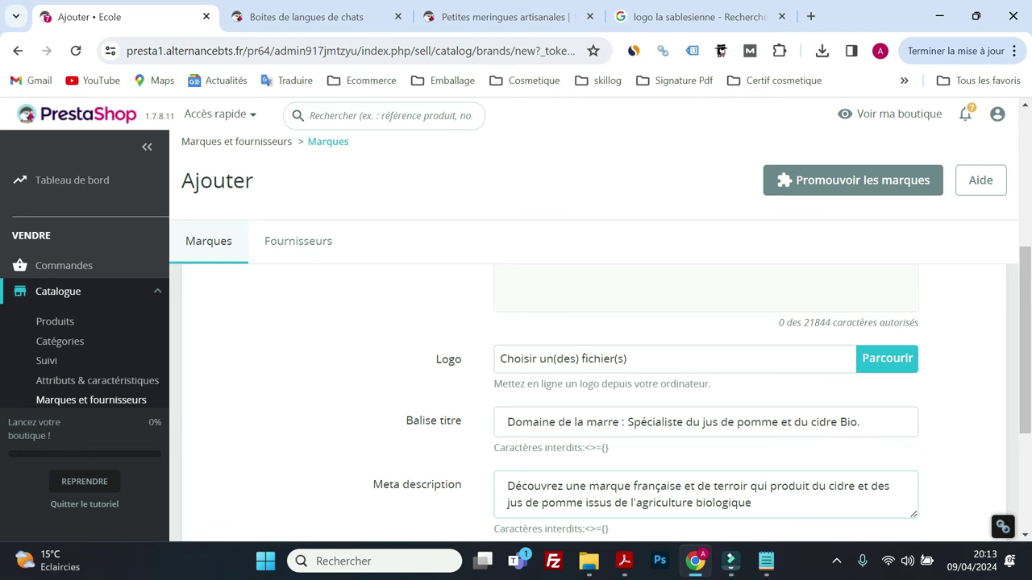
pyautogui.write('.')
# Step: Add "dmaine de la mare" as the first meta keyword of the new brand
pyautogui.scroll(-2, 786, 451)
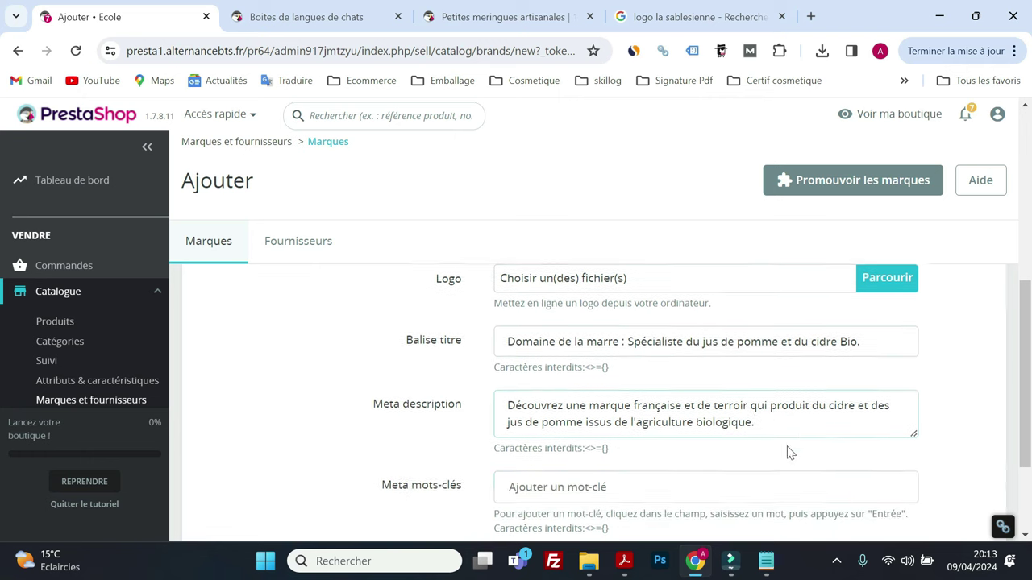
pyautogui.scroll(10, 618, 455)
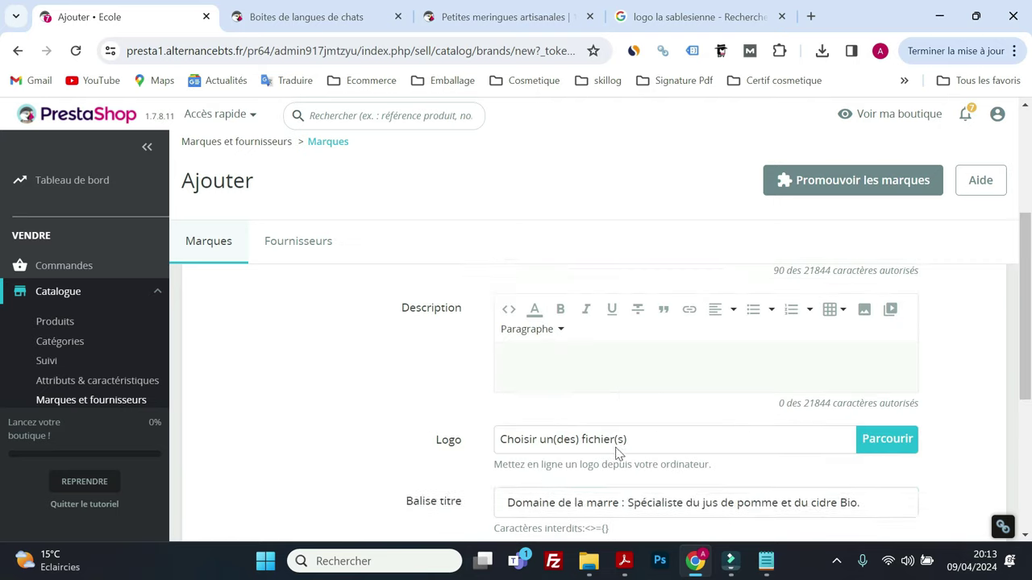
pyautogui.scroll(-10, 617, 456)
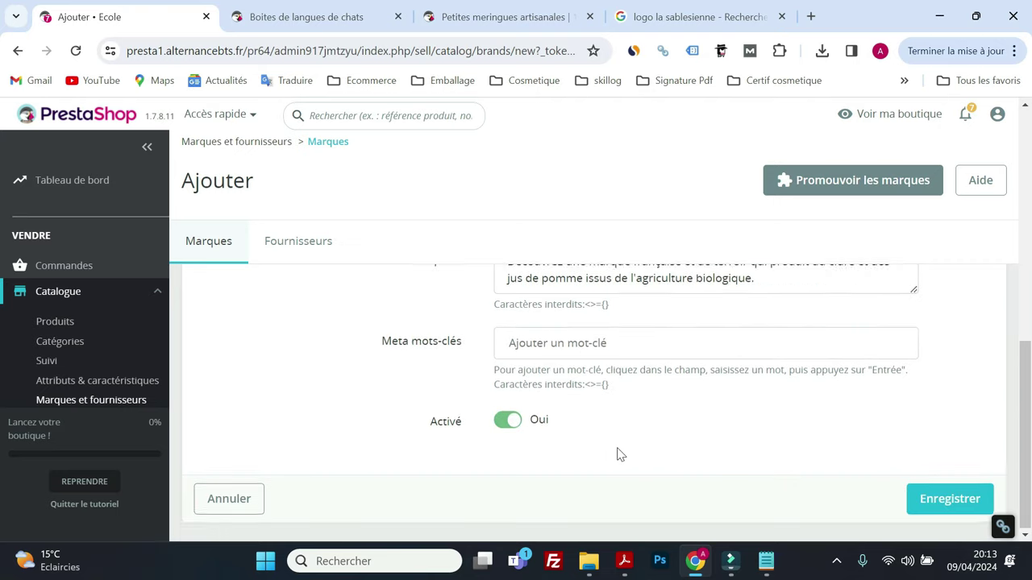
pyautogui.scroll(1, 617, 455)
pyautogui.write('dmain')
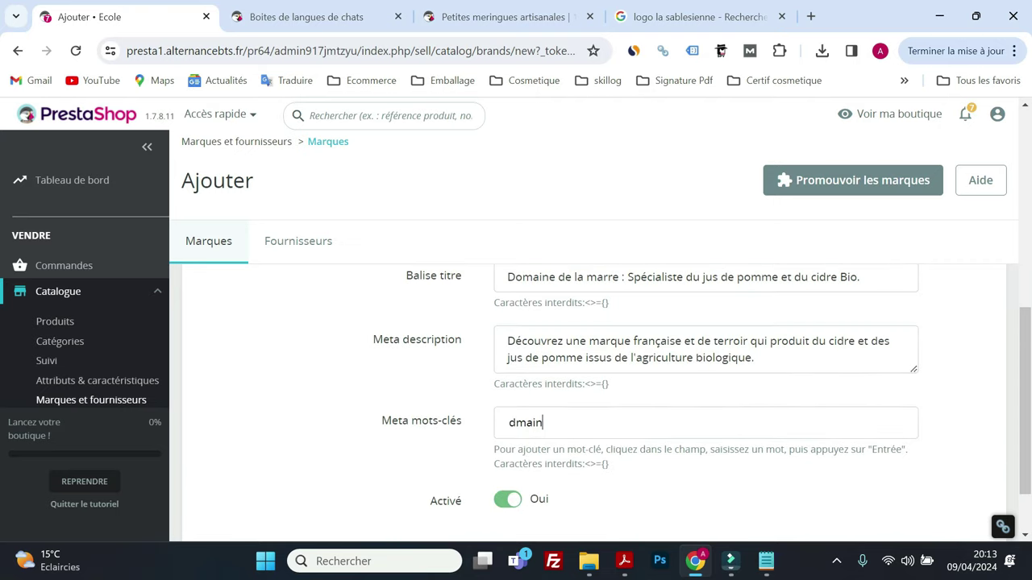
pyautogui.write('e de la marre')
pyautogui.press('BackSpace')
pyautogui.write('e de la mare')
pyautogui.press('Return')
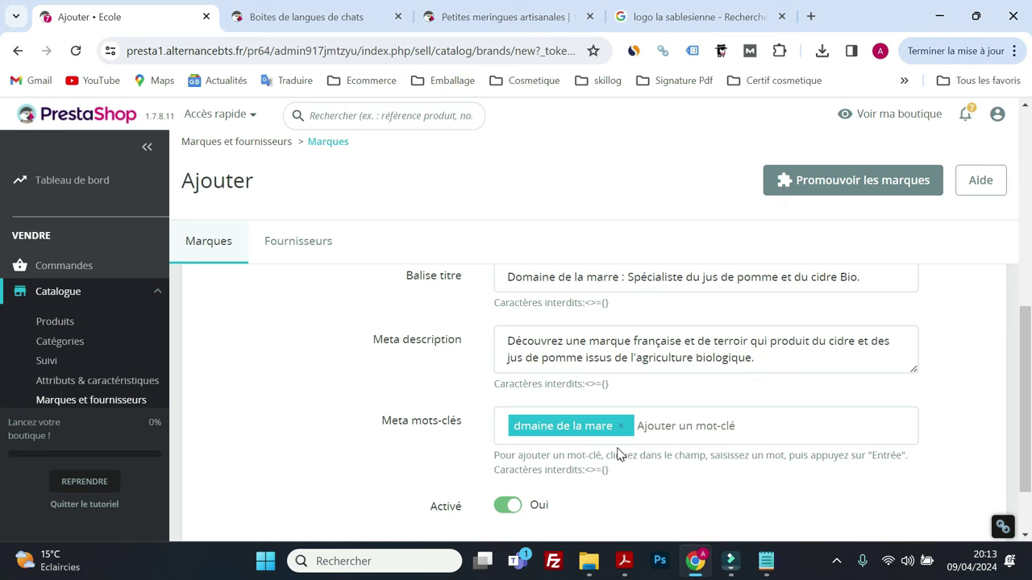
# Step: Add the meta keywords "jus de pomme", "cidre" and "bio" to the brand
pyautogui.write('jus de pomme')
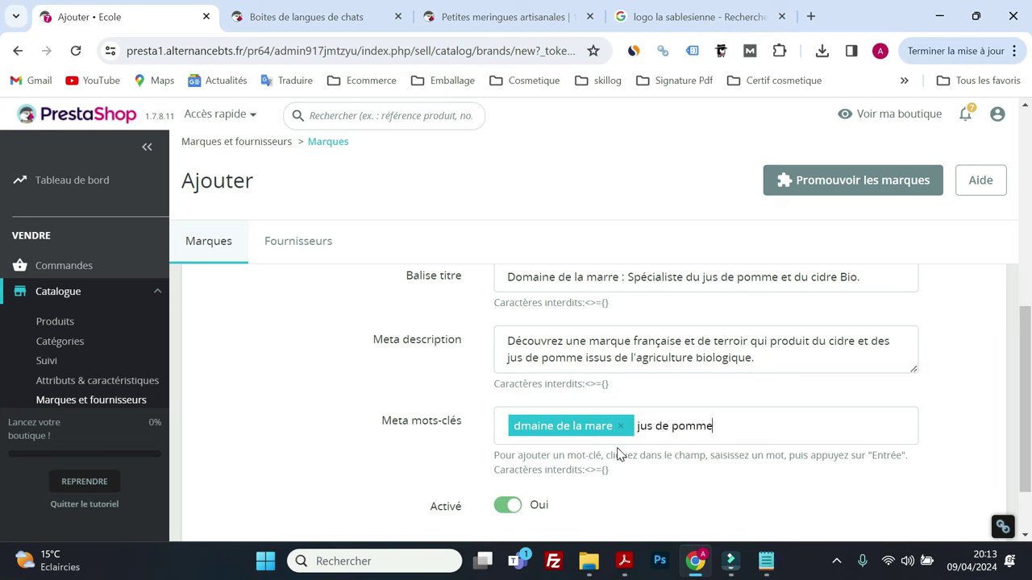
pyautogui.press('Return')
pyautogui.write('cidre')
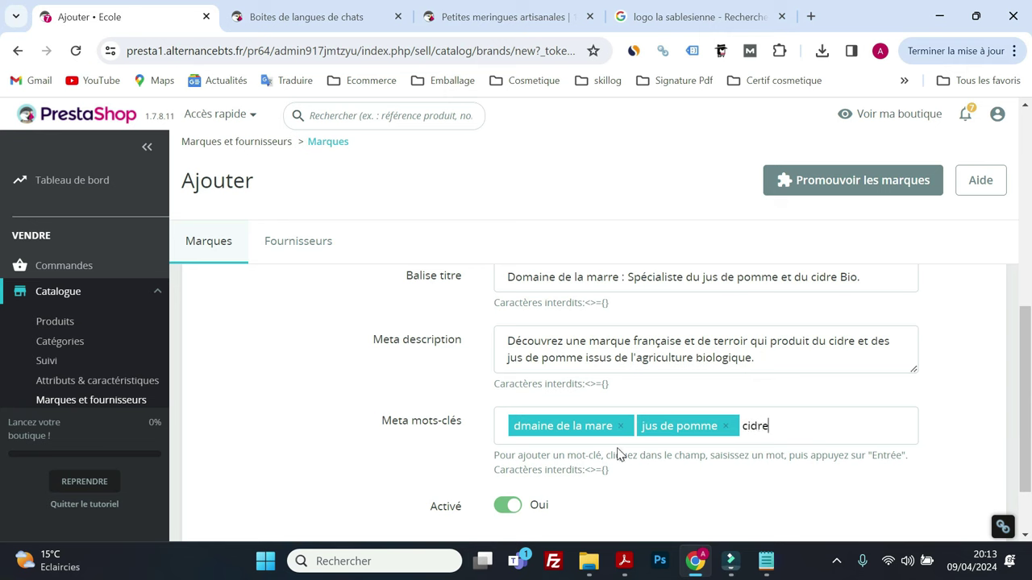
pyautogui.press('Return')
pyautogui.write('bio')
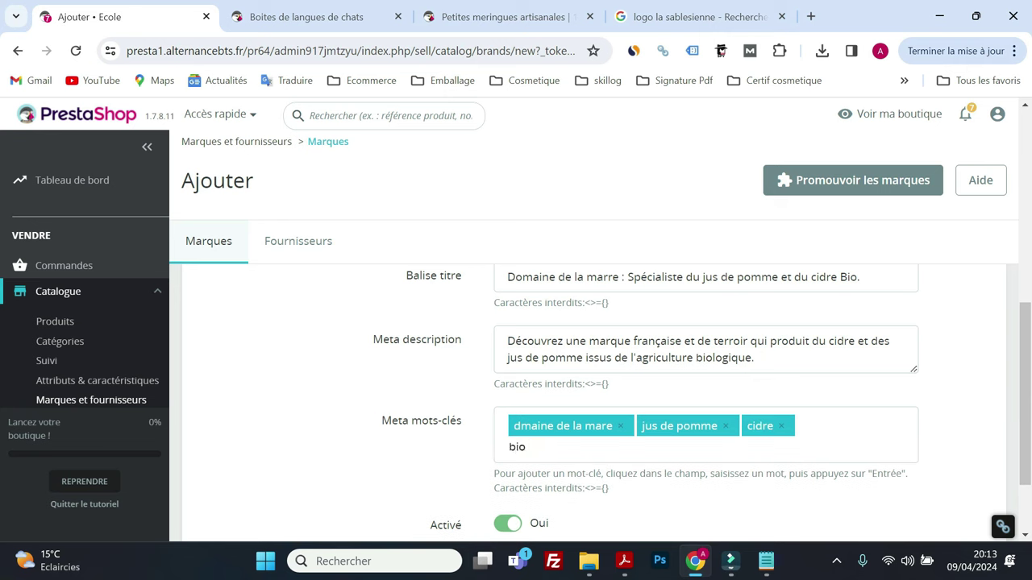
pyautogui.press('Return')
# Step: Add the meta keywords "agriculture" and "biologique", and save the new brand
pyautogui.write('a')
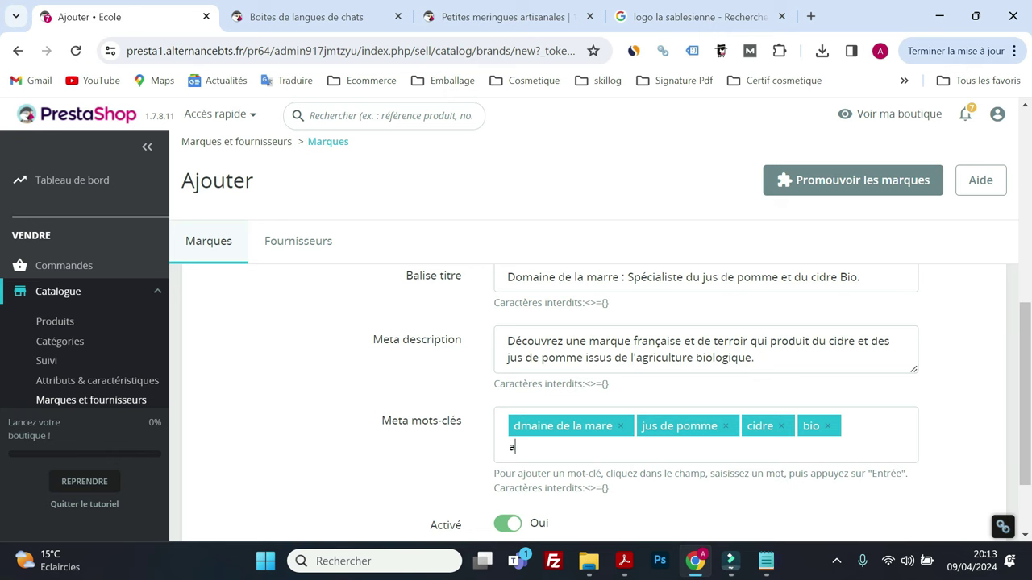
pyautogui.write('griculture')
pyautogui.press('Return')
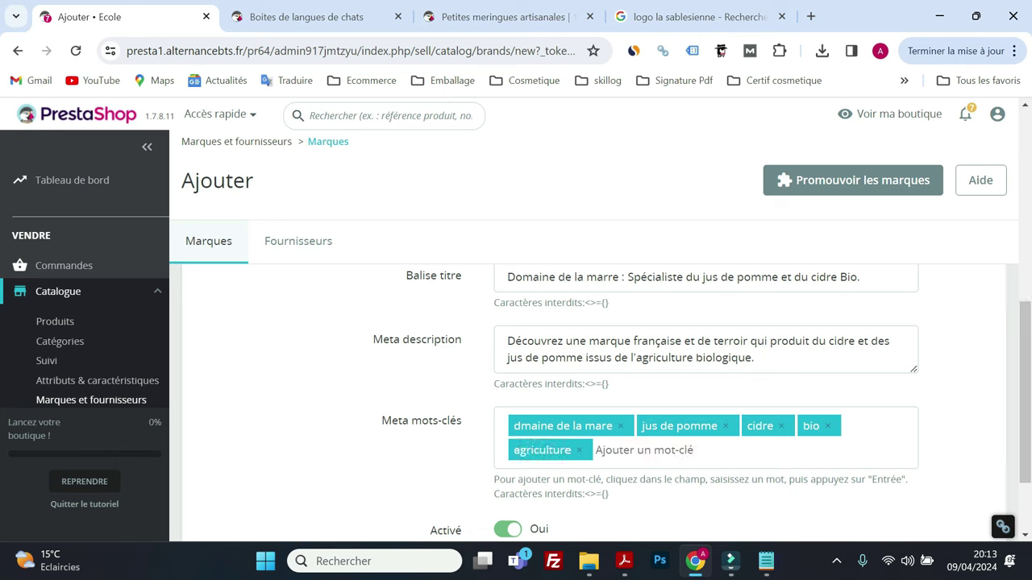
pyautogui.write('biologique')
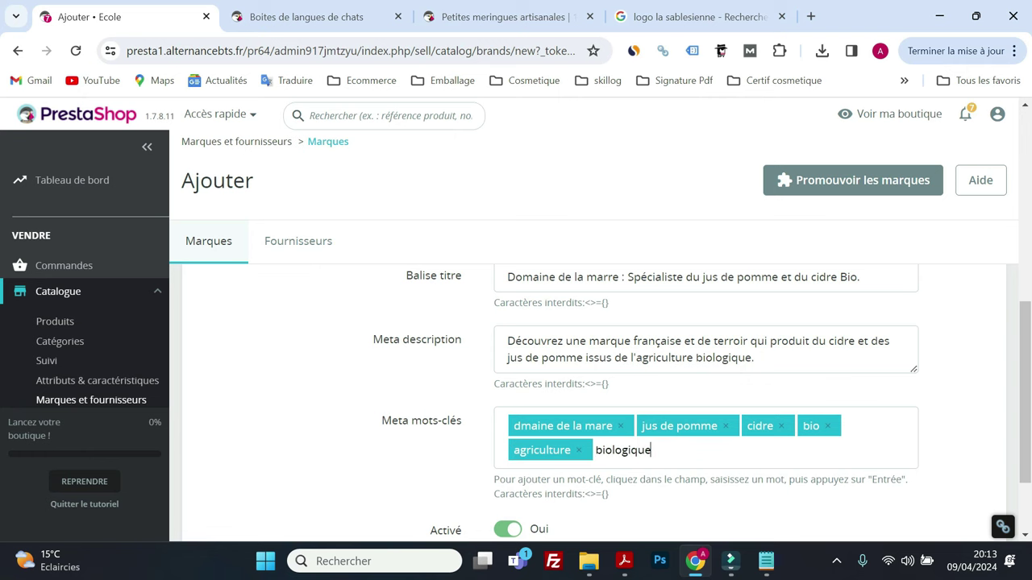
pyautogui.press('Return')
pyautogui.scroll(-2, 701, 403)
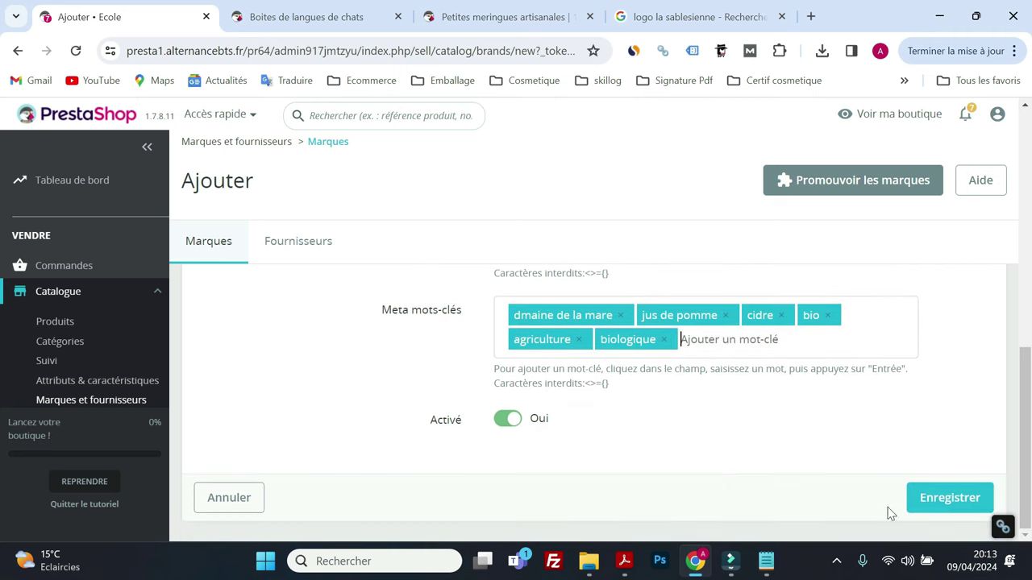
pyautogui.click(924, 505)
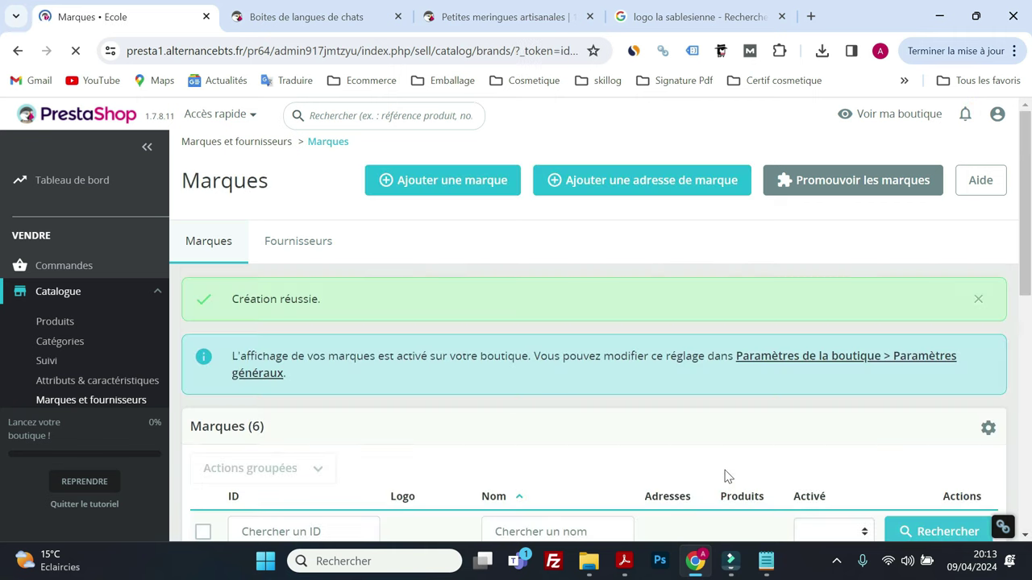
# Step: Switch to the PDF brief in Acrobat and review questions Q2 to Q5 and the annexes
pyautogui.click(624, 562)
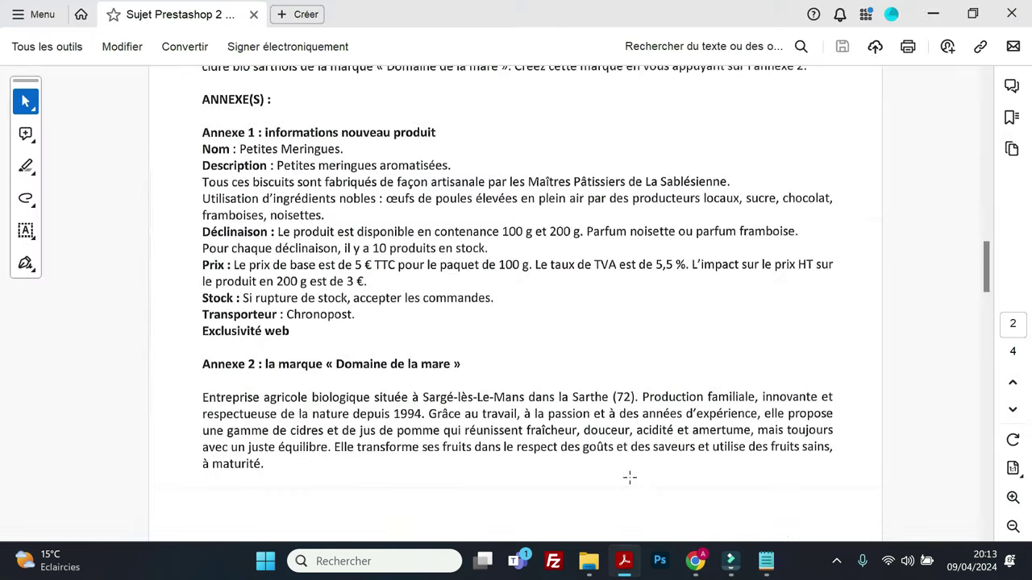
pyautogui.scroll(3, 544, 457)
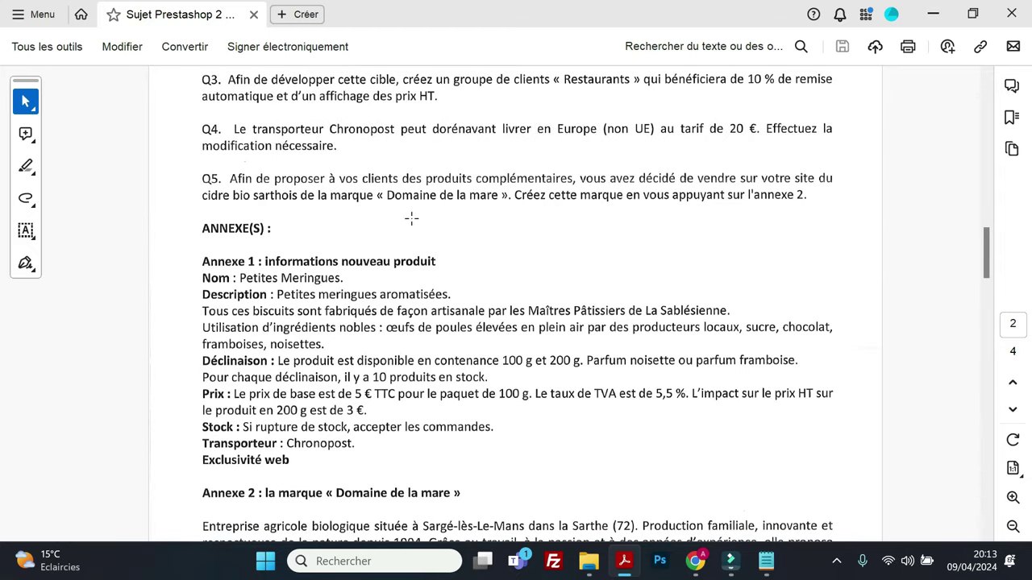
pyautogui.scroll(3, 401, 262)
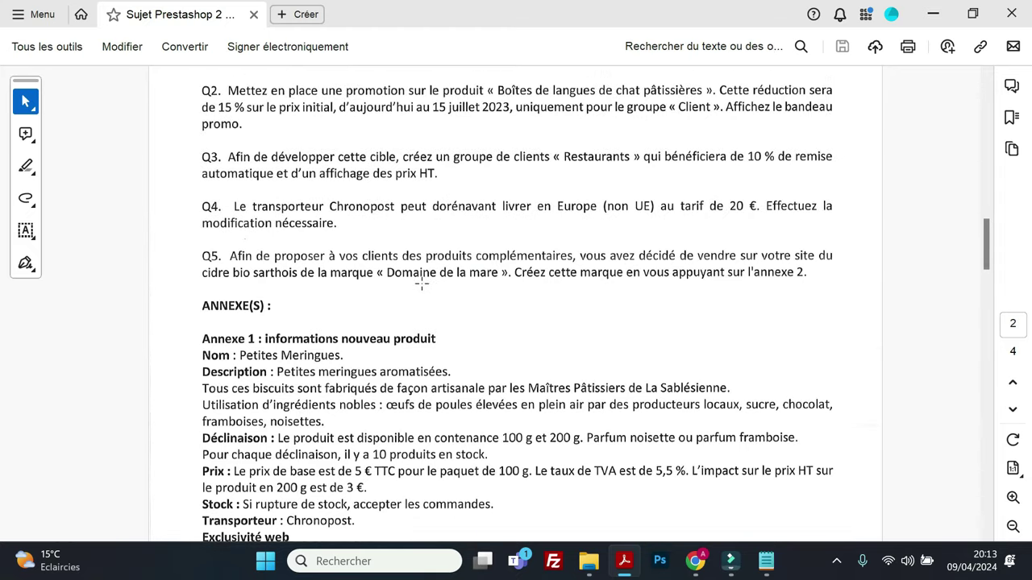
pyautogui.scroll(-6, 427, 282)
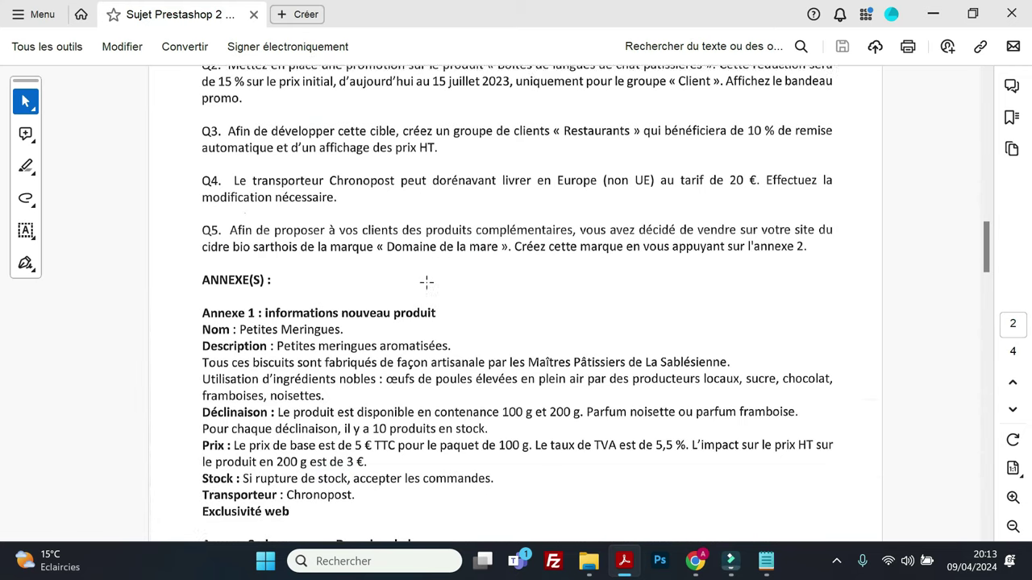